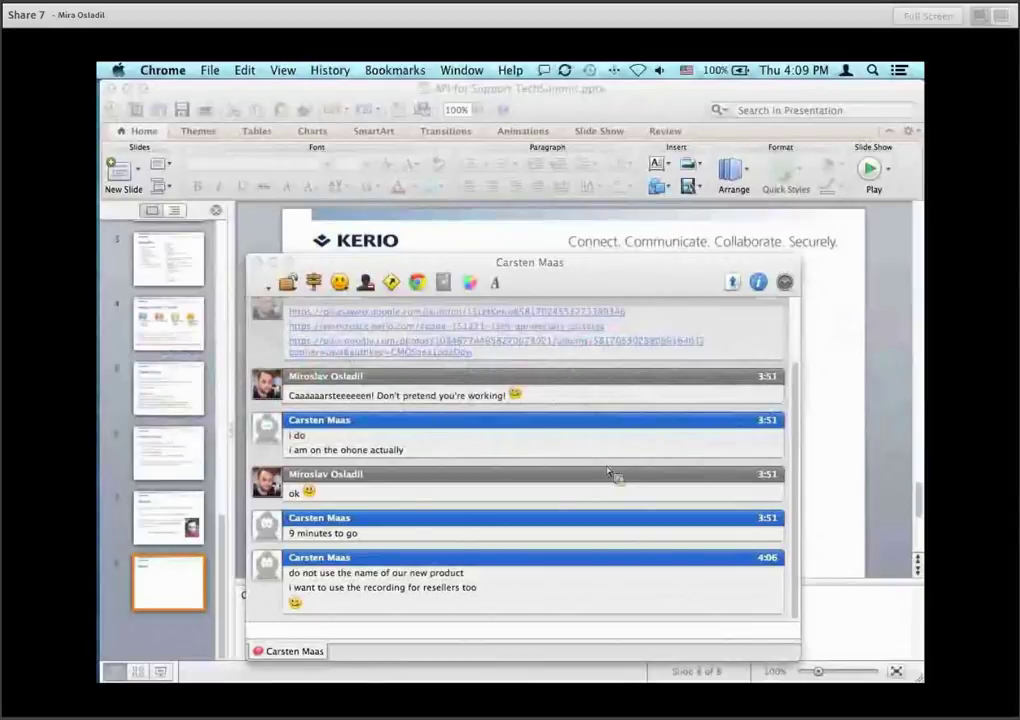
Hide the chat window and bring up Mission Control to reach the desktop.
key(super+h)
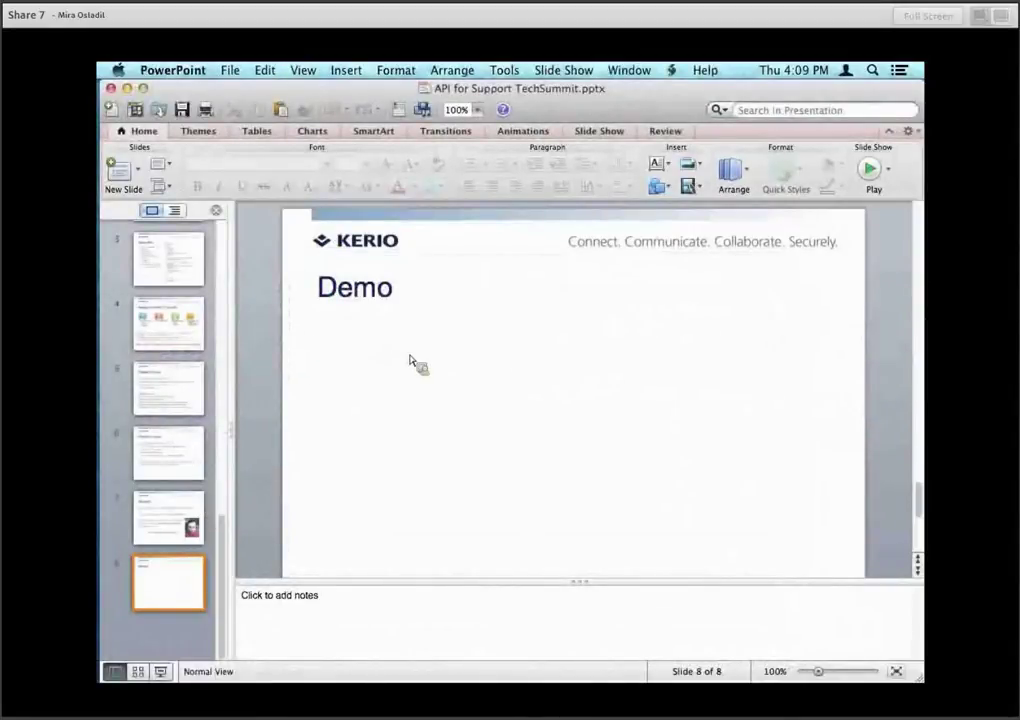
key(ctrl+Up)
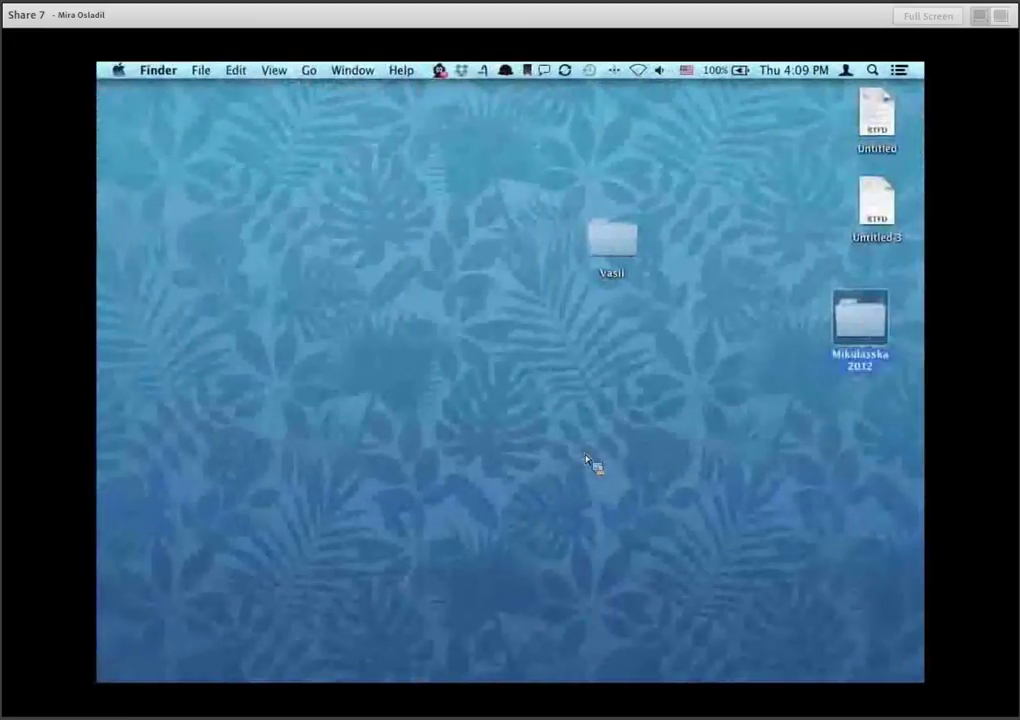
Open the MAMP folder under Applications in a new Finder window and launch MAMP.
click(589, 448)
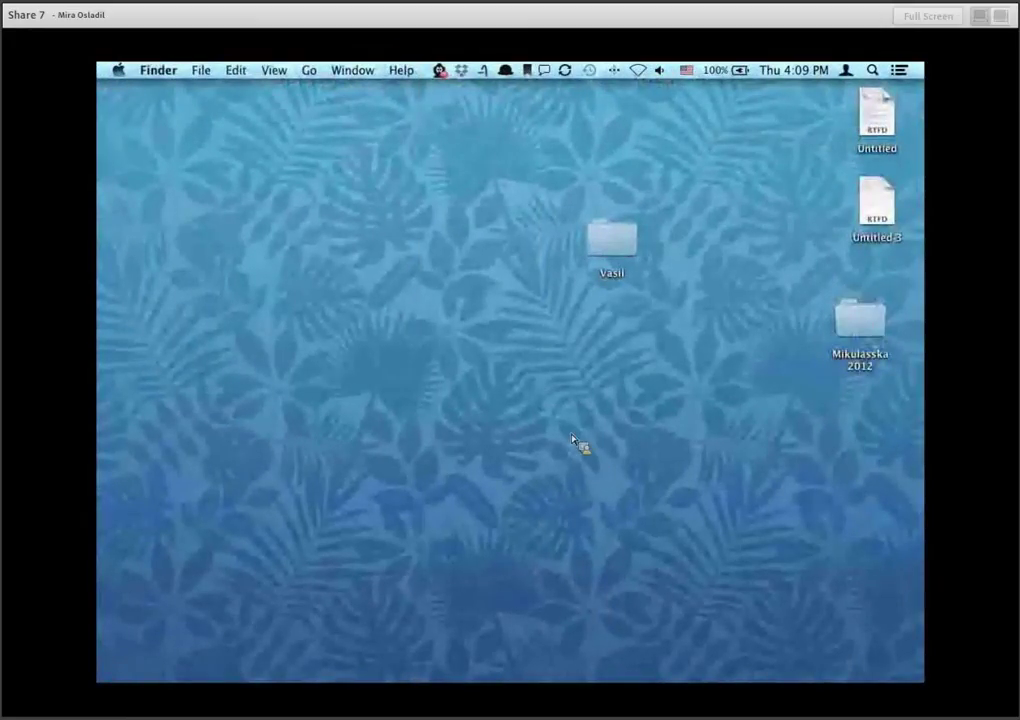
mouse_move(100, 270)
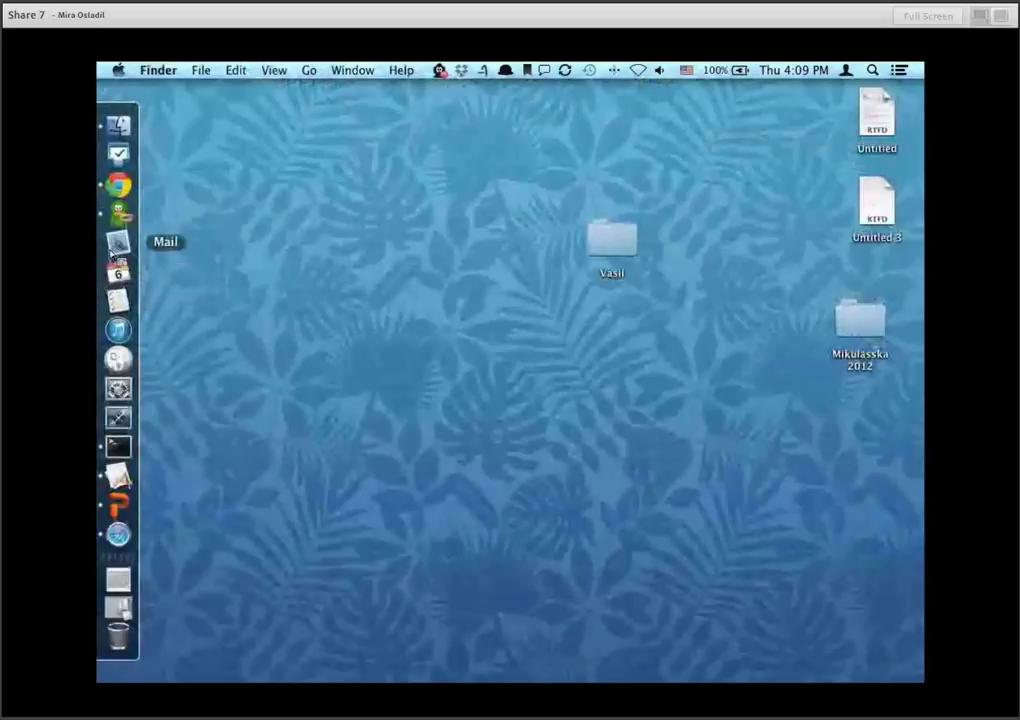
click(118, 125)
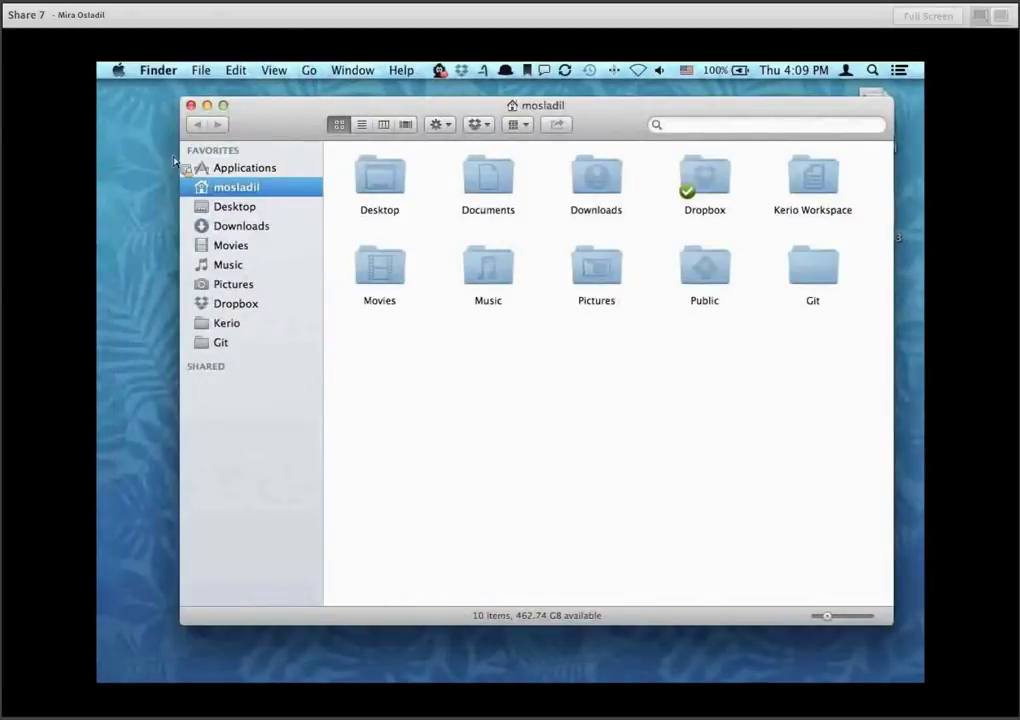
click(245, 168)
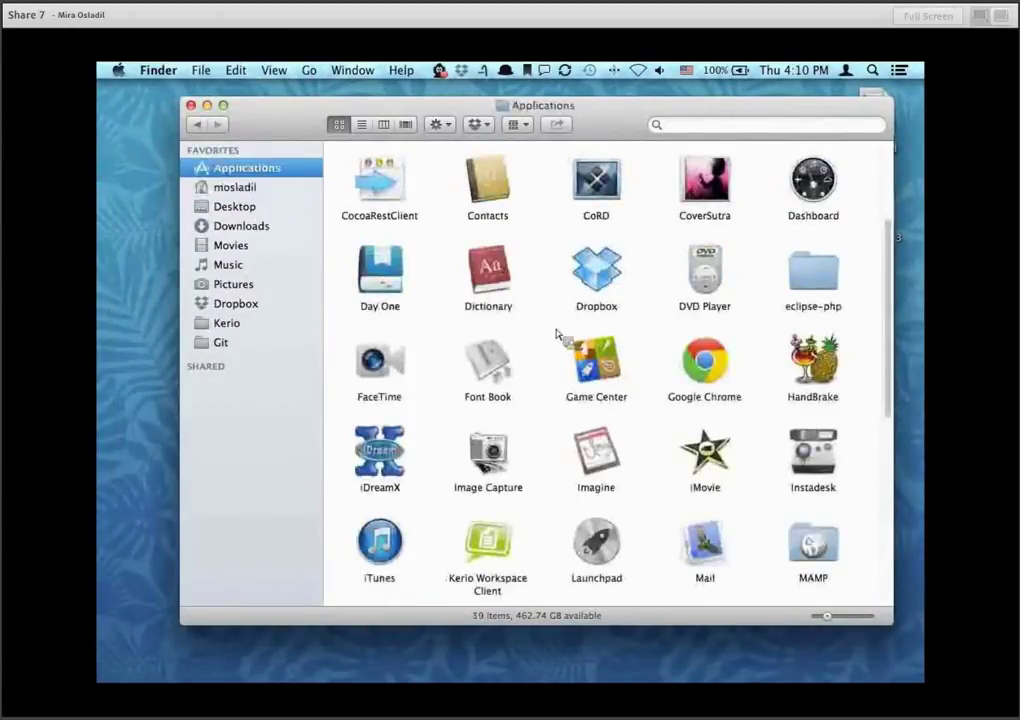
double_click(813, 544)
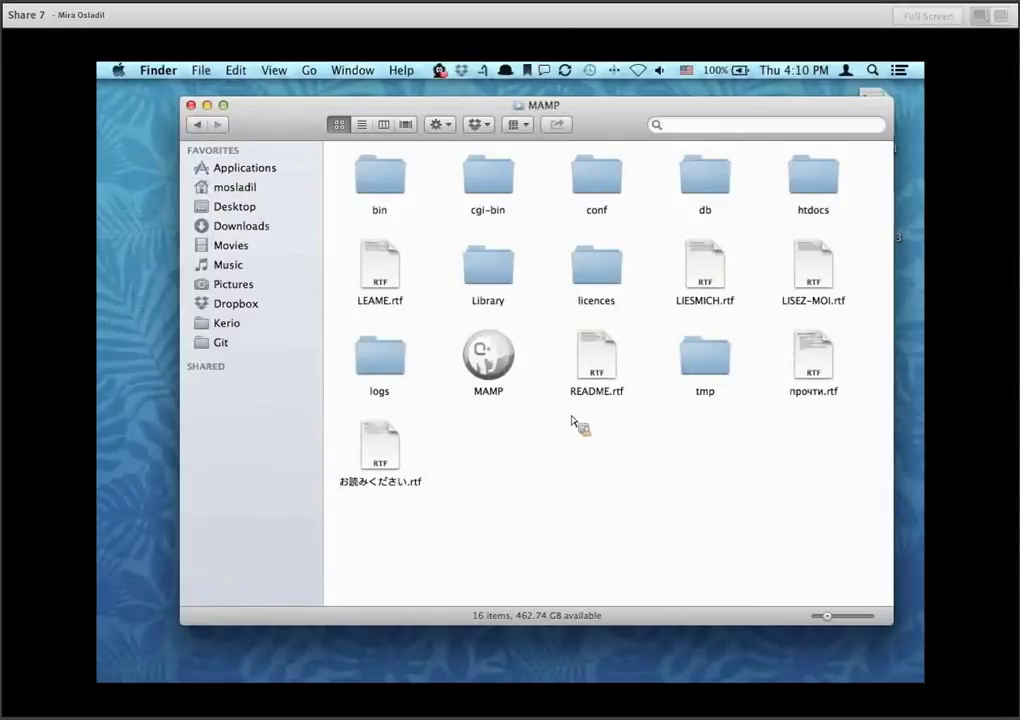
double_click(512, 373)
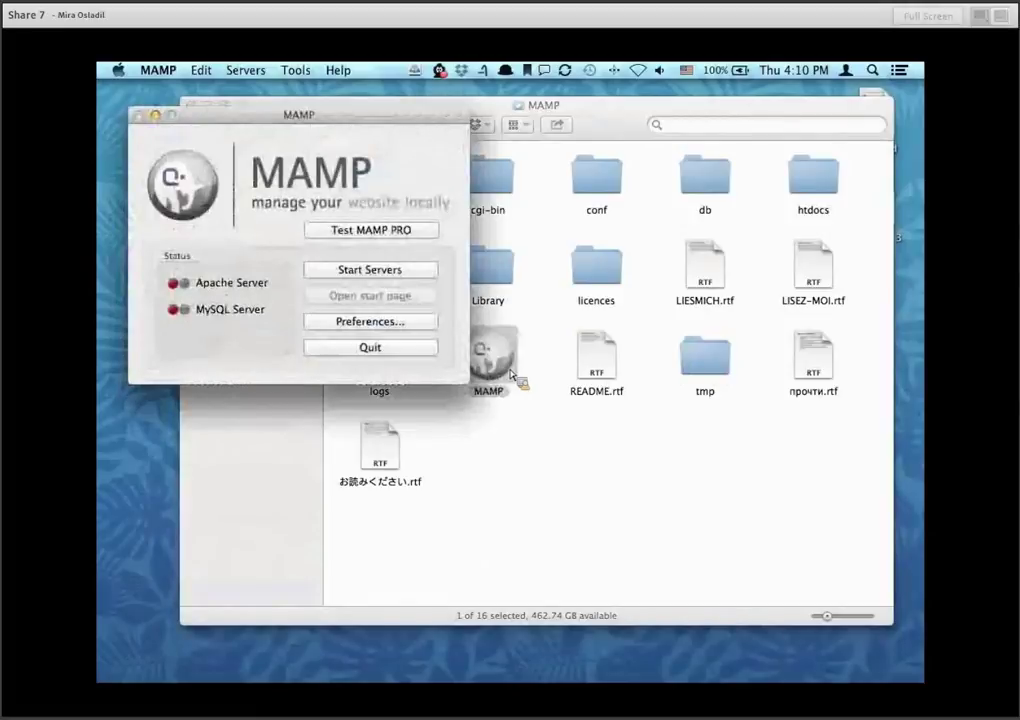
Start MAMP's Apache and MySQL servers so localhost:8888 opens in Chrome.
click(418, 276)
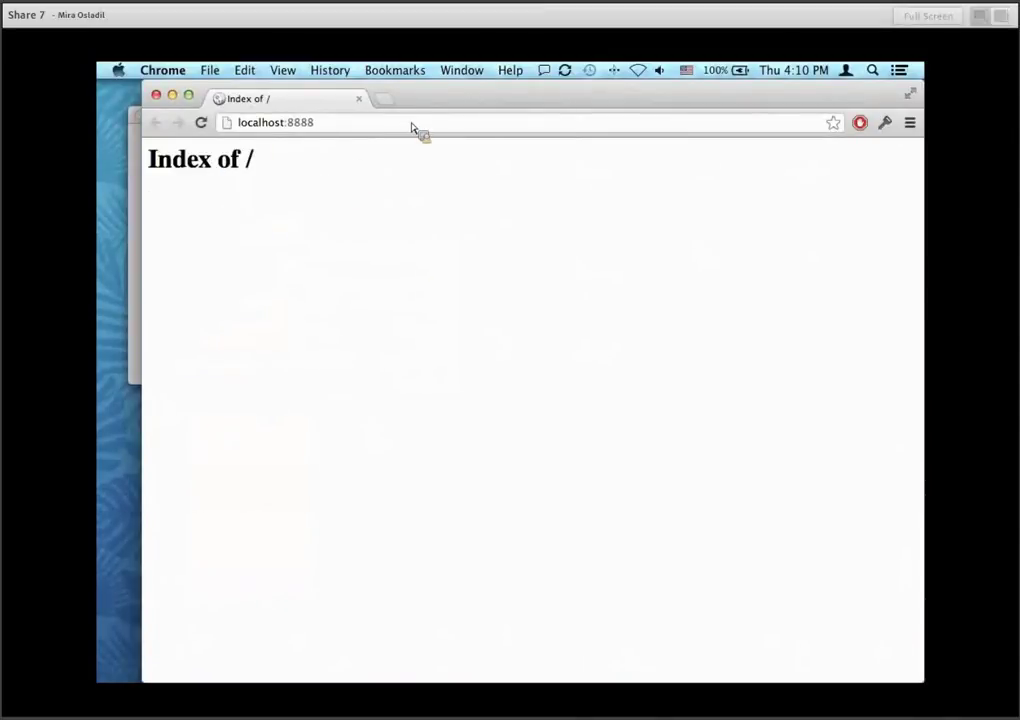
click(386, 100)
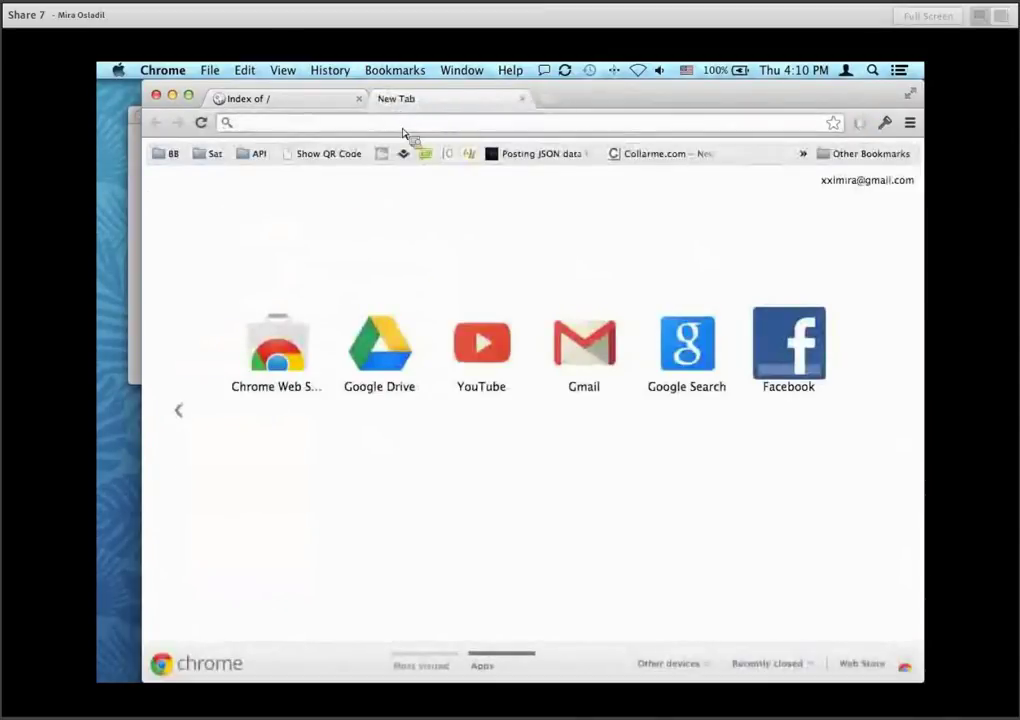
text(www.kerio.com.)
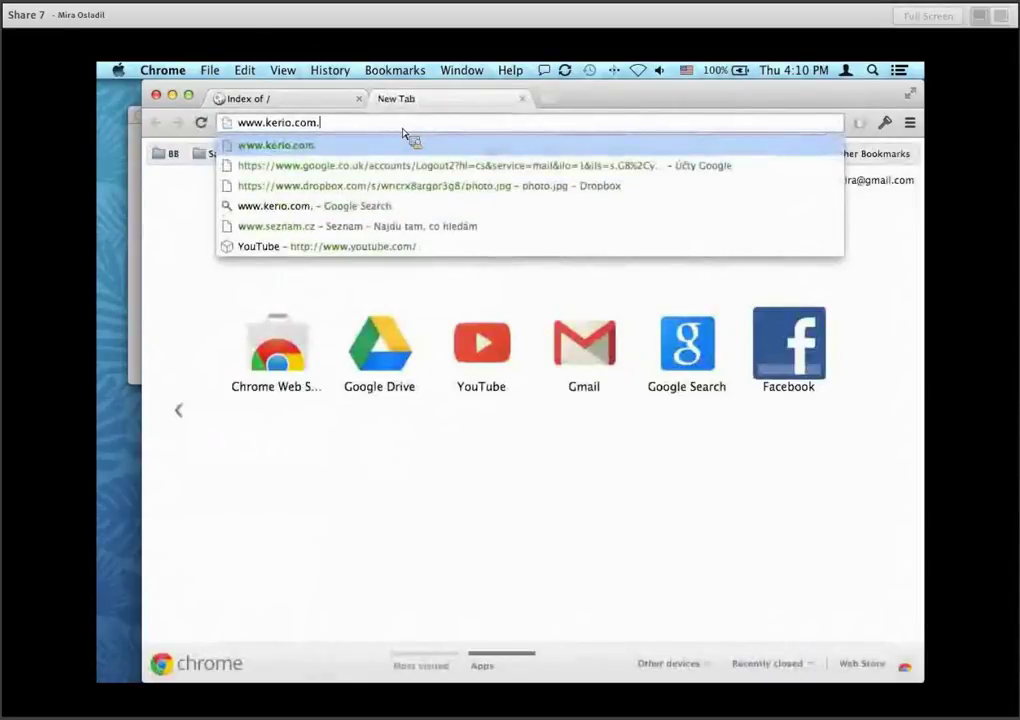
key(BackSpace)
text(/developer)
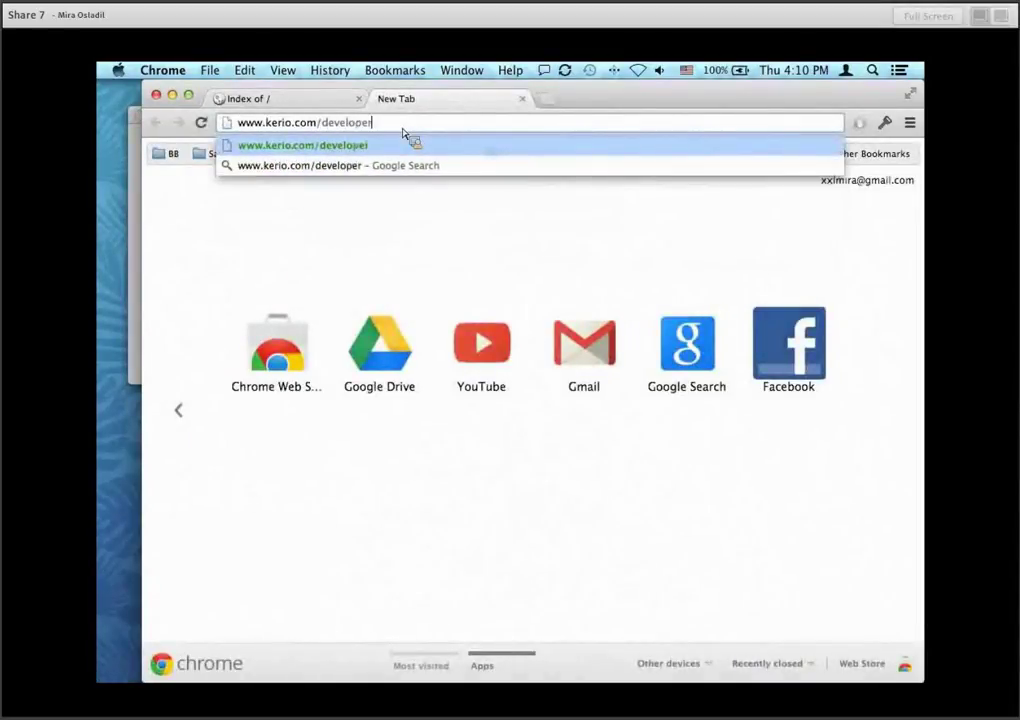
text(s/download)
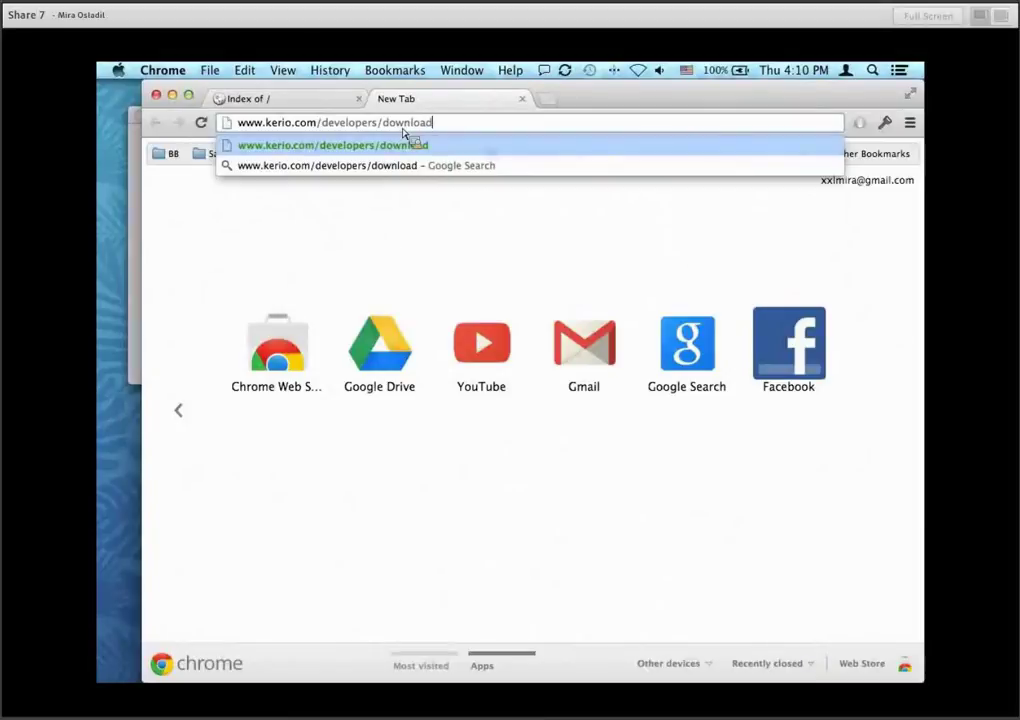
key(Return)
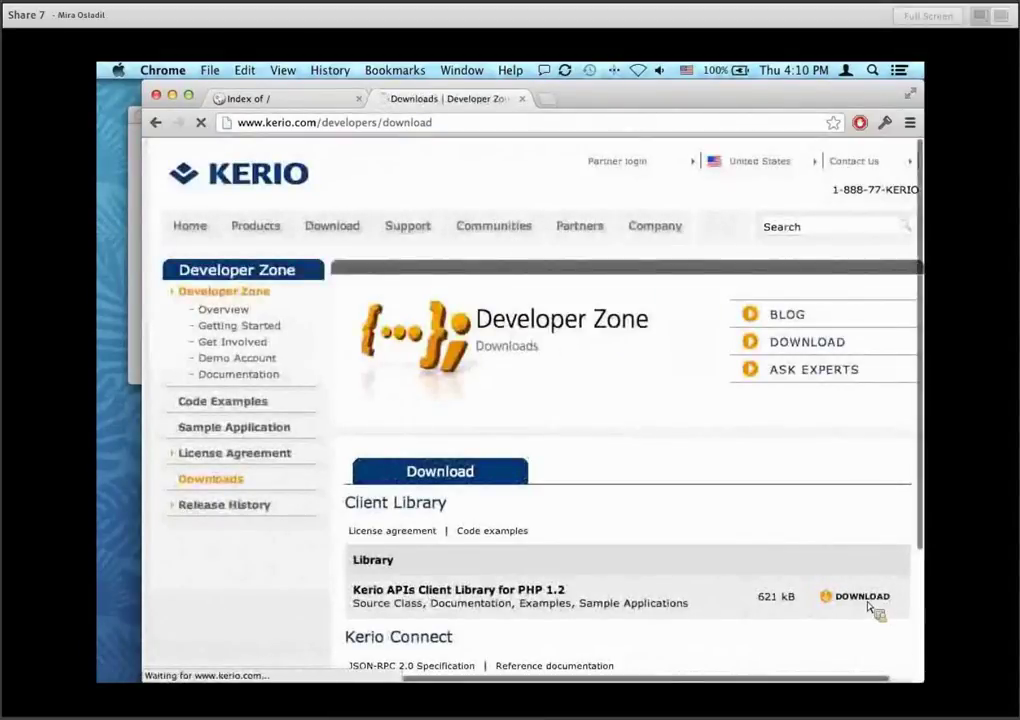
Download the Kerio APIs Client Library for PHP, accept the license, and open the zip.
click(870, 606)
scroll(612, 542, down, 5)
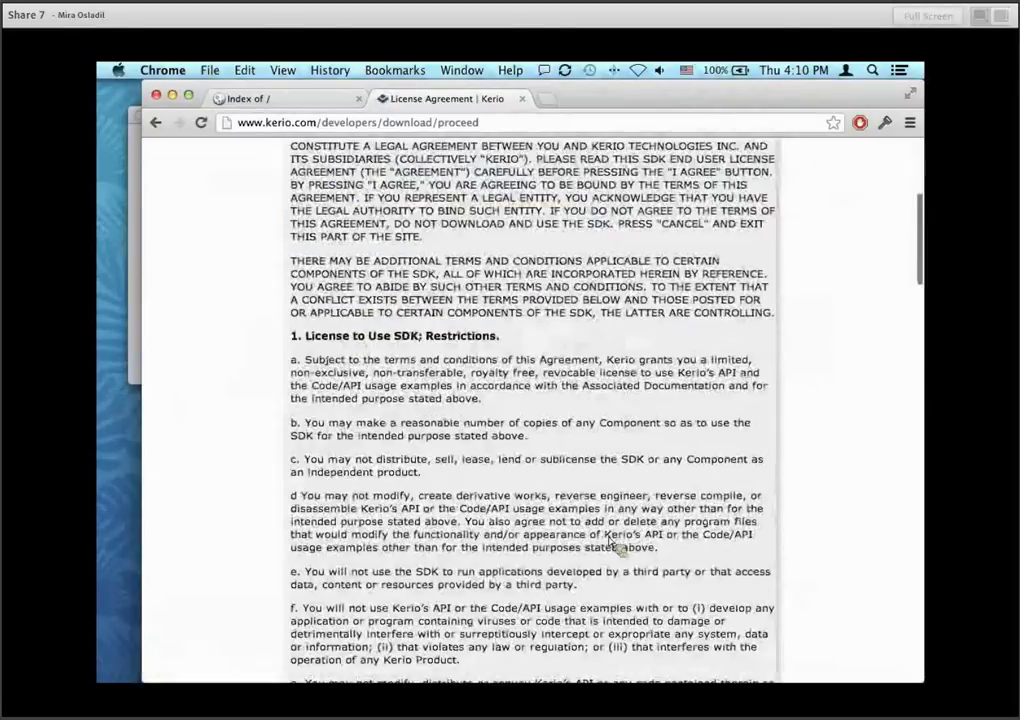
scroll(612, 542, down, 15)
click(588, 613)
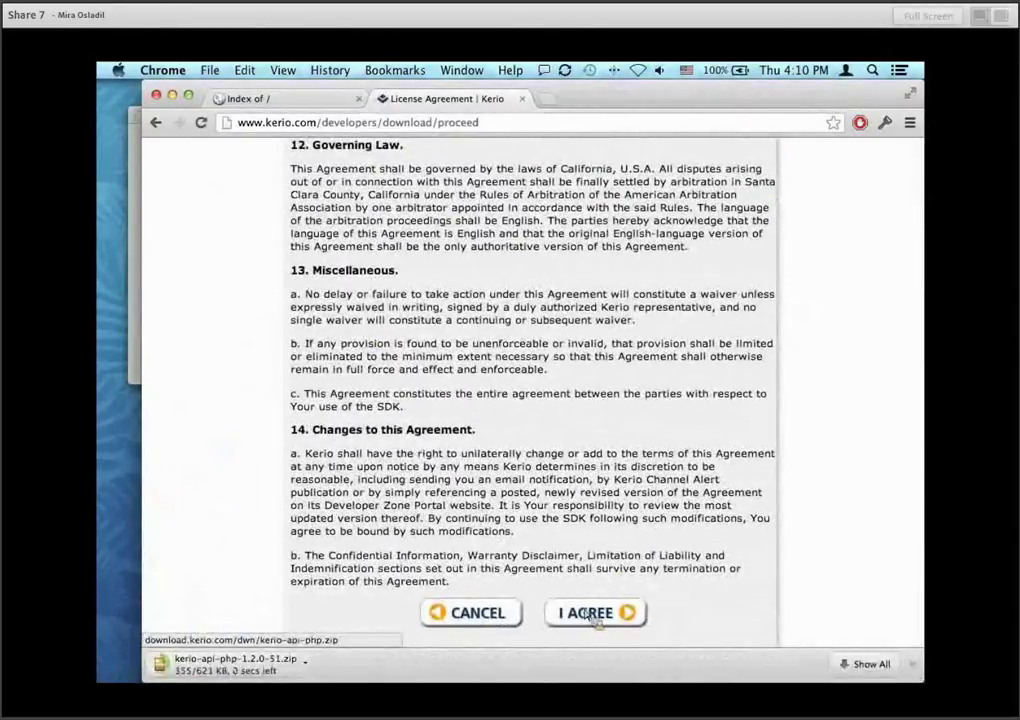
click(272, 668)
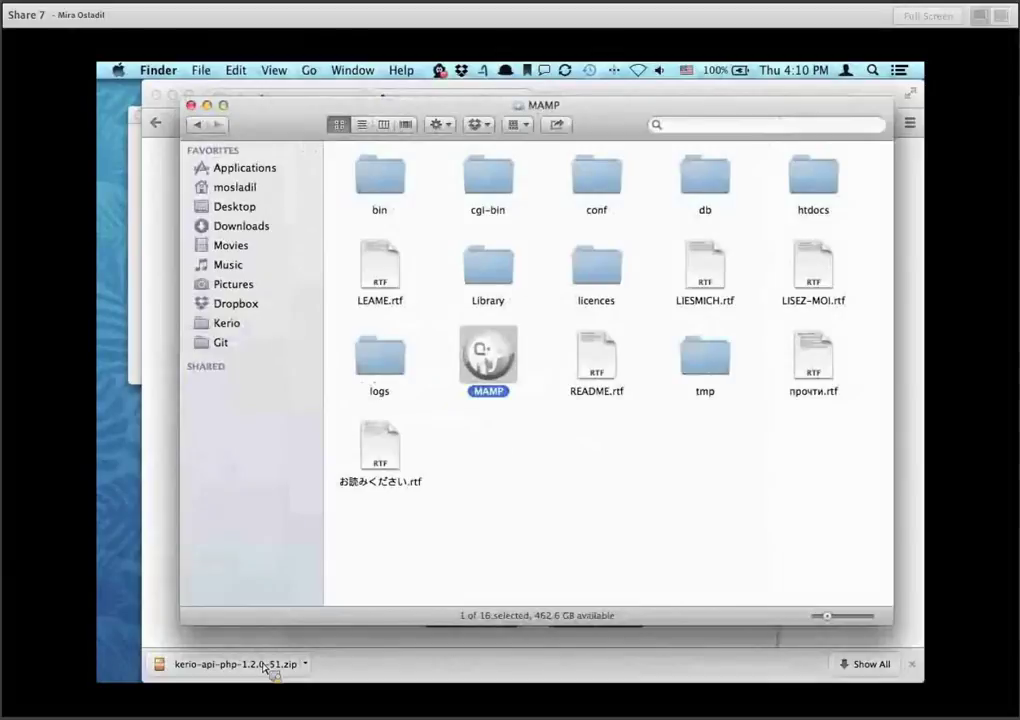
Position the MAMP folder window on the left and open its htdocs folder.
drag(268, 668, 683, 183)
drag(690, 125, 433, 118)
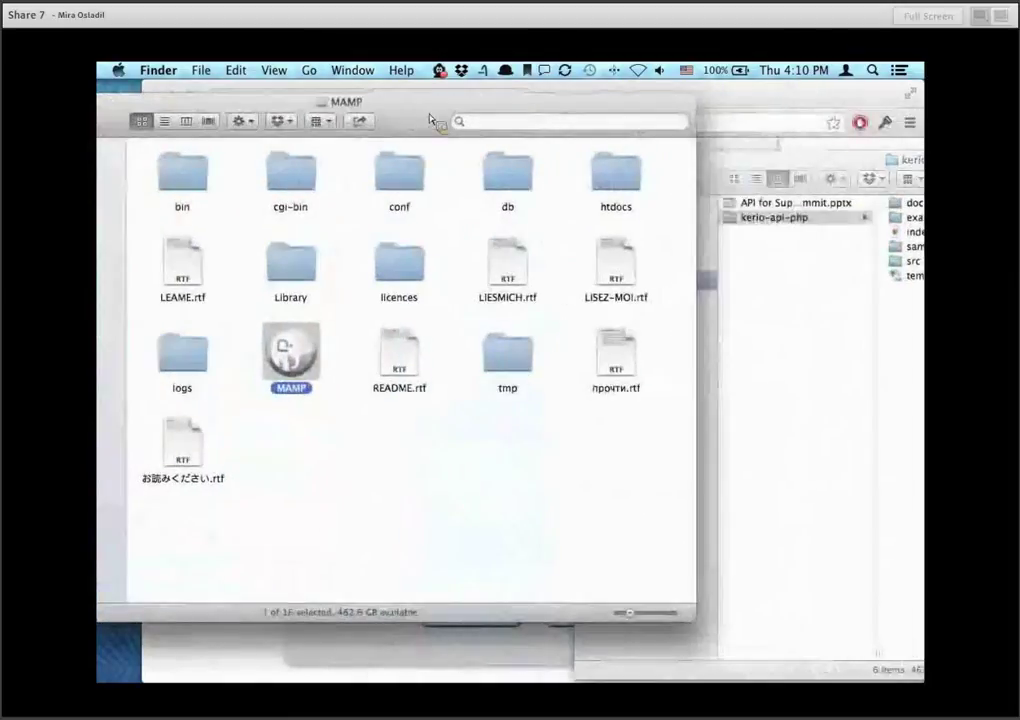
double_click(622, 180)
Move kerio-api-php from Downloads into htdocs, then close both Finder windows and the license tab.
click(770, 273)
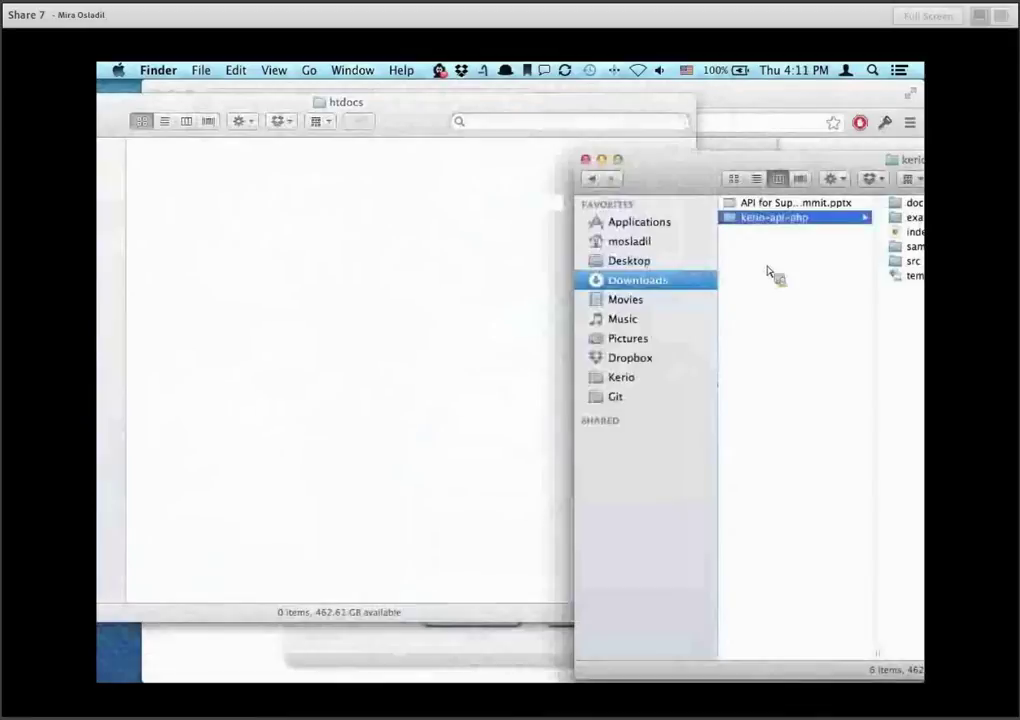
drag(745, 220, 519, 237)
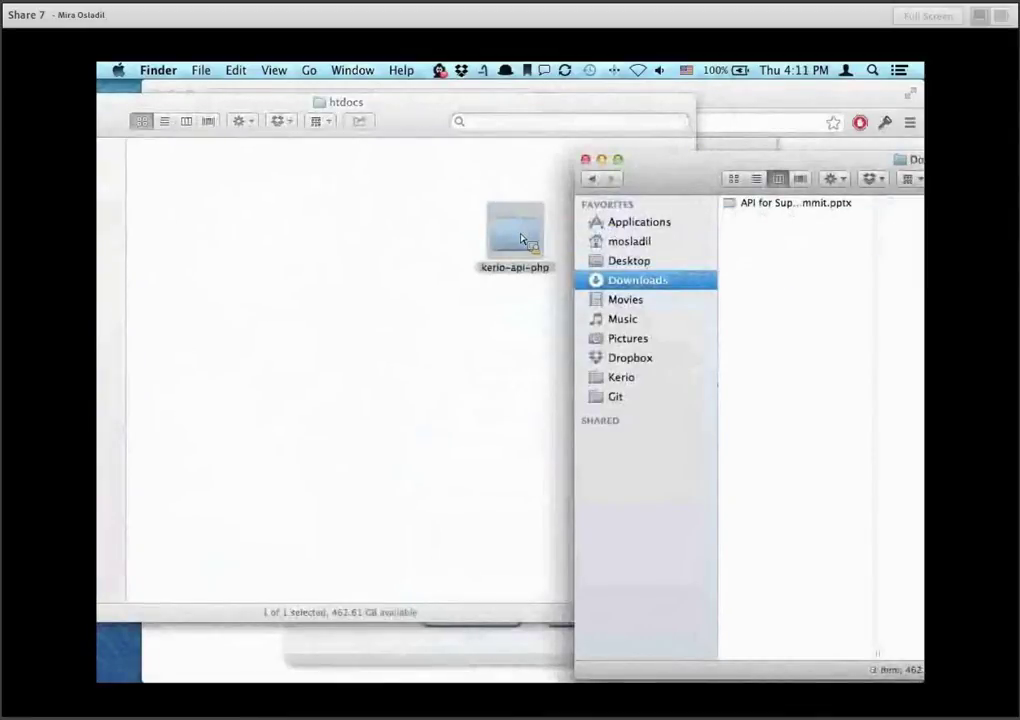
click(443, 219)
key(super+w)
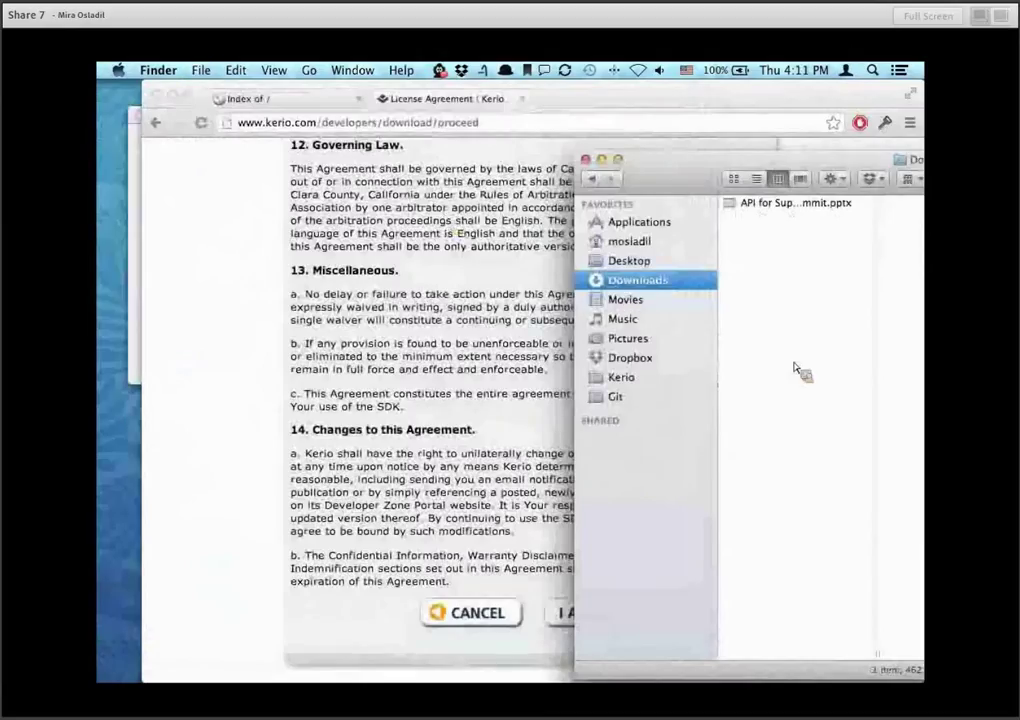
key(super+w)
click(522, 99)
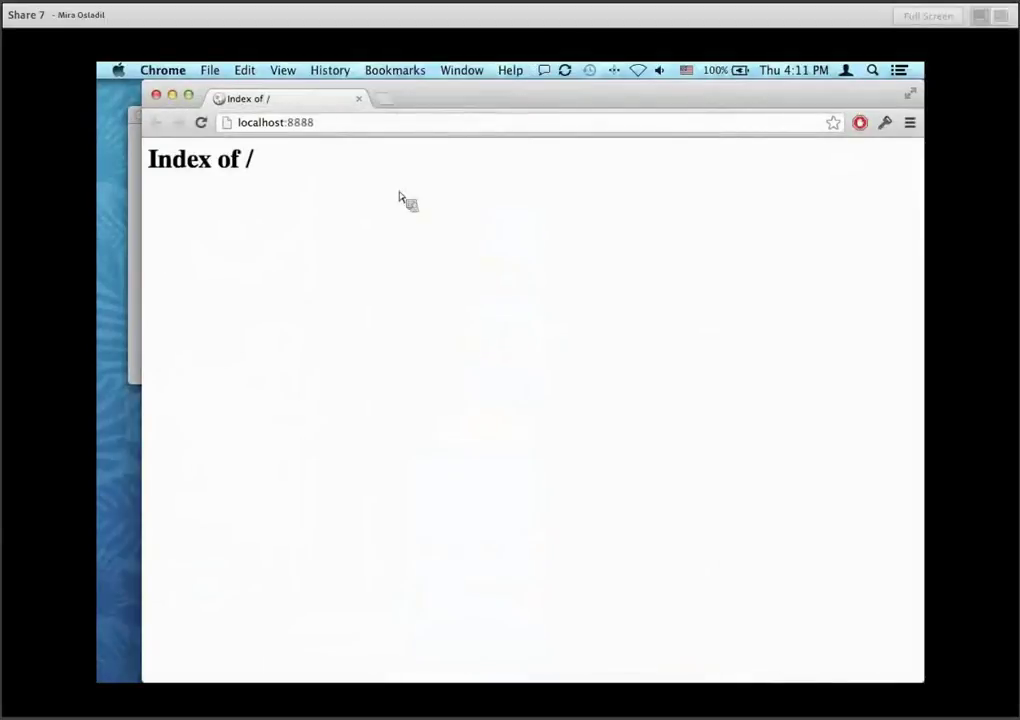
Reload localhost:8888, open the kerio-api-php/ page, and bring up a new Finder window.
click(208, 130)
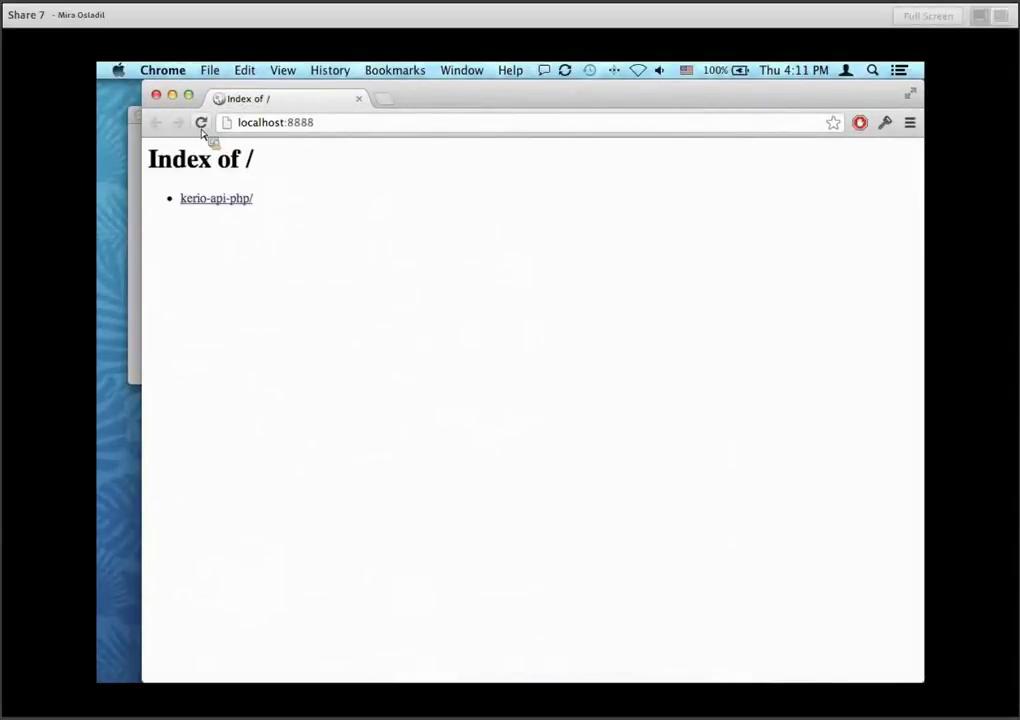
click(249, 204)
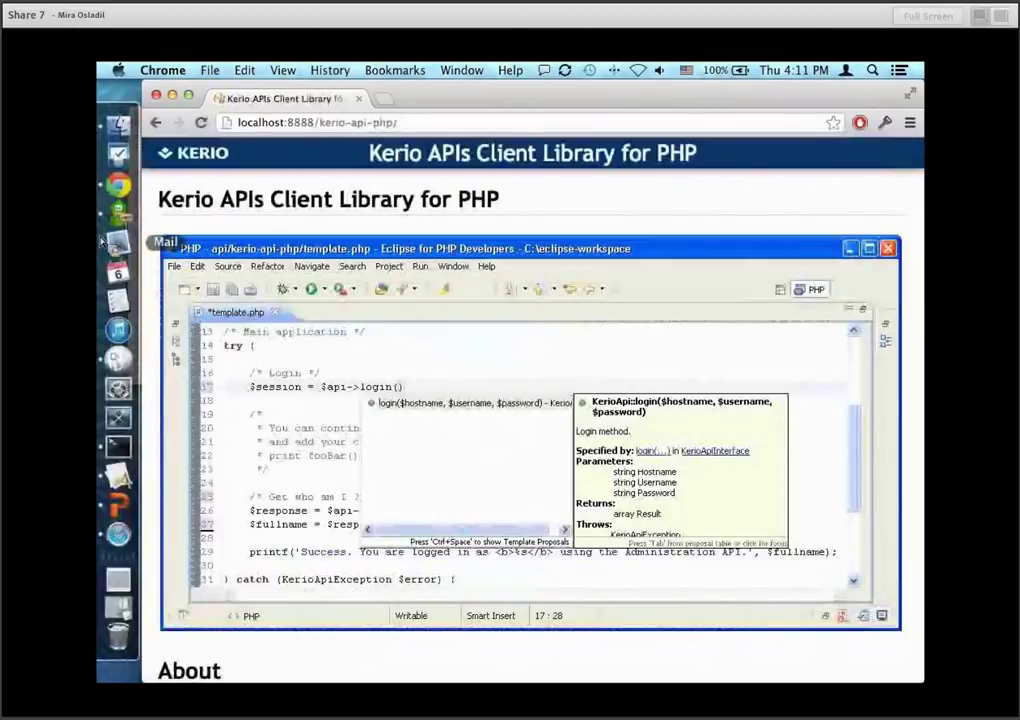
click(122, 126)
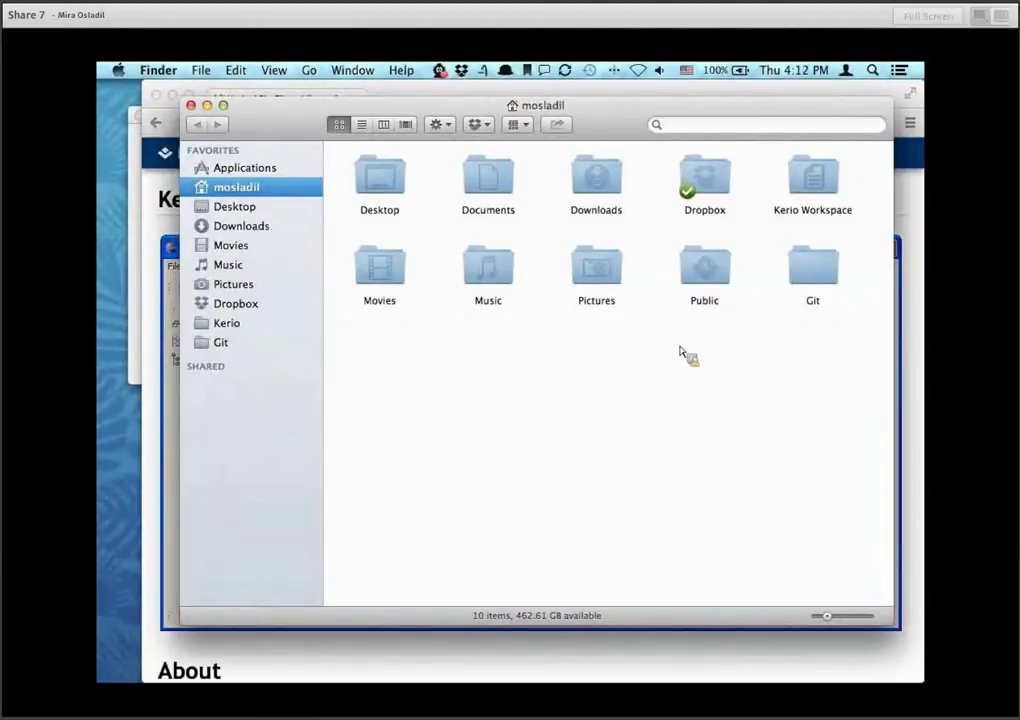
Switch to Chrome and load the Kerio developer downloads page in a new tab.
key(super+Tab)
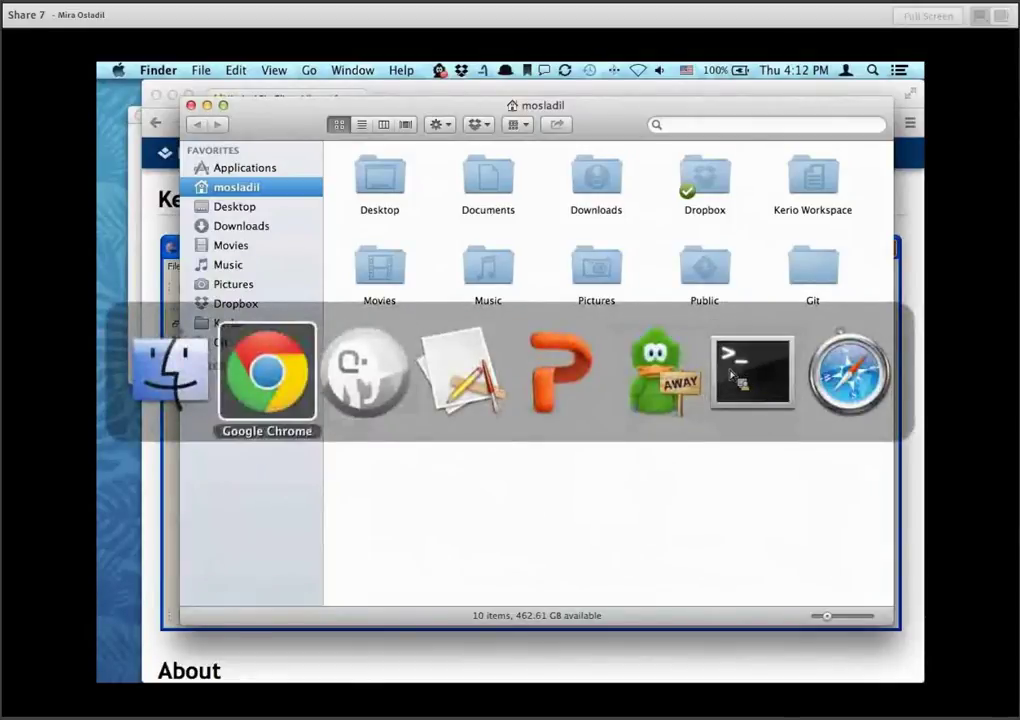
click(300, 375)
key(super+t)
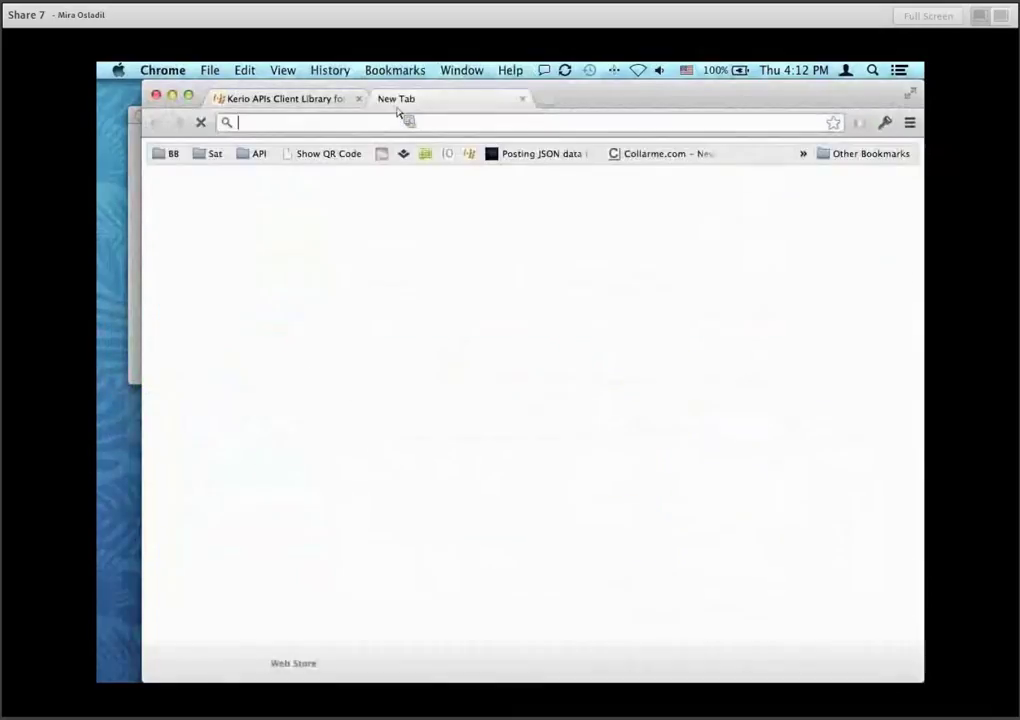
text(www.kerio.cz)
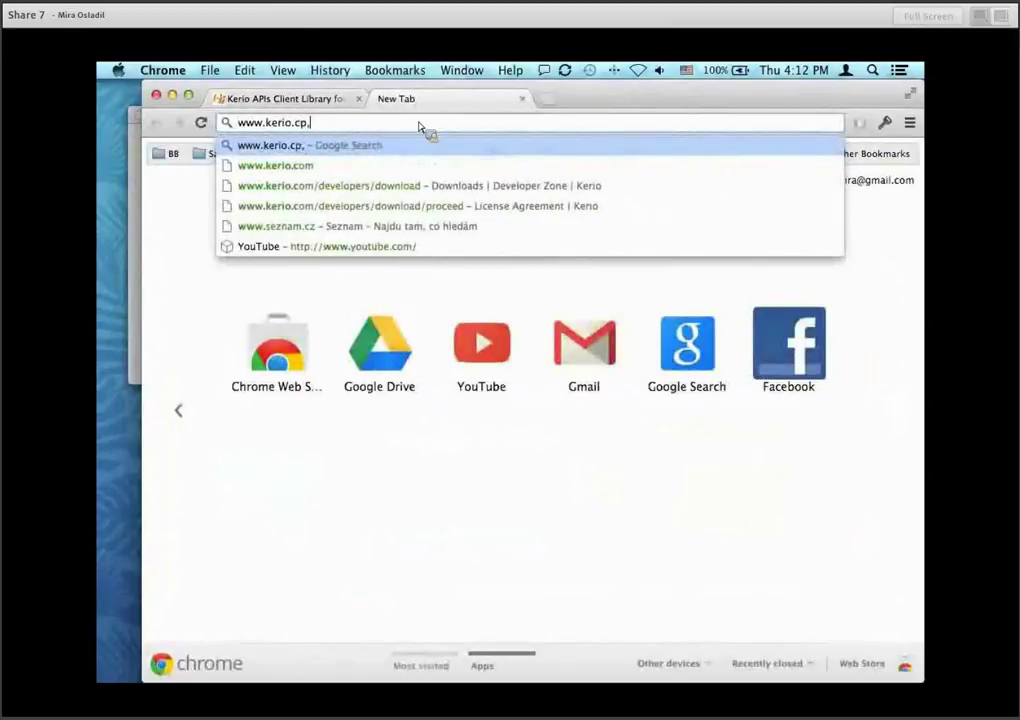
key(BackSpace)
text(om)
key(Down)
key(Return)
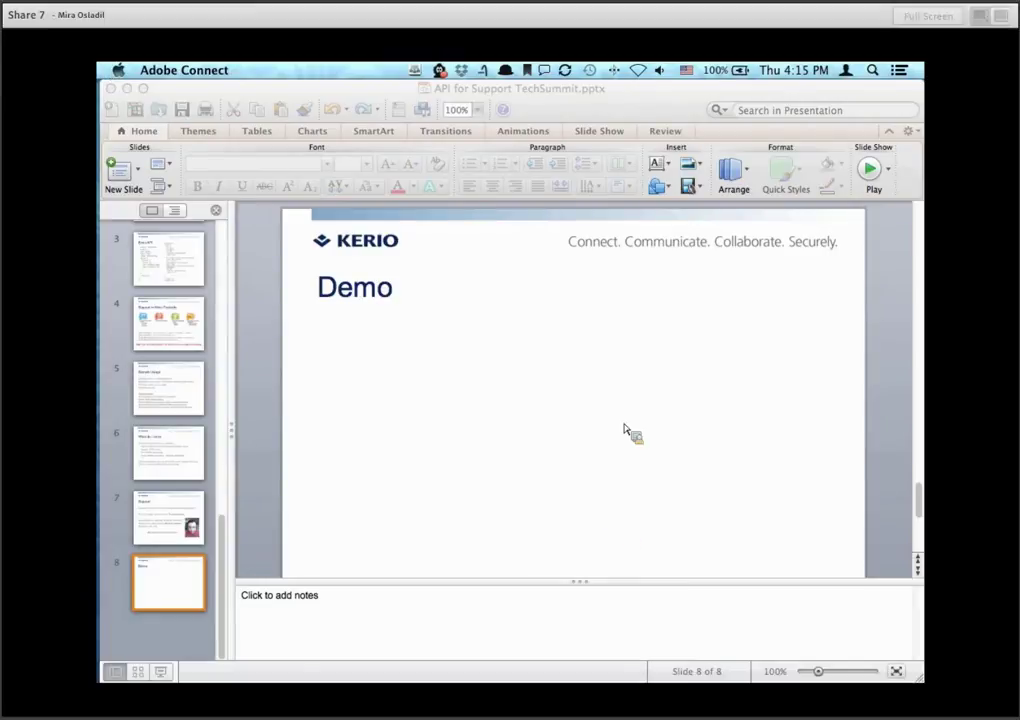
key(super+Tab)
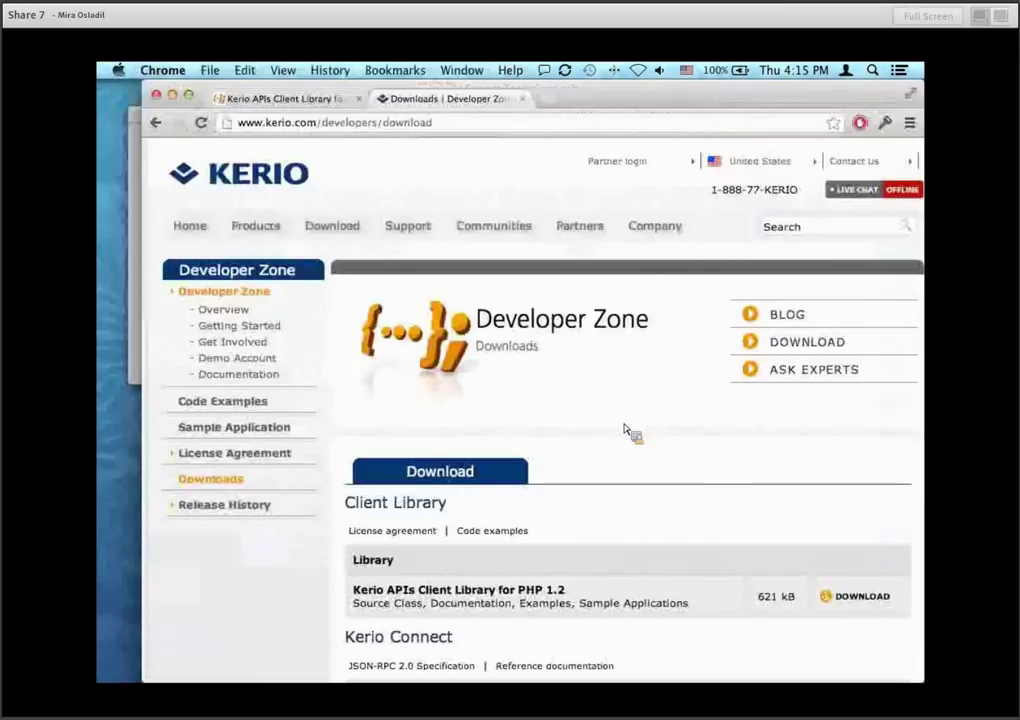
Copy the PHP library's I AGREE download link address and close the license tab.
click(864, 598)
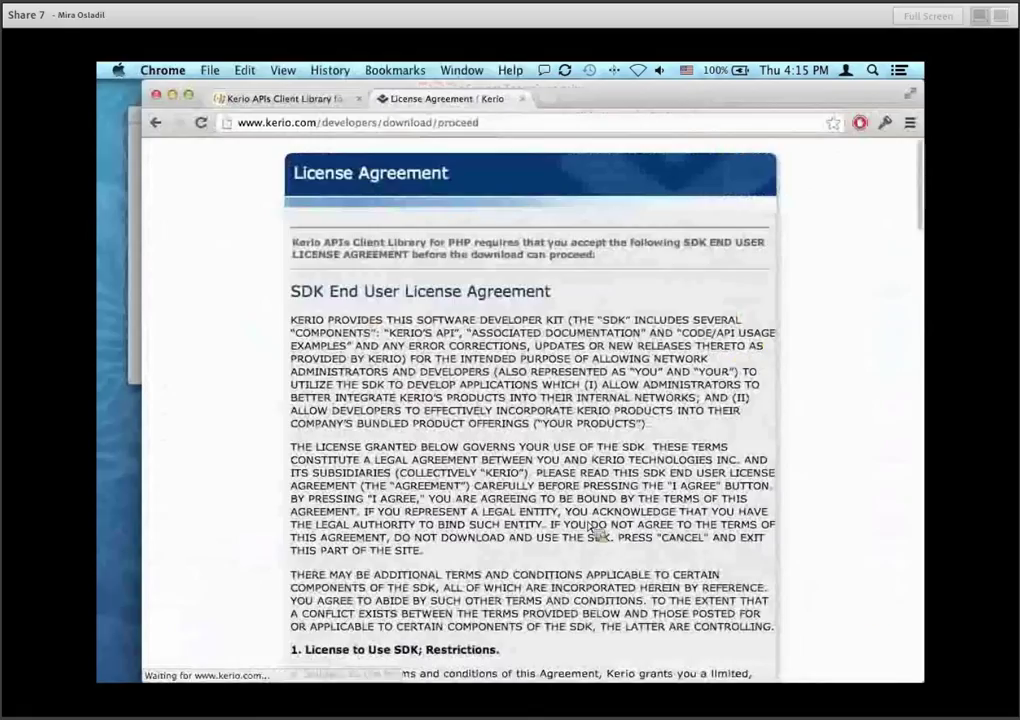
scroll(587, 580, down, 15)
scroll(587, 525, down, 15)
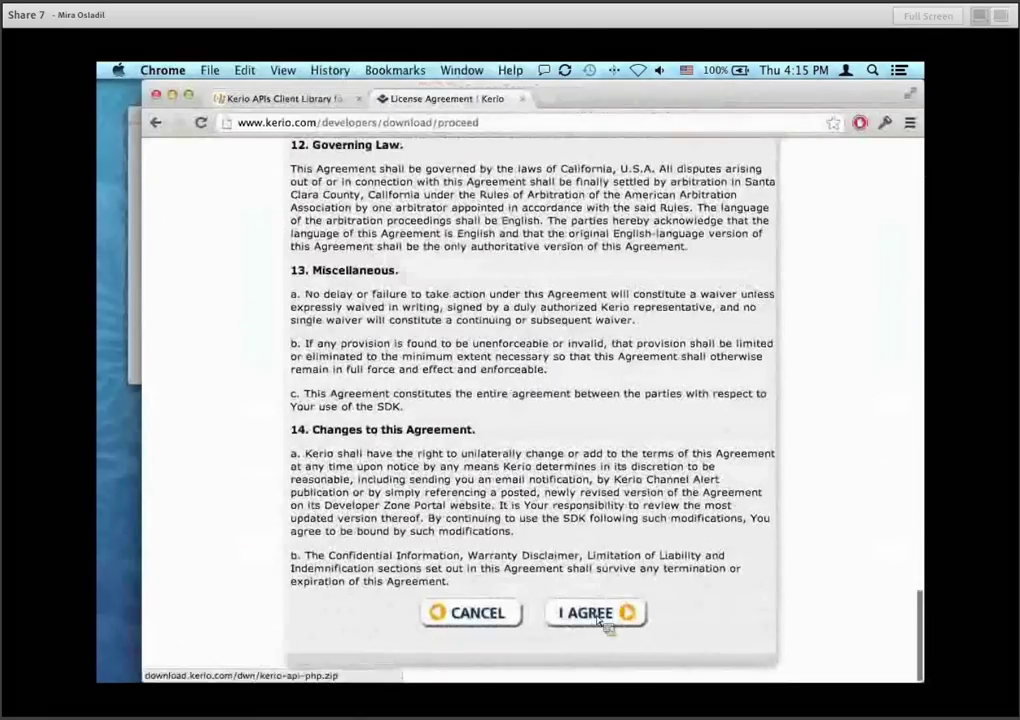
right_click(600, 612)
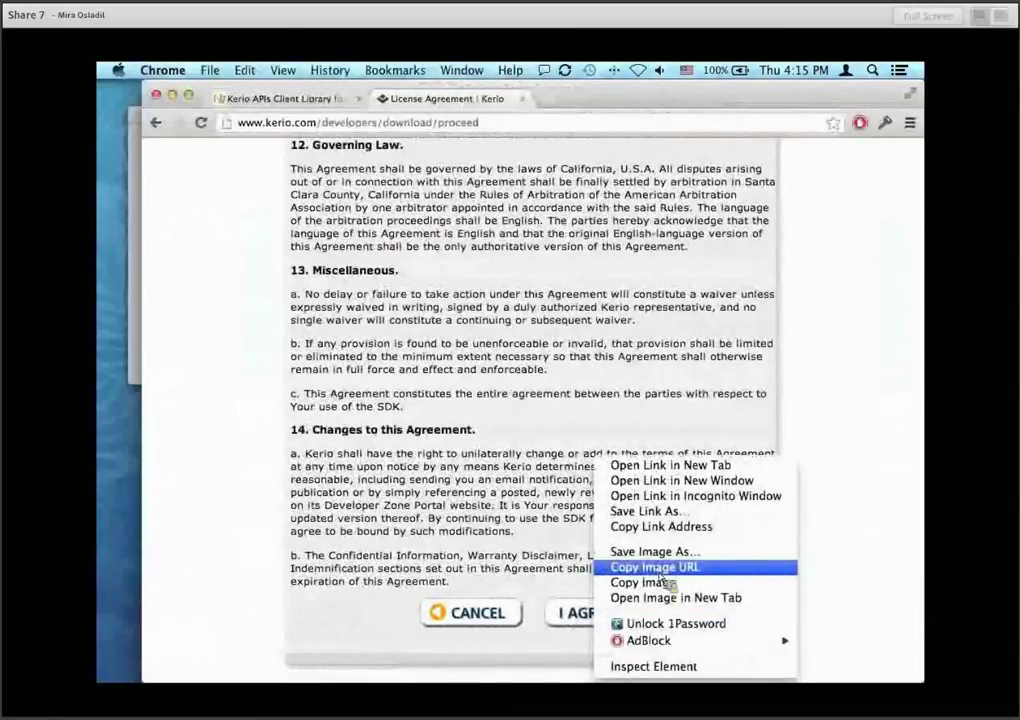
click(659, 527)
click(521, 99)
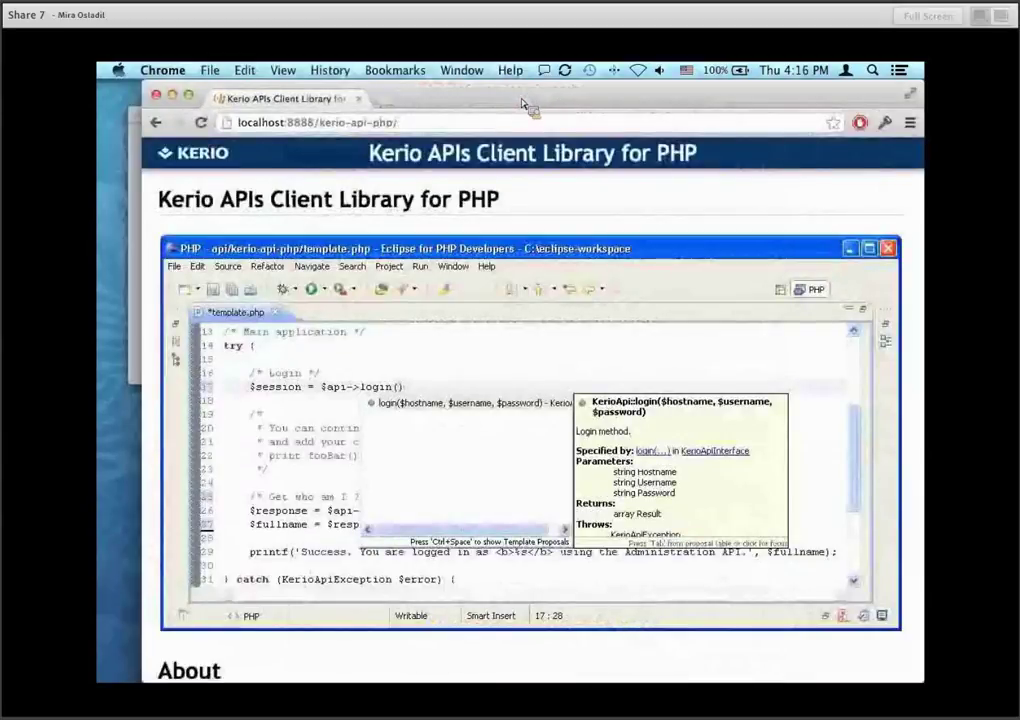
Launch Terminal via Spotlight, enlarge its window to full size, and type a shell command.
key(alt+space)
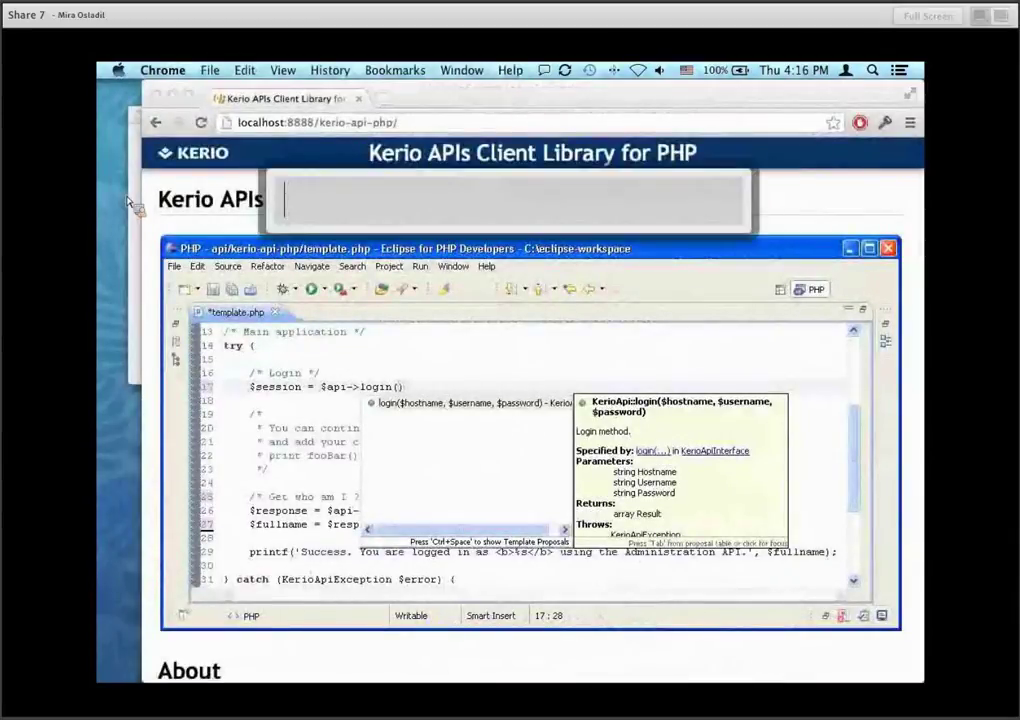
text(text)
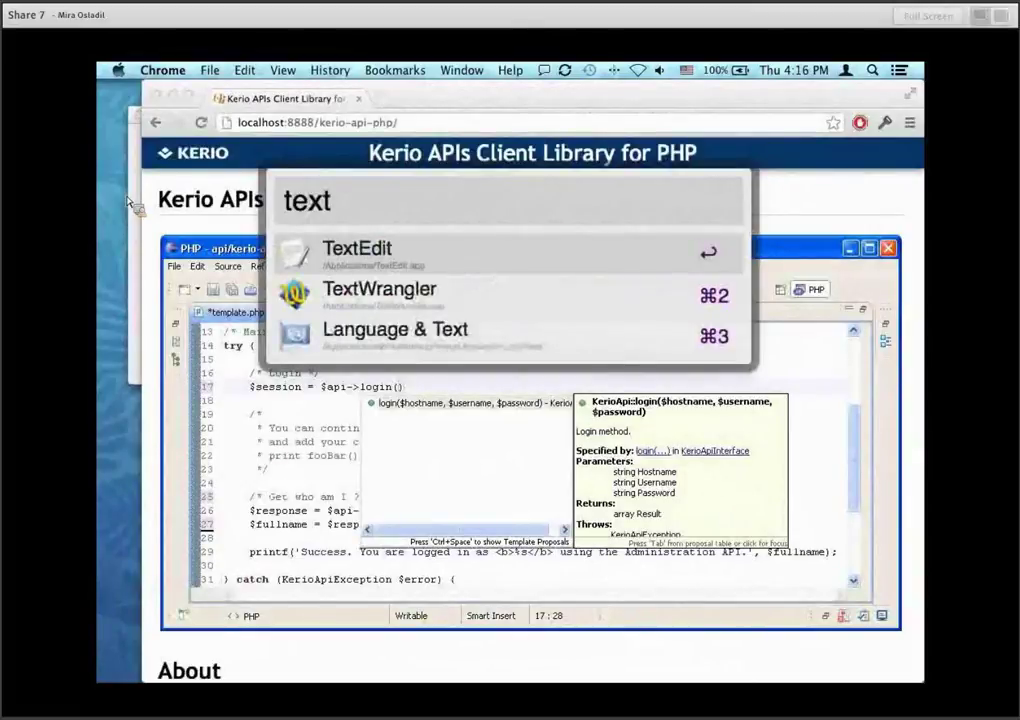
key(BackSpace)
key(BackSpace)
key(super+2)
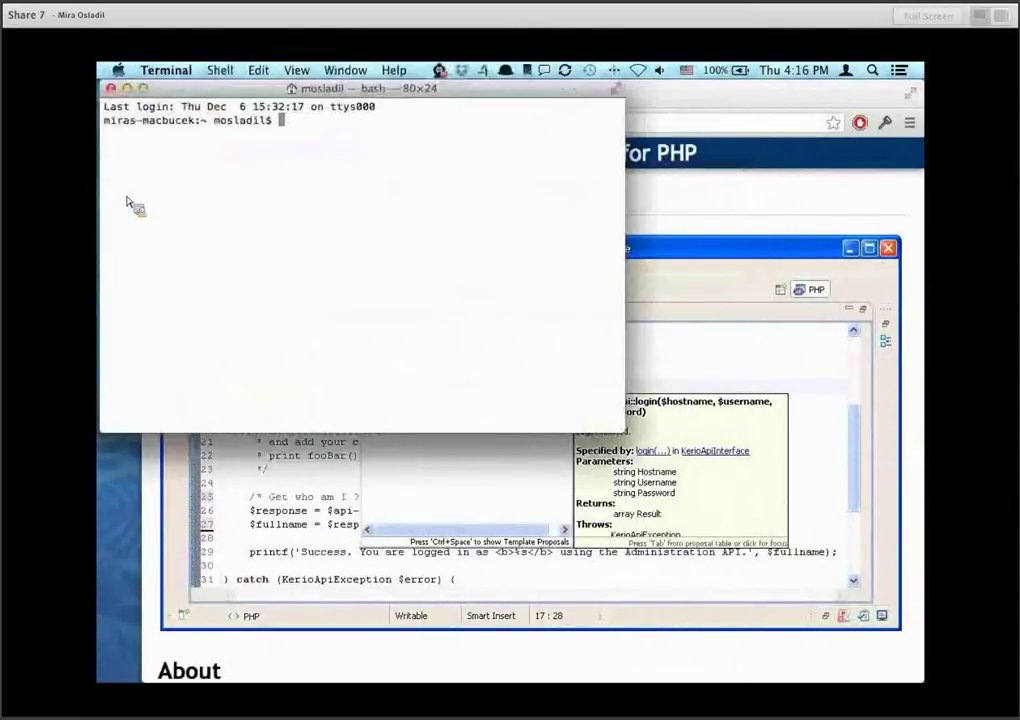
click(143, 89)
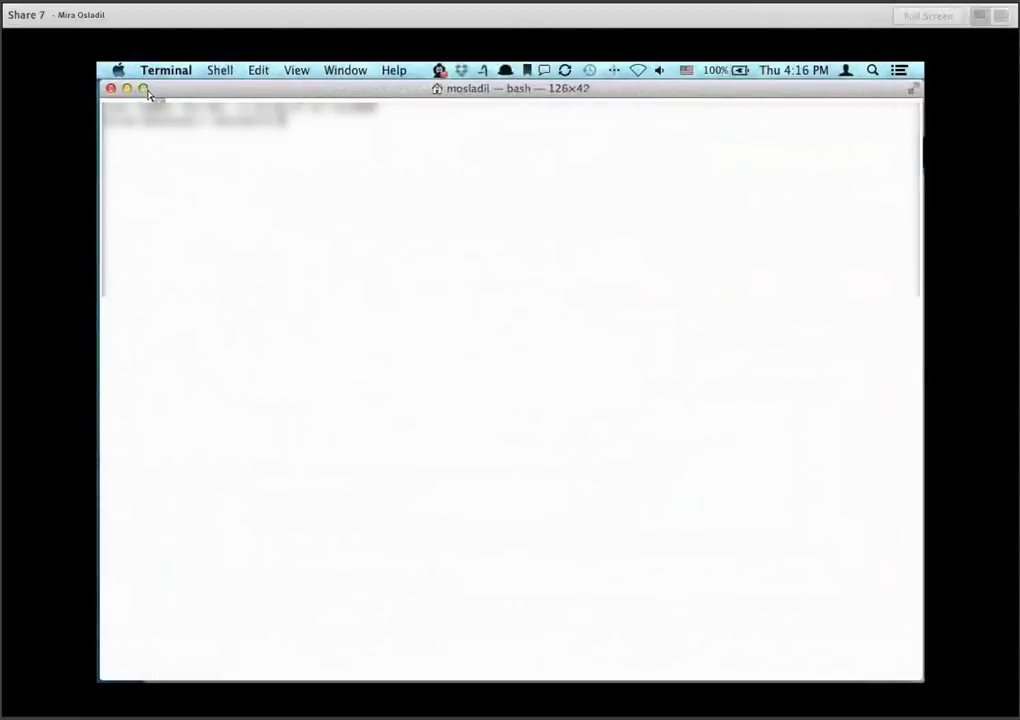
click(297, 70)
click(340, 182)
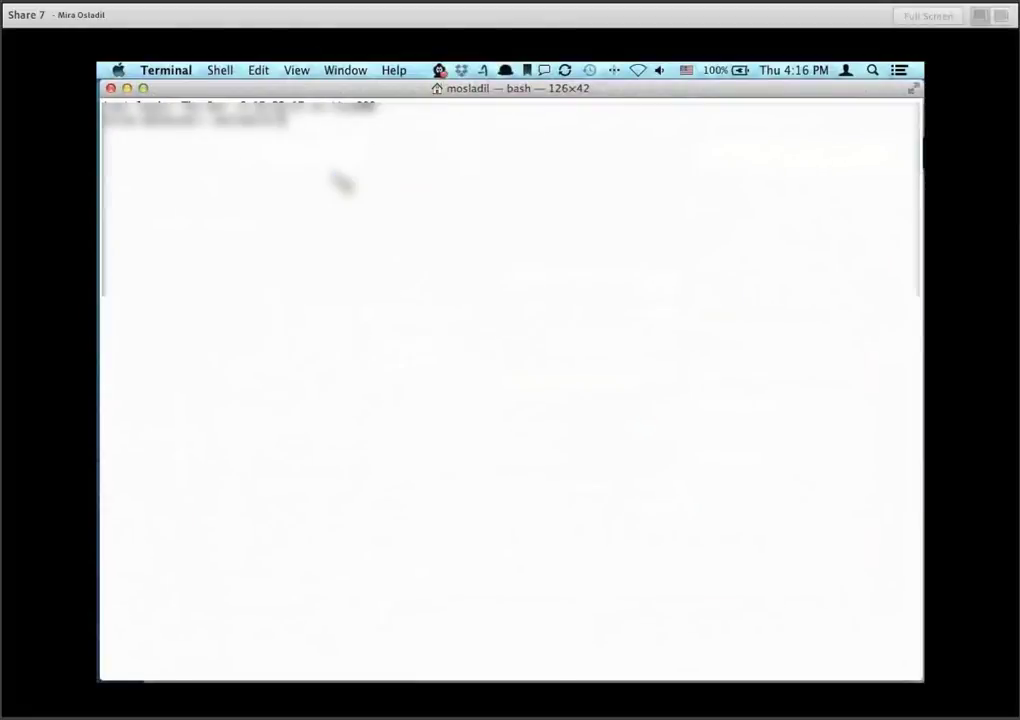
text(cd d)
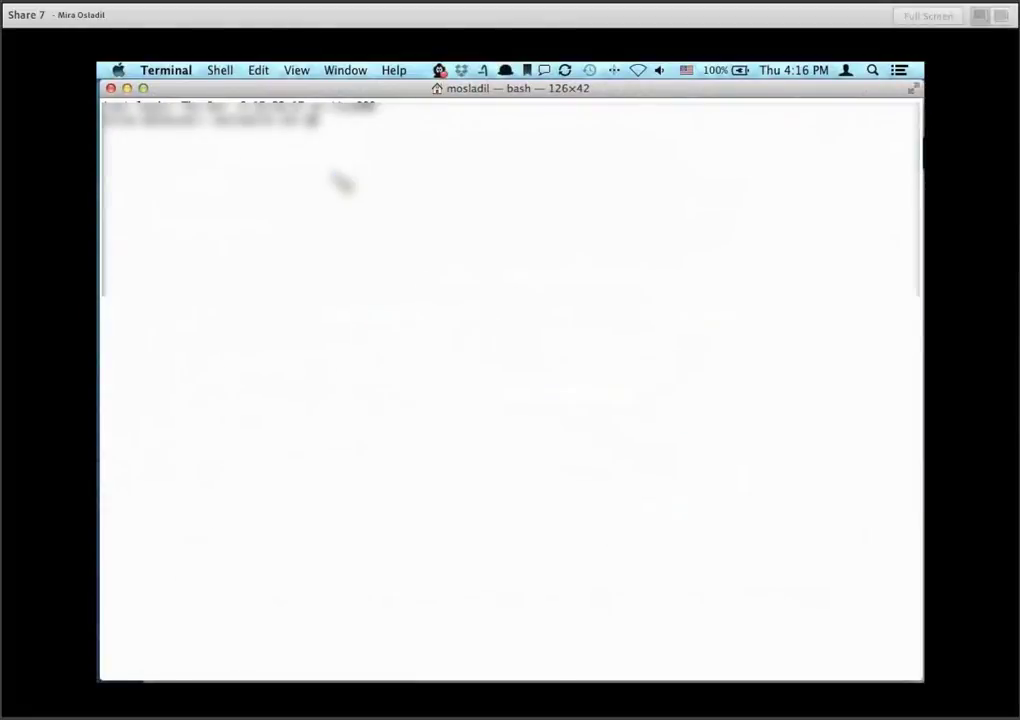
text(esktop)
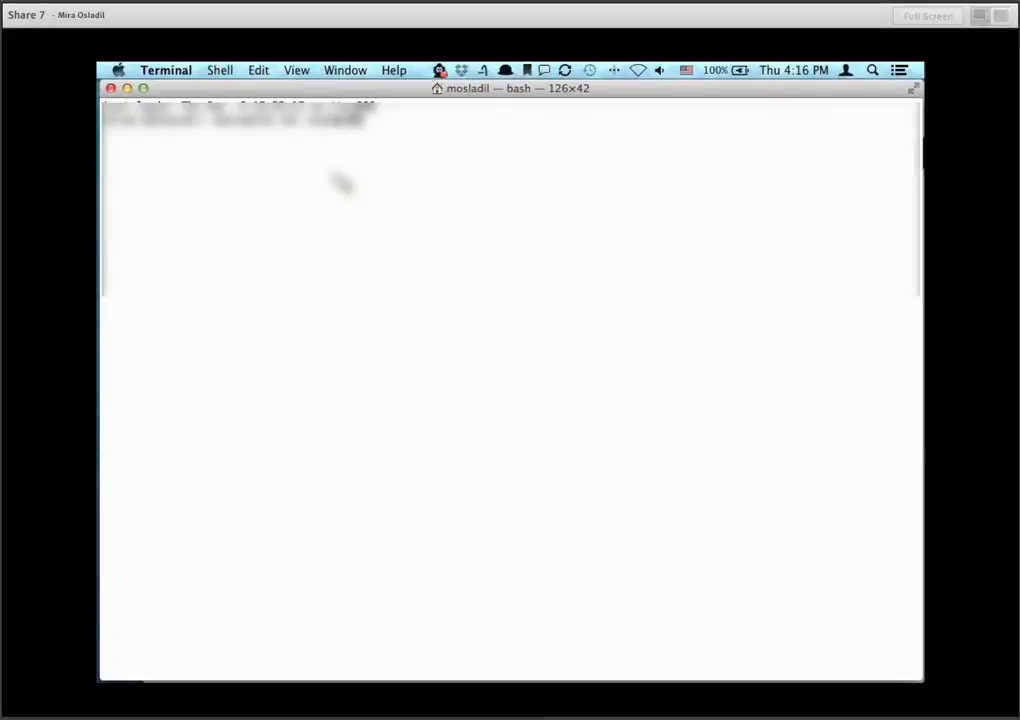
text( && ls -la)
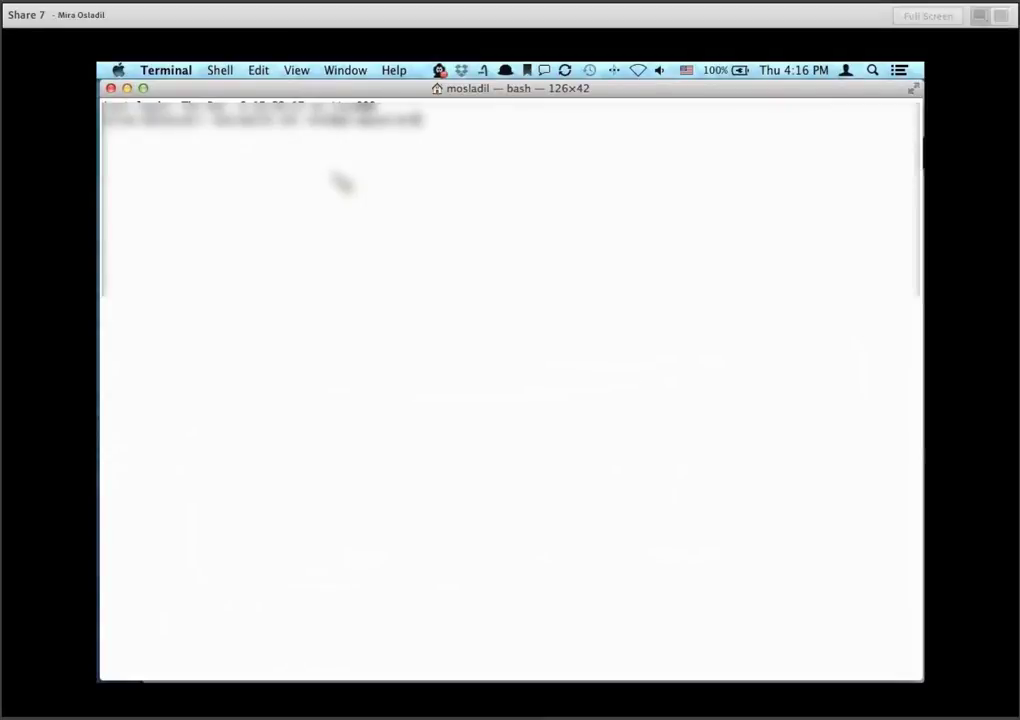
text(.local)
SSH to qa-appserver, cd to /var/www, and wget kerio-api-php.zip from the pasted link.
key(Return)
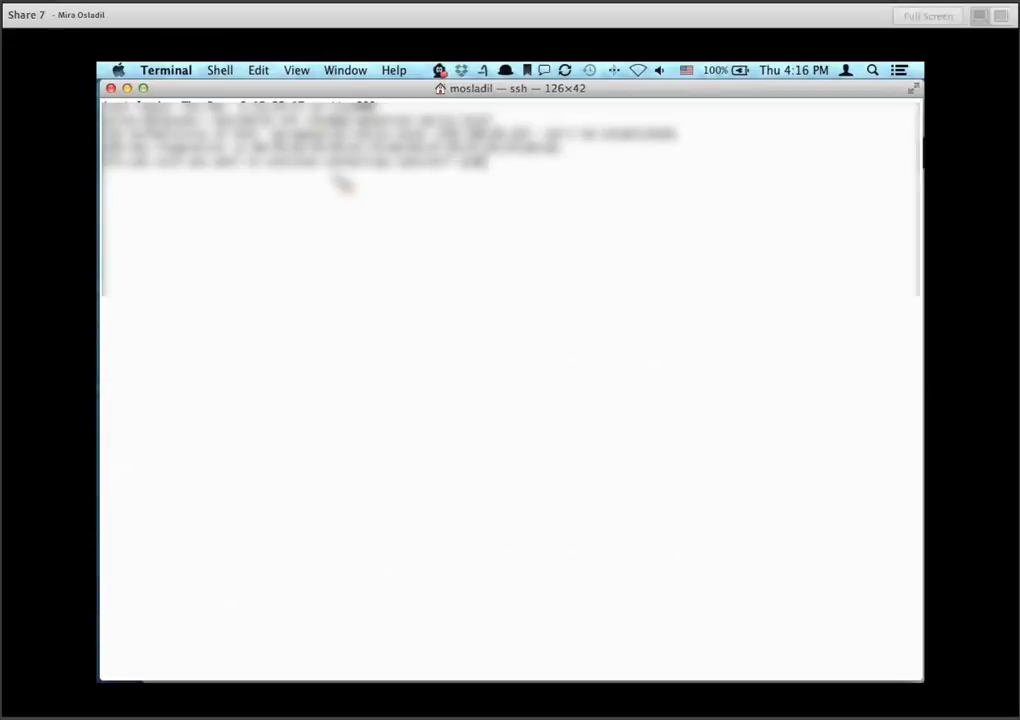
text(cd /var/www)
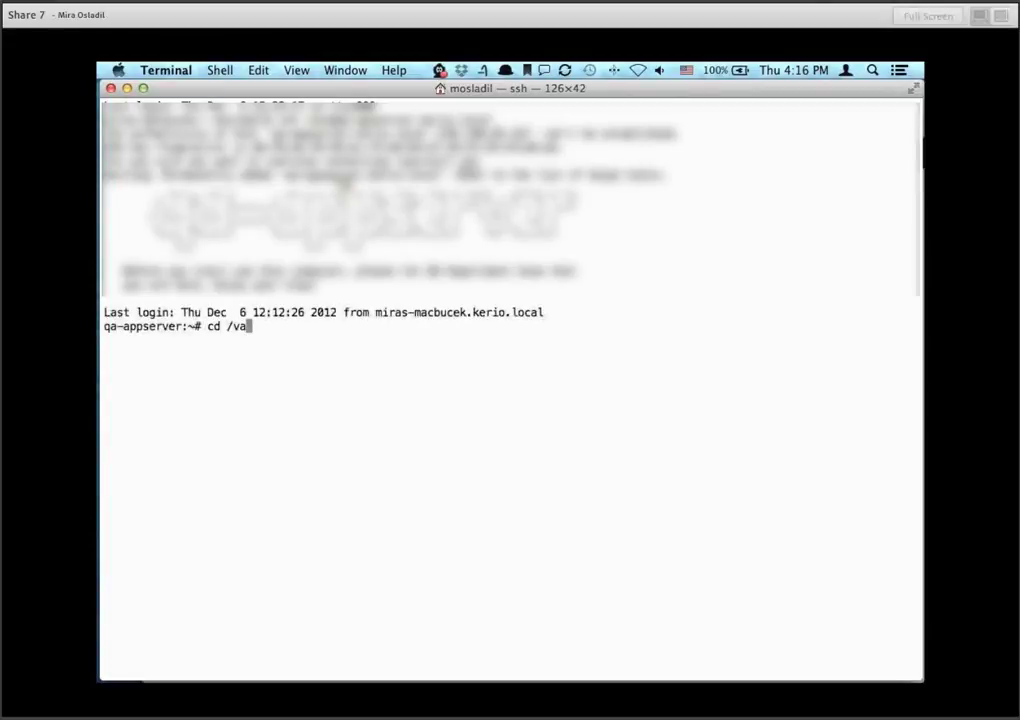
key(Return)
text(wget)
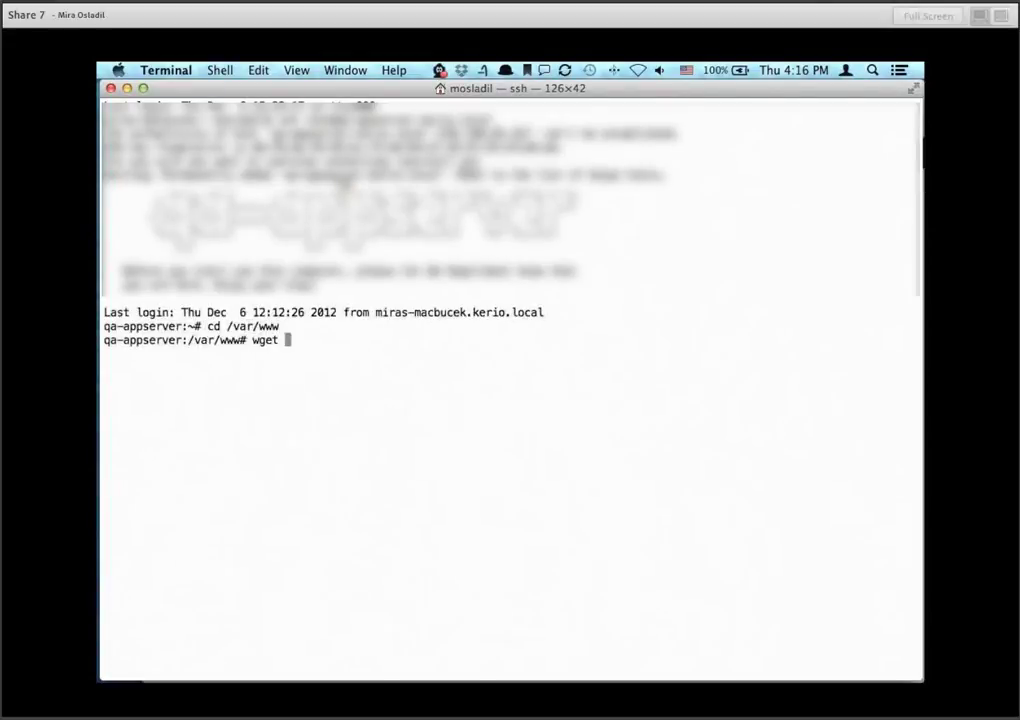
text(http://download.kerio.com/dwn/kerio-api-php.zip)
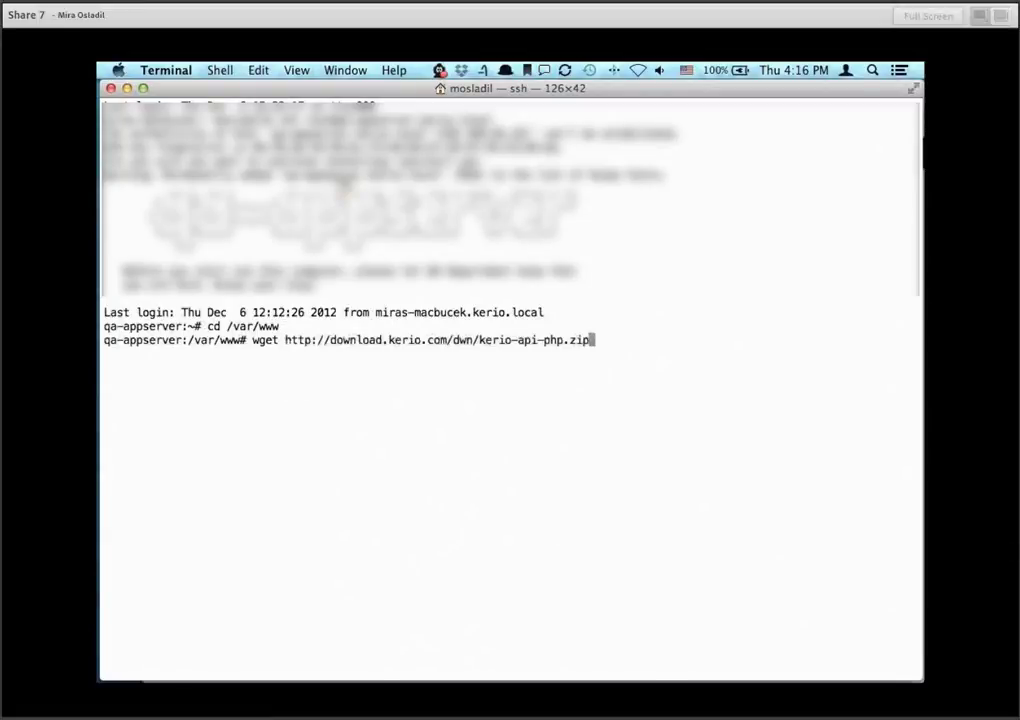
key(Return)
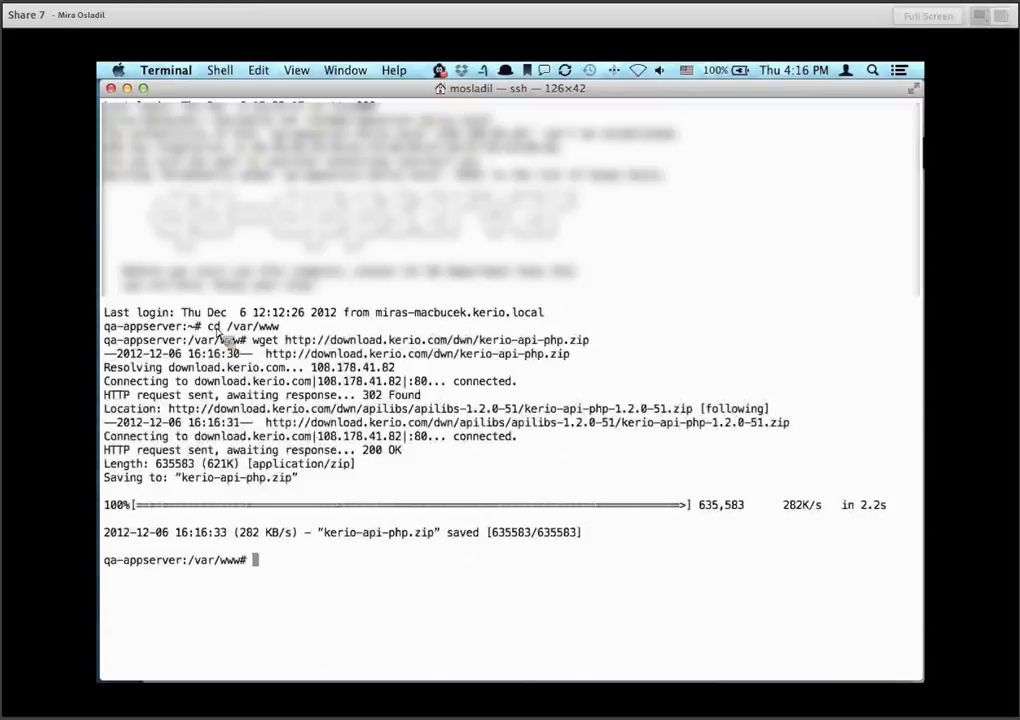
drag(207, 326, 280, 327)
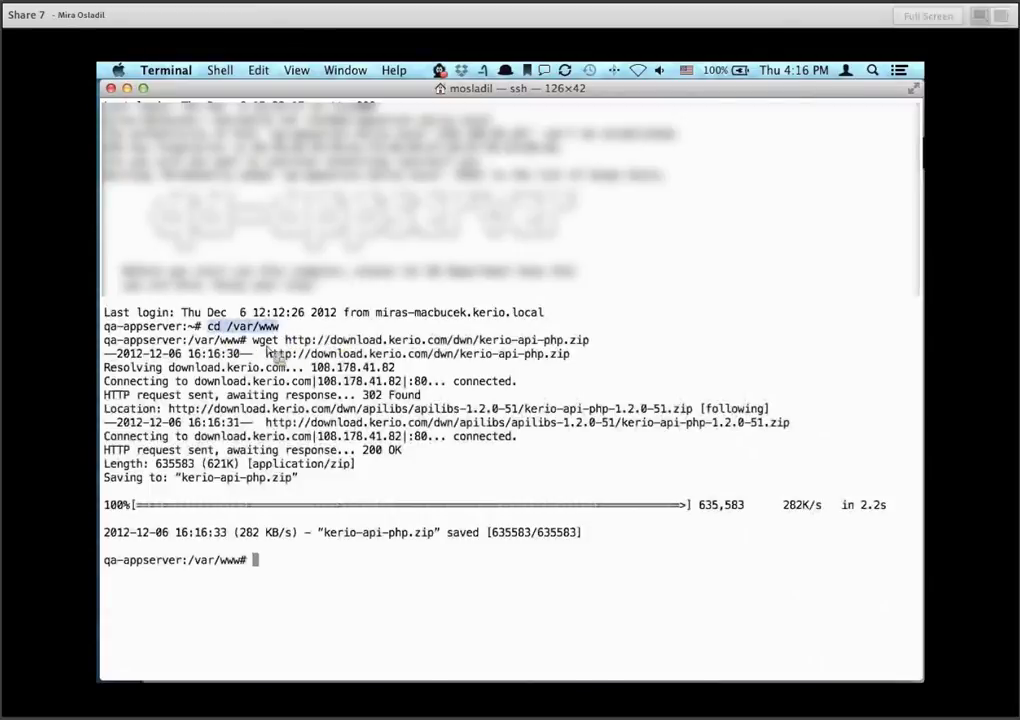
drag(252, 340, 493, 342)
drag(357, 352, 587, 347)
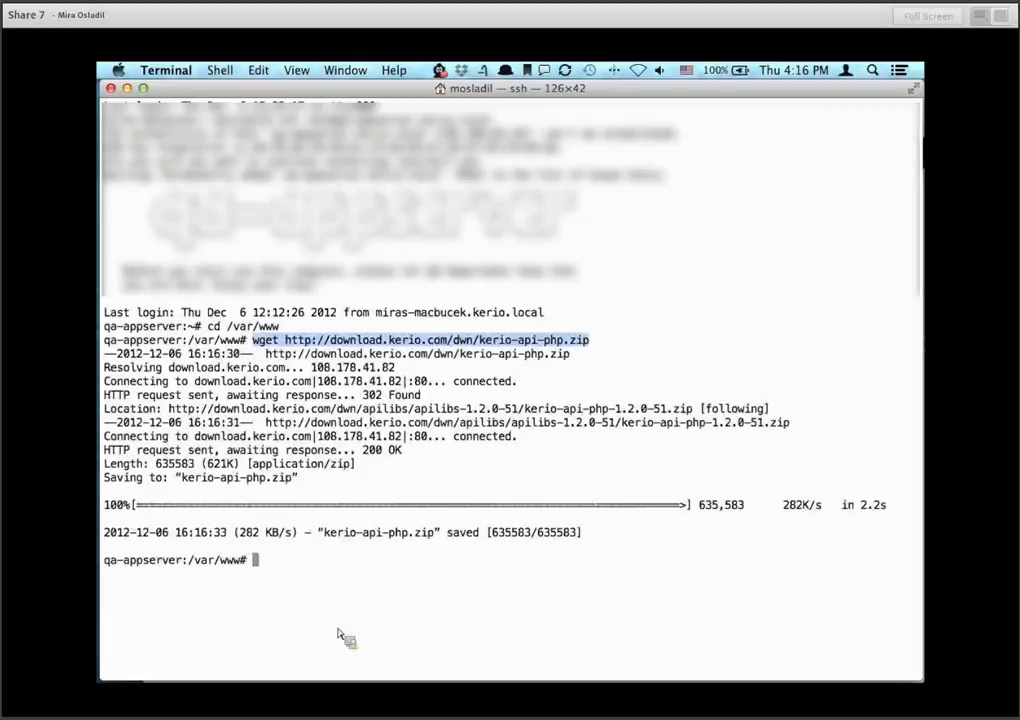
Unzip kerio-api-php.zip and highlight the extracted kerio-api-php folder name, then return to Chrome.
text(unzi)
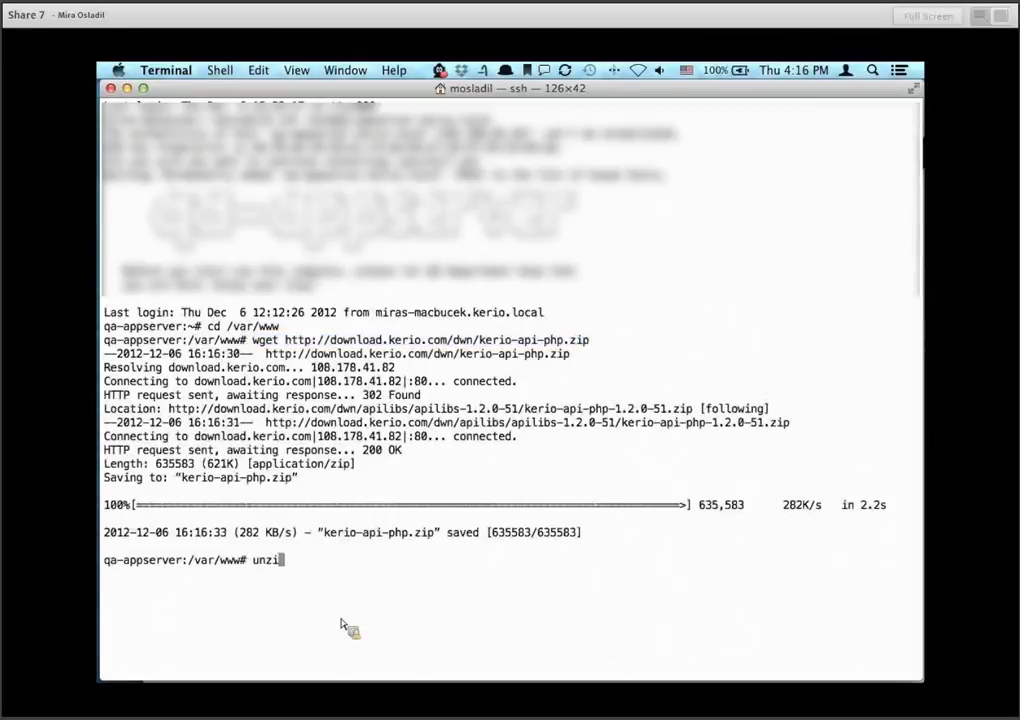
text(p ker)
key(Tab)
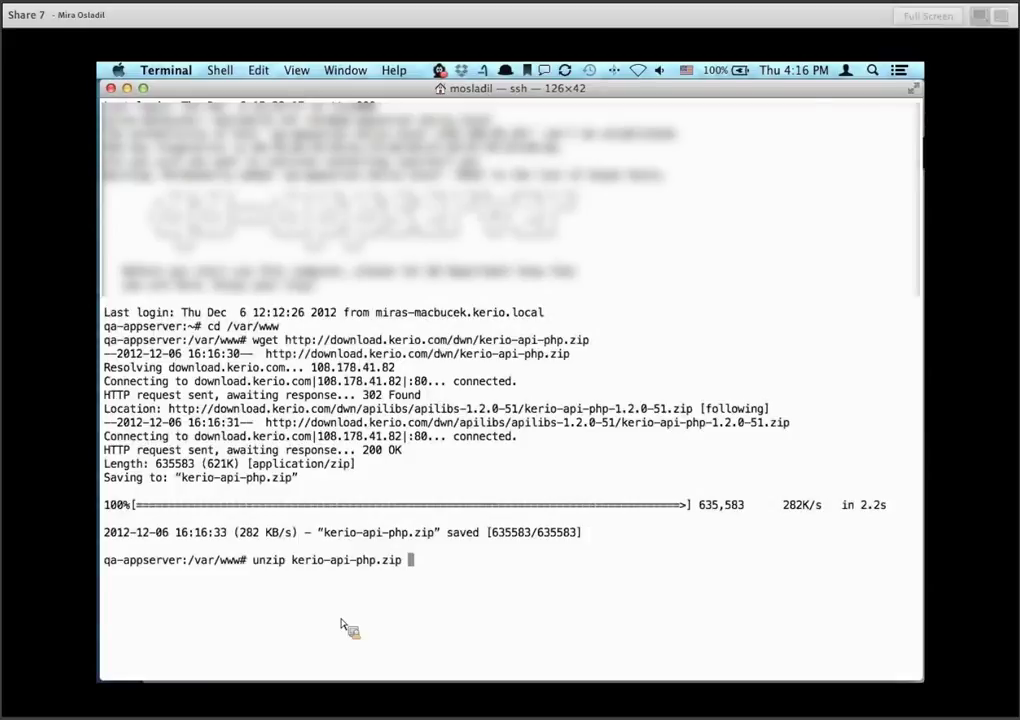
key(Return)
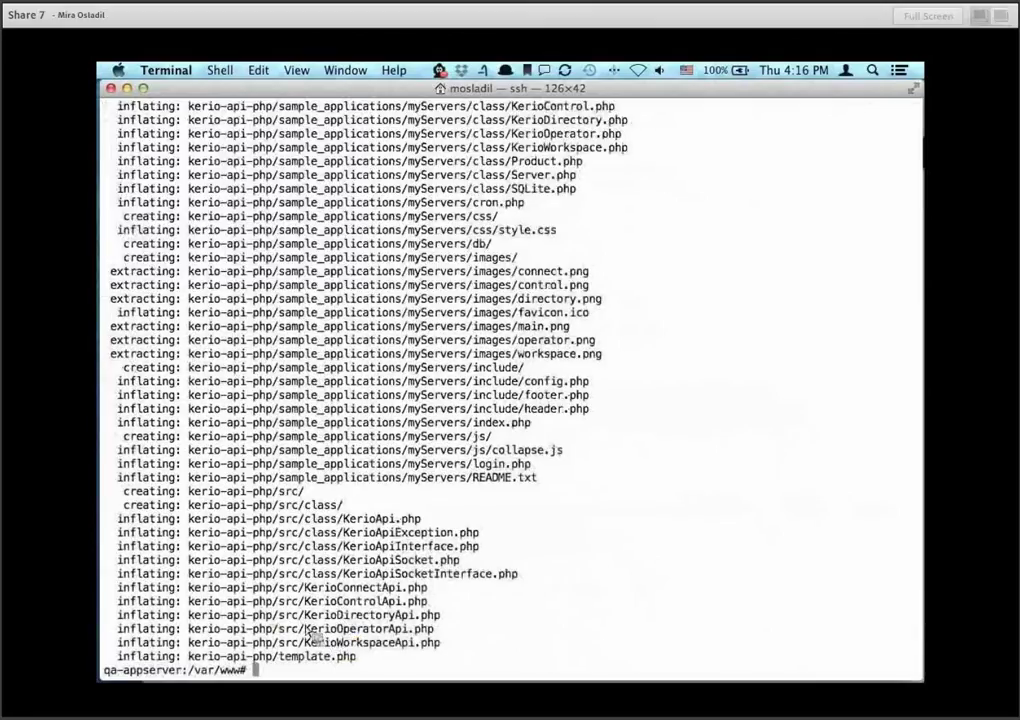
drag(190, 658, 273, 660)
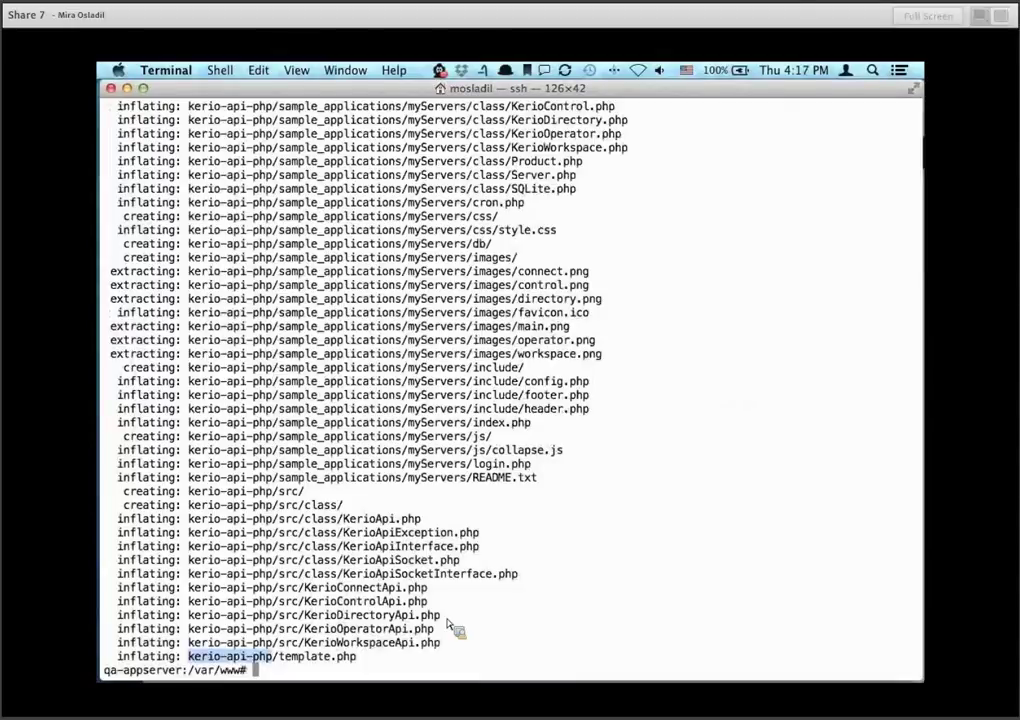
mouse_move(105, 689)
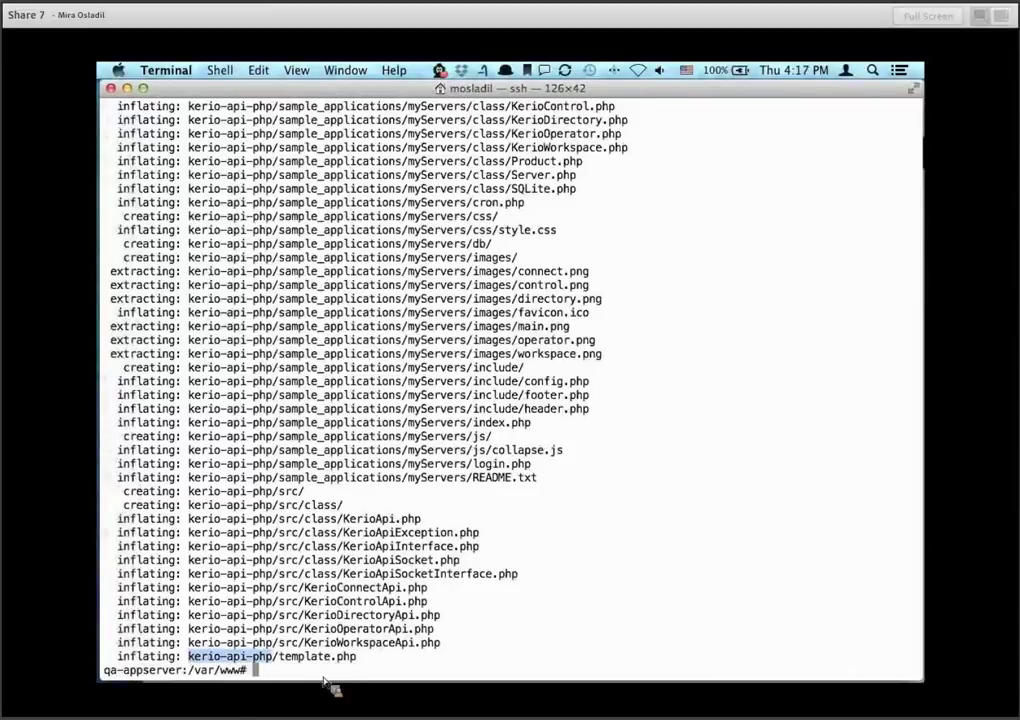
key(super+Tab)
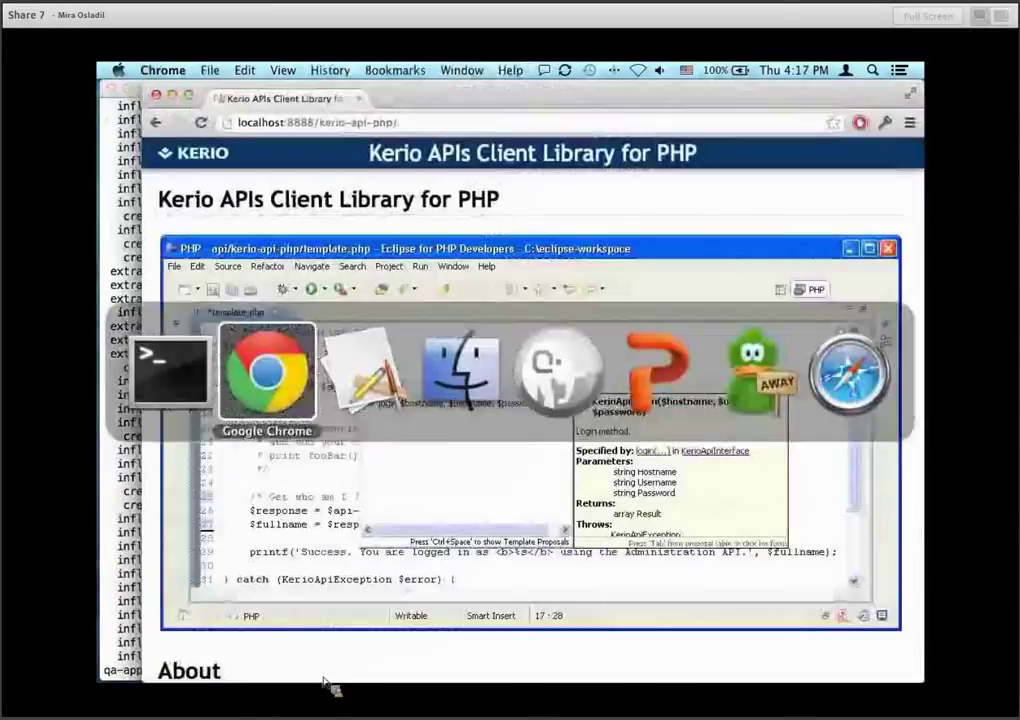
Highlight kerio-api-php/ in the local address, then bring the Terminal extraction listing back in front.
drag(398, 122, 320, 122)
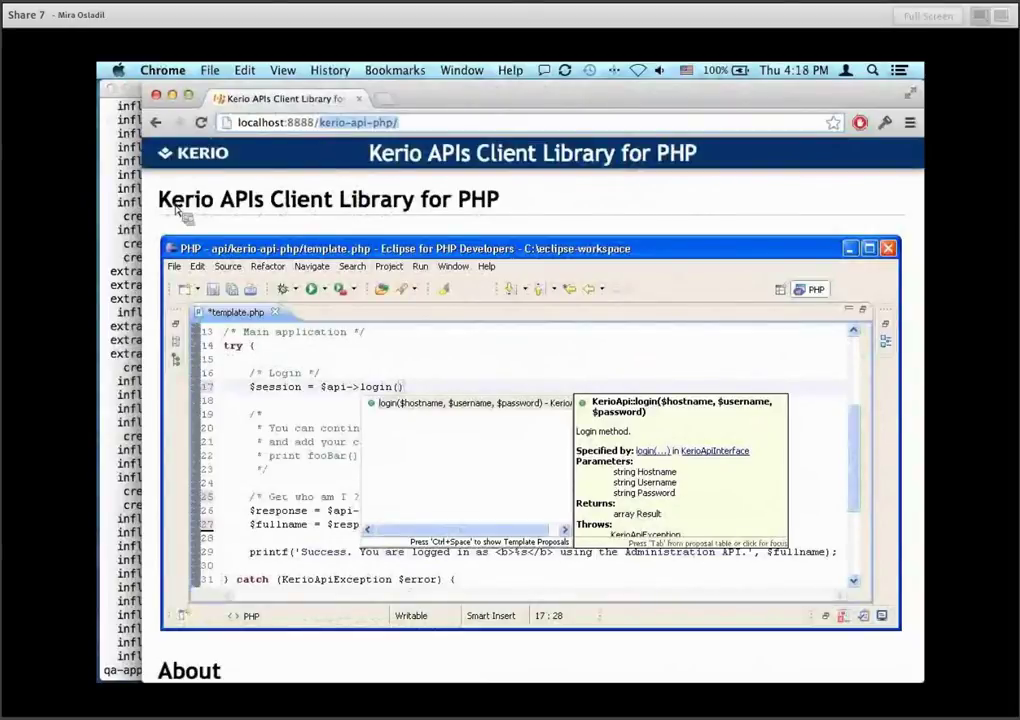
click(140, 228)
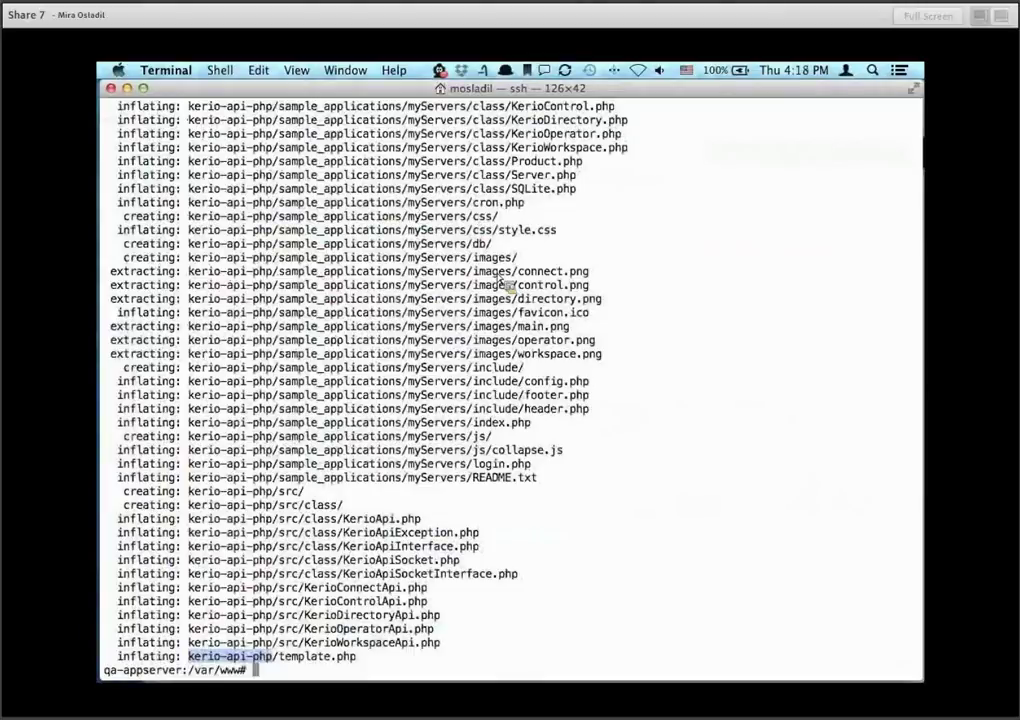
Recall the earlier unzip kerio-api-php.zip command at the Terminal prompt.
key(Up)
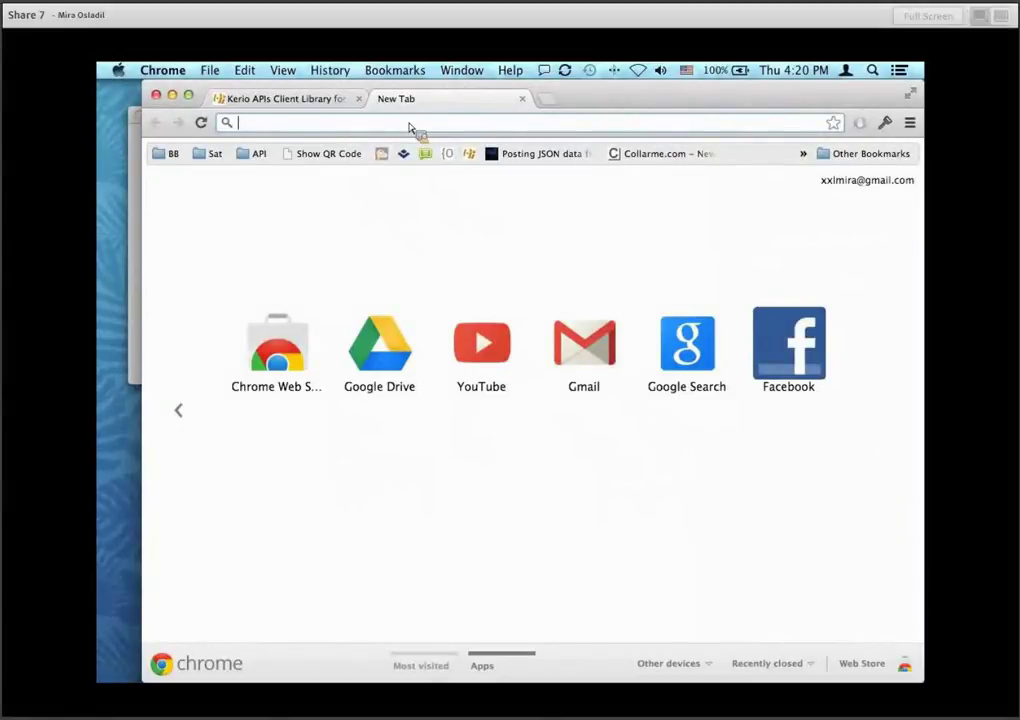
Load the mamp.info home page from the 'mamp.i' address suggestion.
text(mam)
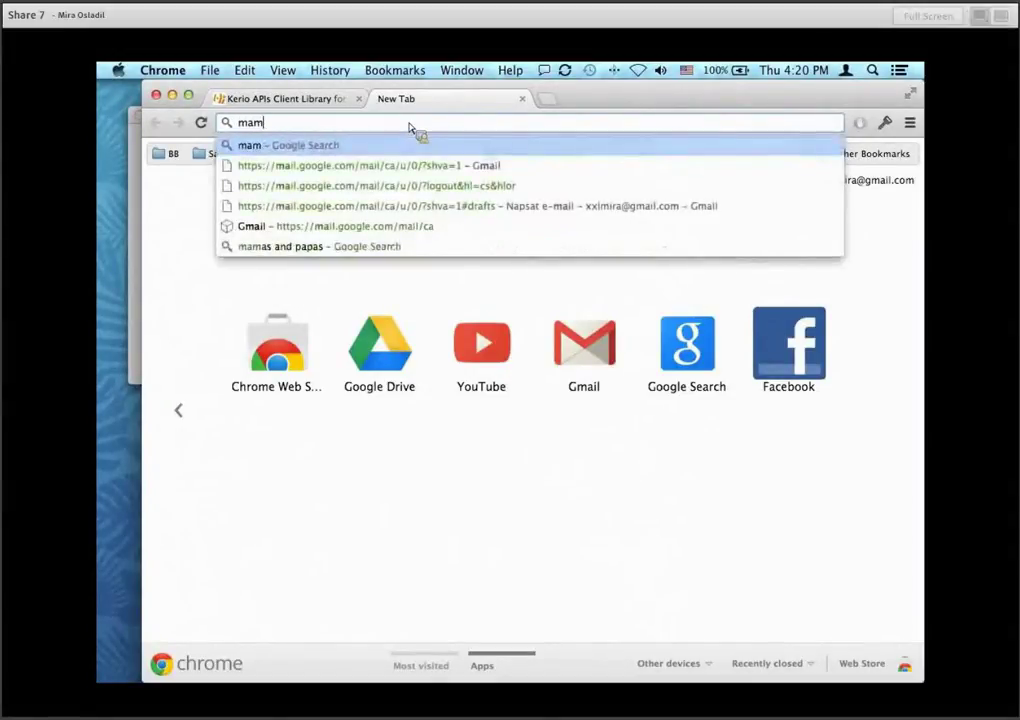
text(p.i)
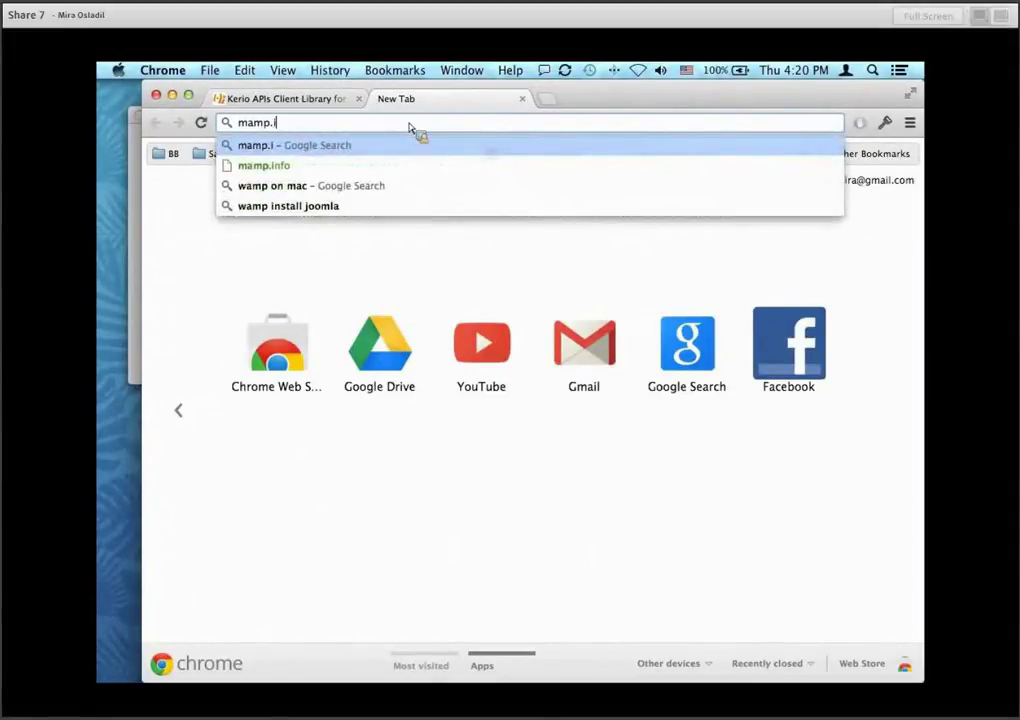
key(Down)
key(Return)
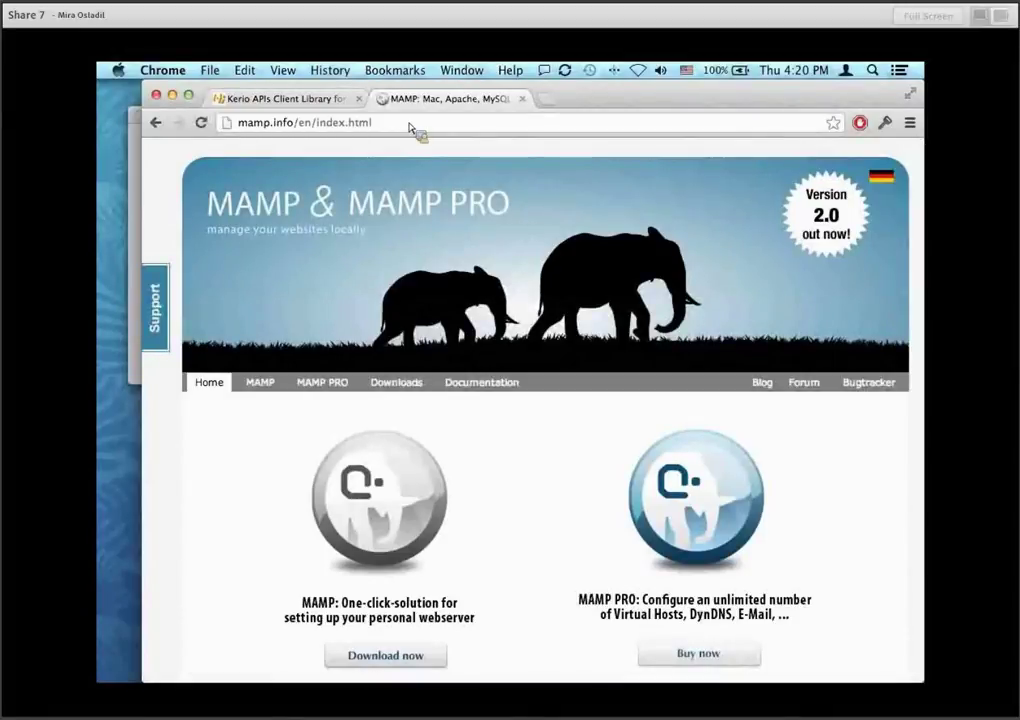
Start the MAMP_MAMP_PRO_2.1.1.zip download from MAMP's Download now link, then cancel it.
scroll(532, 572, down, 3)
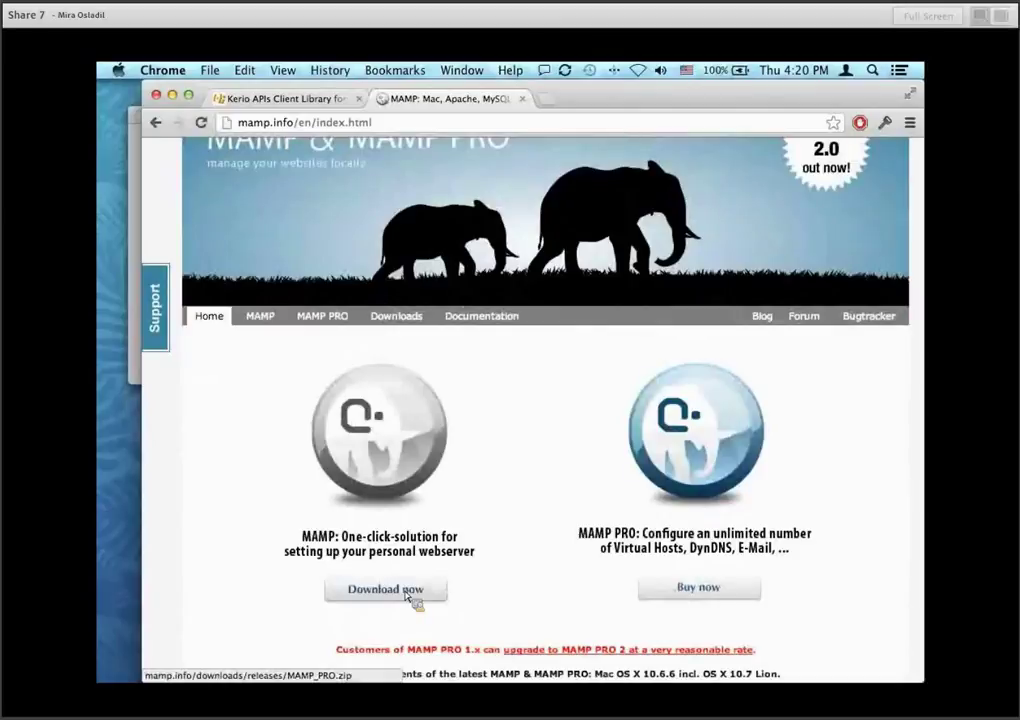
click(386, 589)
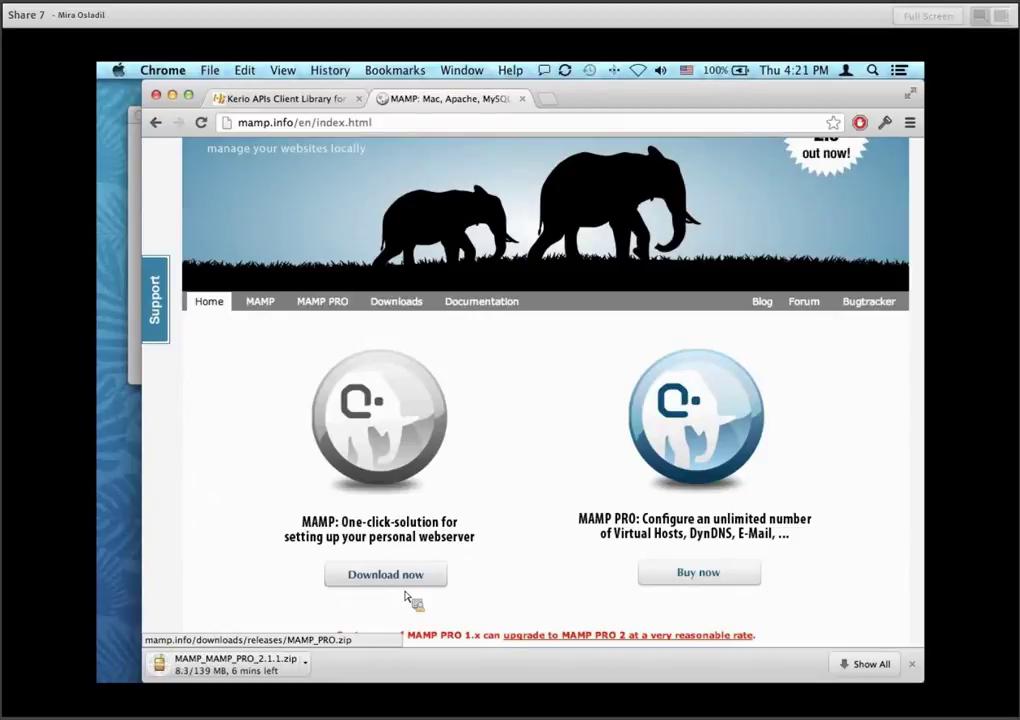
key(XF86AudioRaiseVolume)
key(XF86AudioRaiseVolume)
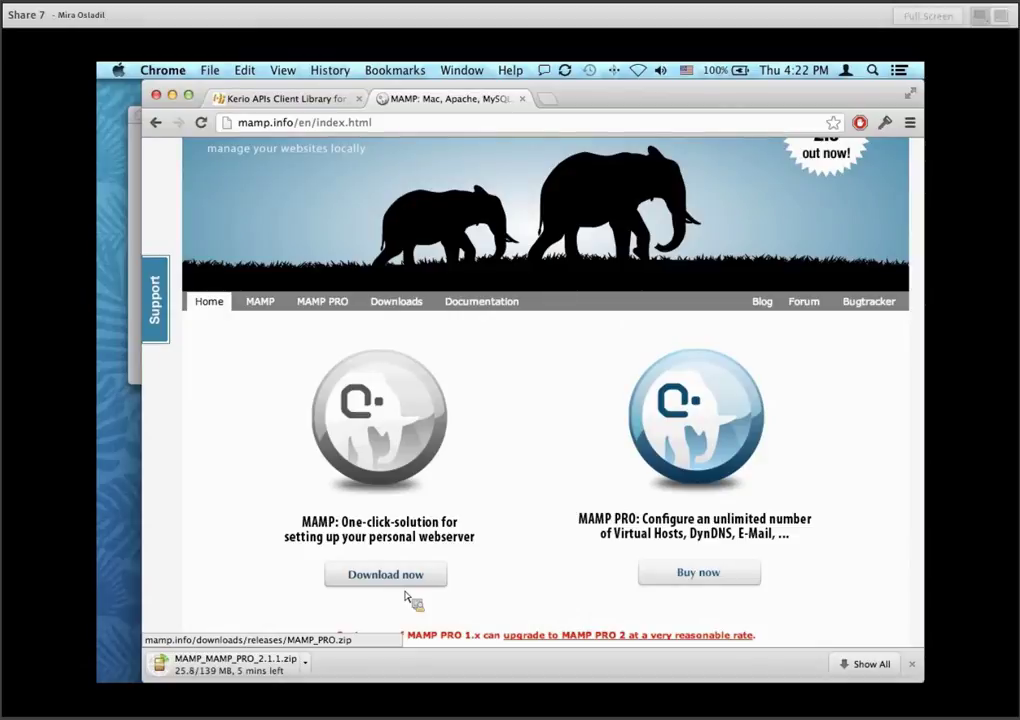
click(305, 661)
click(352, 660)
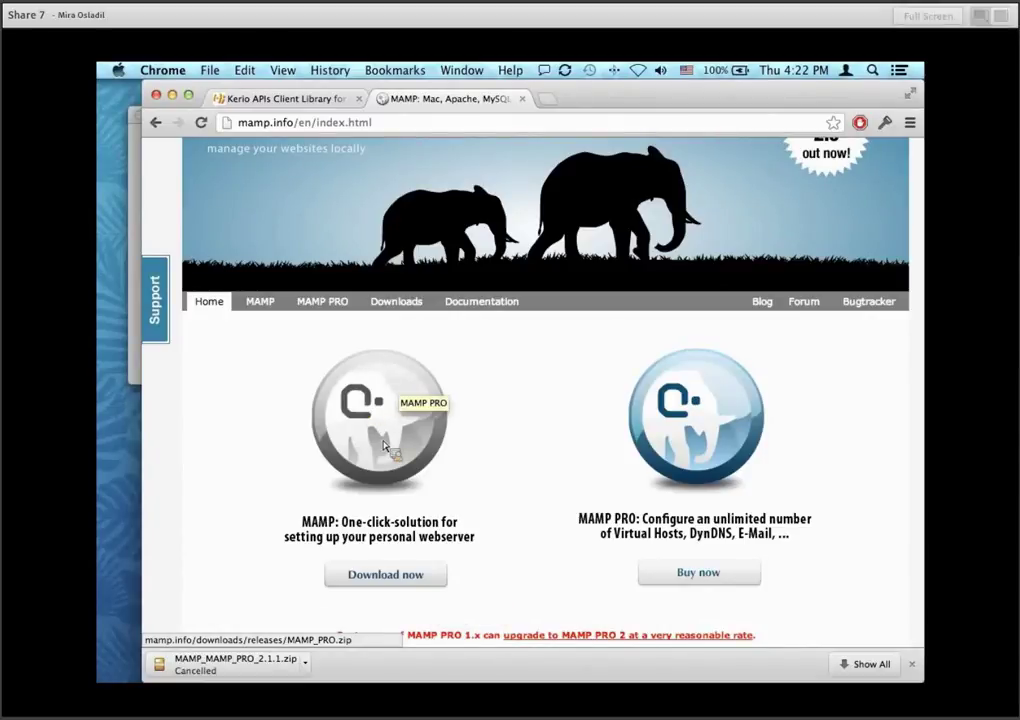
Launch MAMP from the Dock and confirm Apache and MySQL servers are running.
mouse_move(110, 458)
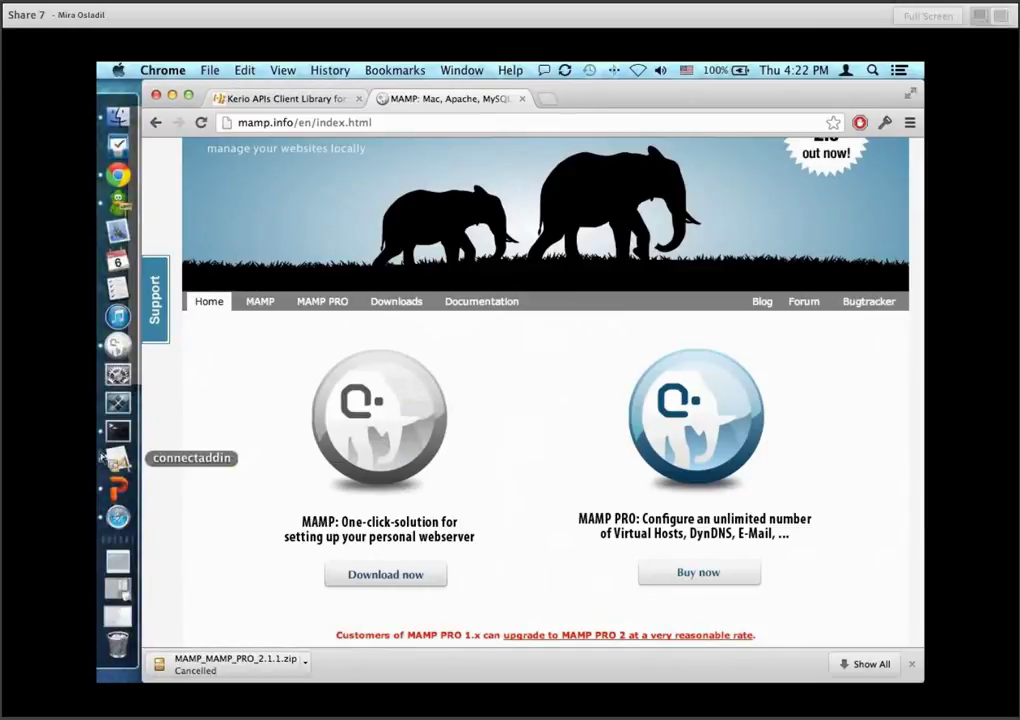
click(117, 345)
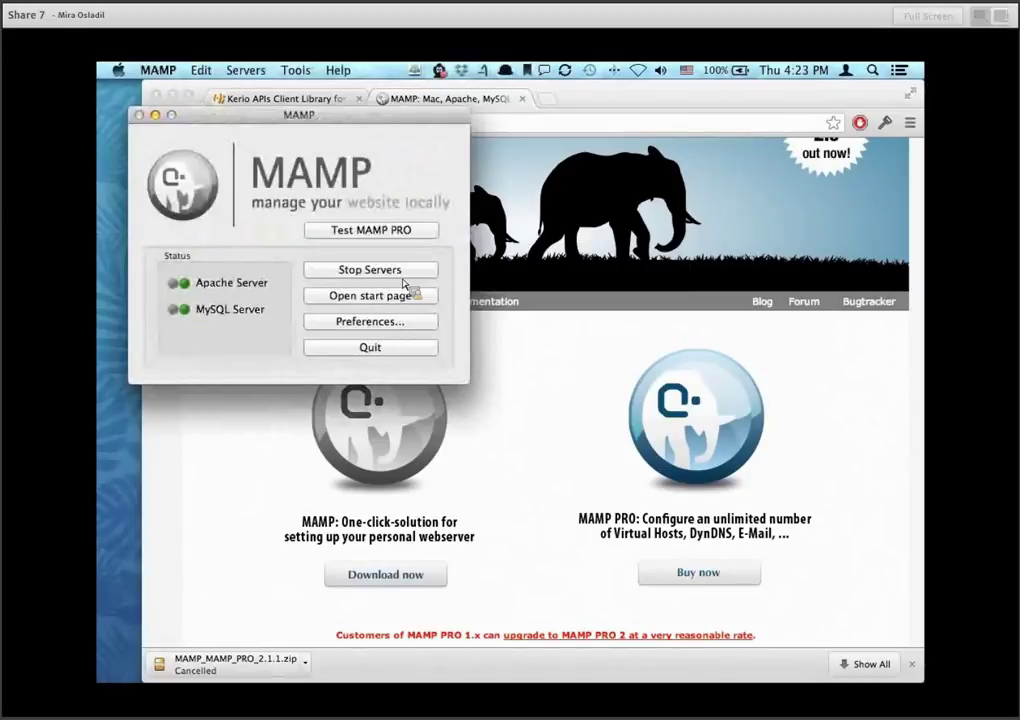
key(XF86AudioRaiseVolume)
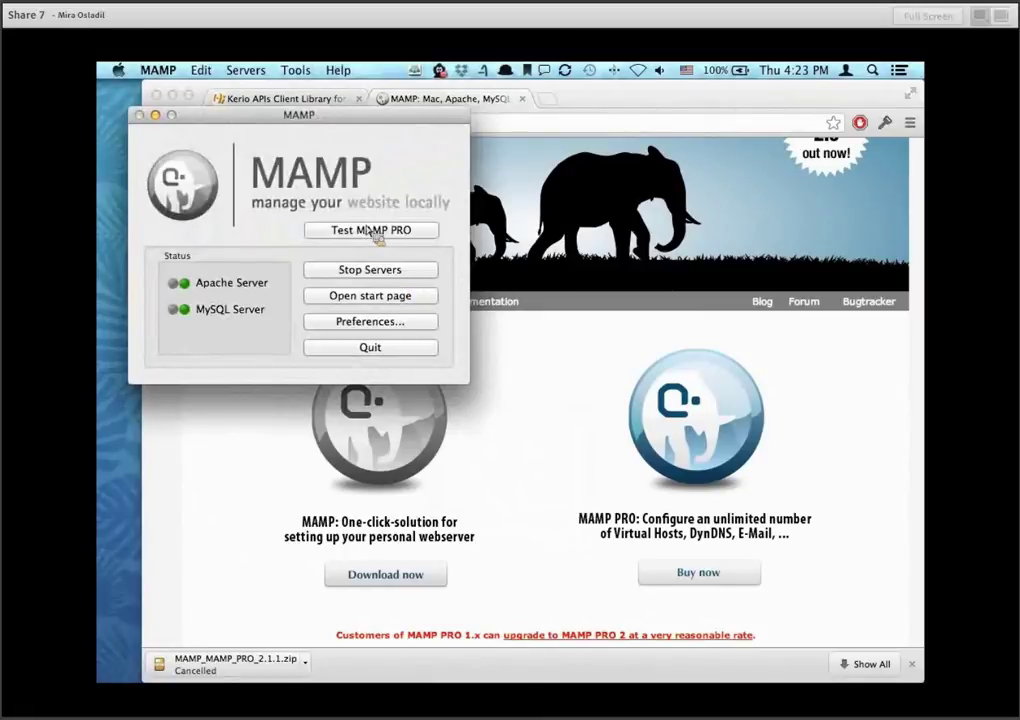
Open a Finder window and go into Applications > MAMP.
mouse_move(98, 150)
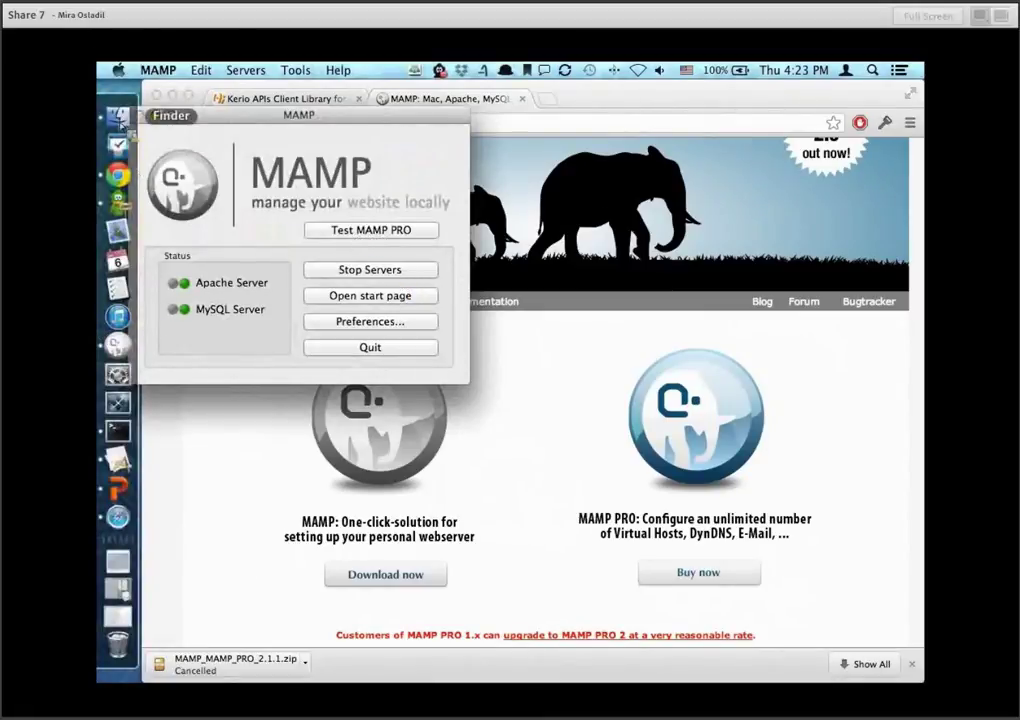
click(118, 118)
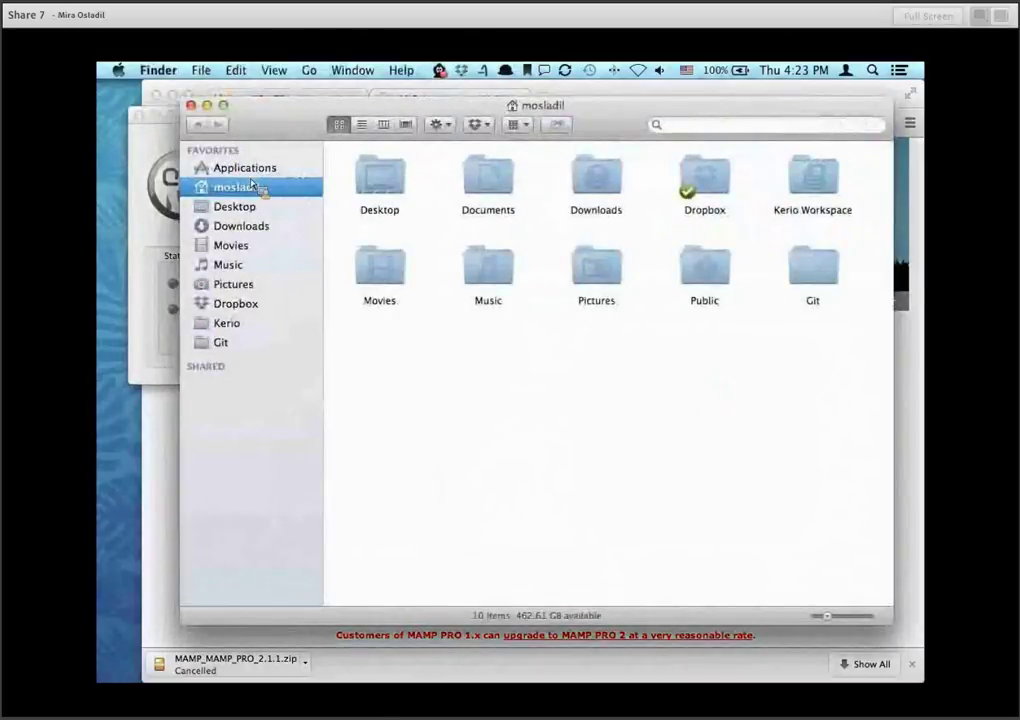
key(ctrl+Up)
key(ctrl+Up)
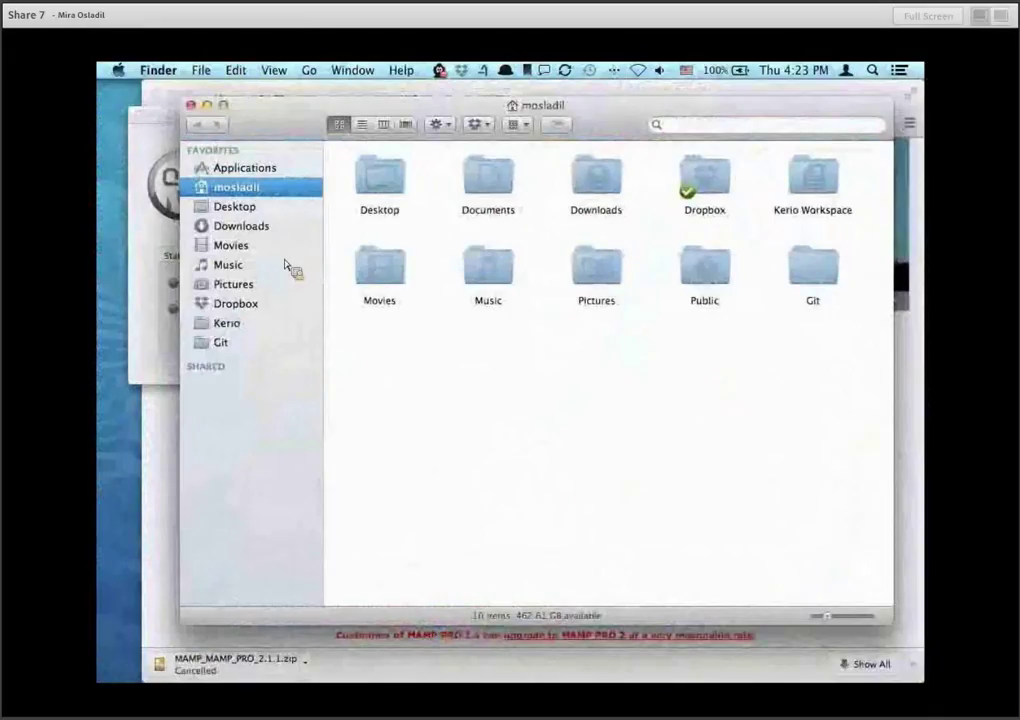
click(250, 170)
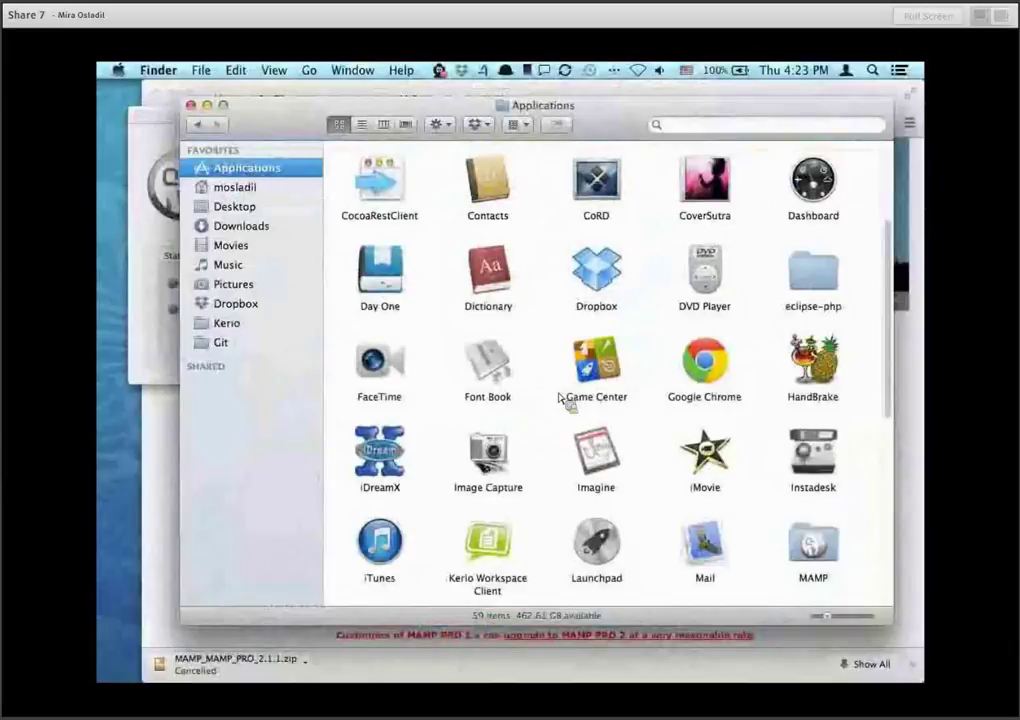
double_click(831, 562)
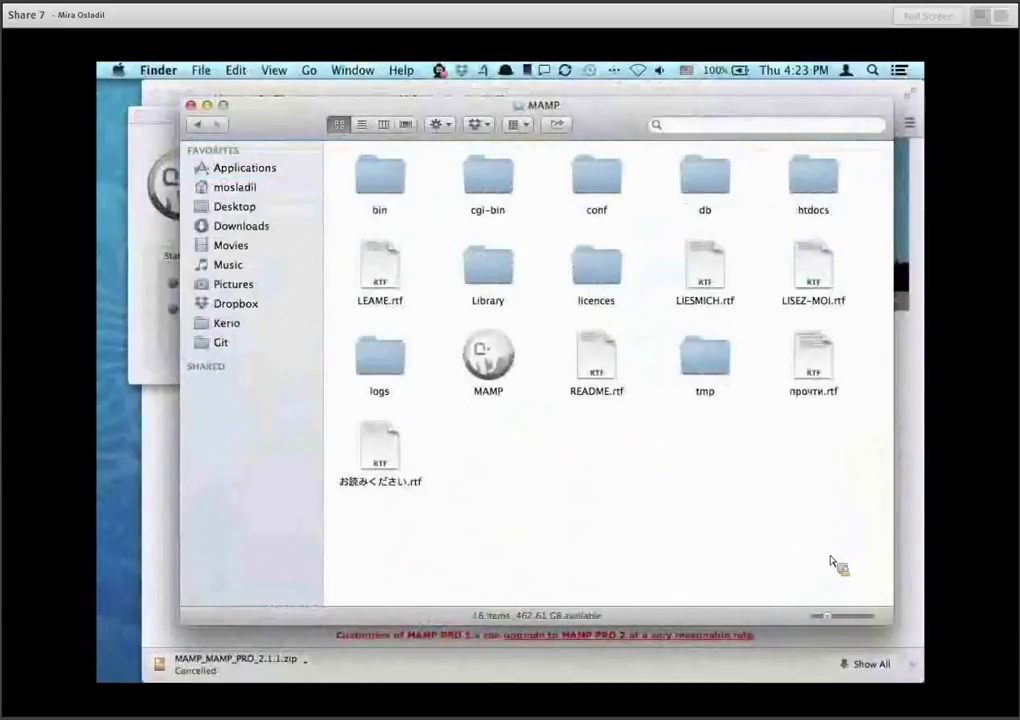
Open htdocs in column view to see it holds only kerio-api-php, then return to Chrome.
click(810, 192)
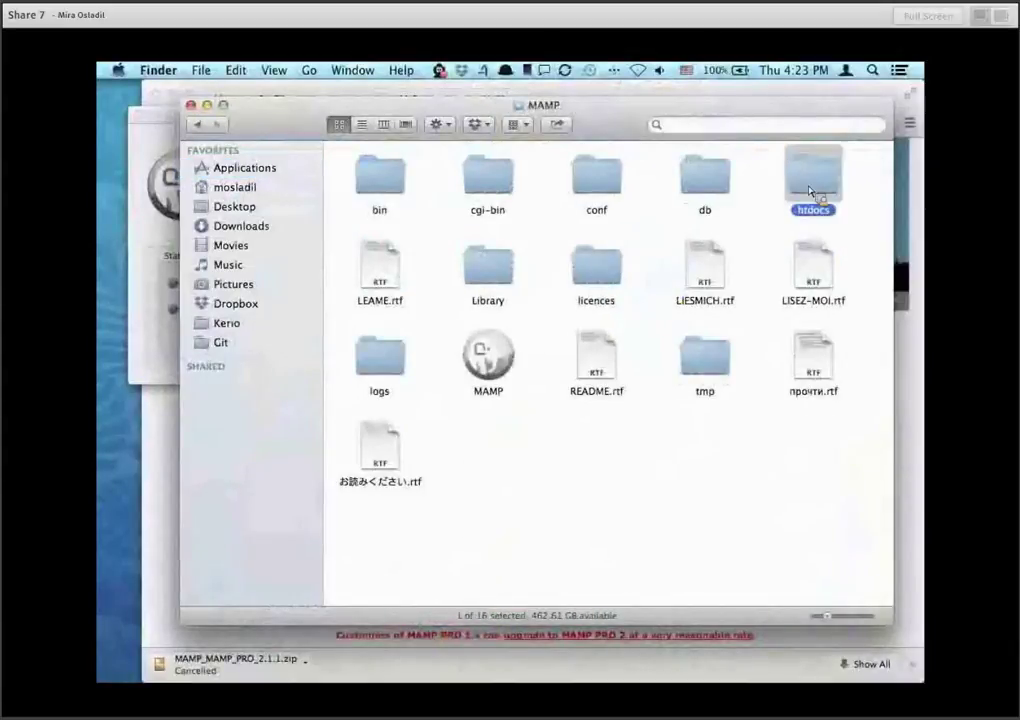
double_click(810, 192)
key(super+3)
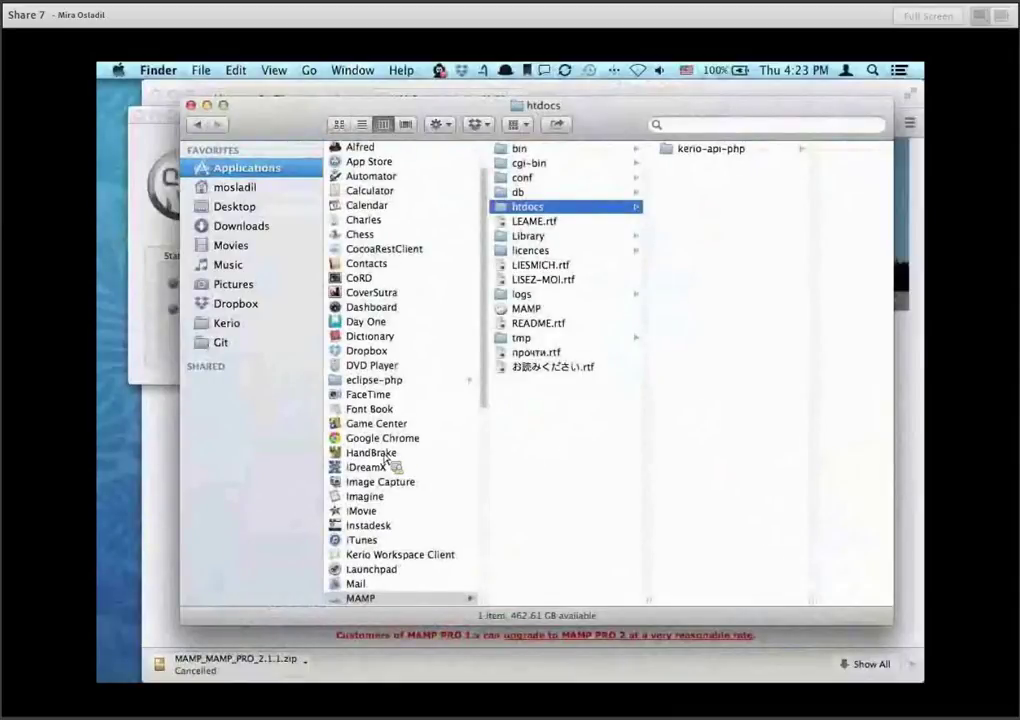
scroll(378, 470, down, 5)
scroll(380, 470, down, 5)
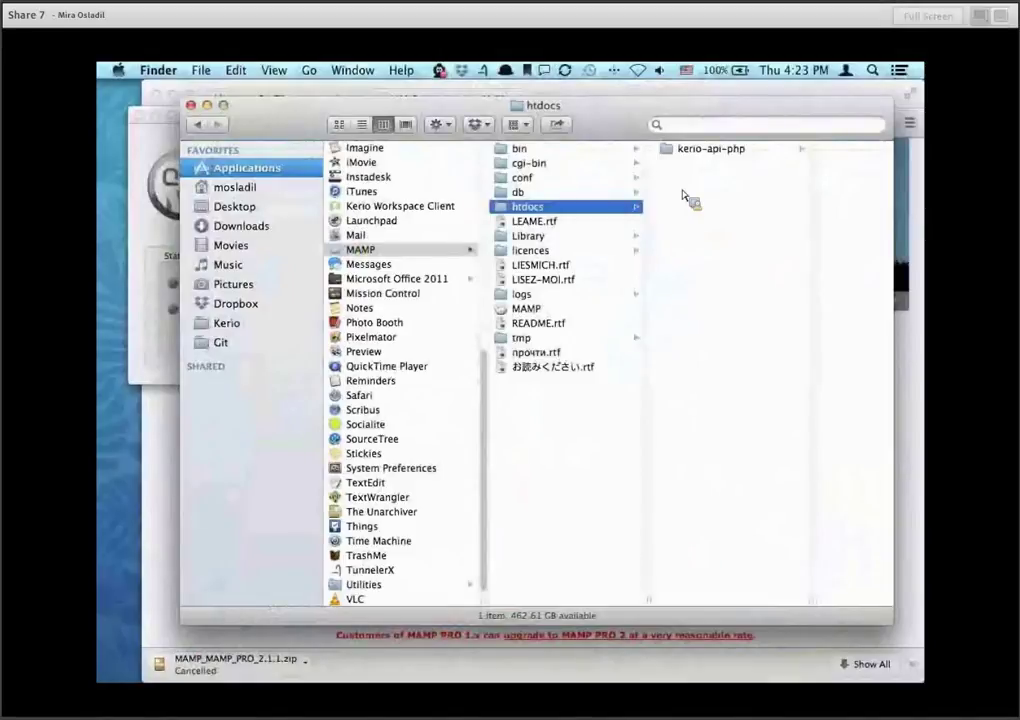
scroll(410, 326, up, 3)
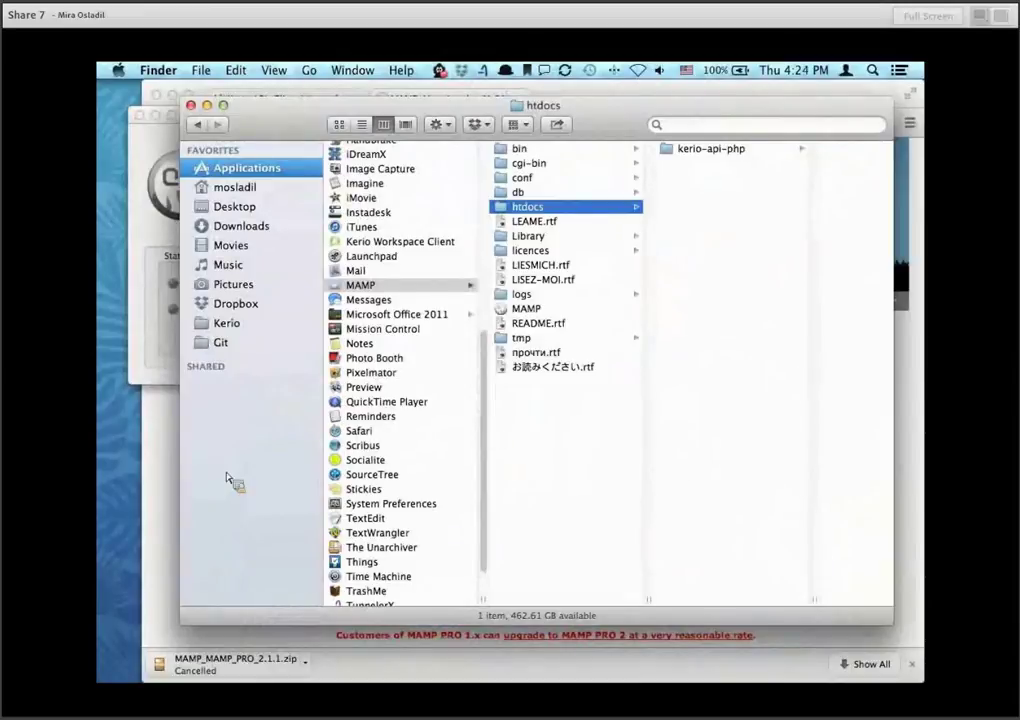
click(150, 390)
In the MAMP tab, go to the Kerio developer downloads page via kerio.com/.
click(320, 102)
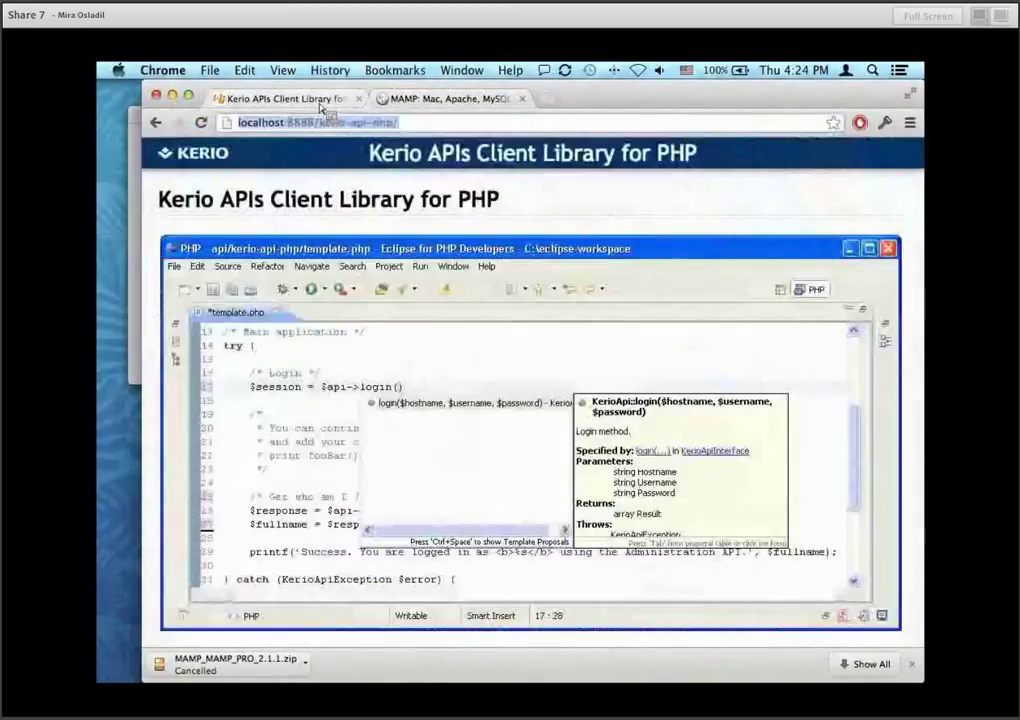
click(440, 99)
click(467, 125)
text(kerio.com/)
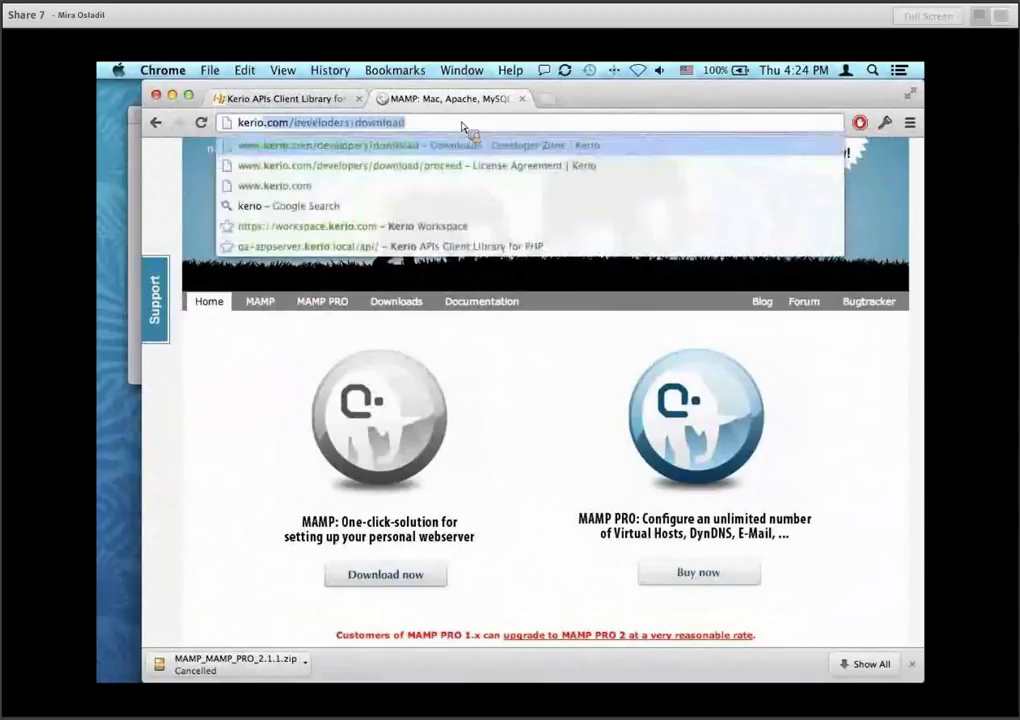
key(Return)
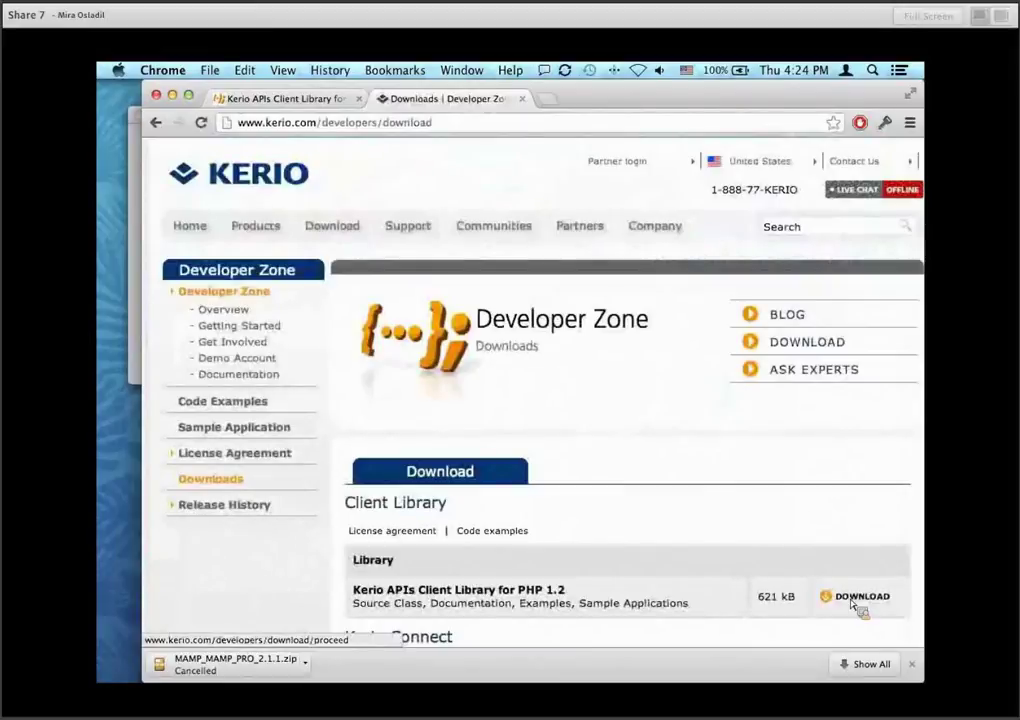
Check the kerio-api-php entry in the full downloads list, then close the Downloads and Developer Zone tabs.
click(880, 664)
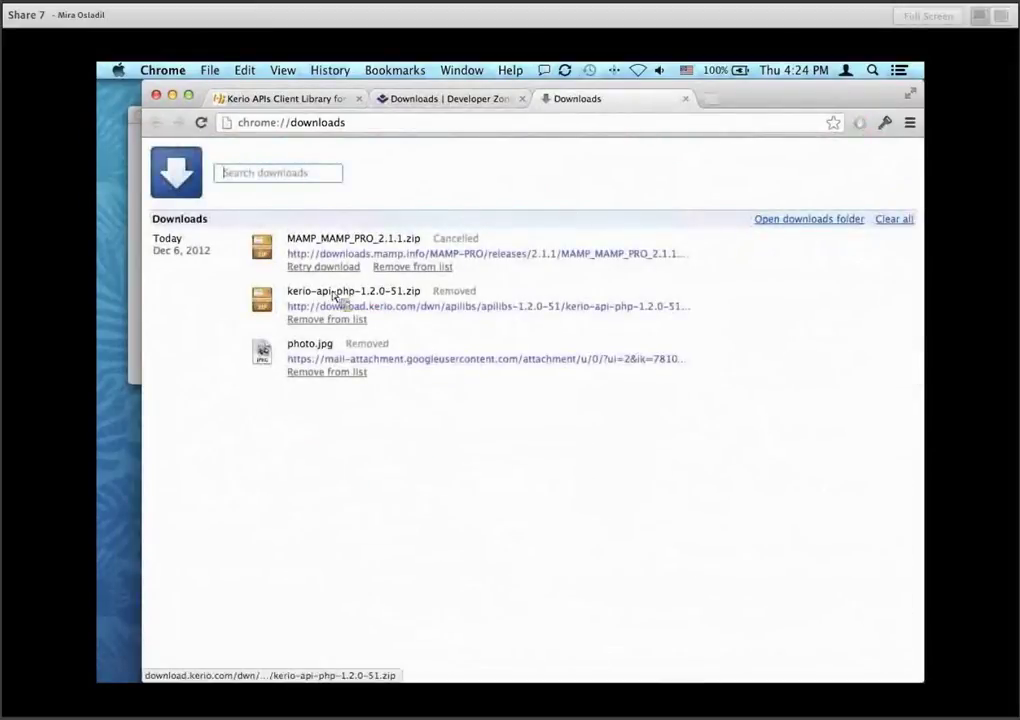
right_click(464, 303)
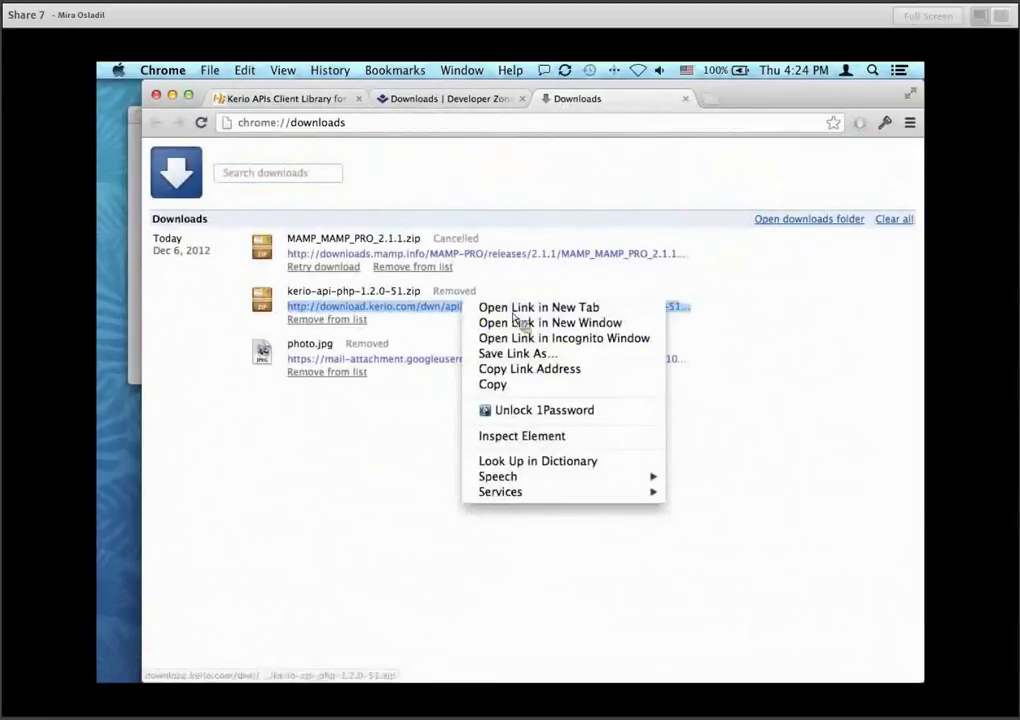
click(515, 309)
key(super+w)
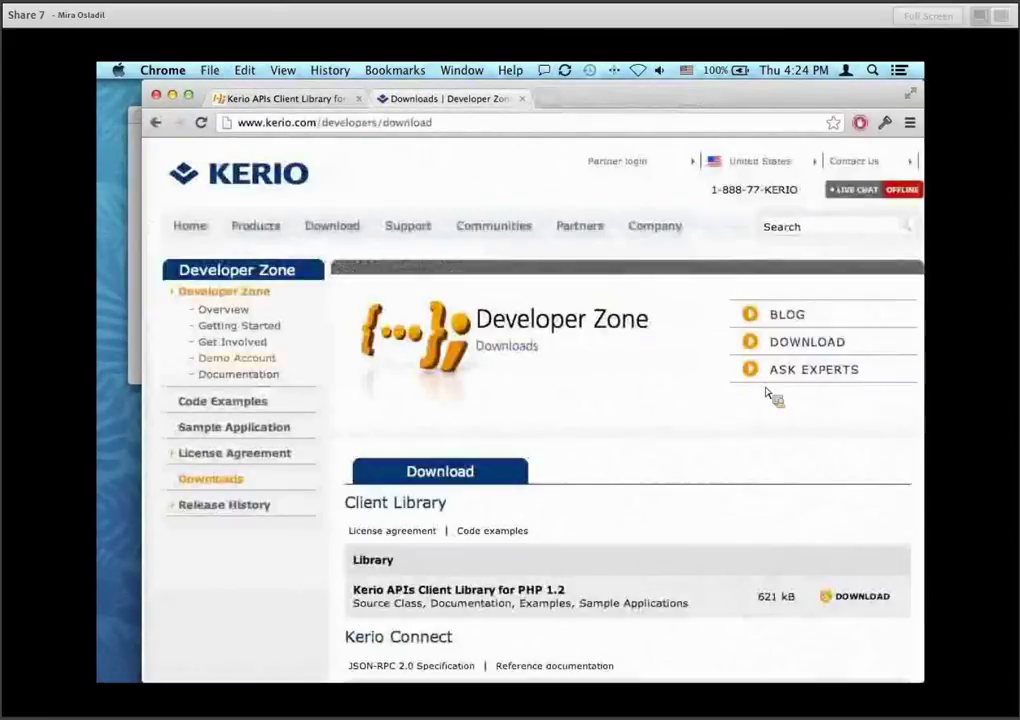
key(super+w)
Show the Downloads folder in a new Finder window.
mouse_move(105, 160)
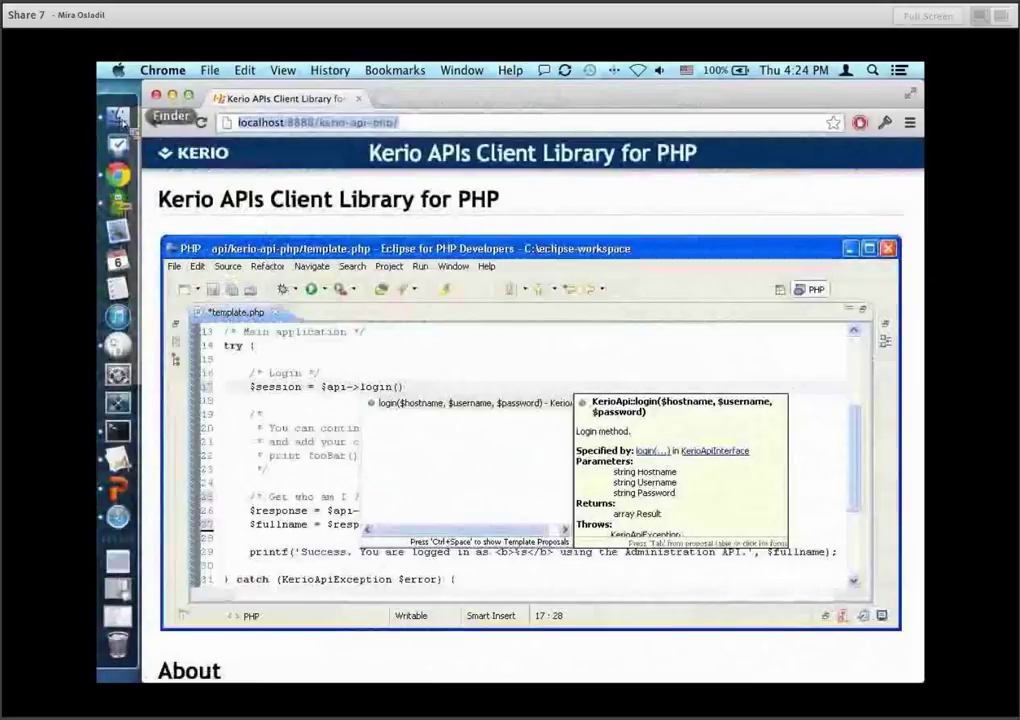
click(118, 117)
click(262, 230)
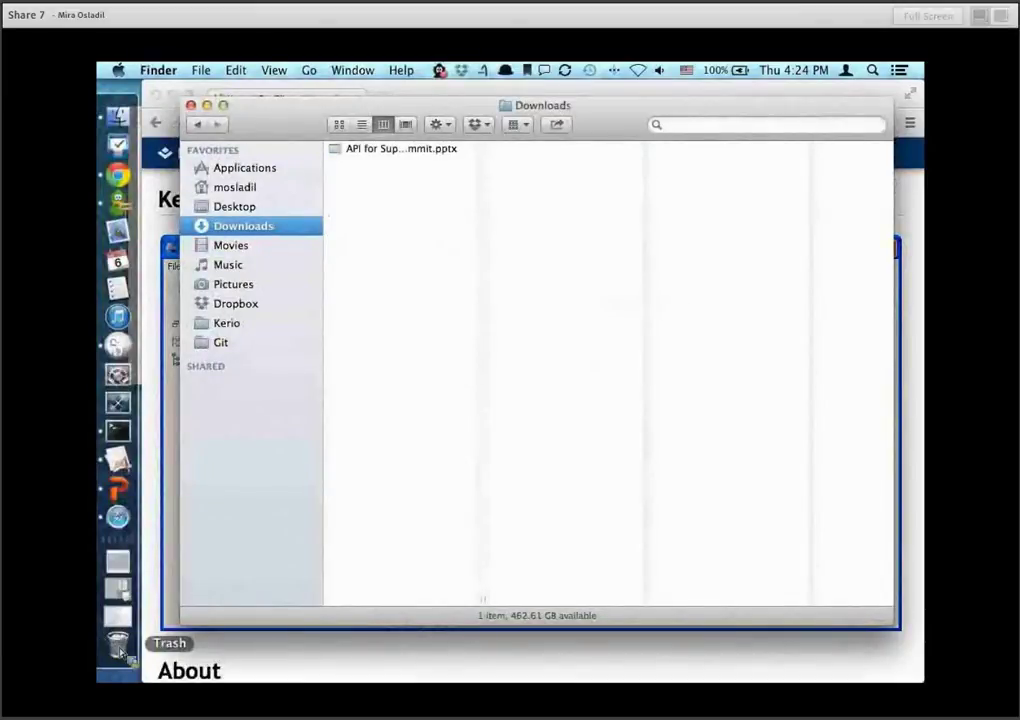
Restore the kerio-api-php zip from the Trash into Downloads.
click(113, 643)
drag(480, 168, 425, 478)
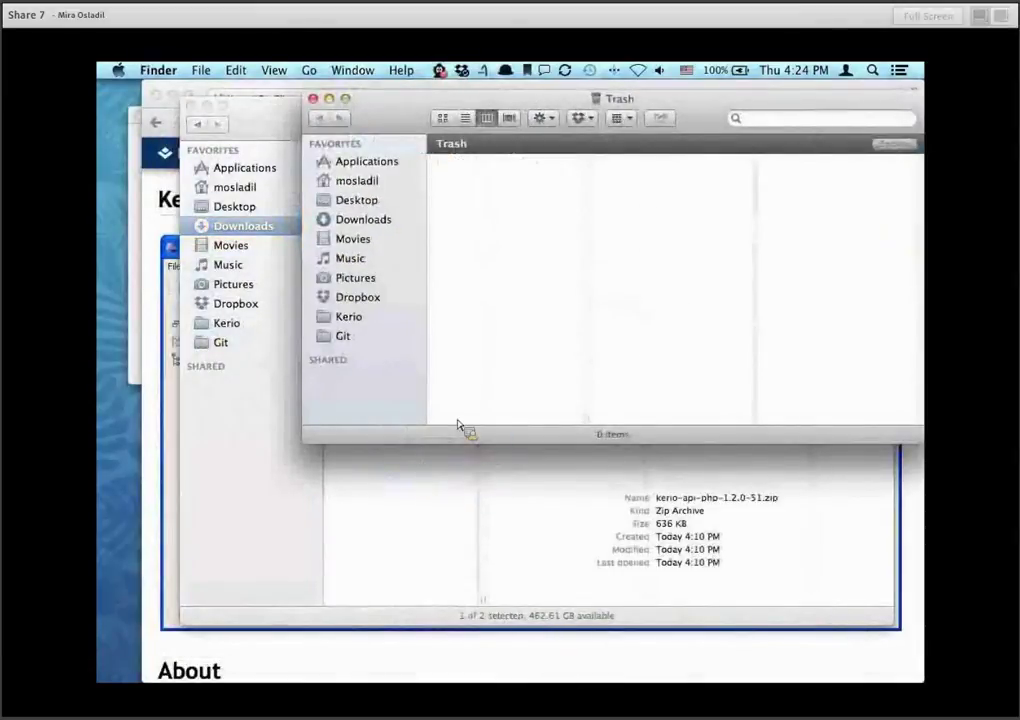
key(super+w)
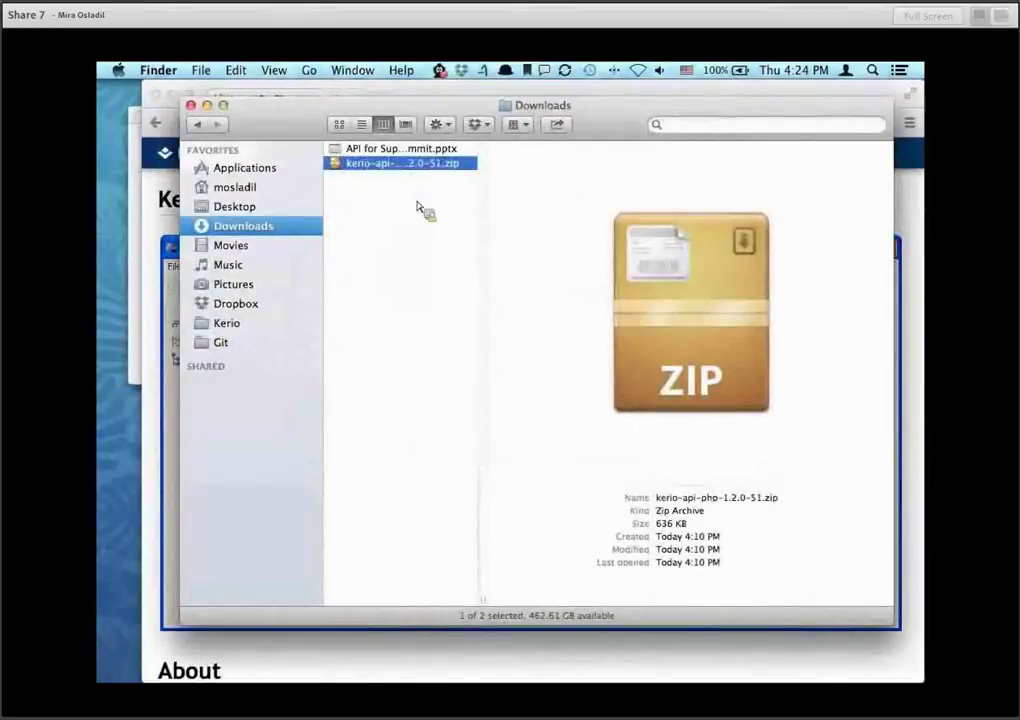
click(421, 220)
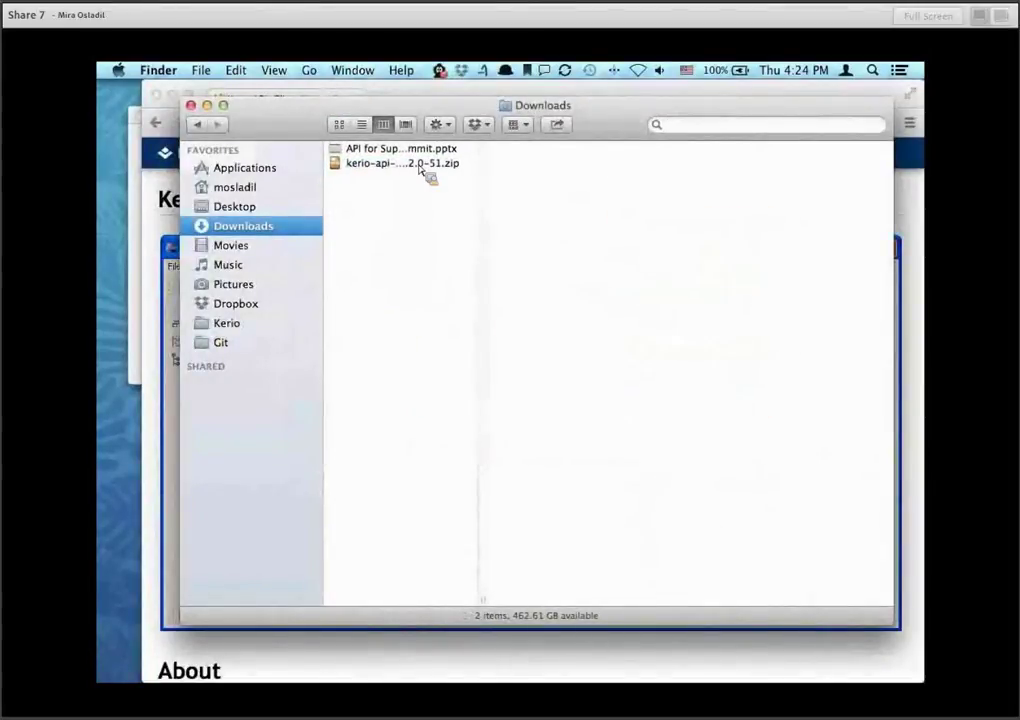
Extract the kerio-api-php zip with Open With > The Unarchiver.
right_click(358, 170)
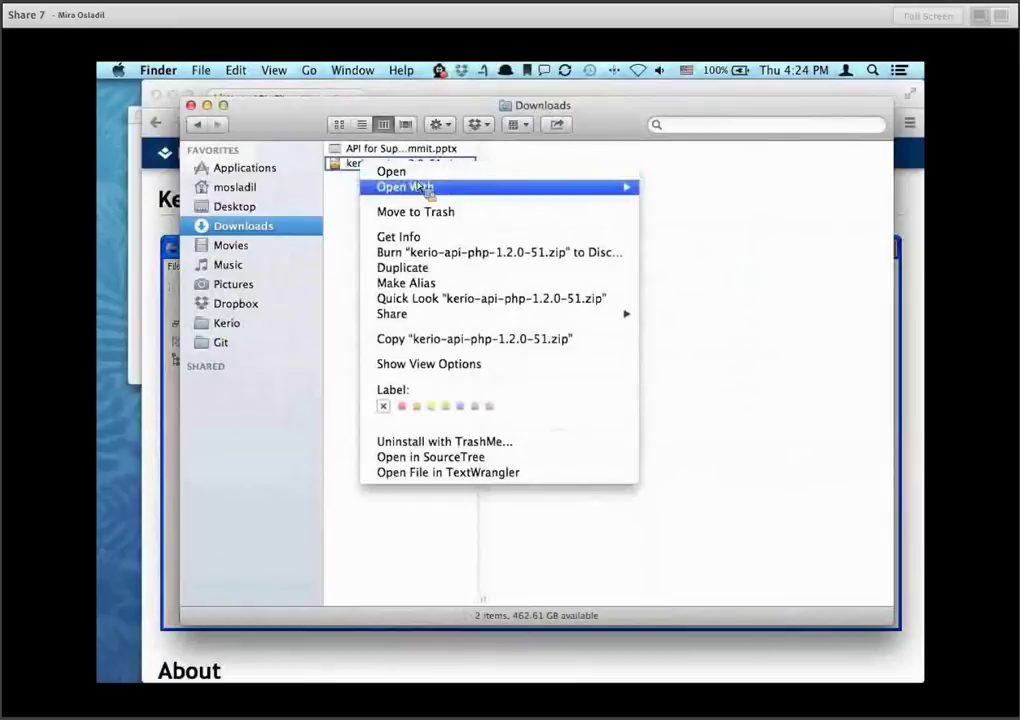
mouse_move(455, 187)
click(676, 229)
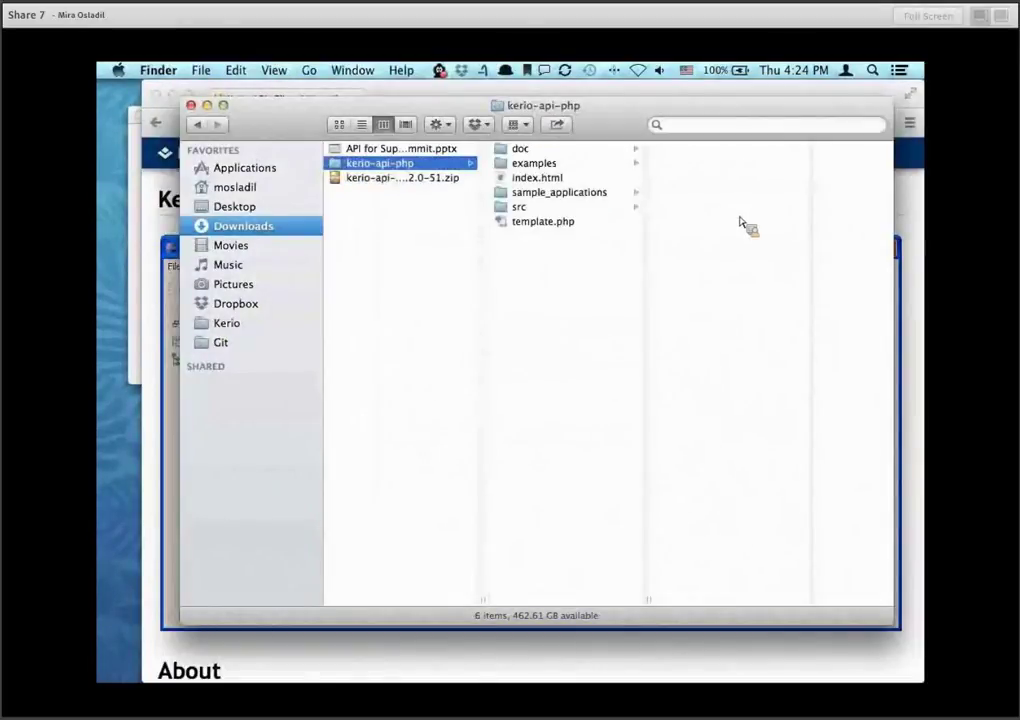
Move the kerio-api-php folder into Applications > MAMP > htdocs and close the Finder window.
drag(450, 270, 698, 211)
scroll(378, 470, down, 2)
scroll(383, 480, down, 2)
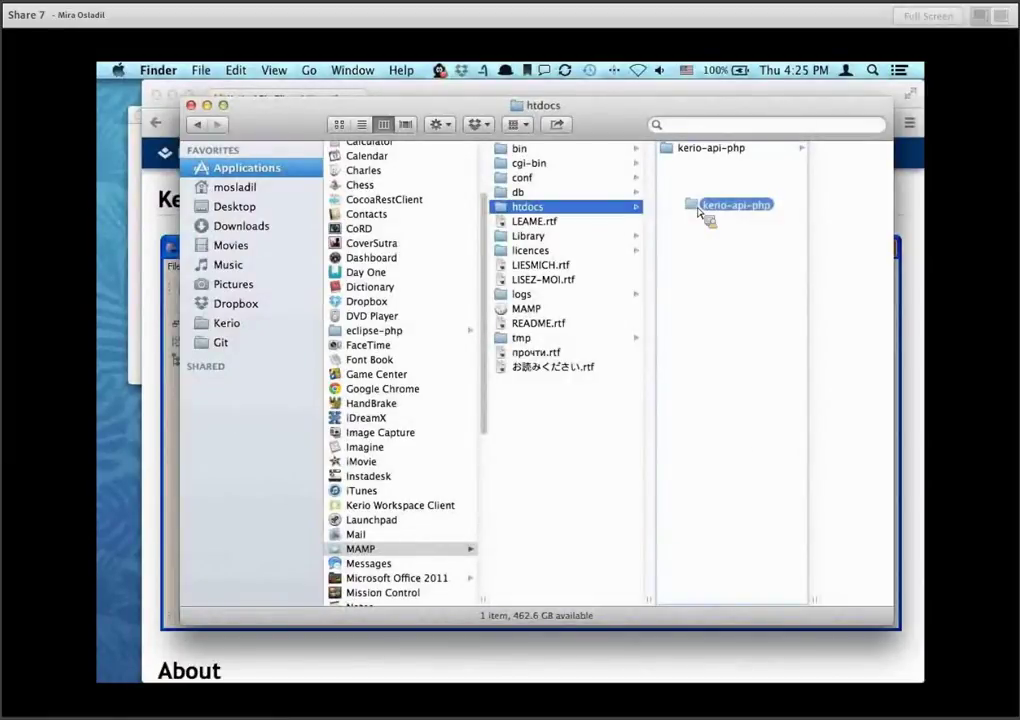
drag(698, 211, 698, 211)
drag(698, 211, 698, 211)
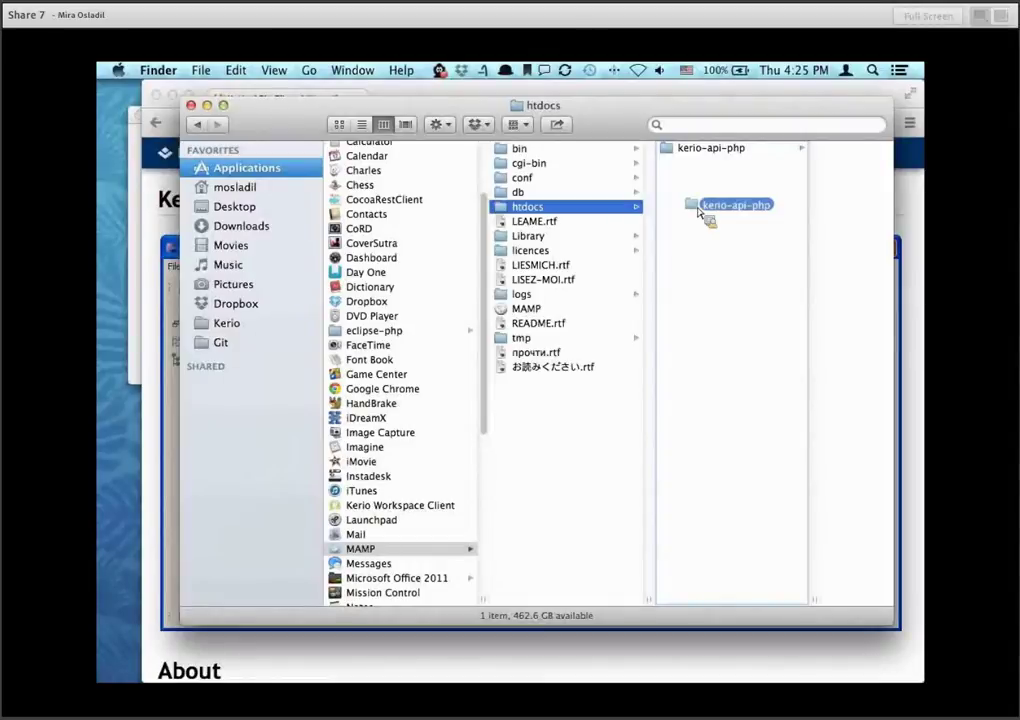
drag(698, 211, 698, 211)
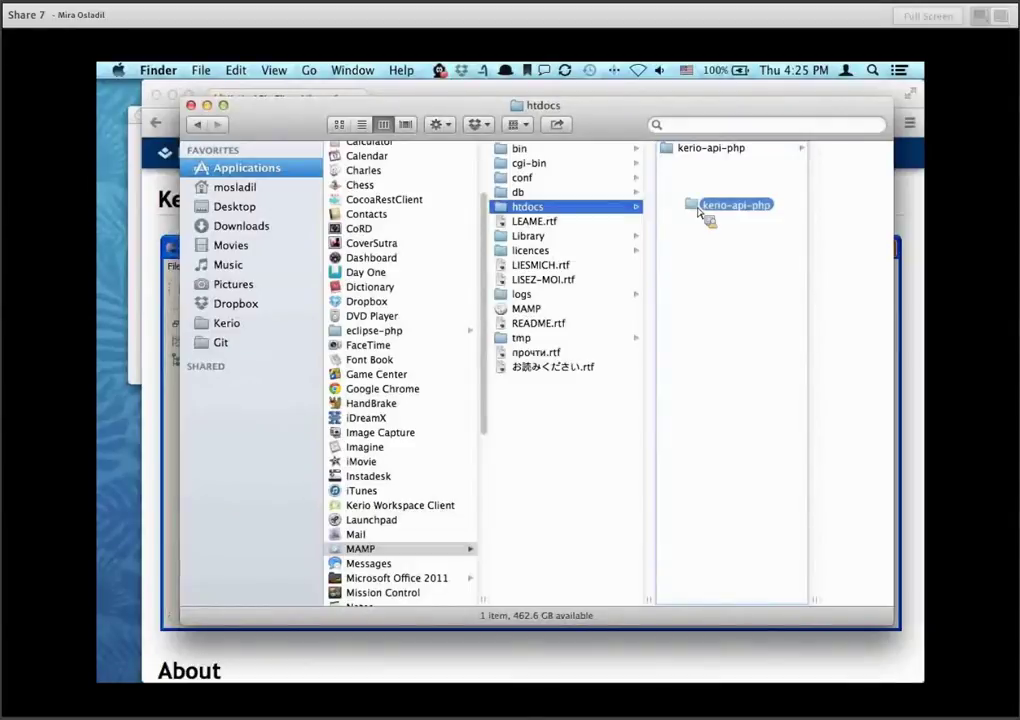
drag(698, 211, 698, 211)
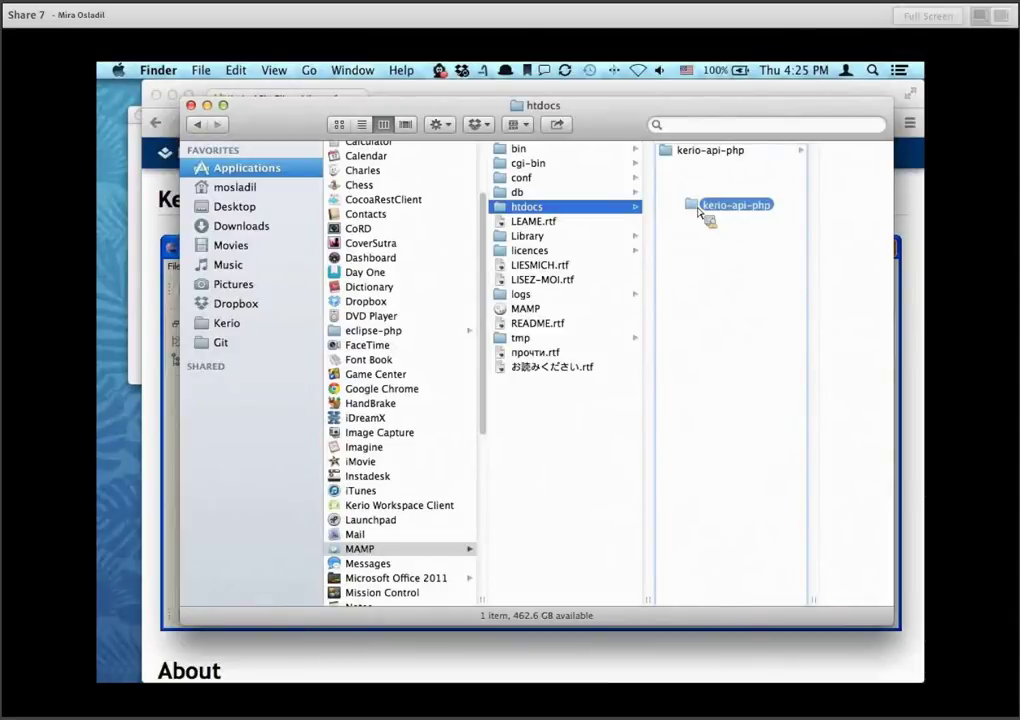
drag(699, 211, 699, 212)
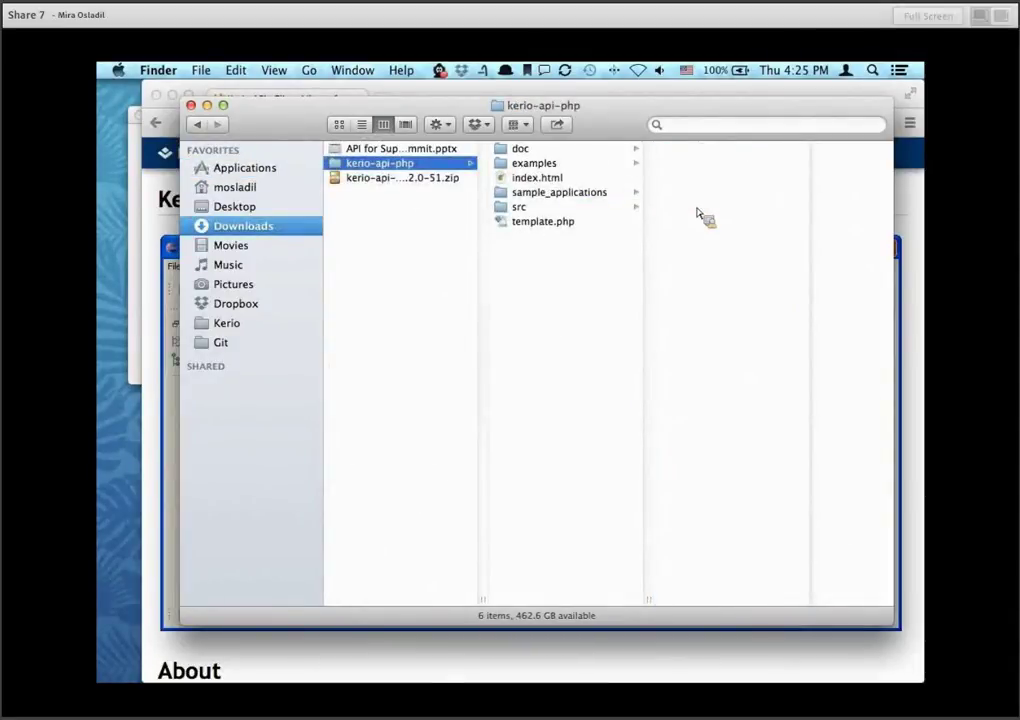
key(super+w)
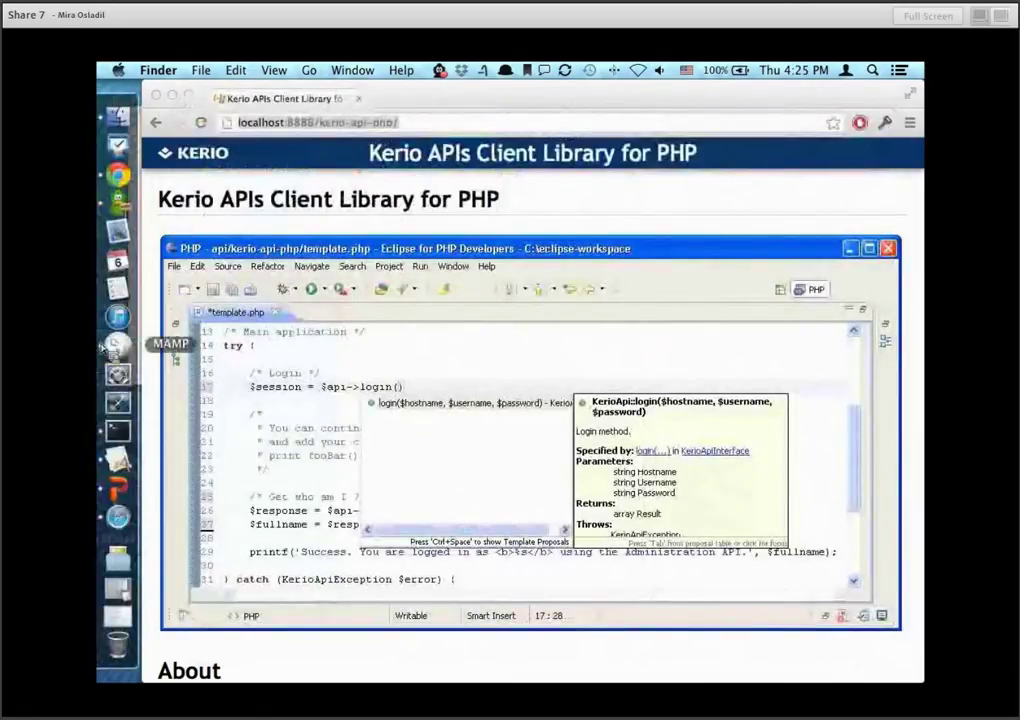
Check MAMP's Apache and MySQL are running, lower its window, and return to Chrome's localhost:8888/kerio-api-php/ page.
click(100, 345)
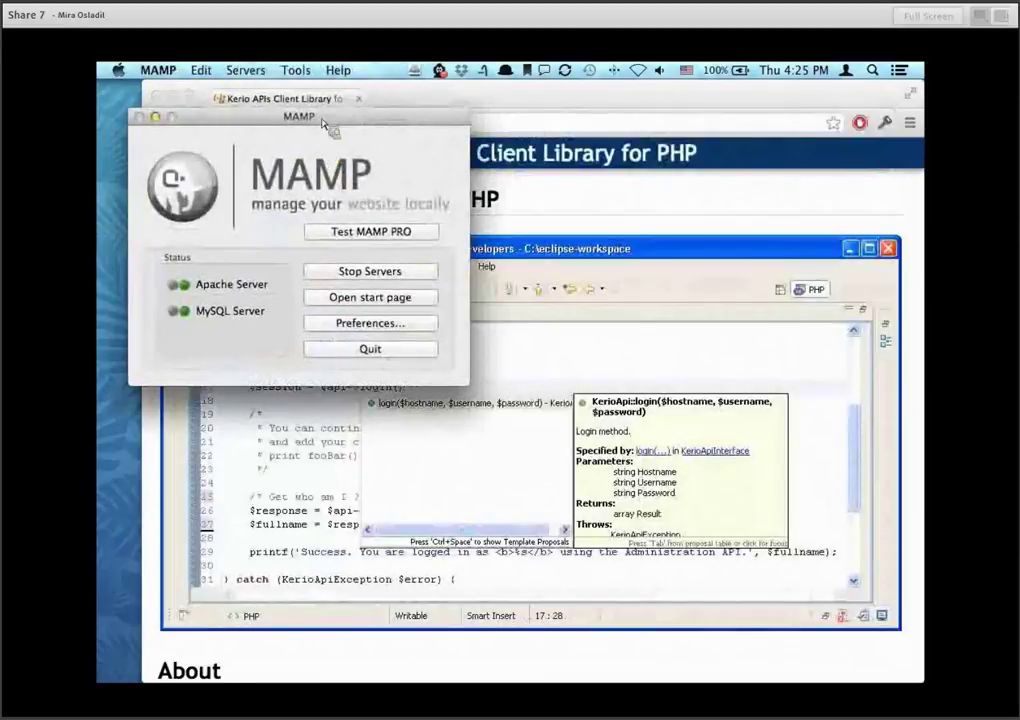
drag(330, 116, 322, 162)
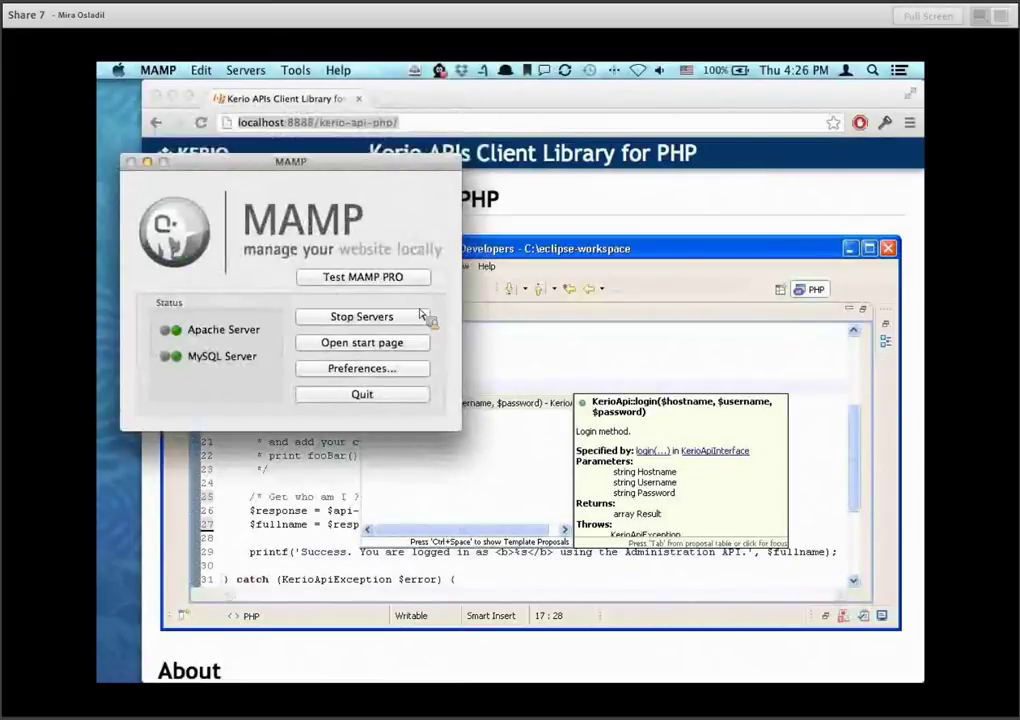
click(320, 100)
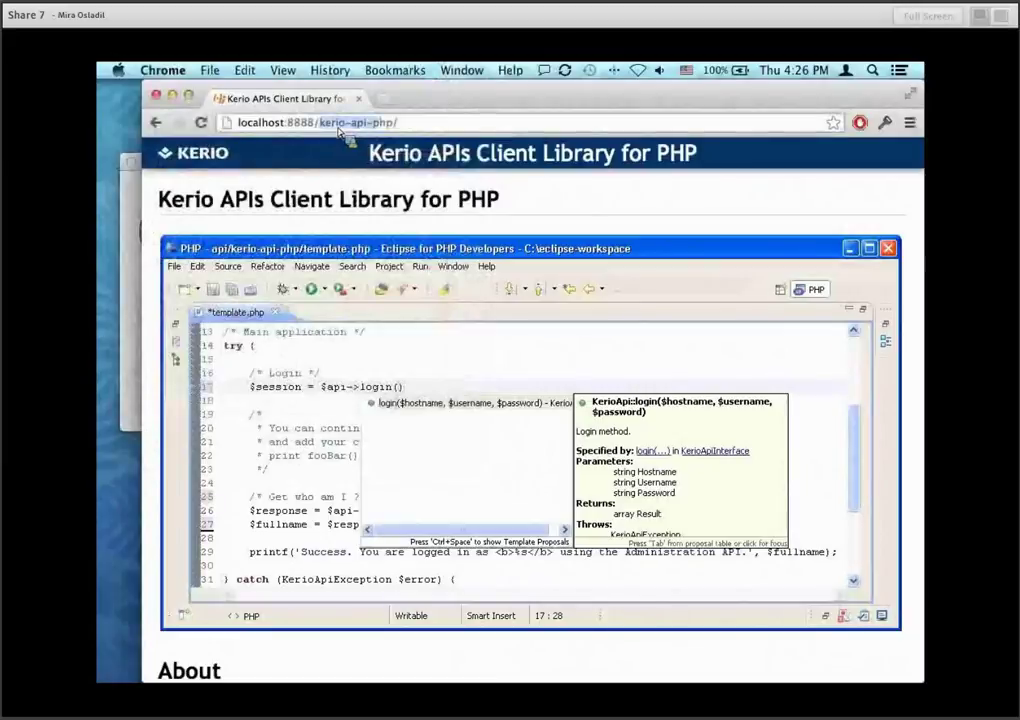
Load the MAMP welcome page at localhost:8888/MAMP/.
drag(346, 128, 396, 128)
text(MAMP/)
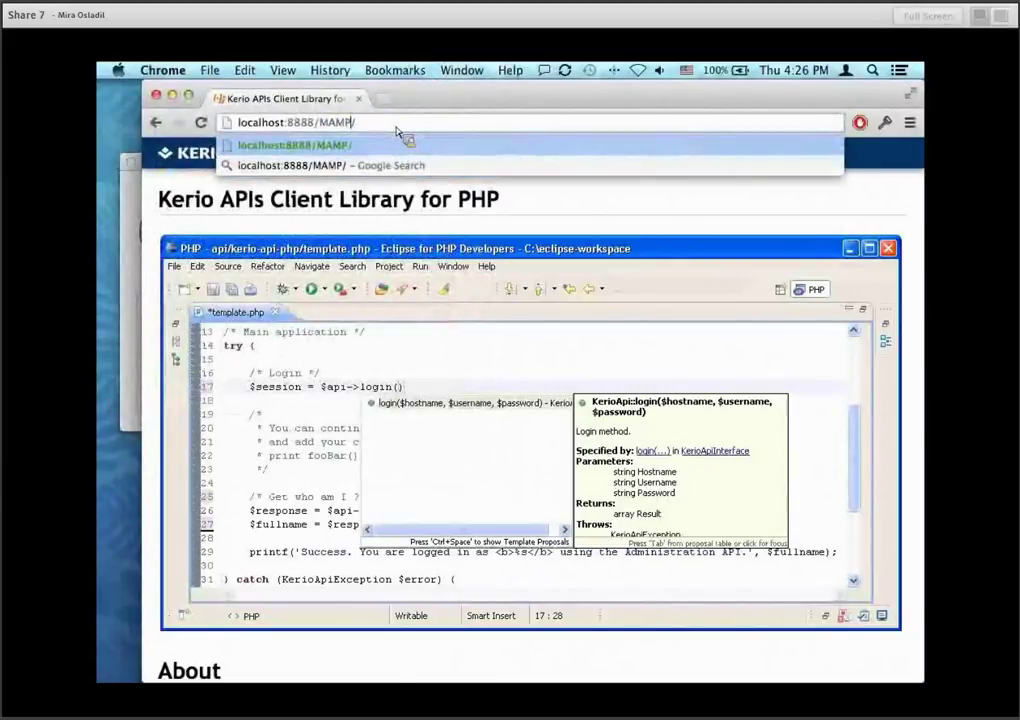
key(Return)
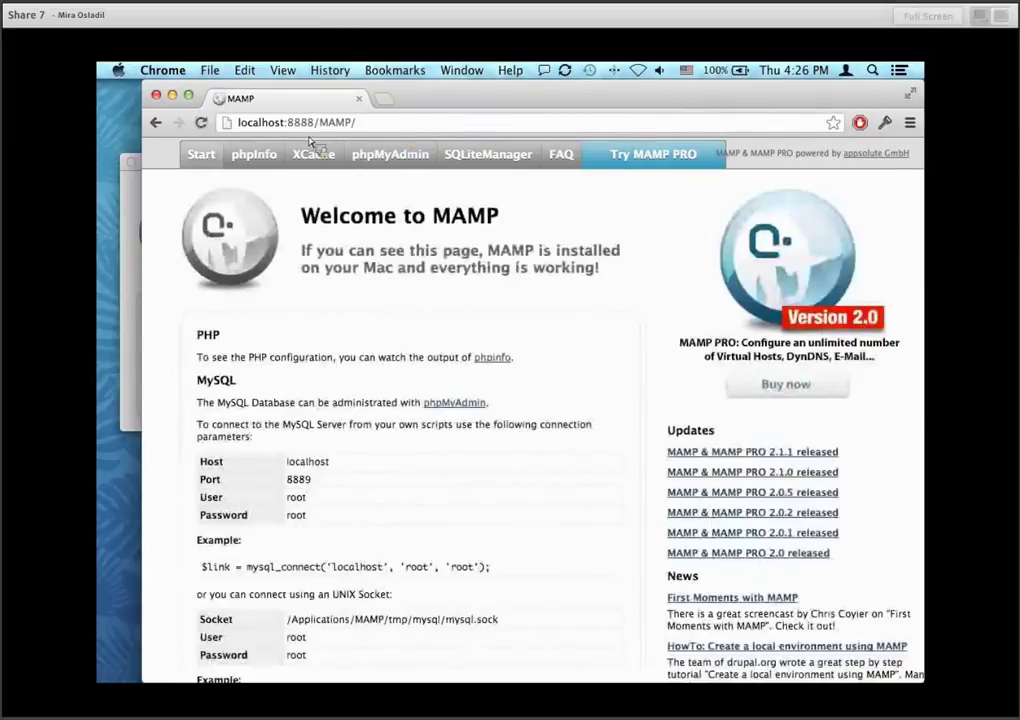
Return Chrome to localhost:8888/kerio-api-php/ and bring MAMP's control window to the front.
drag(356, 122, 320, 123)
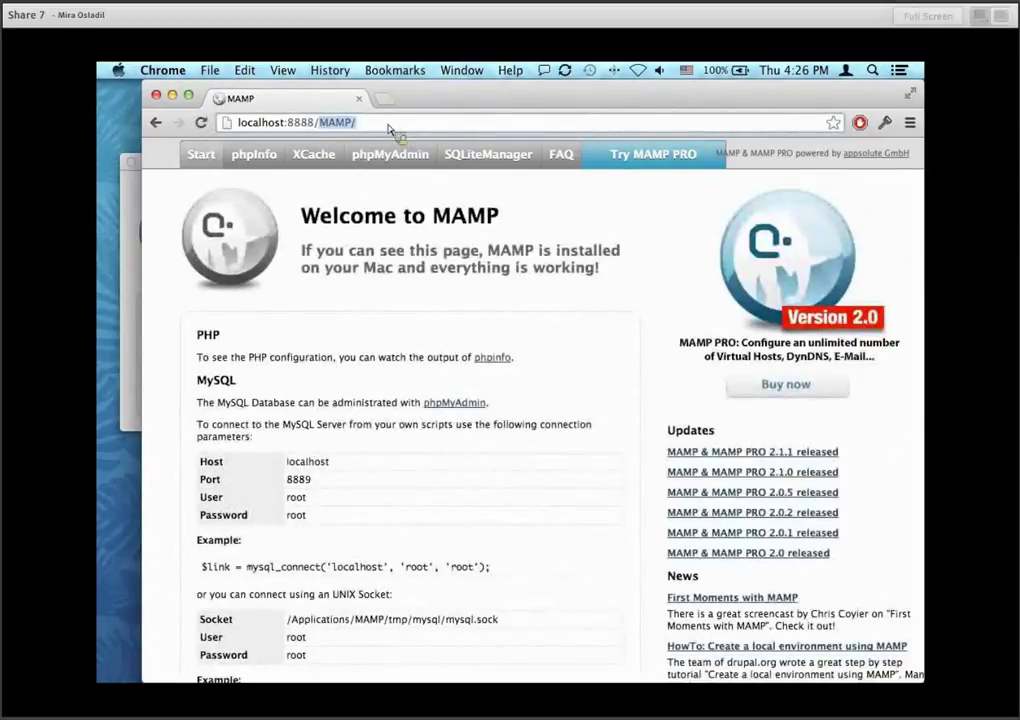
key(BackSpace)
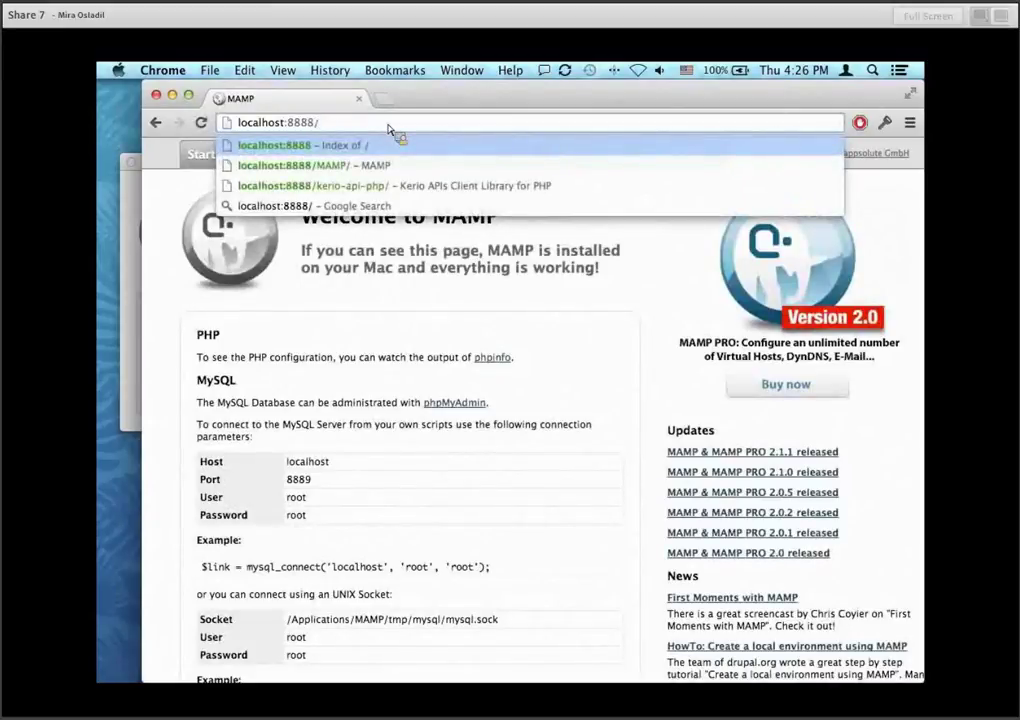
click(398, 186)
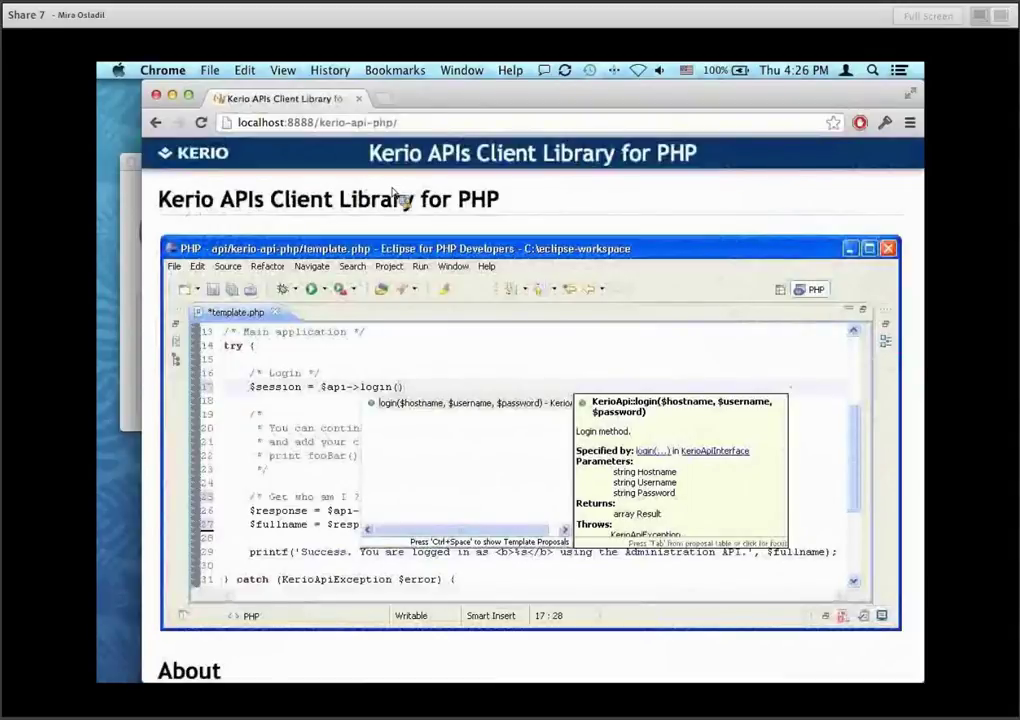
drag(464, 104, 437, 103)
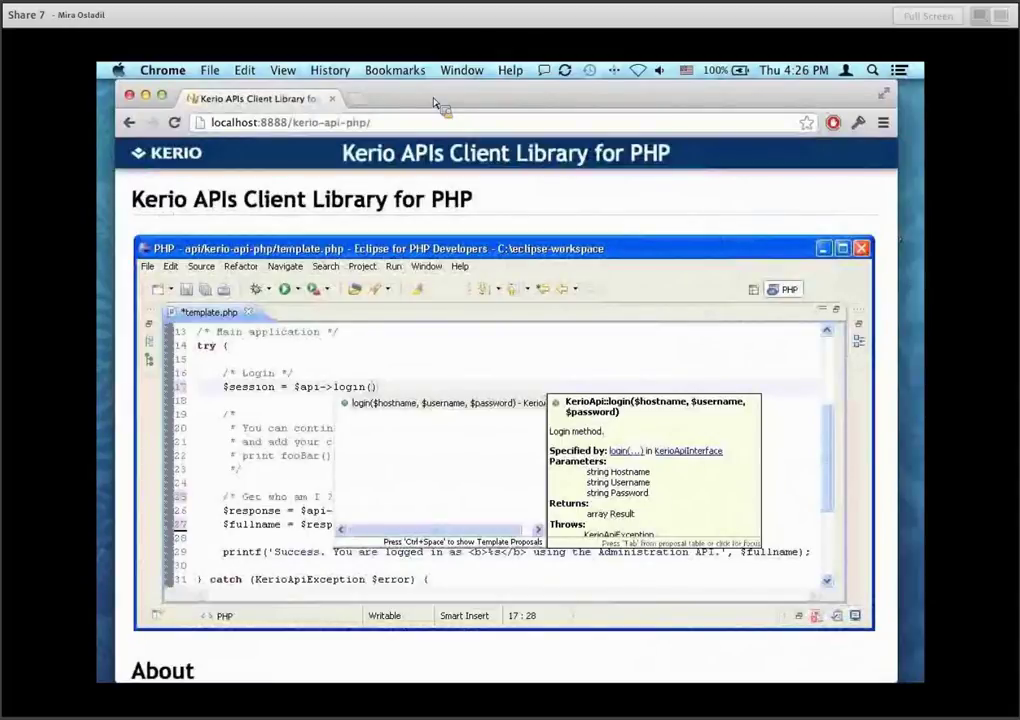
key(XF86AudioRaiseVolume)
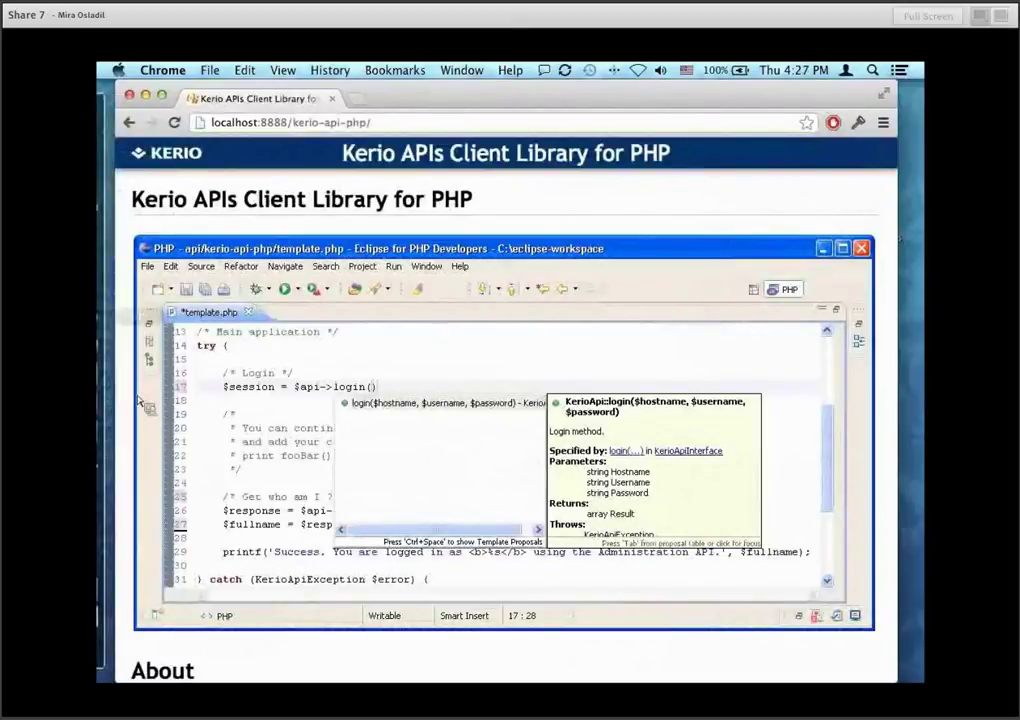
mouse_move(103, 368)
click(116, 346)
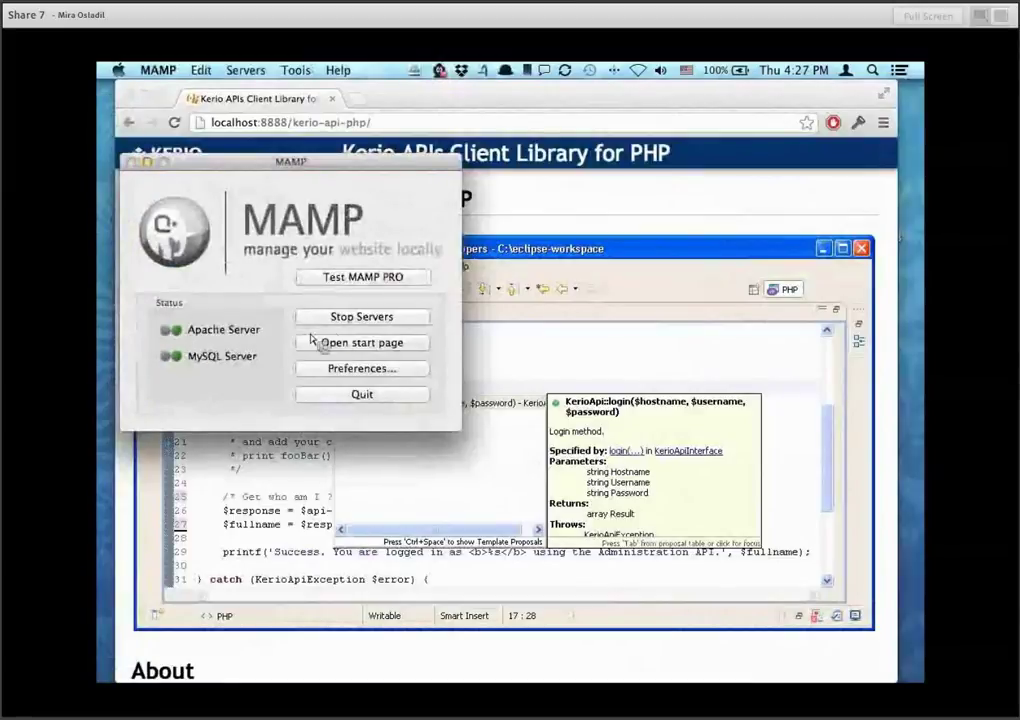
In MAMP's Start/Stop preferences, set the start page URL to /kerio-api-php and close them.
click(353, 371)
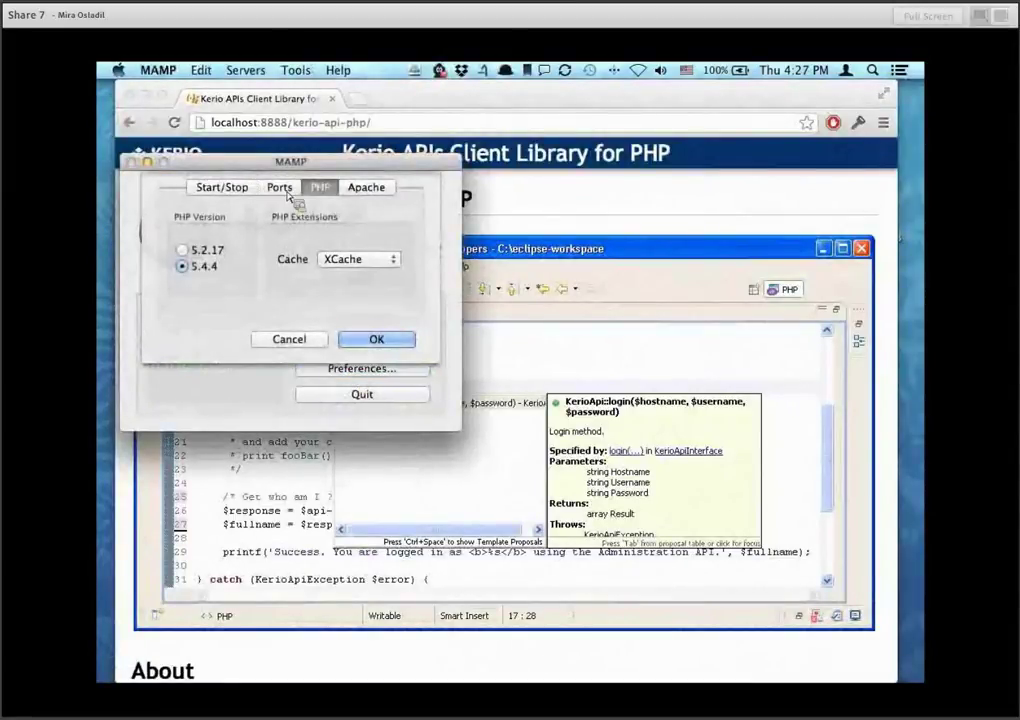
click(247, 194)
click(240, 303)
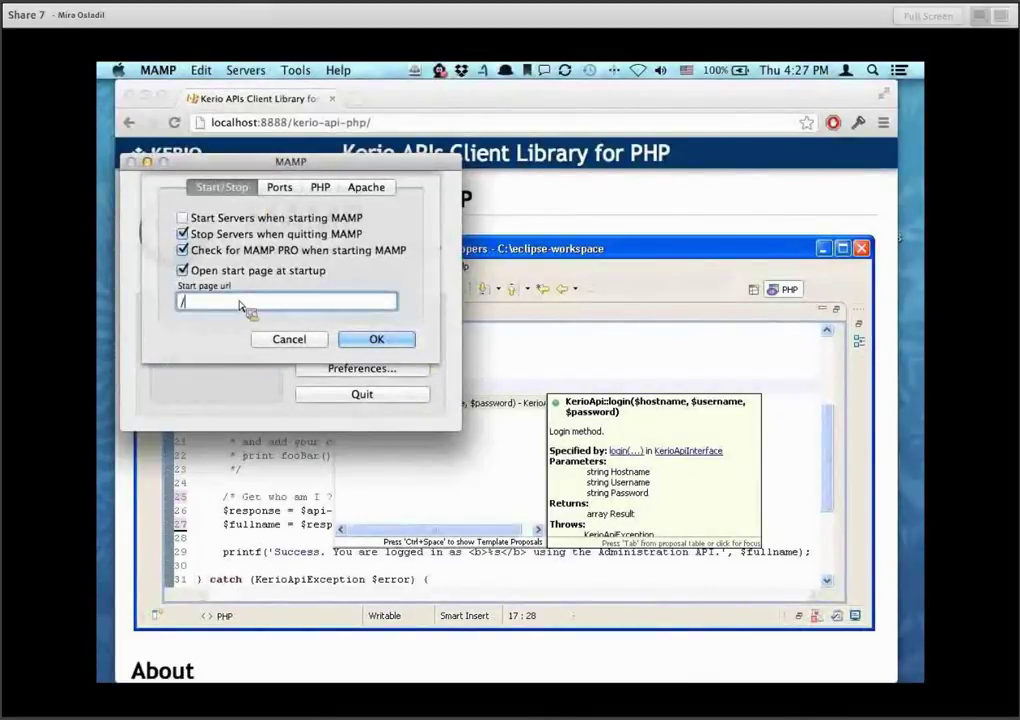
text(kerio-)
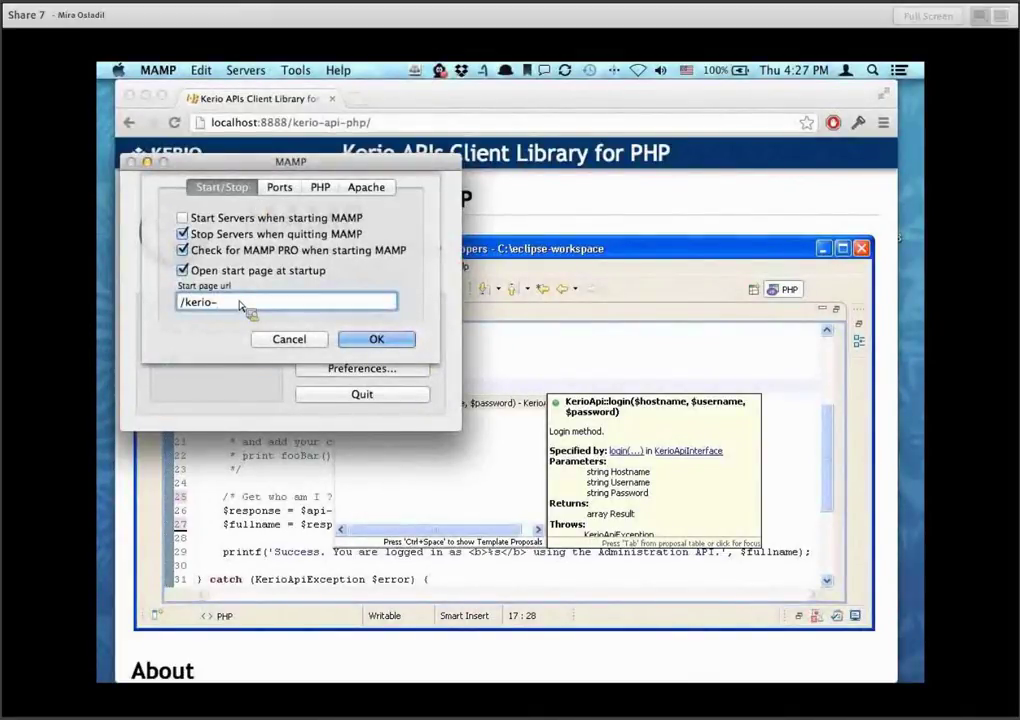
text(api-php)
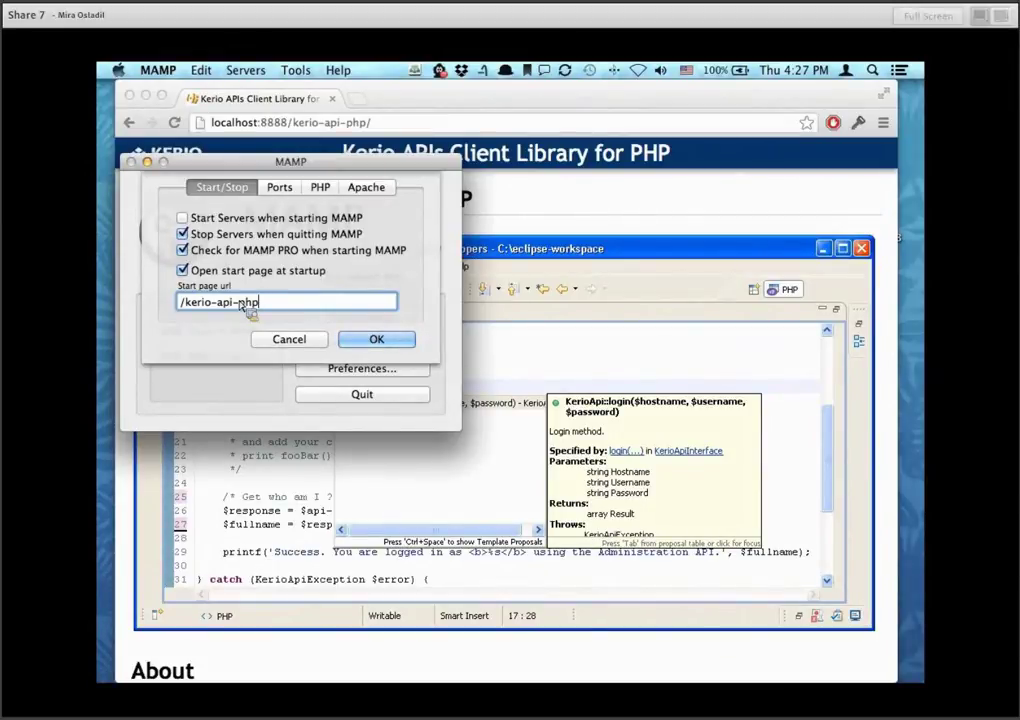
click(285, 339)
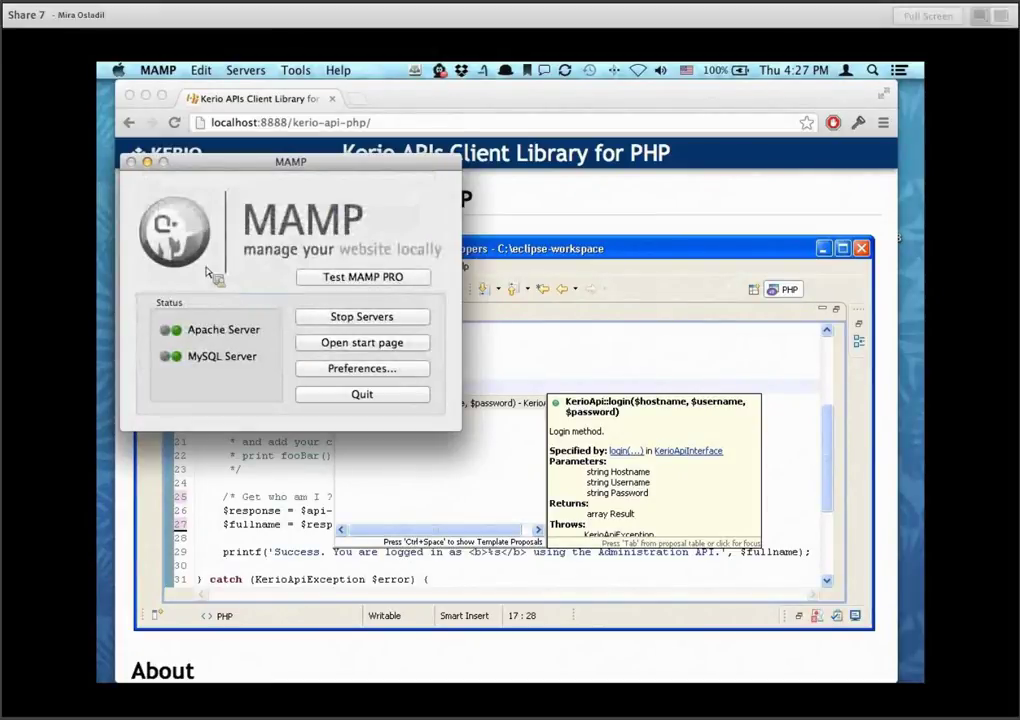
key(super+Tab)
key(super+Tab)
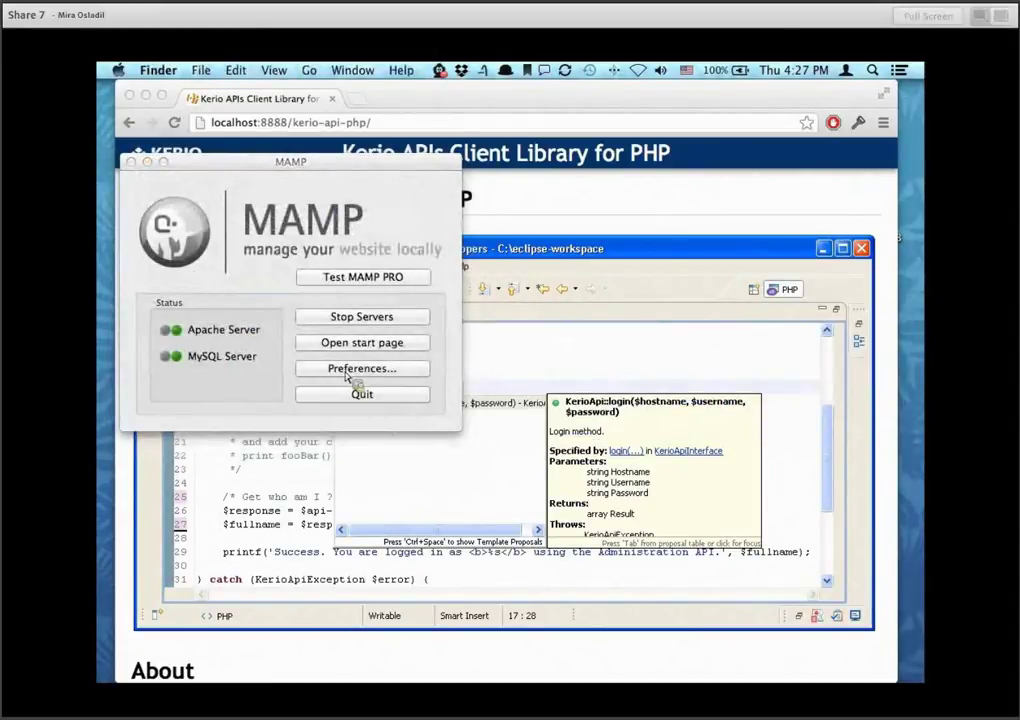
In Finder, open Applications > MAMP > htdocs > kerio-api-php.
click(100, 100)
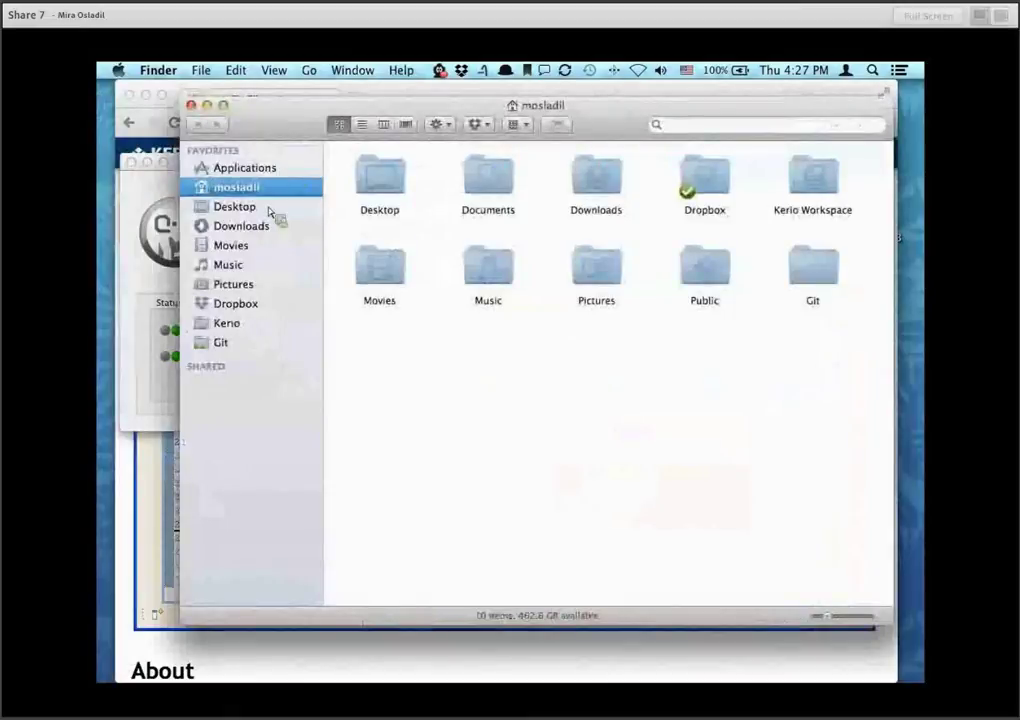
click(250, 168)
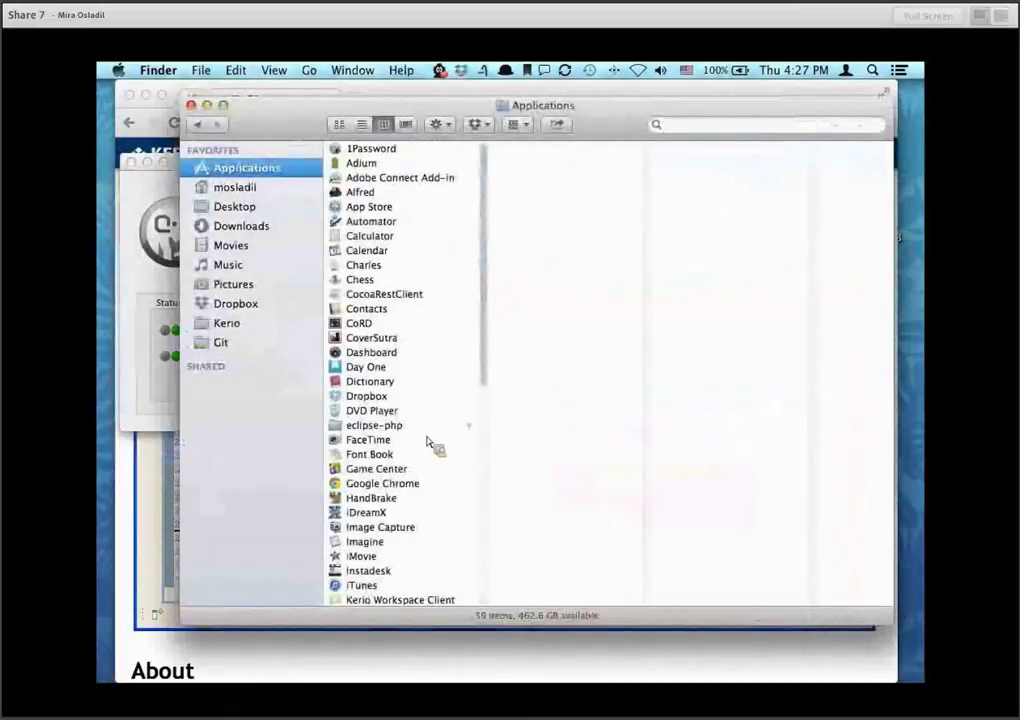
scroll(415, 490, down, 5)
click(412, 501)
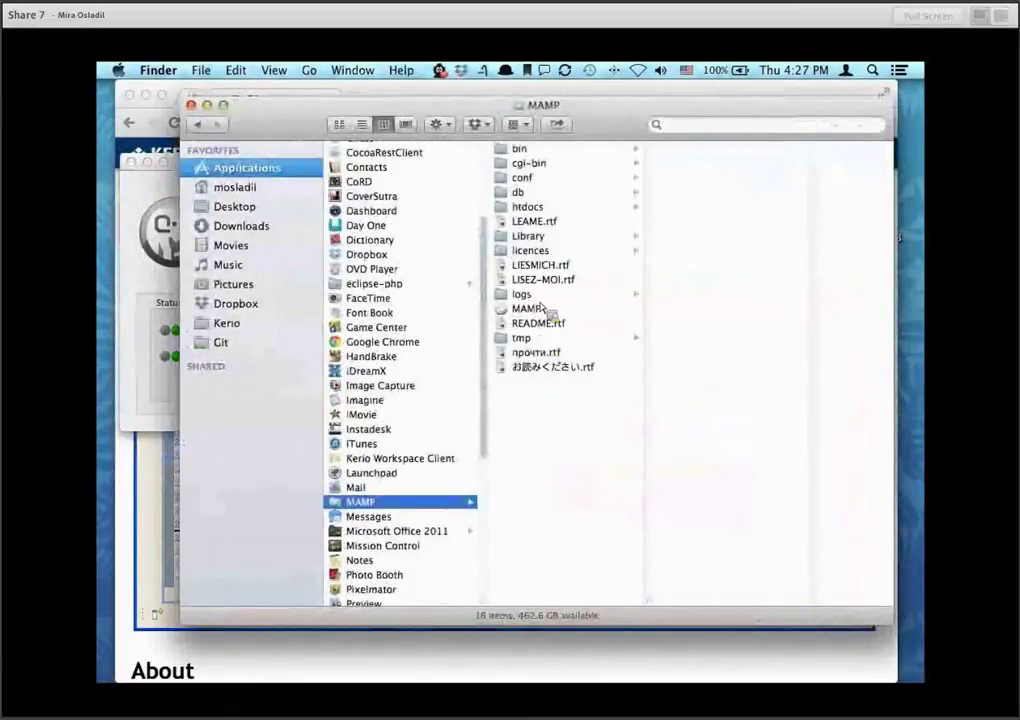
click(540, 207)
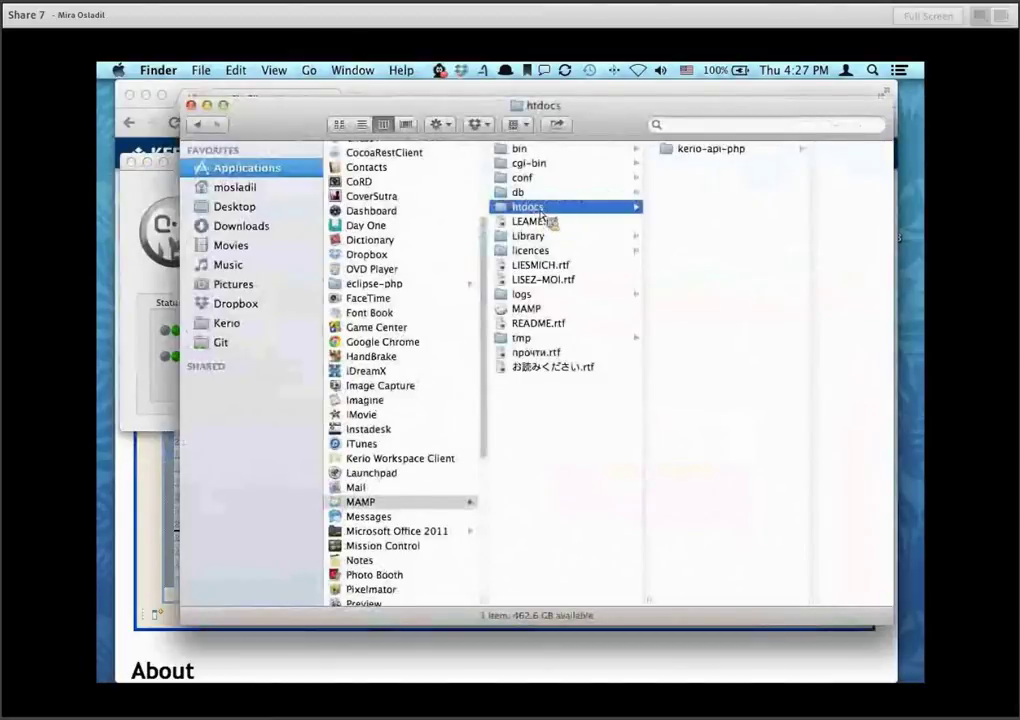
click(708, 149)
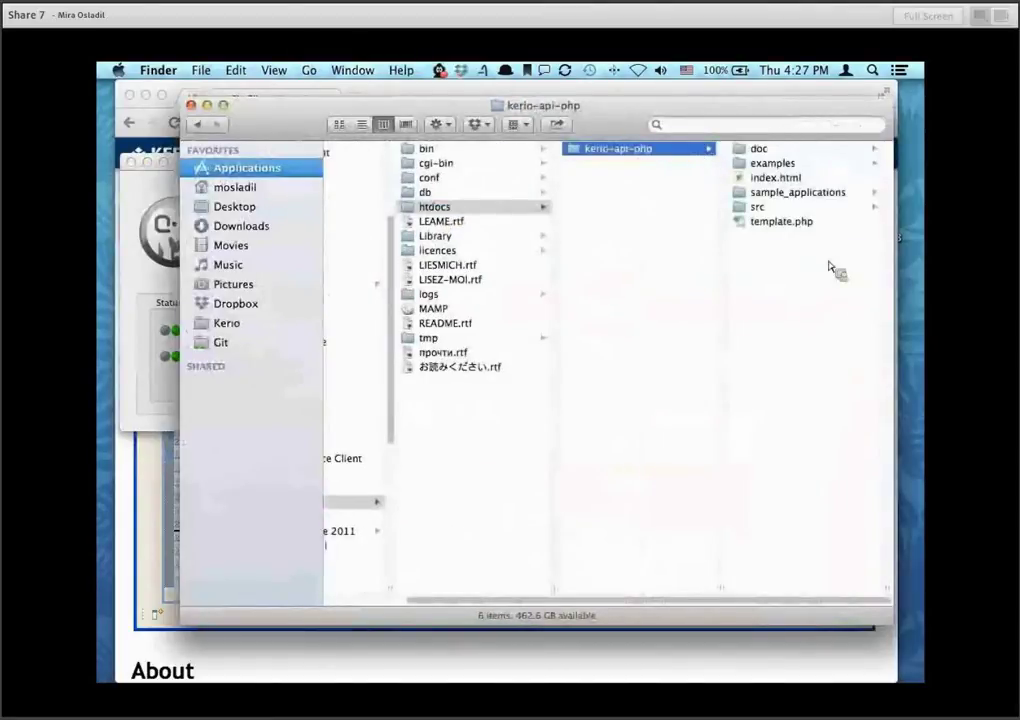
Move all six kerio-api-php items up into htdocs and delete the emptied folder.
click(829, 267)
key(super+a)
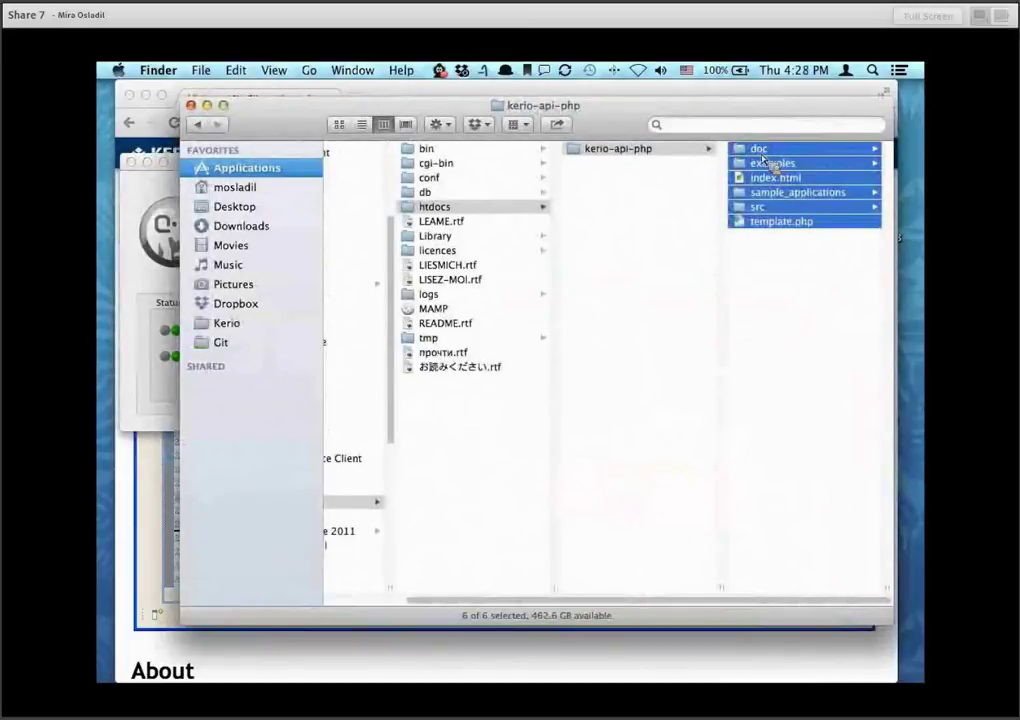
drag(763, 158, 661, 211)
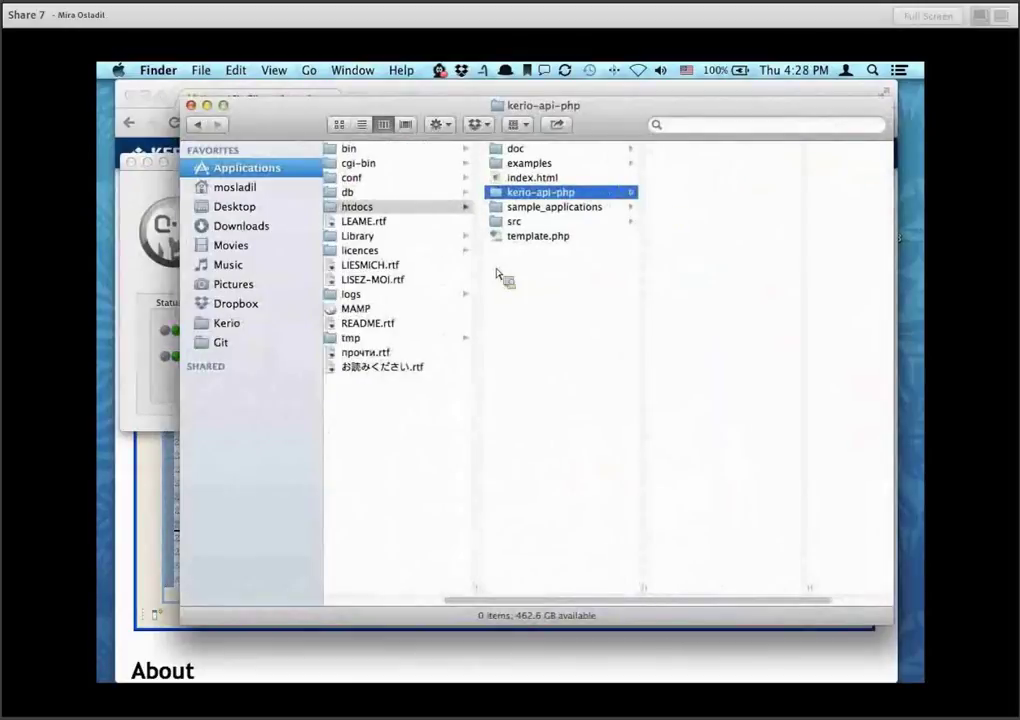
key(super+BackSpace)
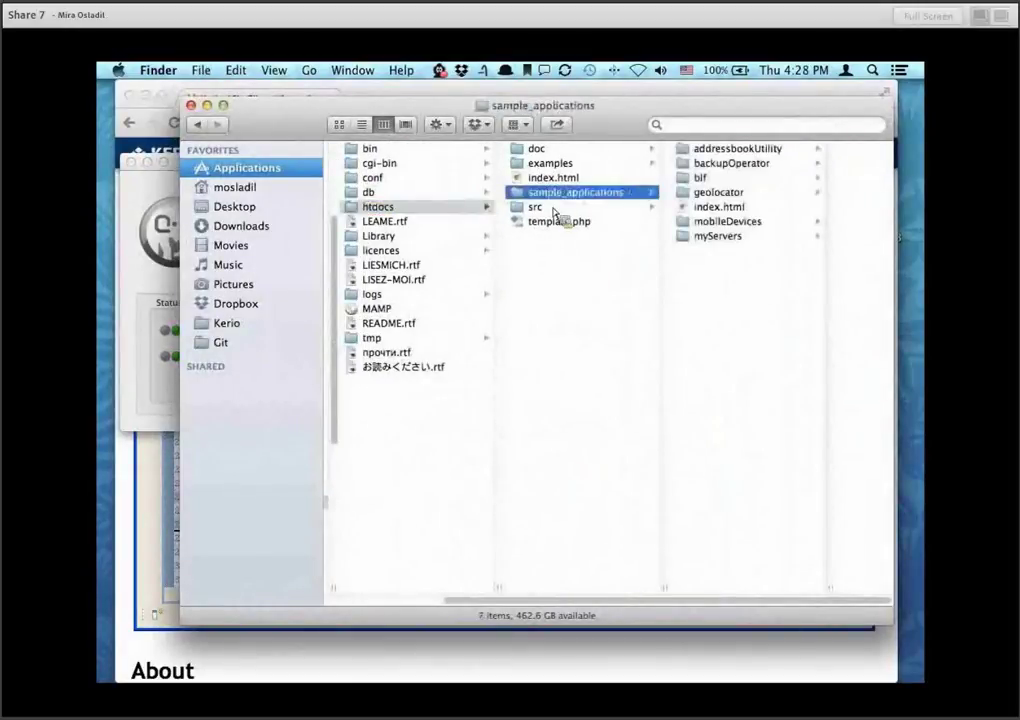
key(Left)
Back in Chrome, remove /kerio-api-php/ from the web address.
key(super+Tab)
key(super+Tab)
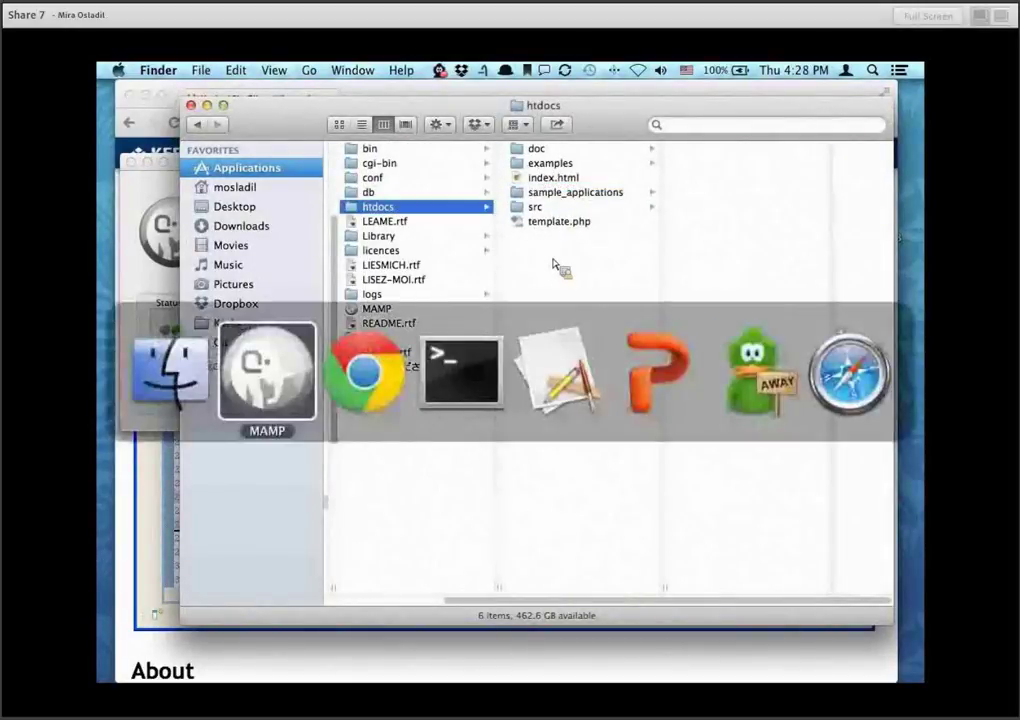
key(super+Tab)
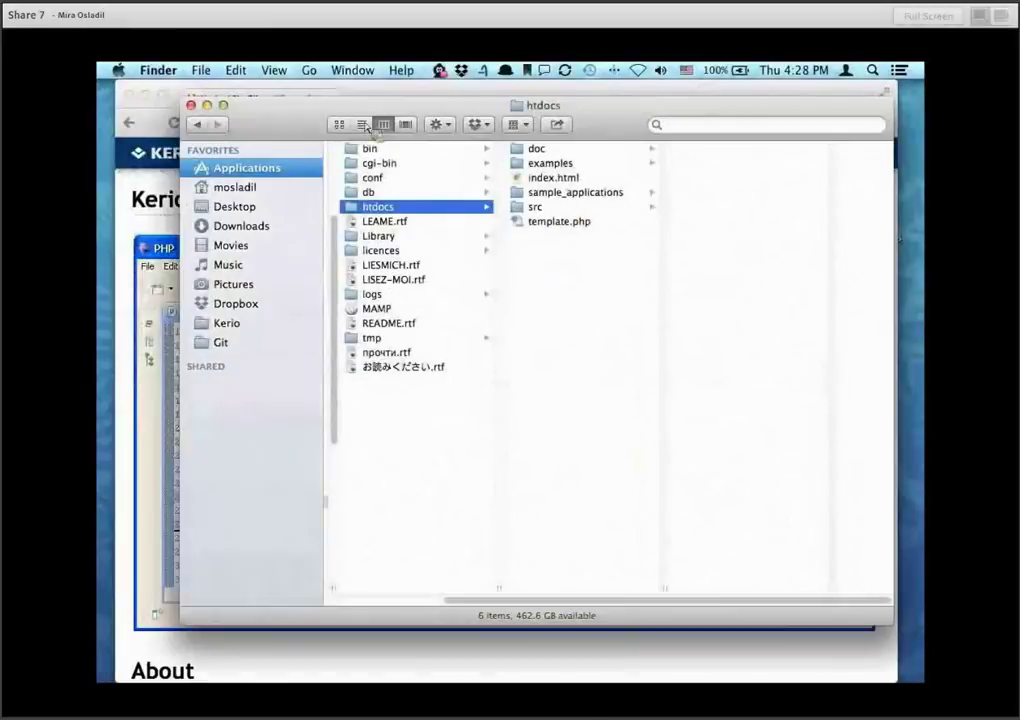
key(super+Tab)
key(BackSpace)
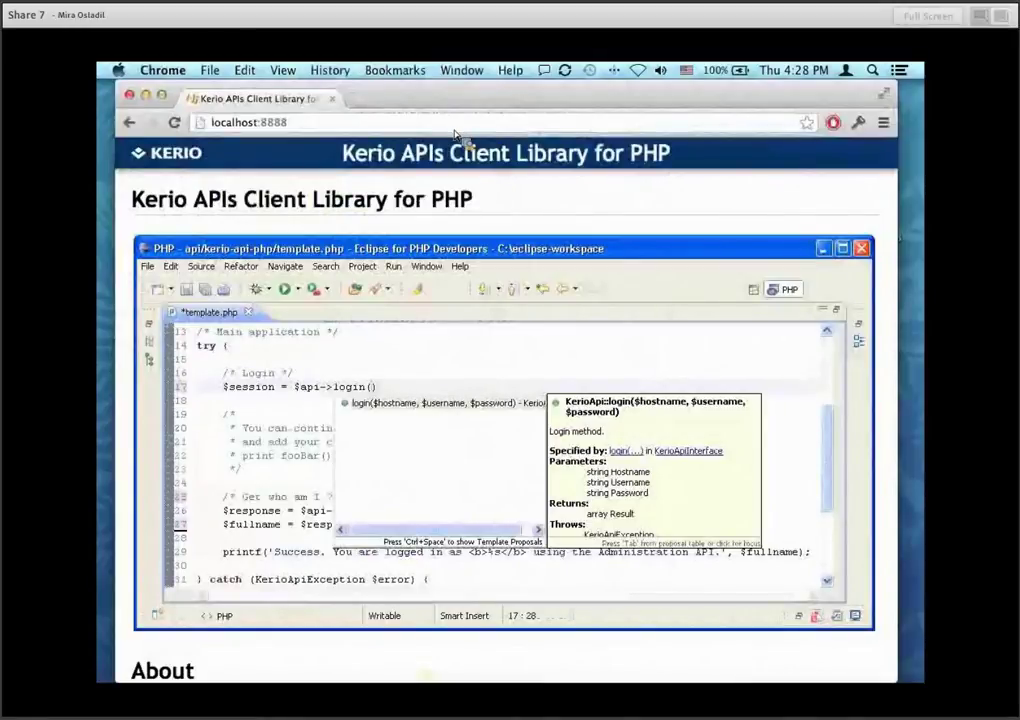
Reload Chrome at the site root localhost:8888/.
click(330, 130)
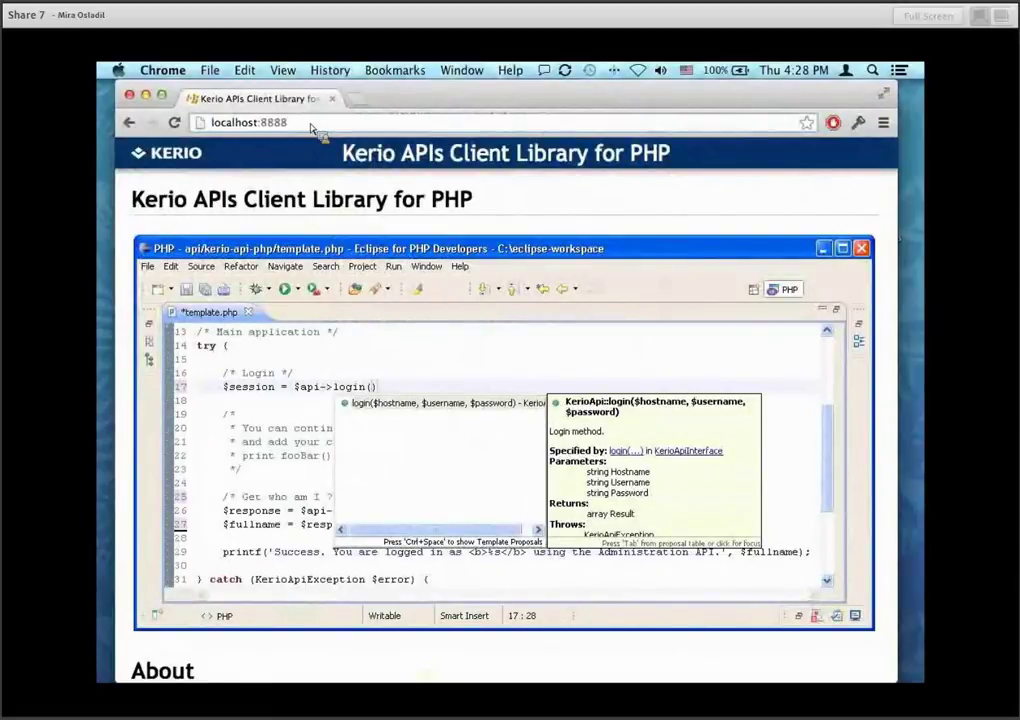
text(/)
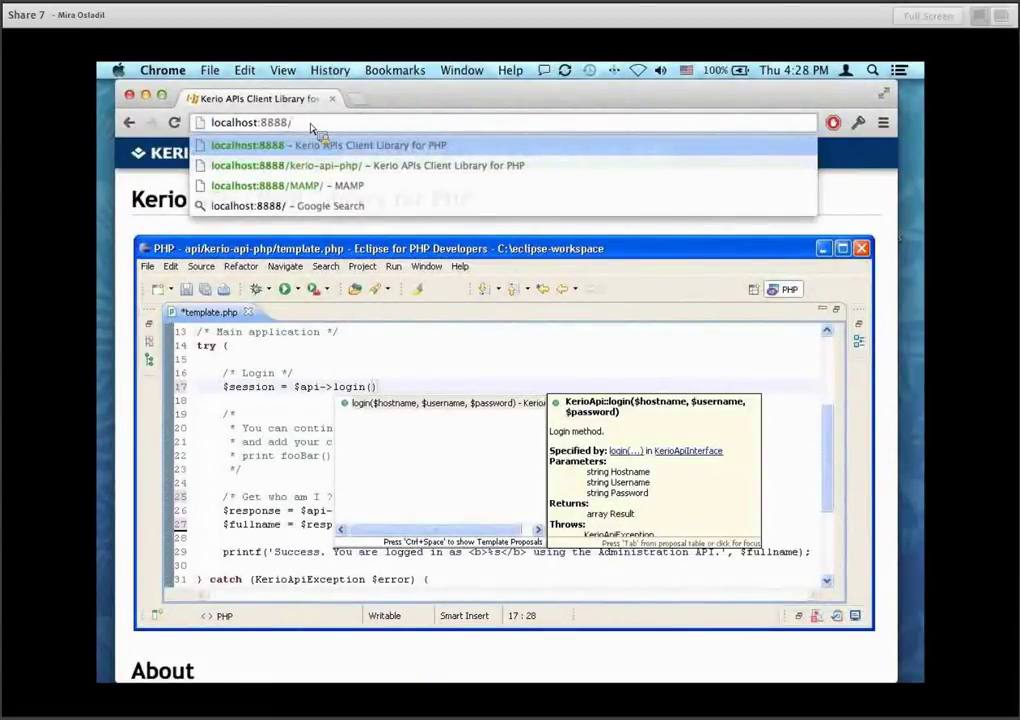
key(Return)
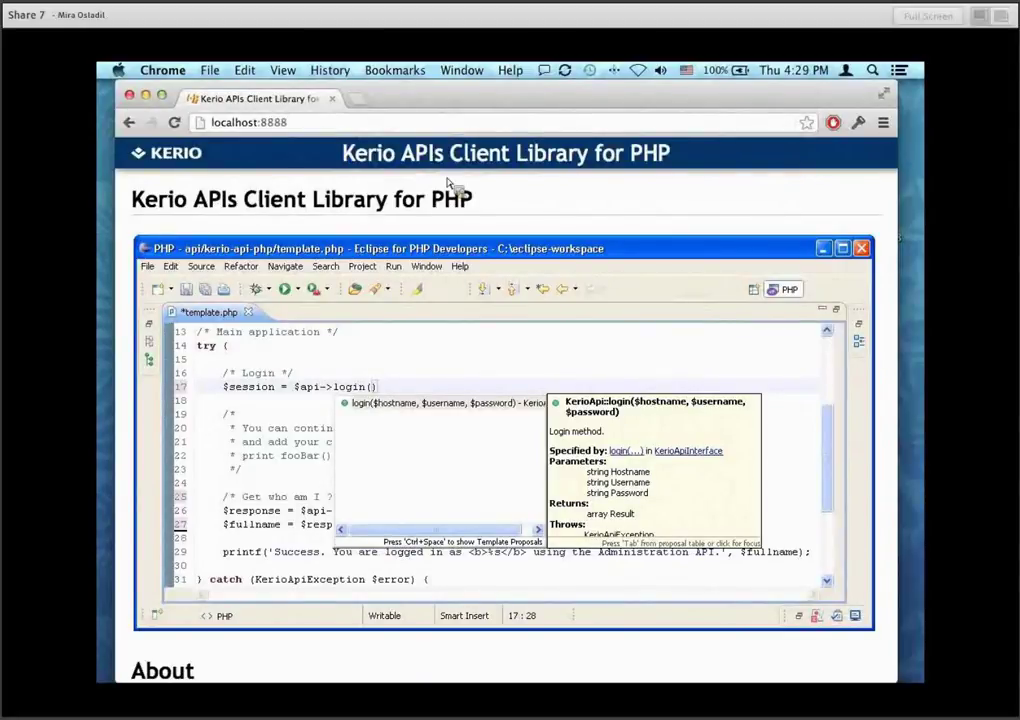
key(super+Tab)
key(super+Tab)
key(super+Tab)
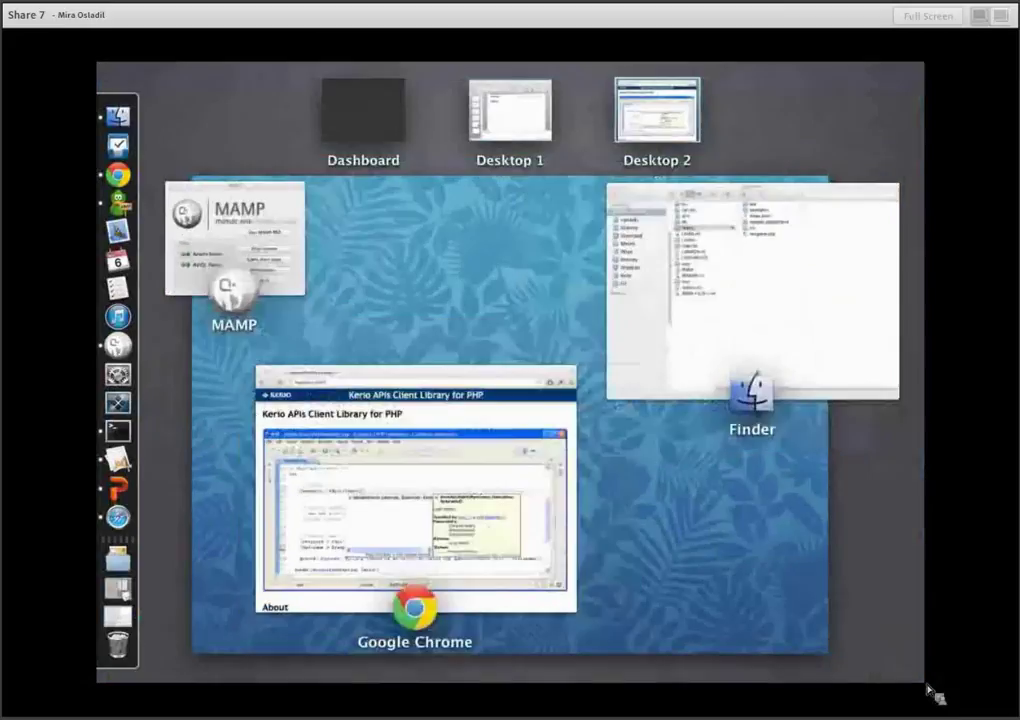
mouse_move(924, 683)
key(Escape)
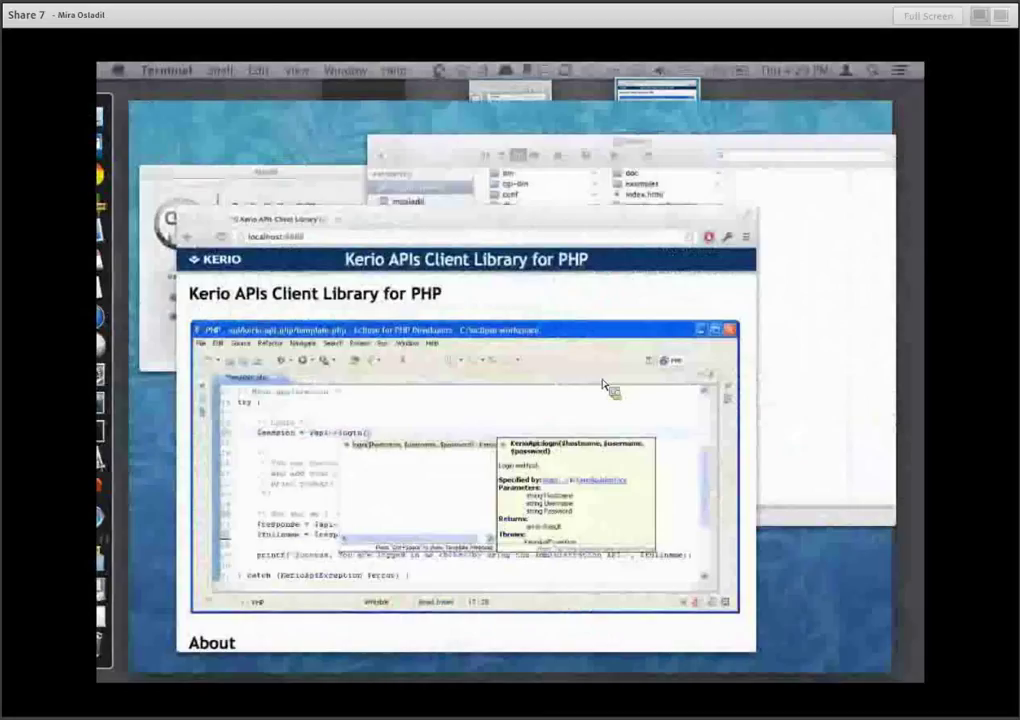
key(alt+space)
text(te)
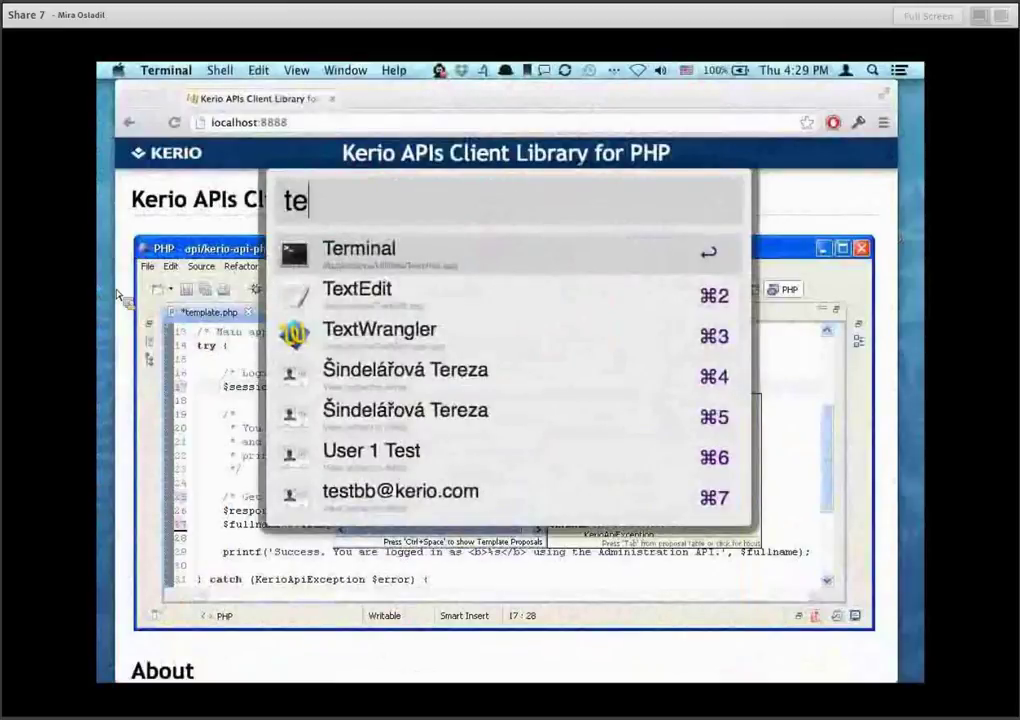
key(Return)
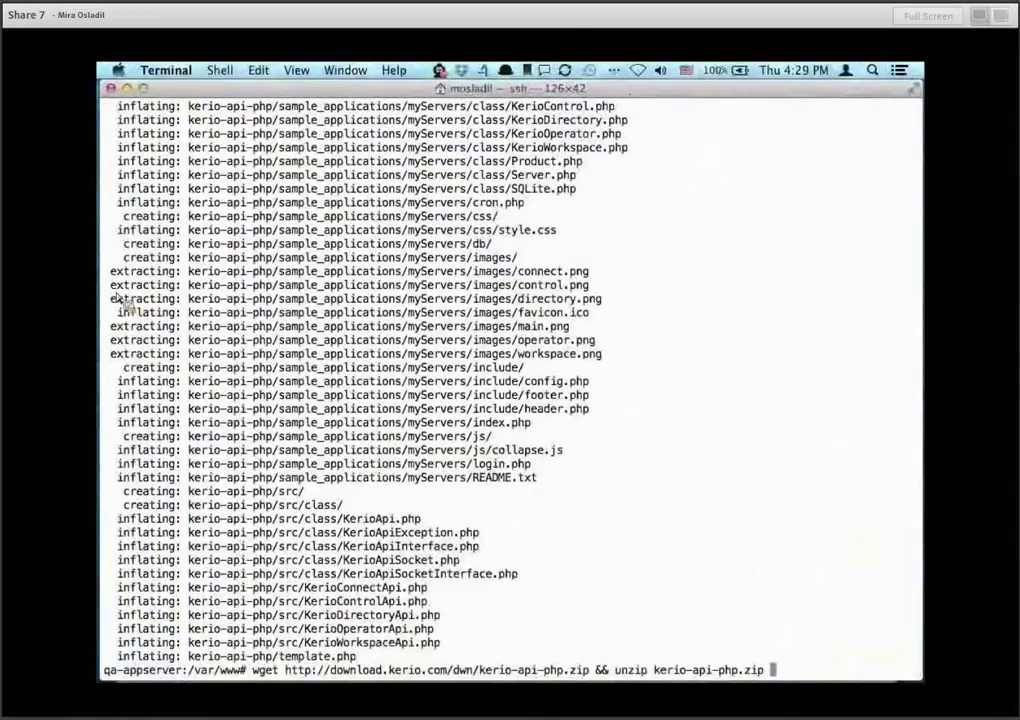
drag(247, 674, 189, 672)
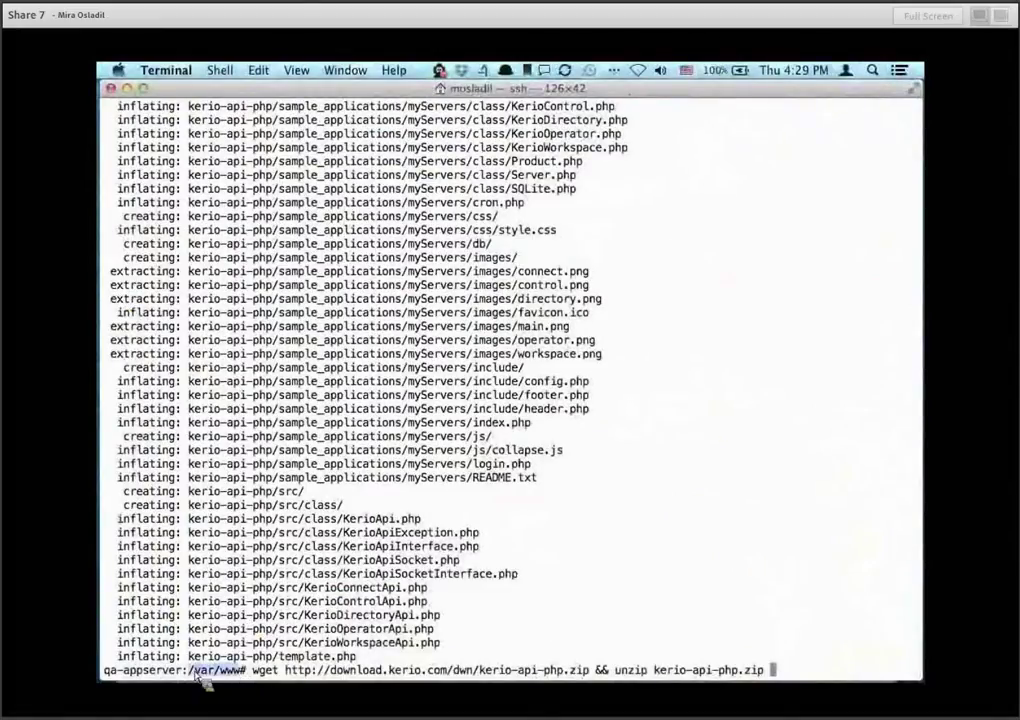
key(super+Tab)
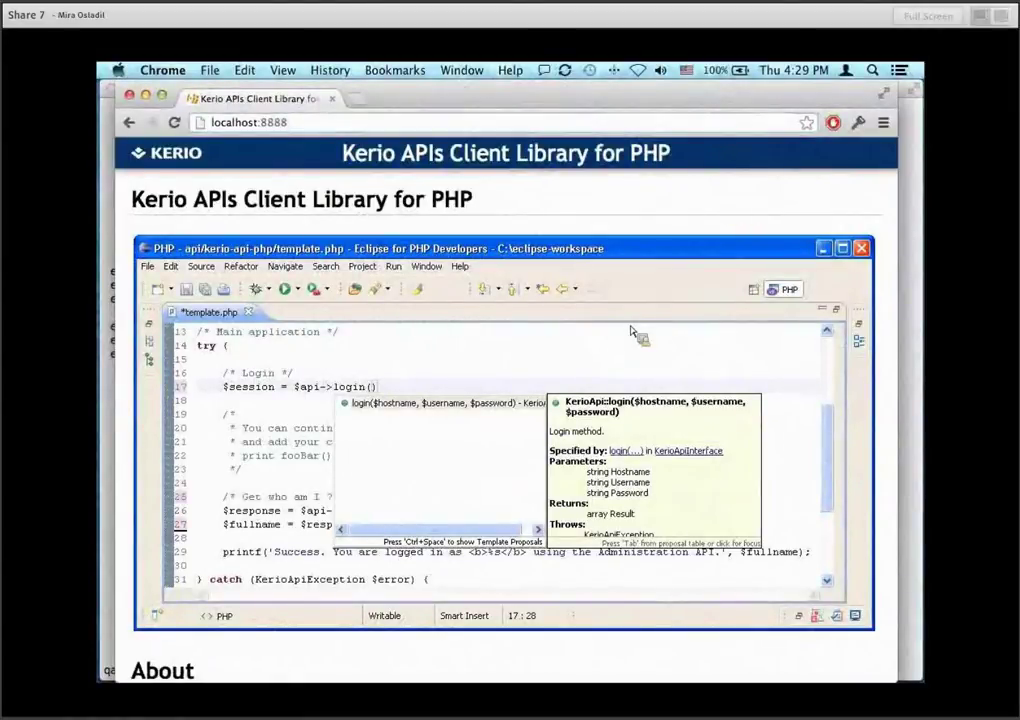
Scroll down the Kerio library docs to the Tutorial heading.
scroll(633, 335, down, 5)
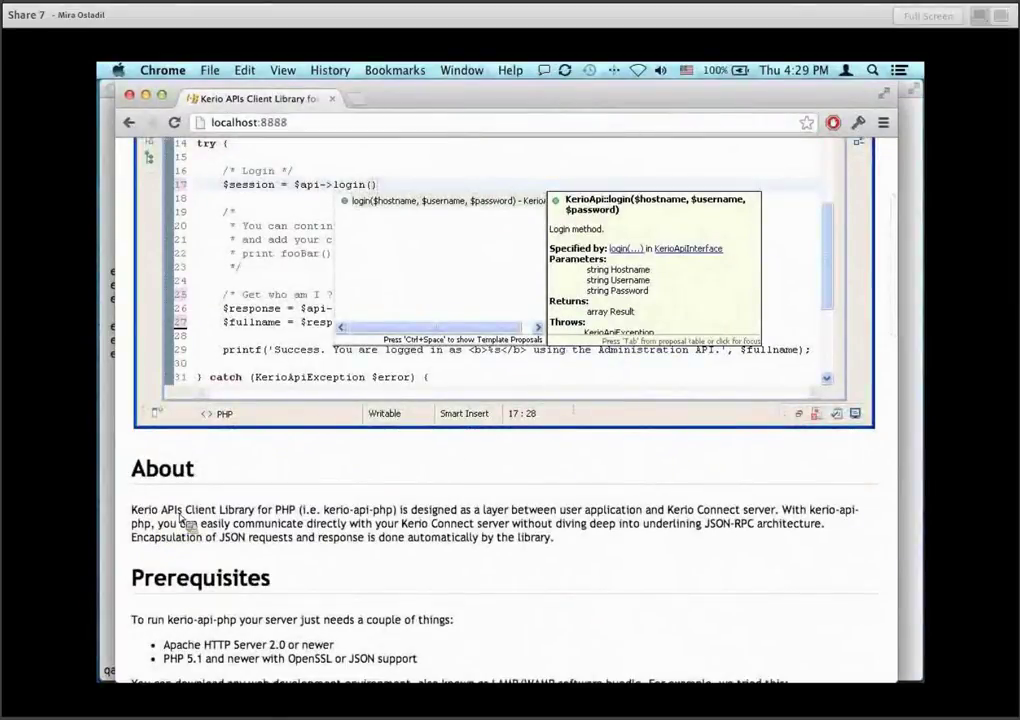
scroll(305, 520, down, 5)
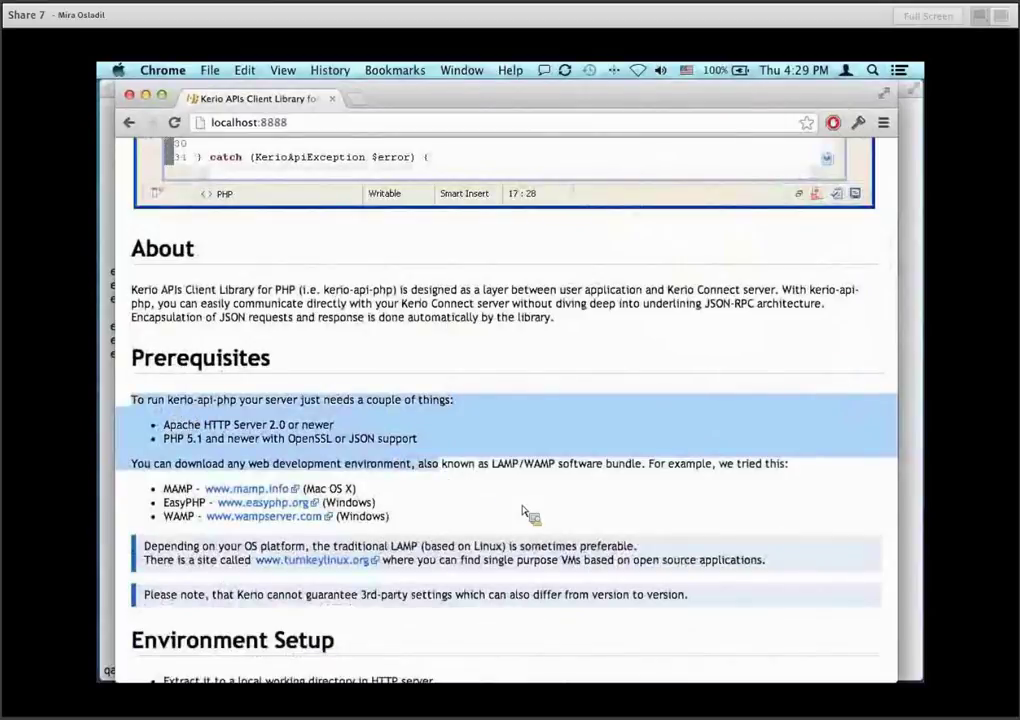
scroll(521, 512, down, 3)
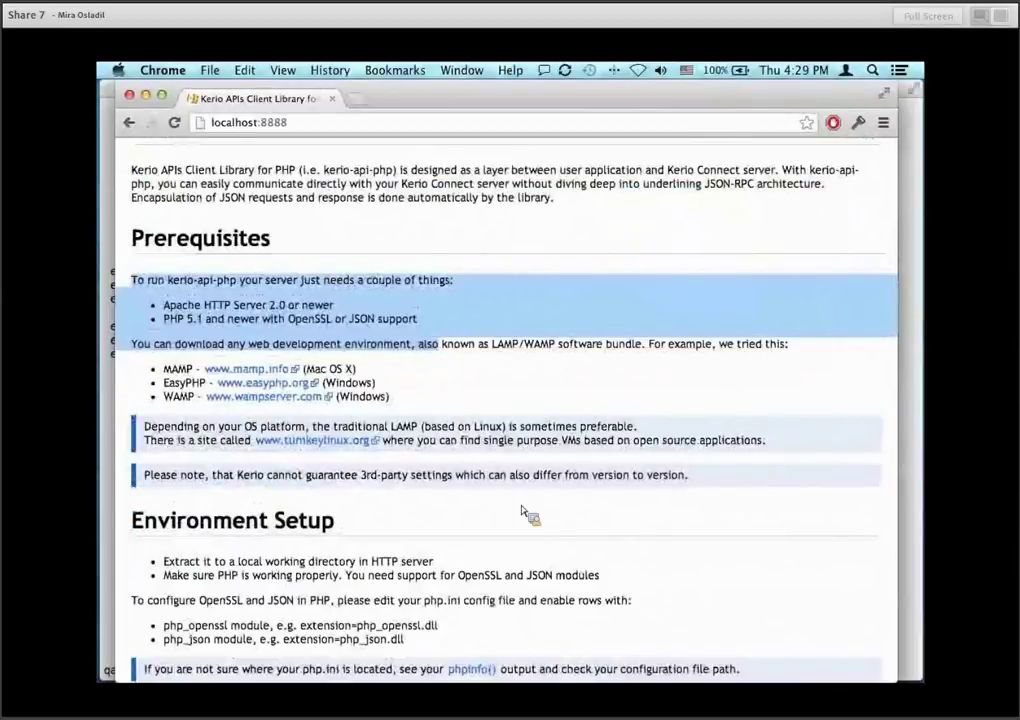
scroll(527, 514, down, 3)
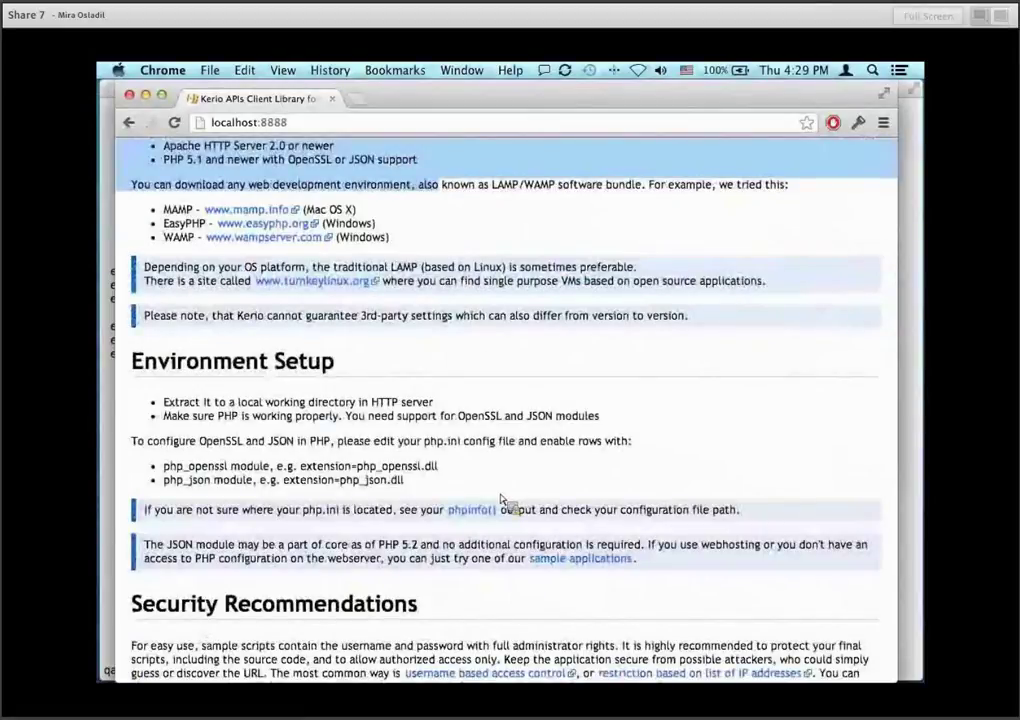
scroll(505, 500, down, 3)
scroll(505, 500, up, 3)
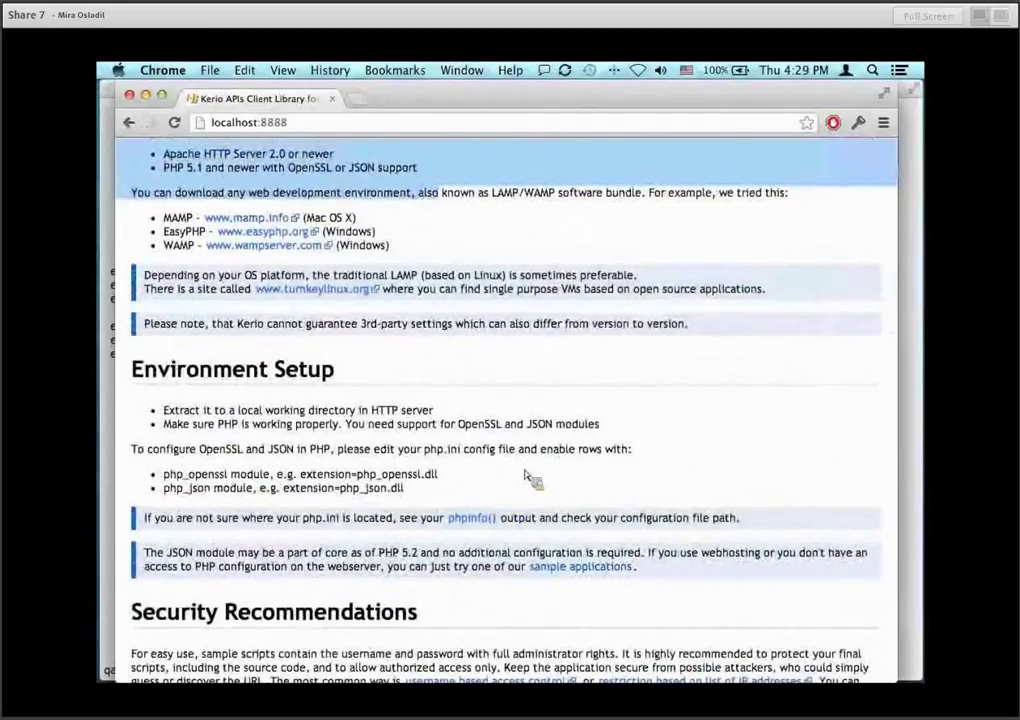
click(560, 450)
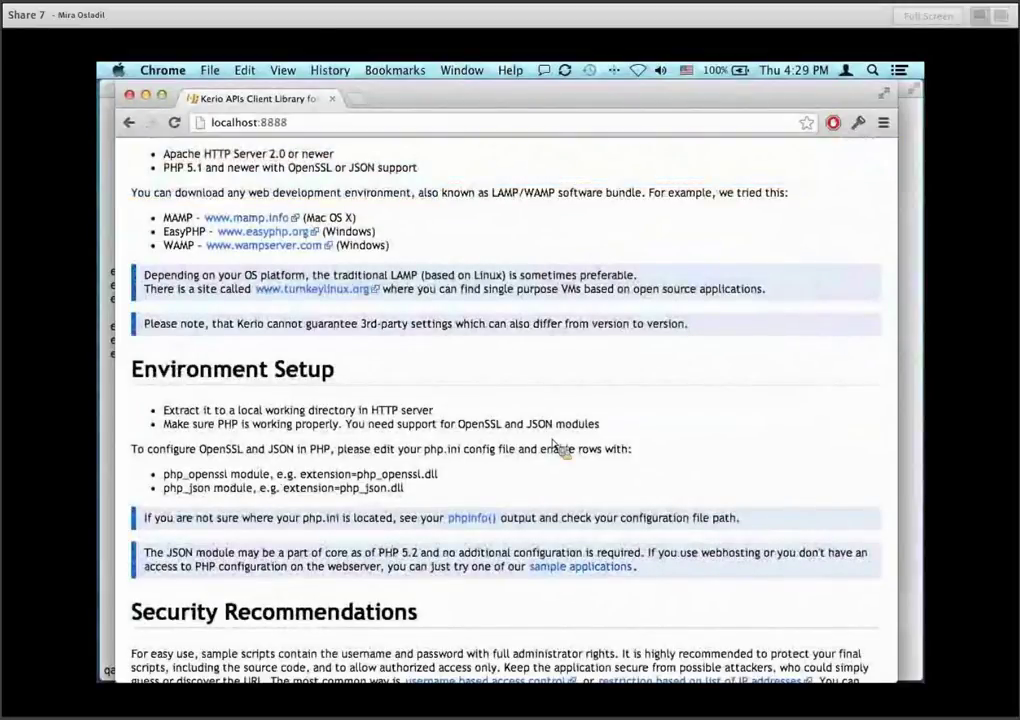
scroll(640, 450, down, 3)
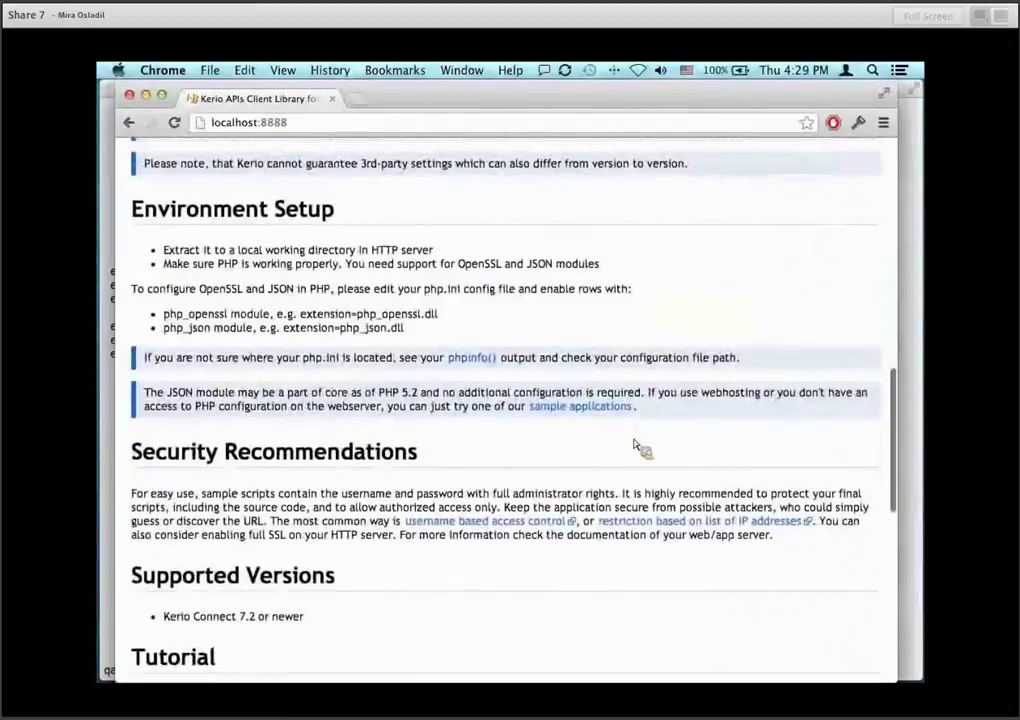
scroll(638, 447, down, 3)
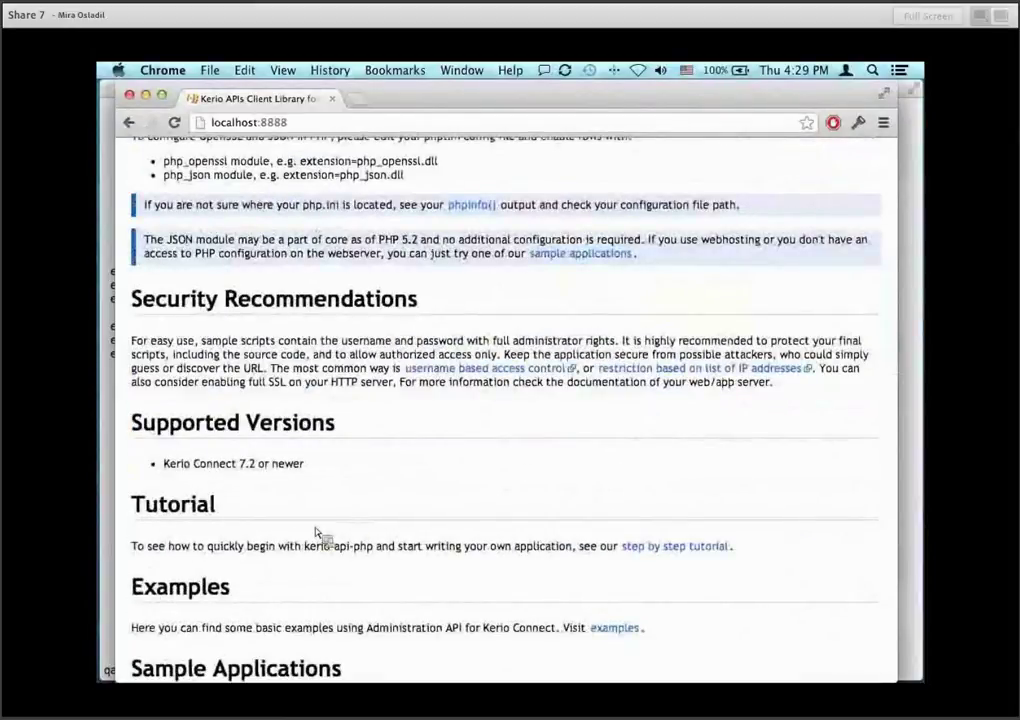
double_click(135, 504)
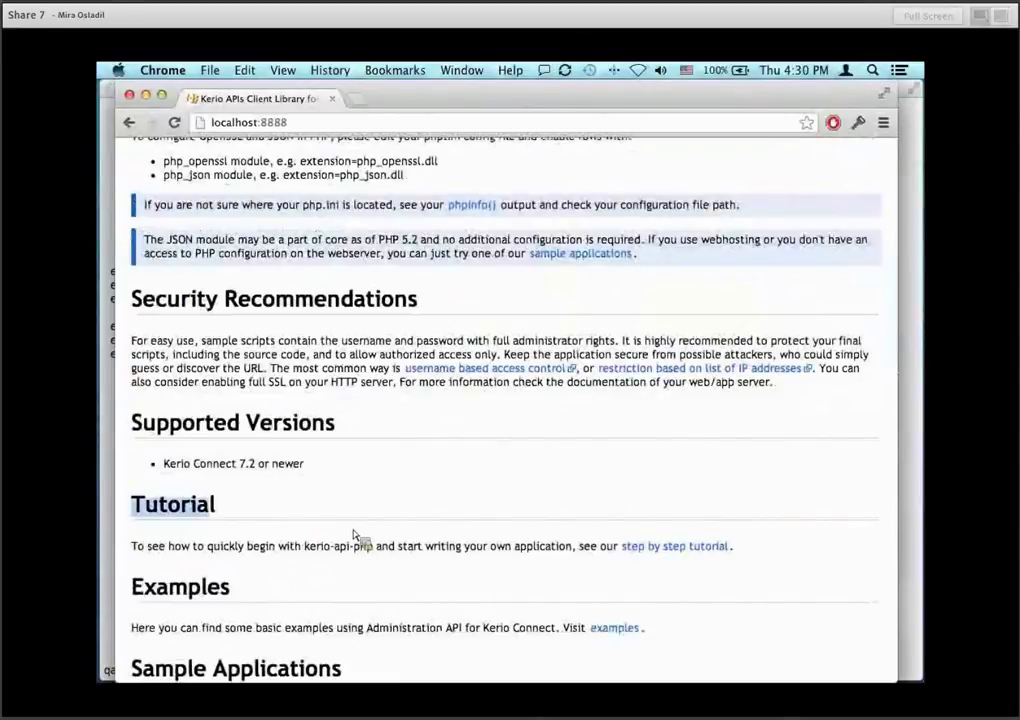
Highlight the Sample Applications and Environment Setup headings and the 'sample applications' link text.
scroll(355, 535, down, 5)
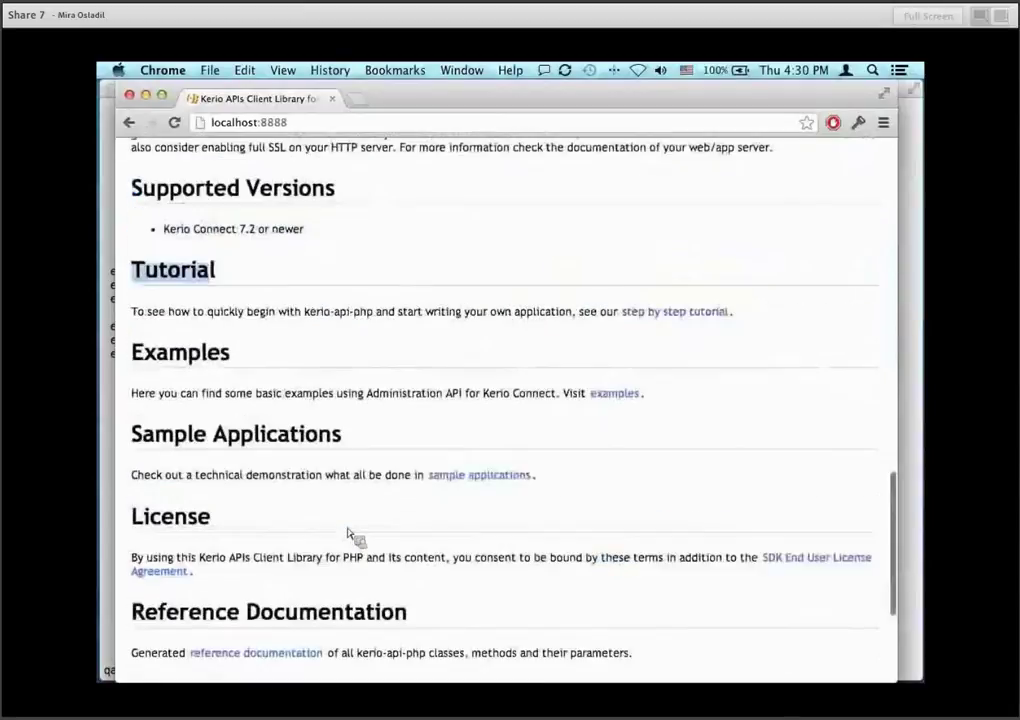
drag(134, 336, 312, 337)
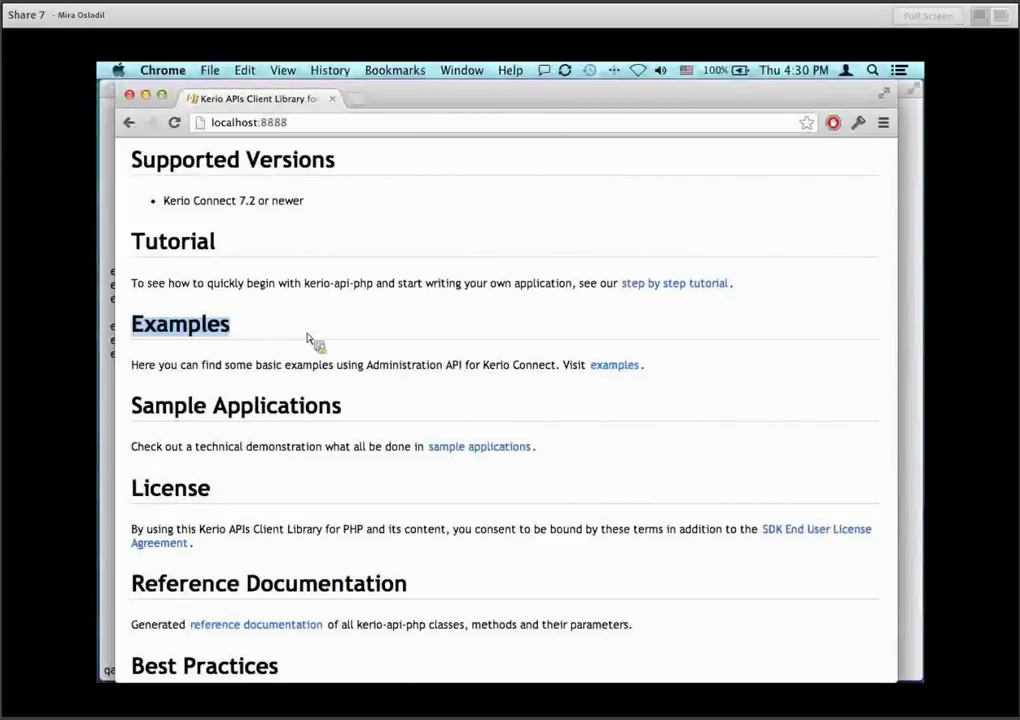
drag(133, 408, 316, 480)
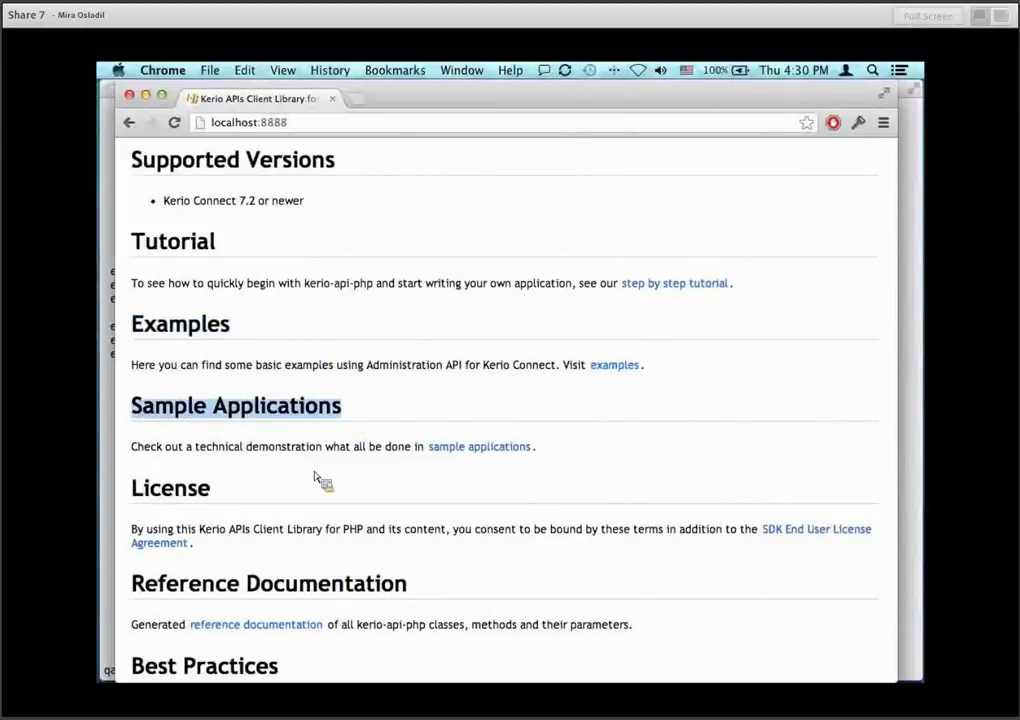
scroll(250, 490, down, 4)
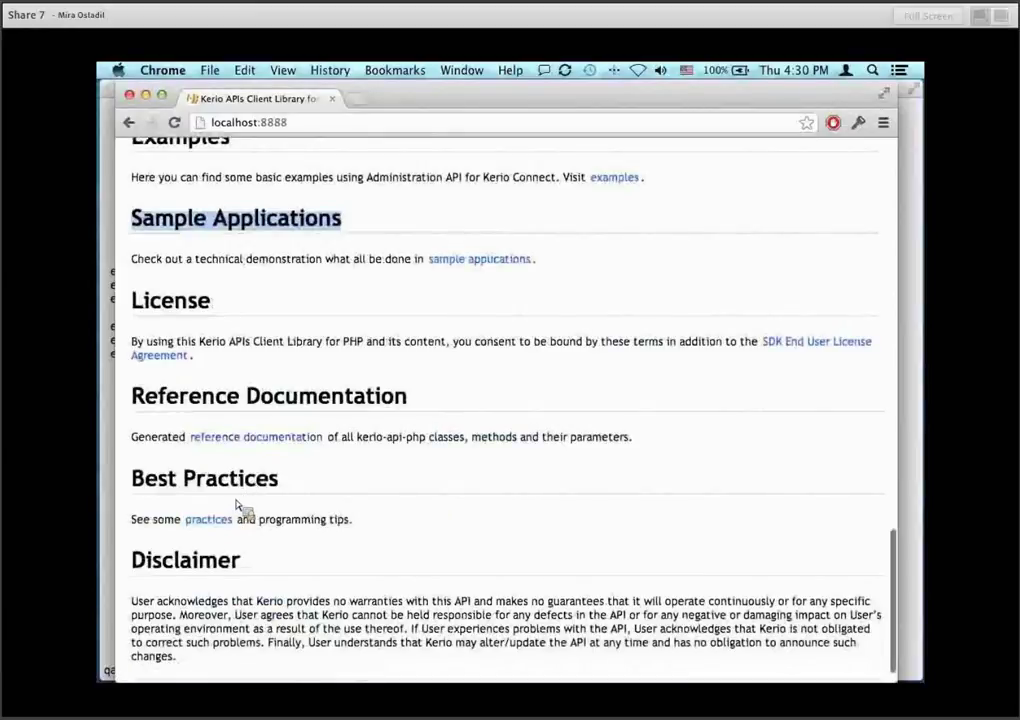
scroll(451, 487, up, 3)
scroll(451, 487, up, 4)
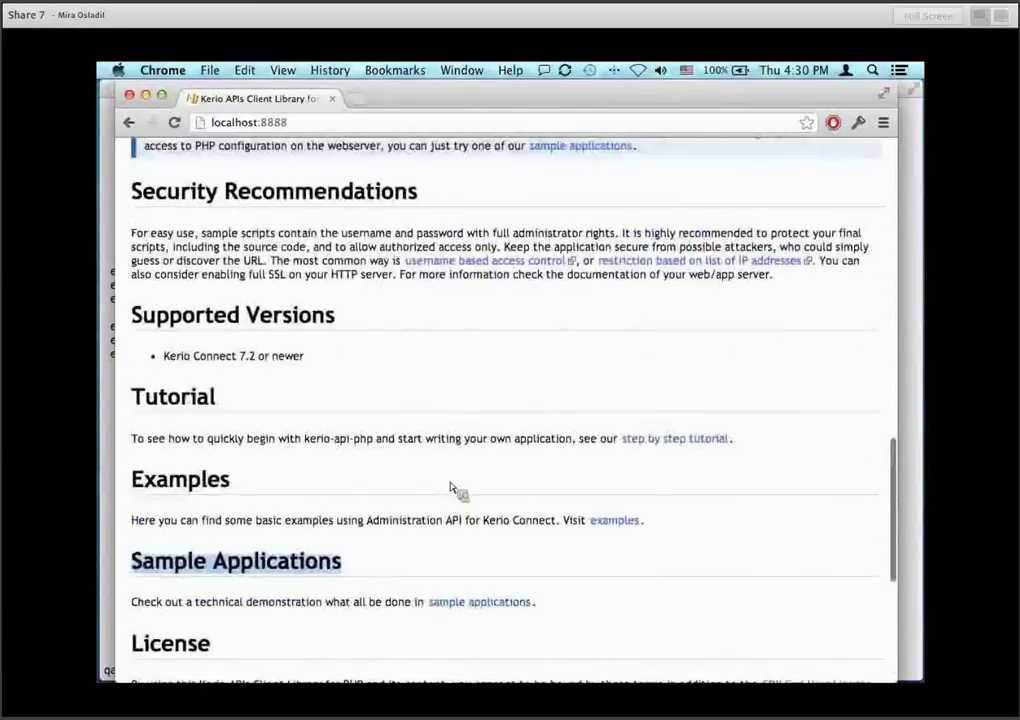
scroll(451, 487, up, 5)
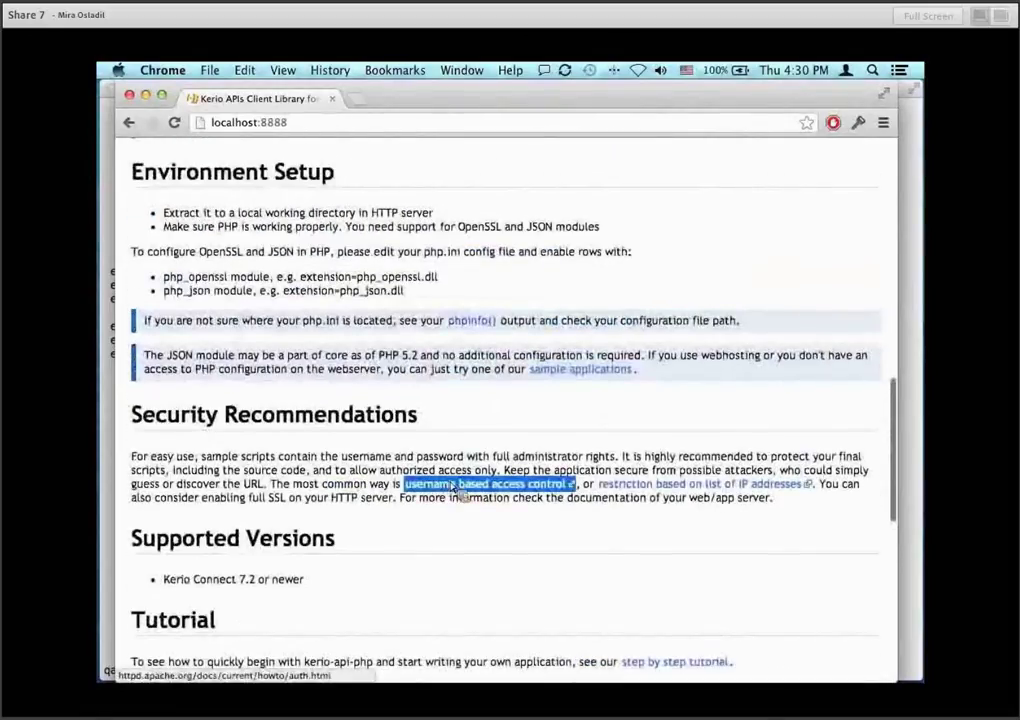
click(458, 487)
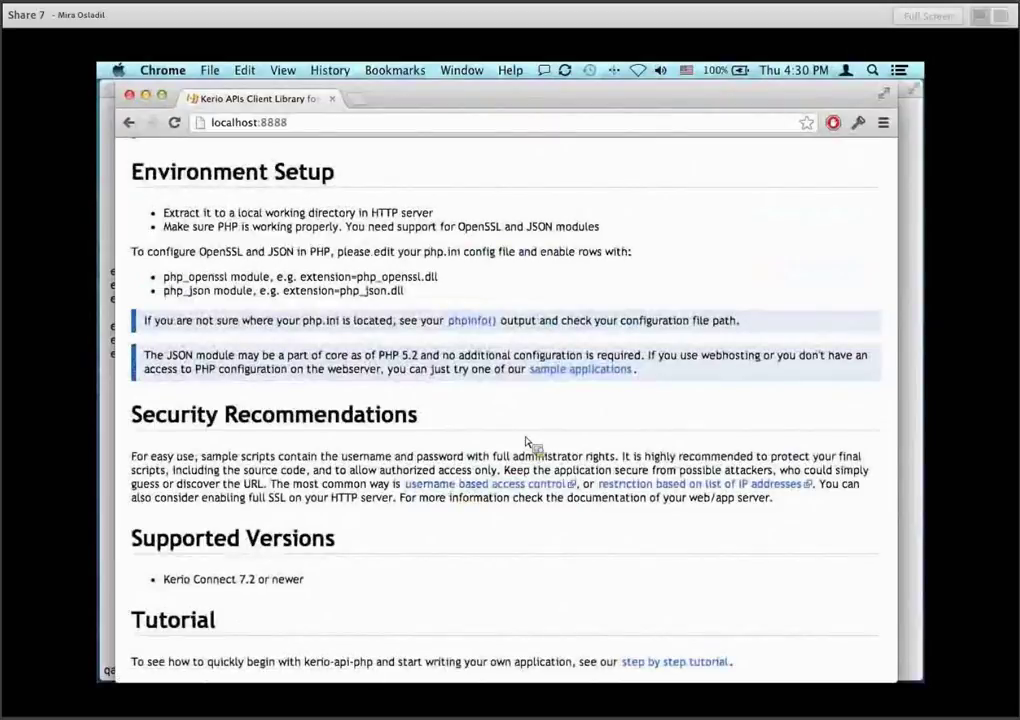
scroll(527, 443, up, 3)
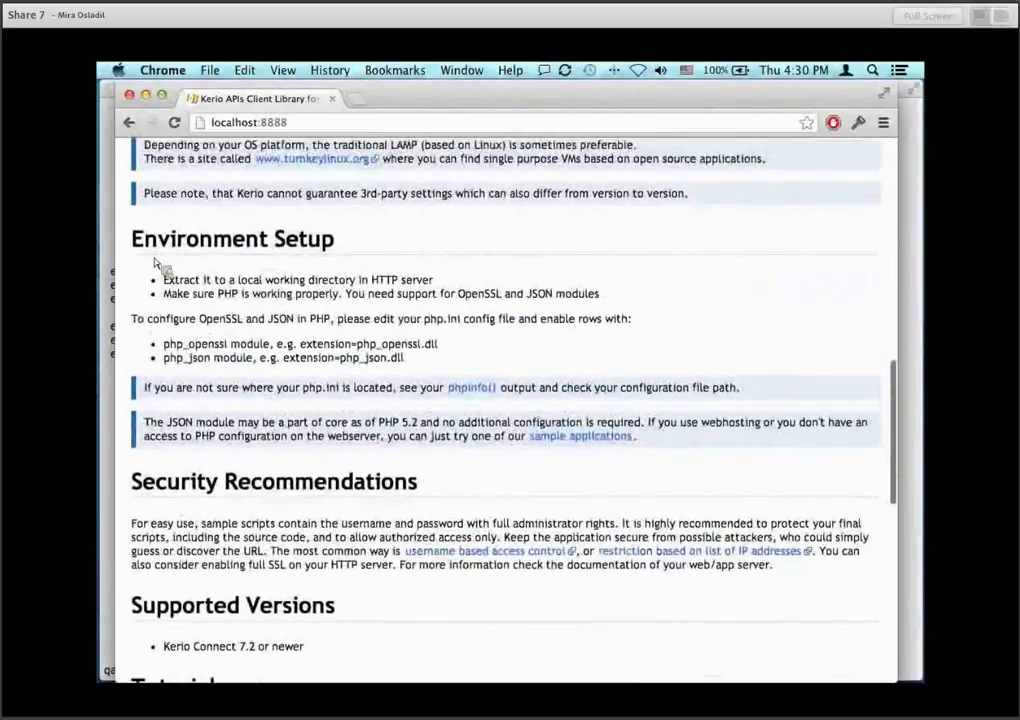
drag(155, 263, 337, 257)
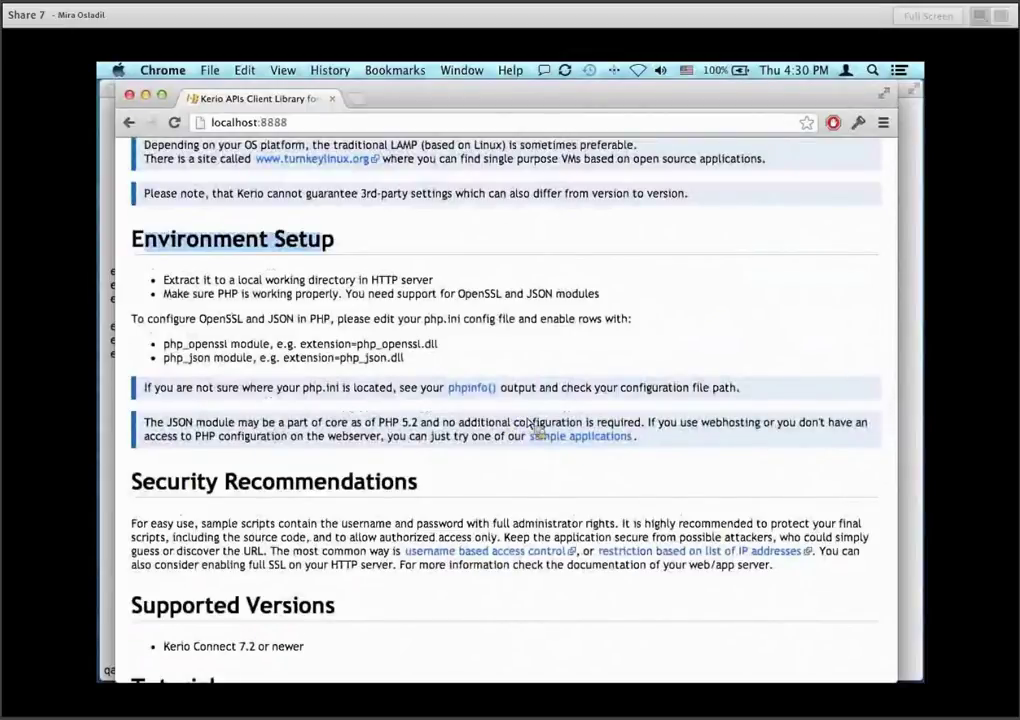
drag(533, 430, 565, 446)
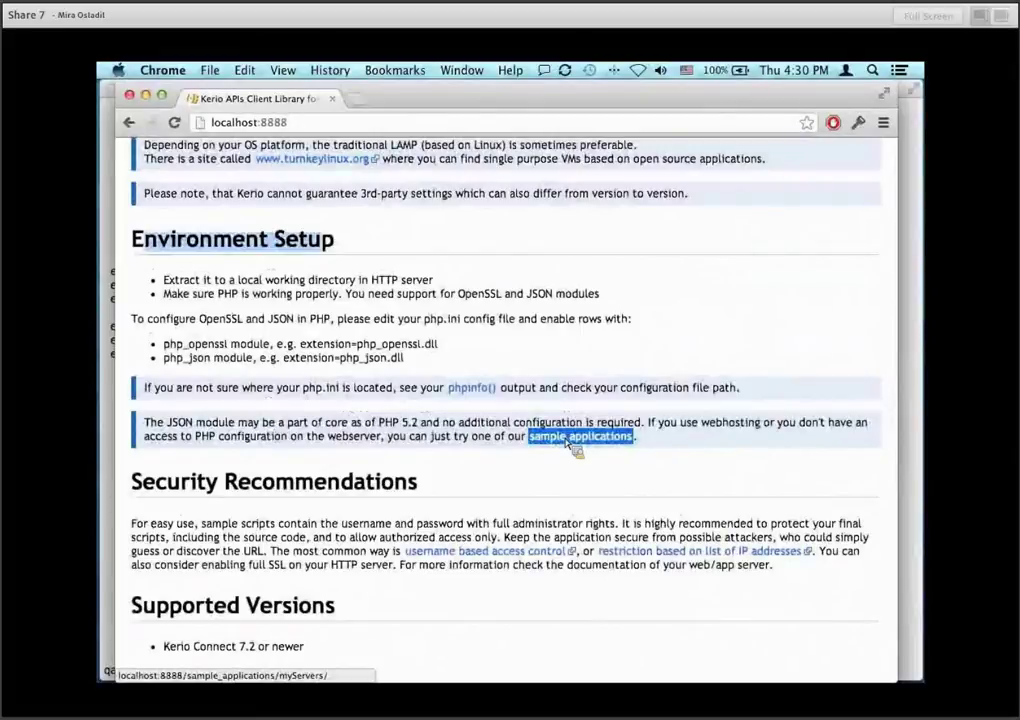
Open the sample applications link, then Add server, and enter hostname connect.demo.kerio.com.
click(567, 440)
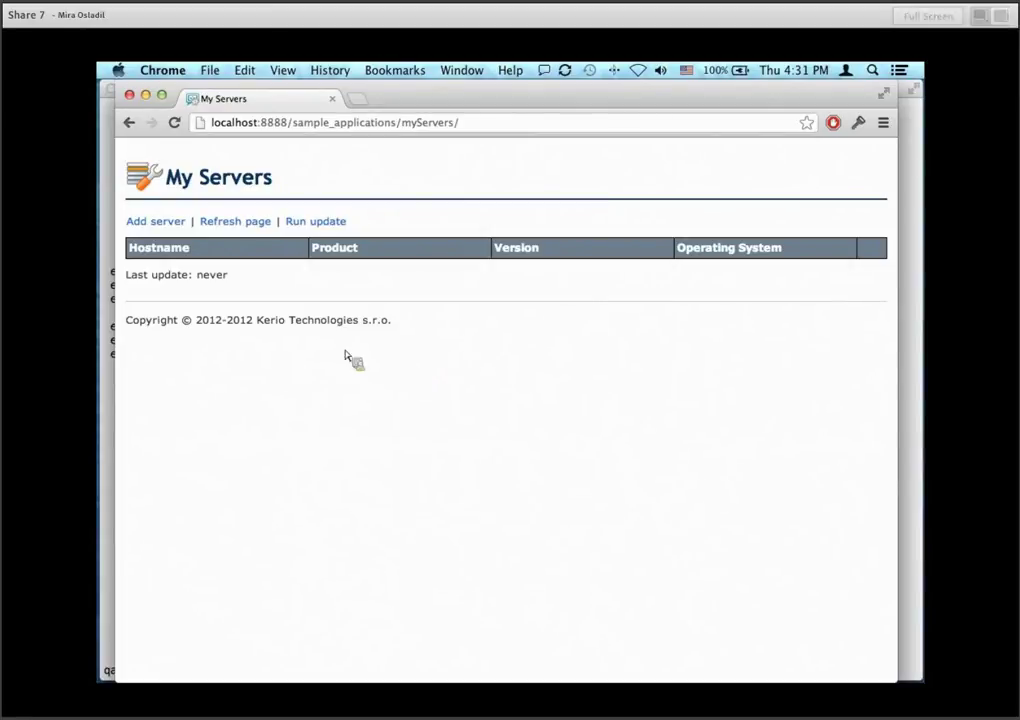
click(170, 225)
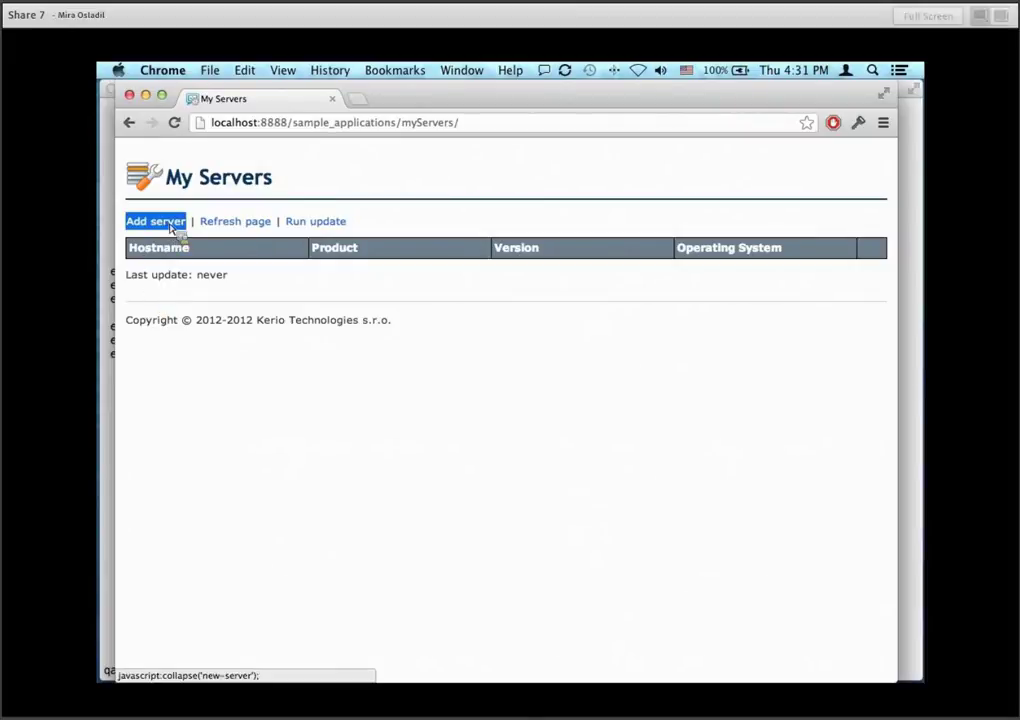
click(233, 262)
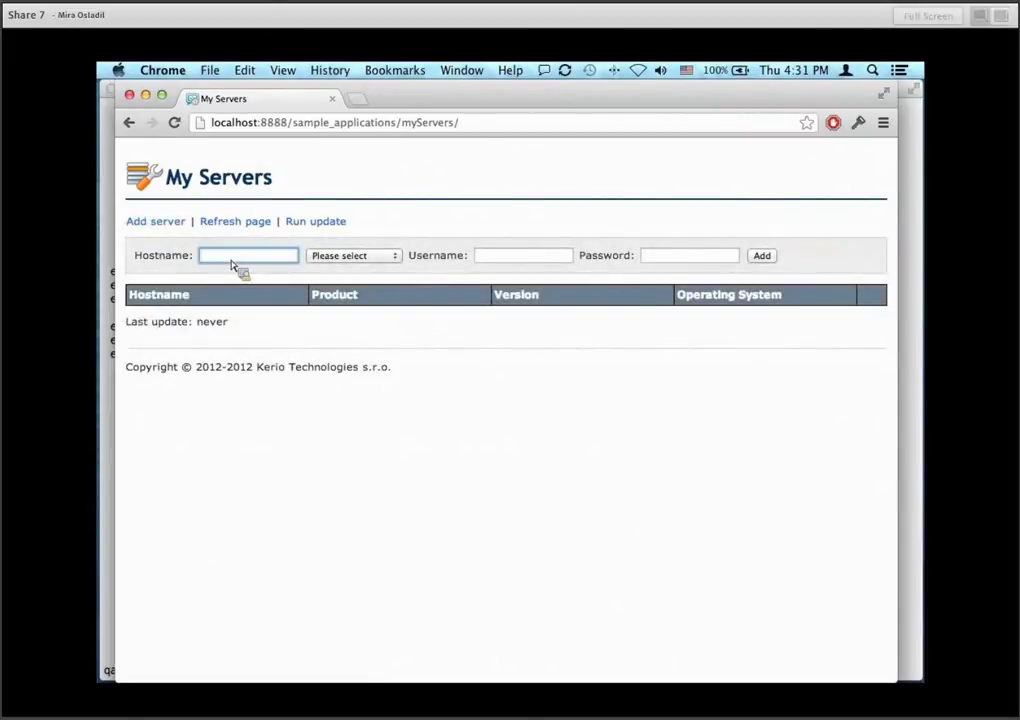
text(connect.demo.k)
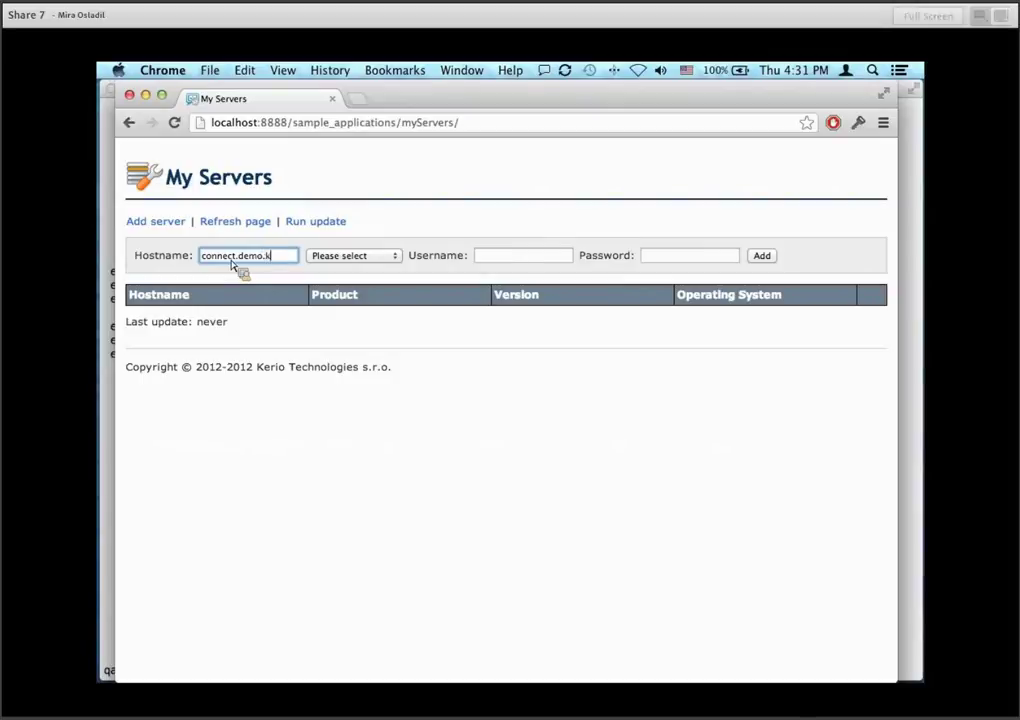
text(erio.com)
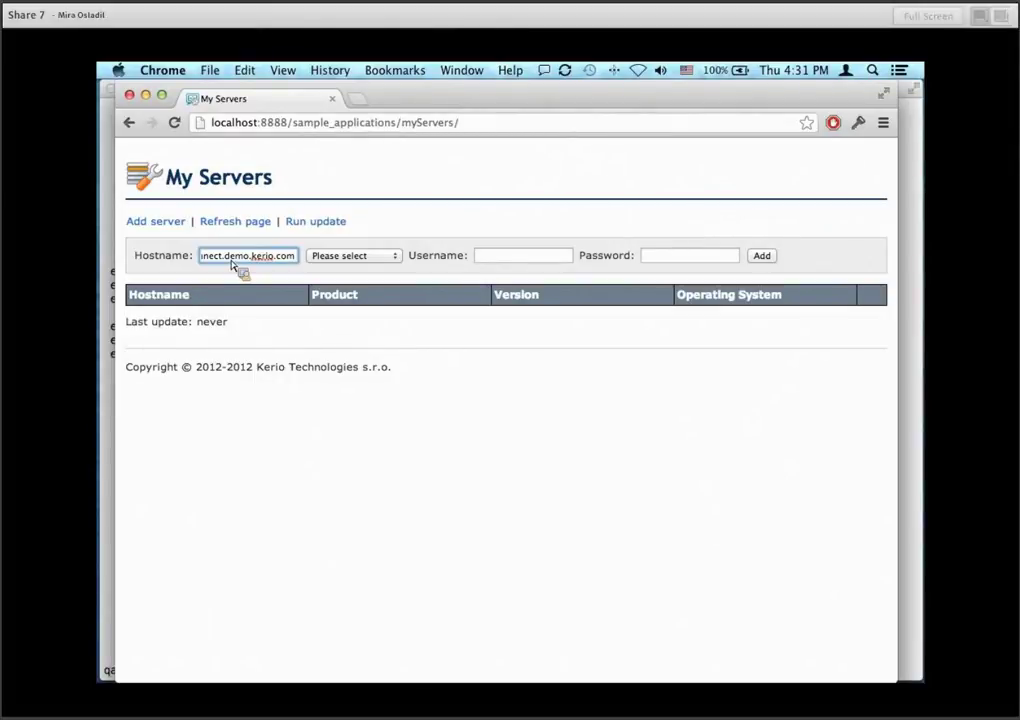
key(Home)
click(383, 257)
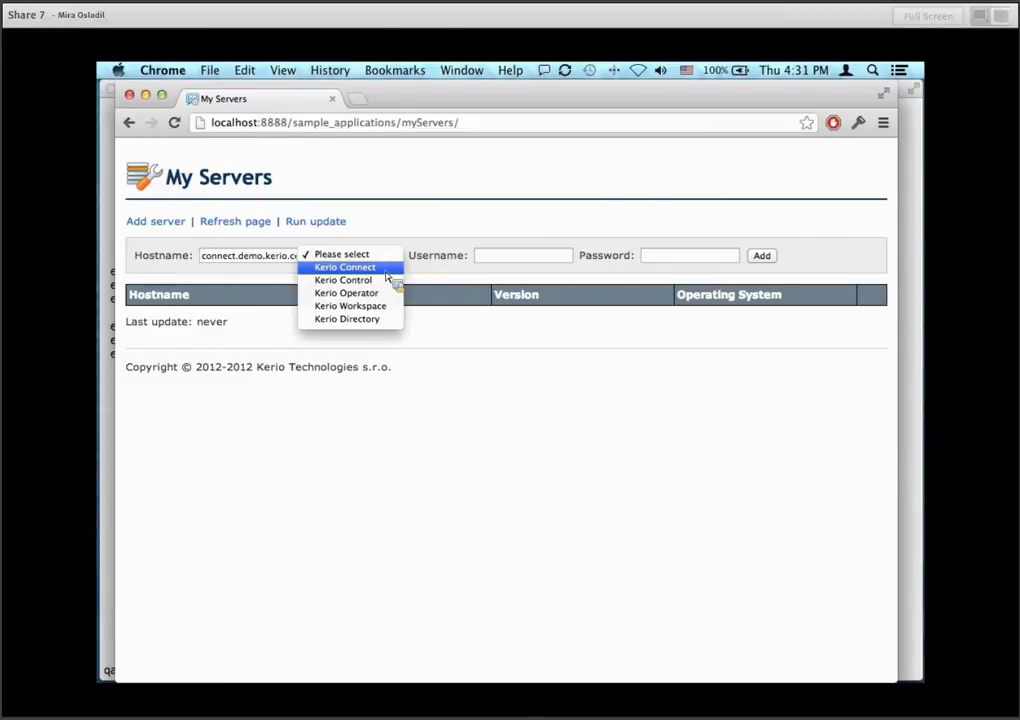
key(XF86AudioLowerVolume)
key(super+Tab)
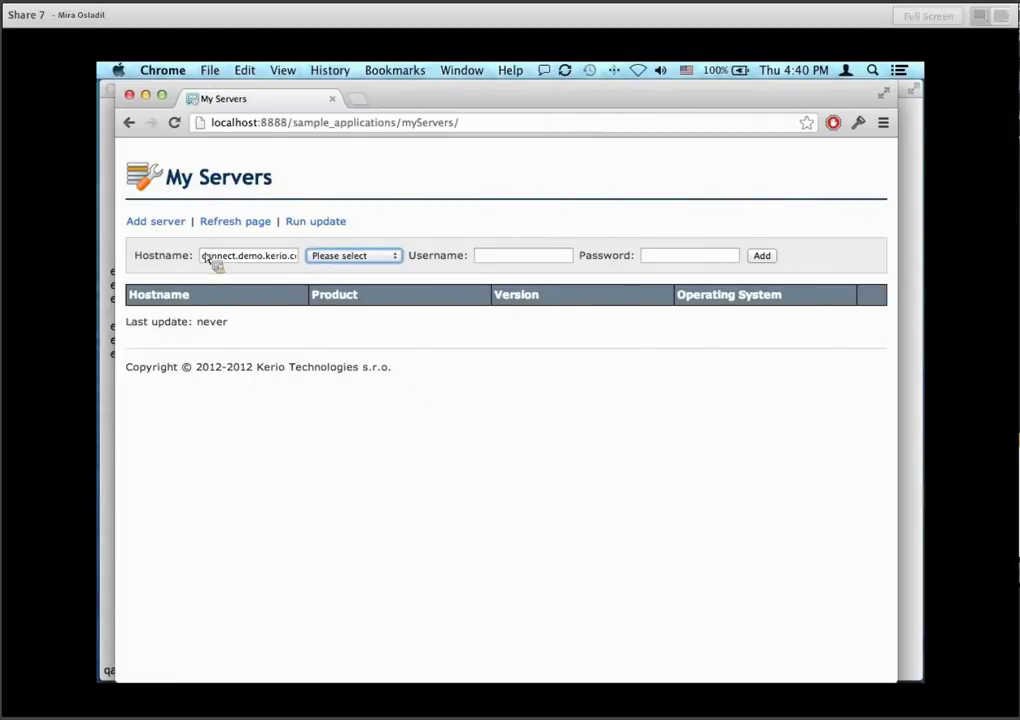
drag(200, 221, 270, 222)
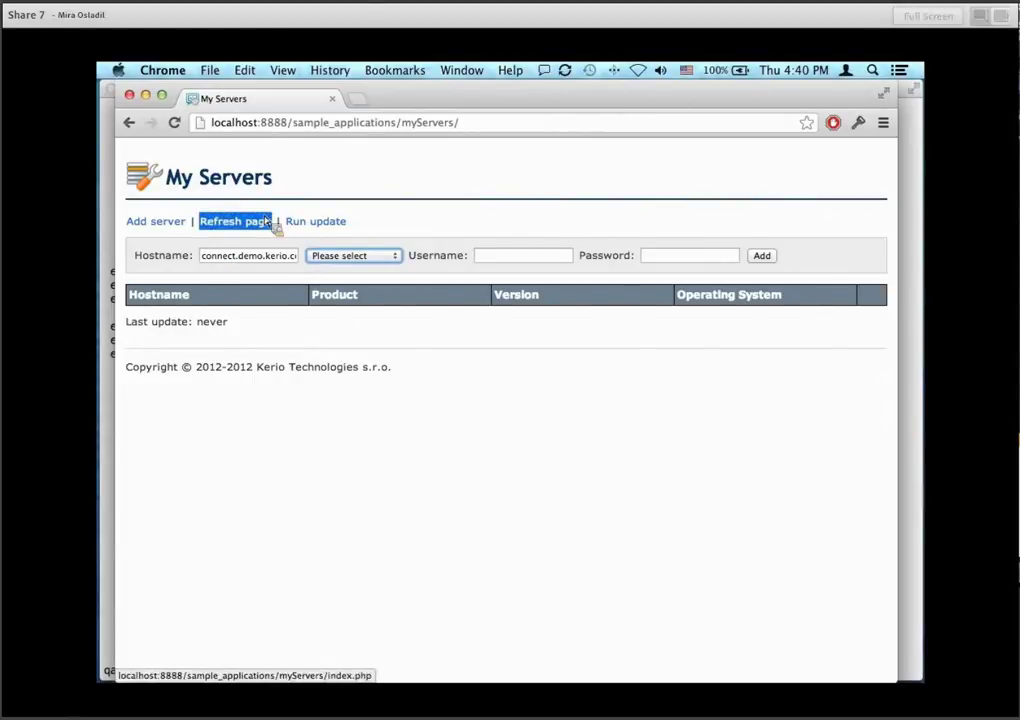
click(270, 223)
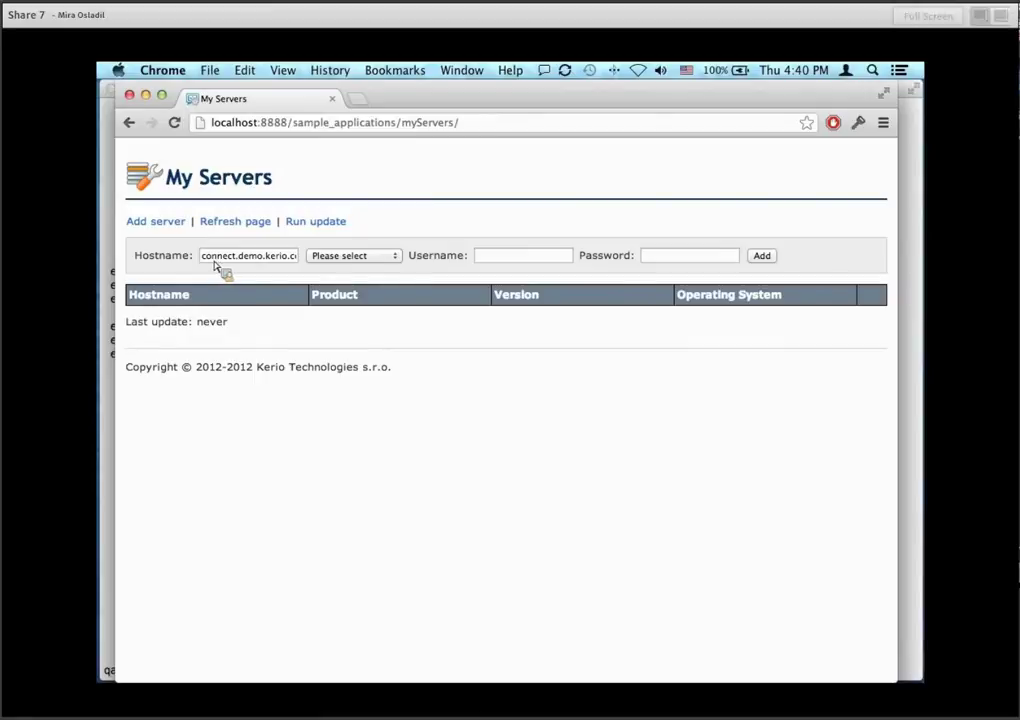
Choose Kerio Connect as product, enter the demo administrator username and password, and add the server.
click(338, 258)
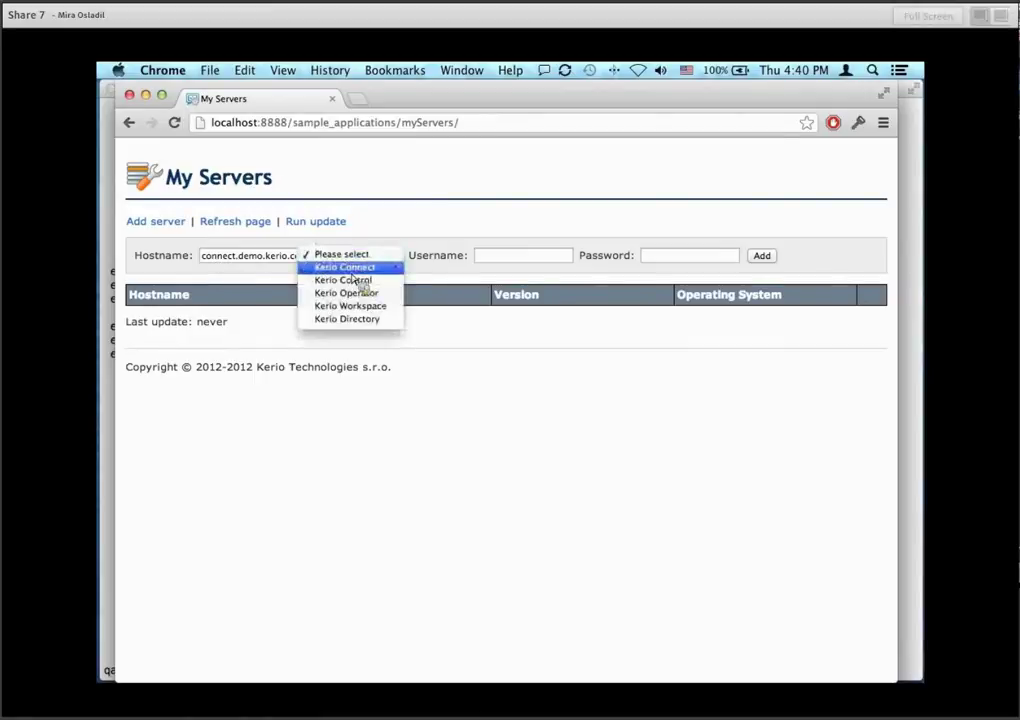
click(383, 272)
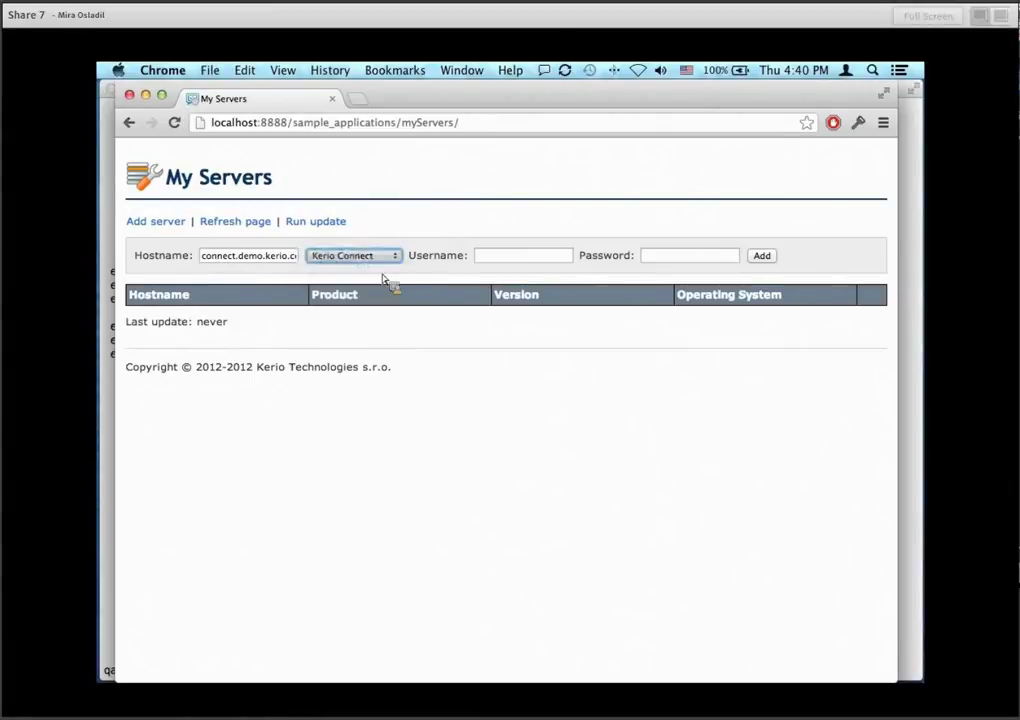
click(497, 260)
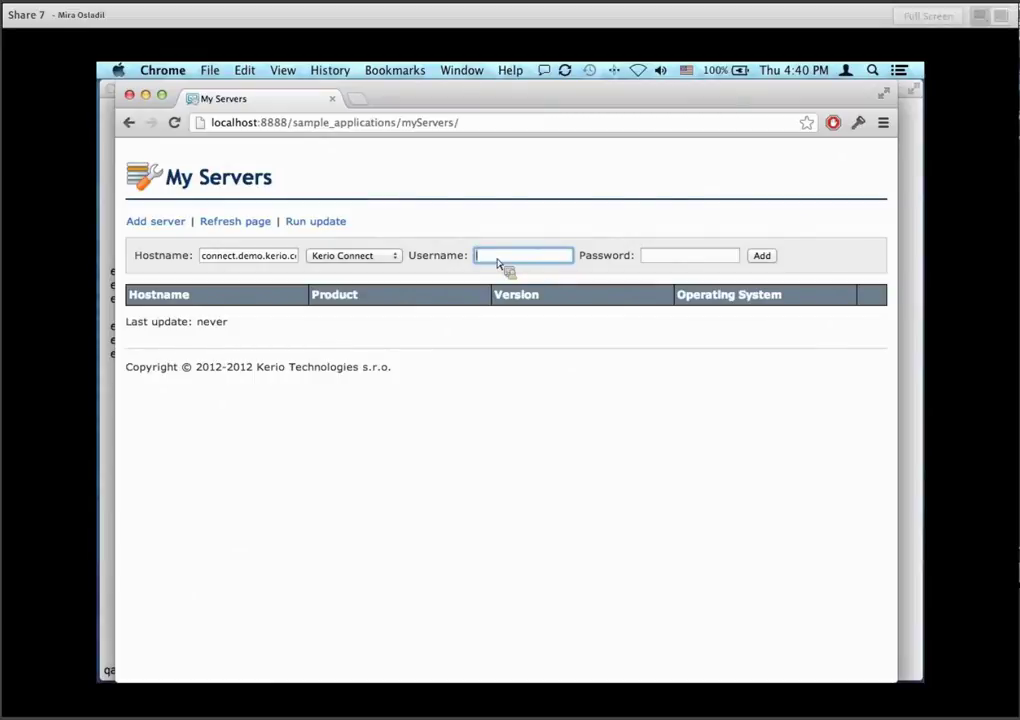
text(admindemo)
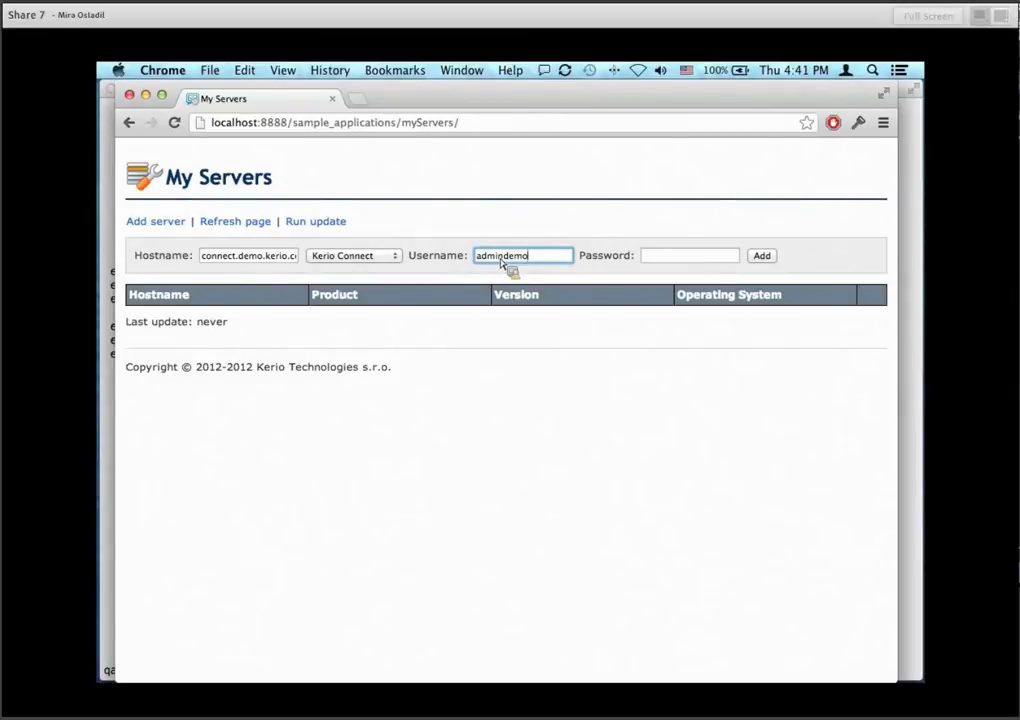
click(665, 262)
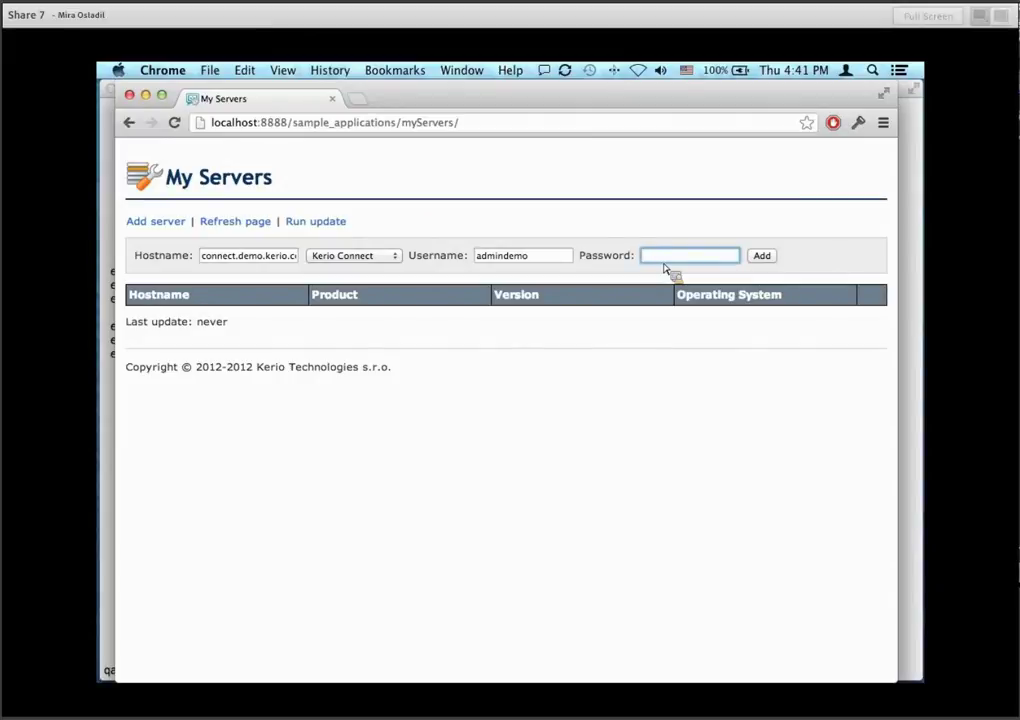
text(demodemo)
click(760, 257)
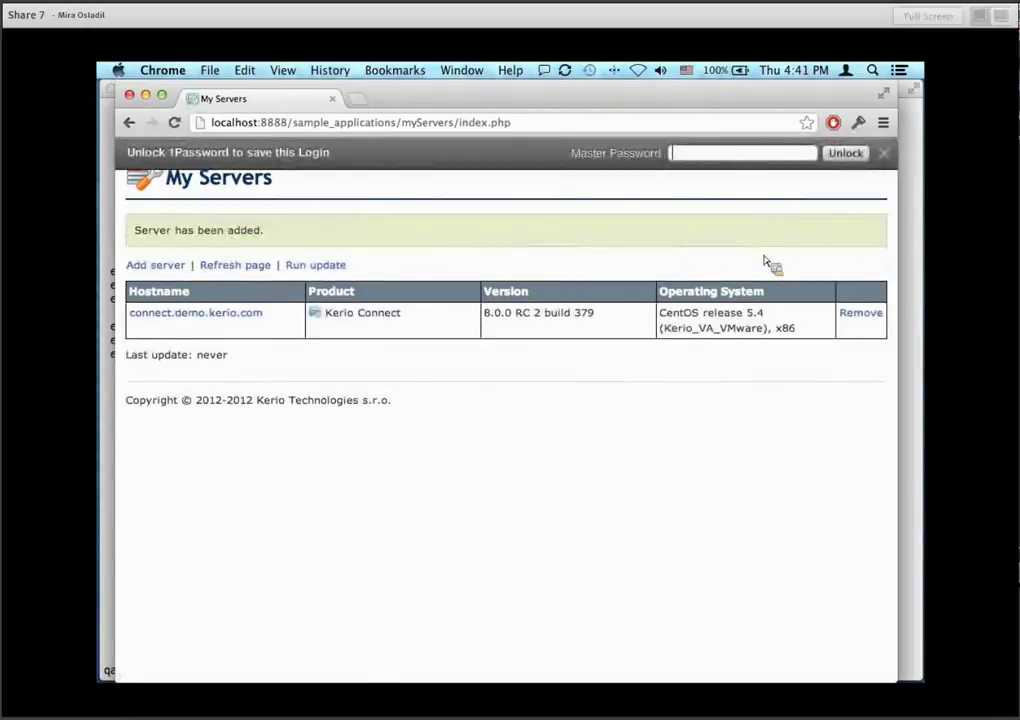
click(884, 153)
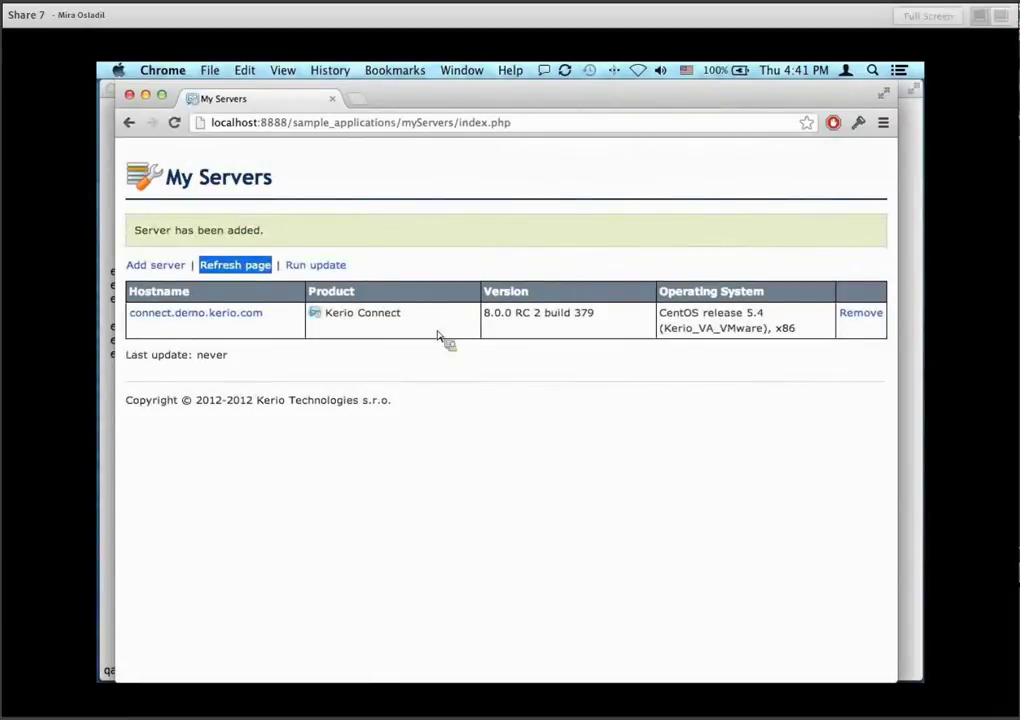
click(194, 246)
click(176, 266)
click(396, 299)
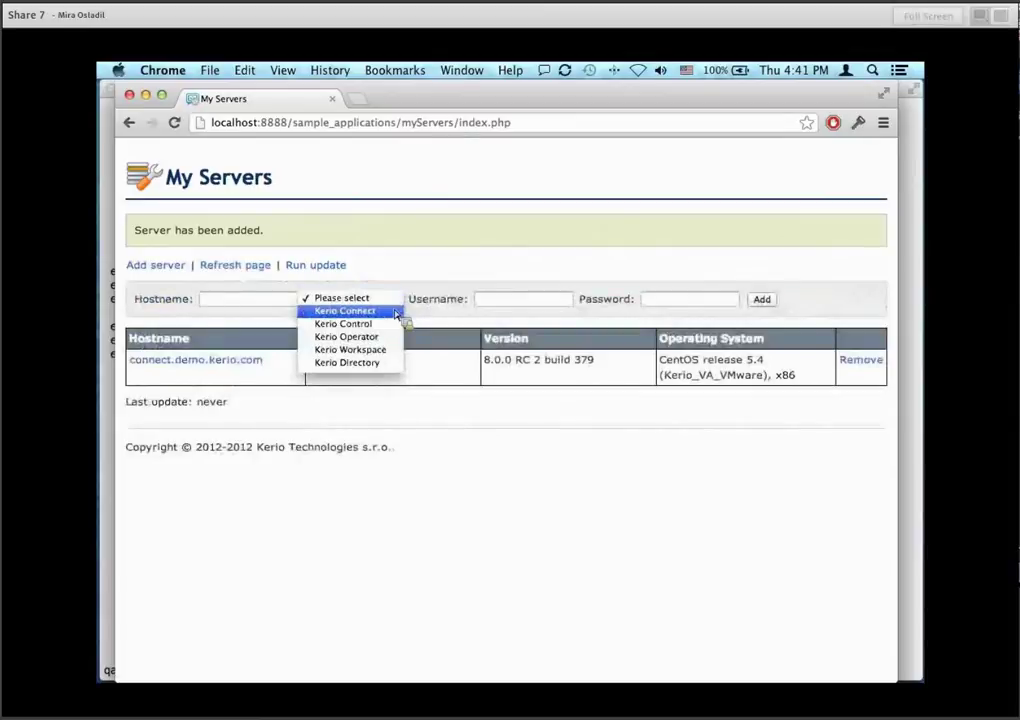
click(480, 395)
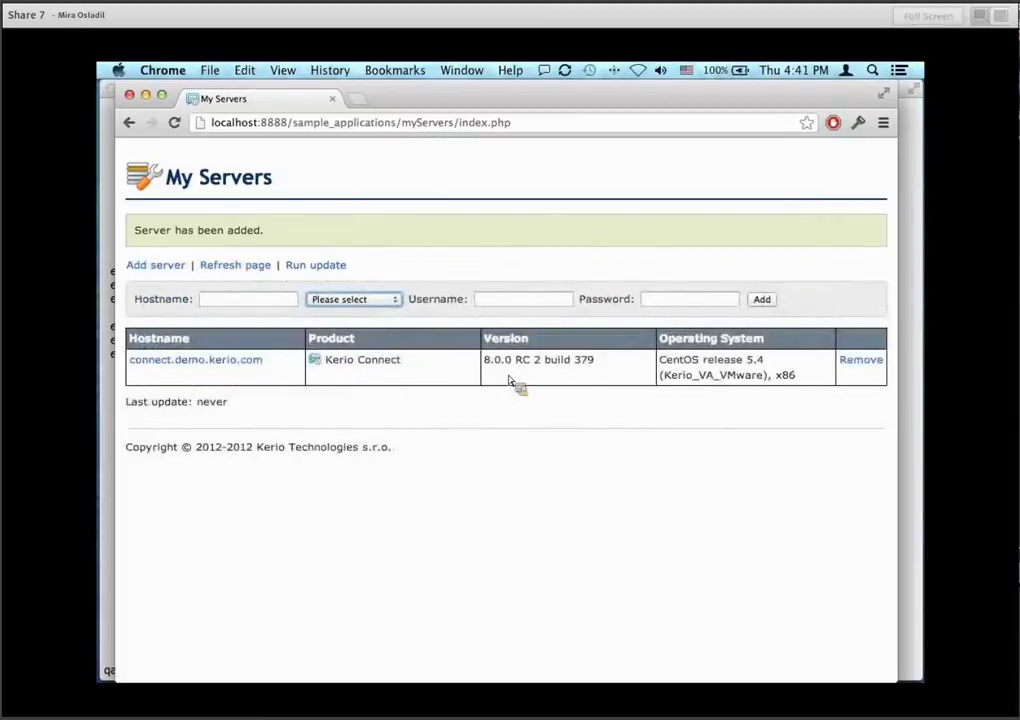
drag(486, 362, 603, 369)
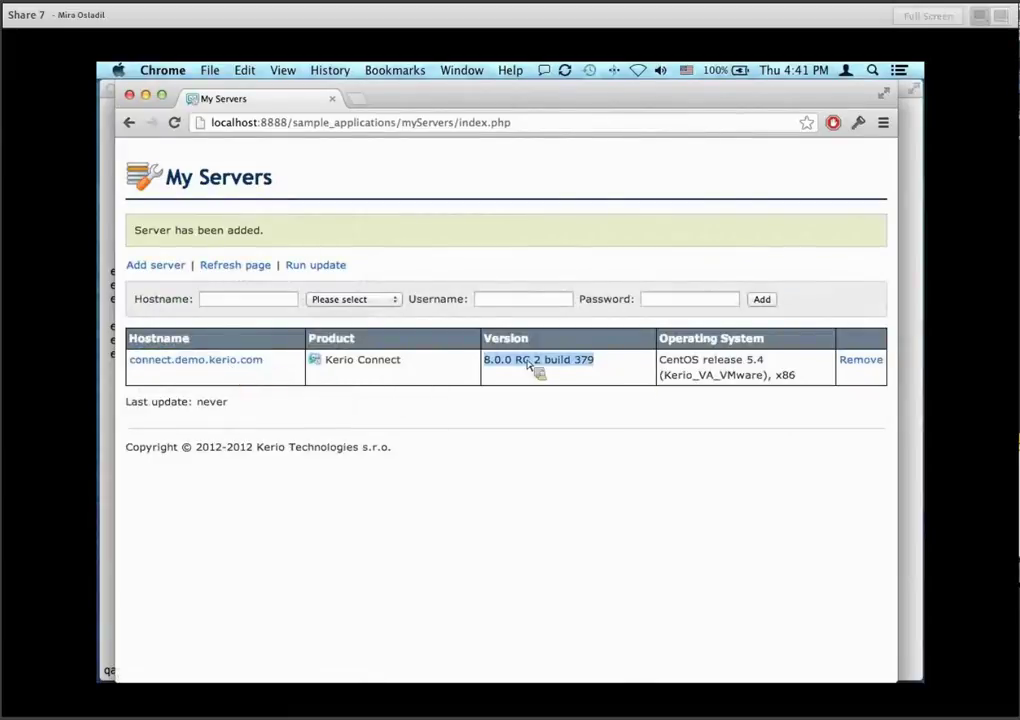
drag(659, 362, 797, 446)
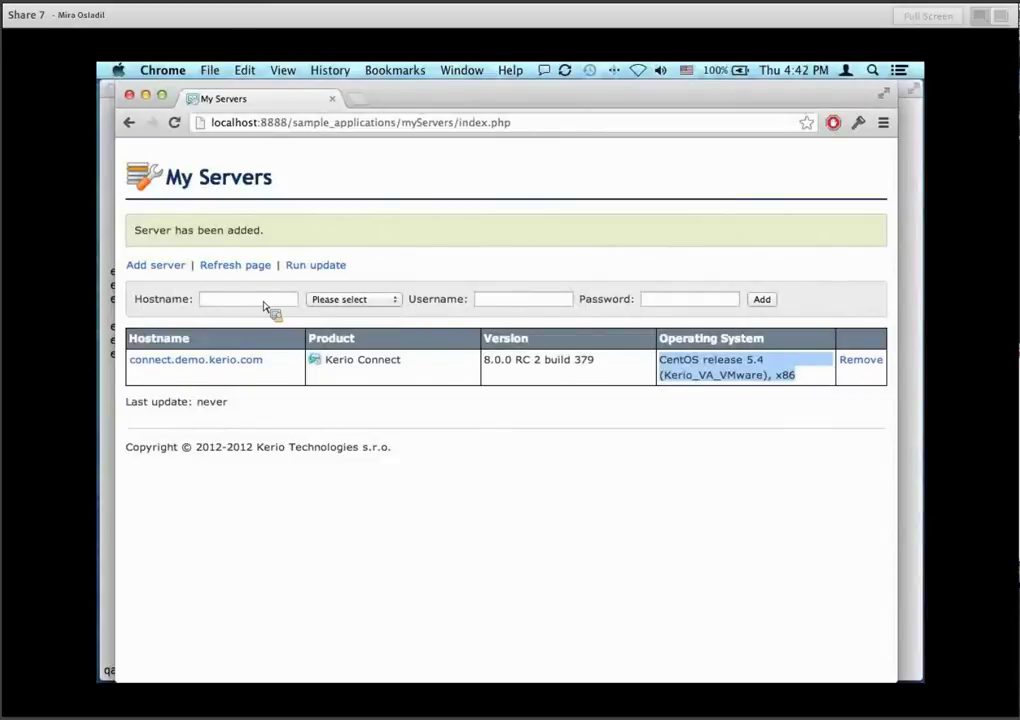
key(XF86AudioLowerVolume)
key(XF86AudioLowerVolume)
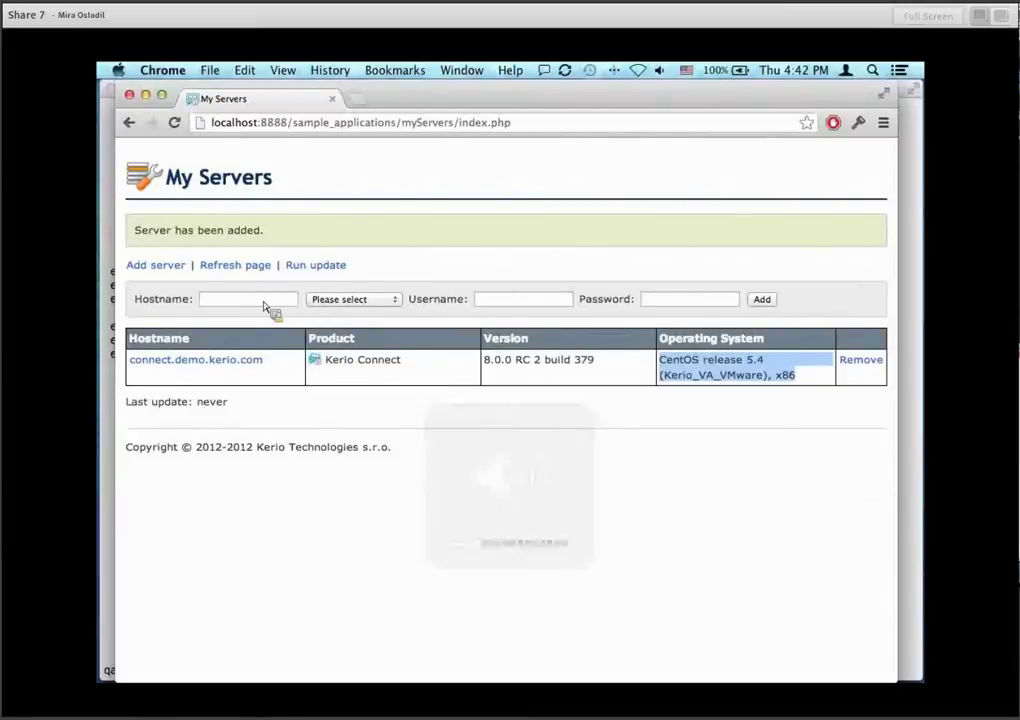
key(XF86AudioRaiseVolume)
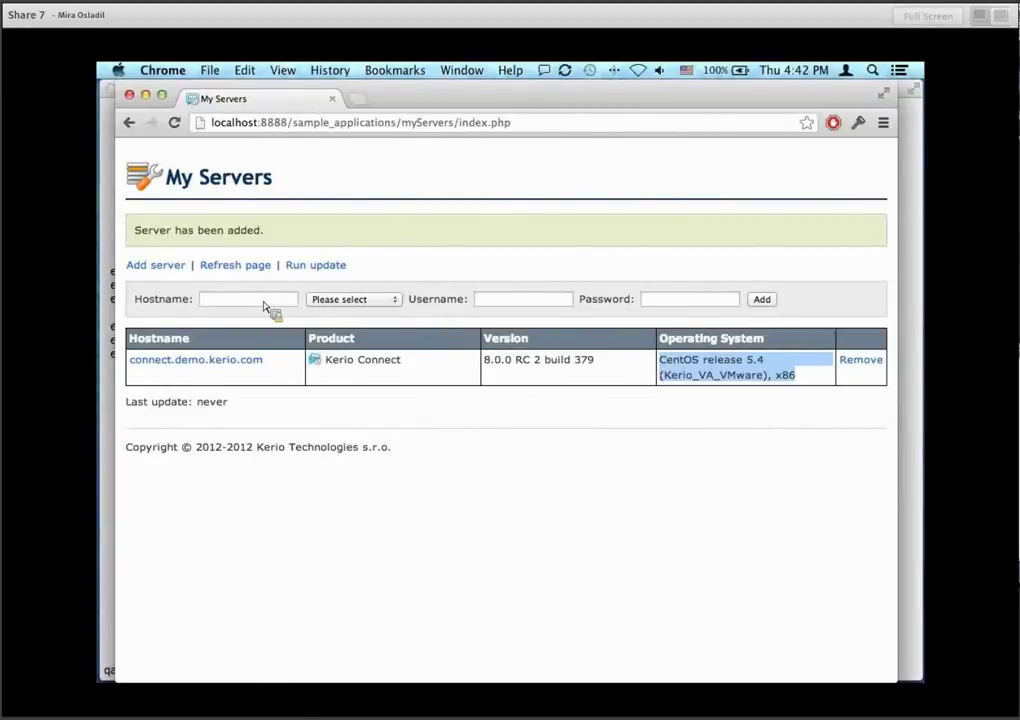
click(265, 303)
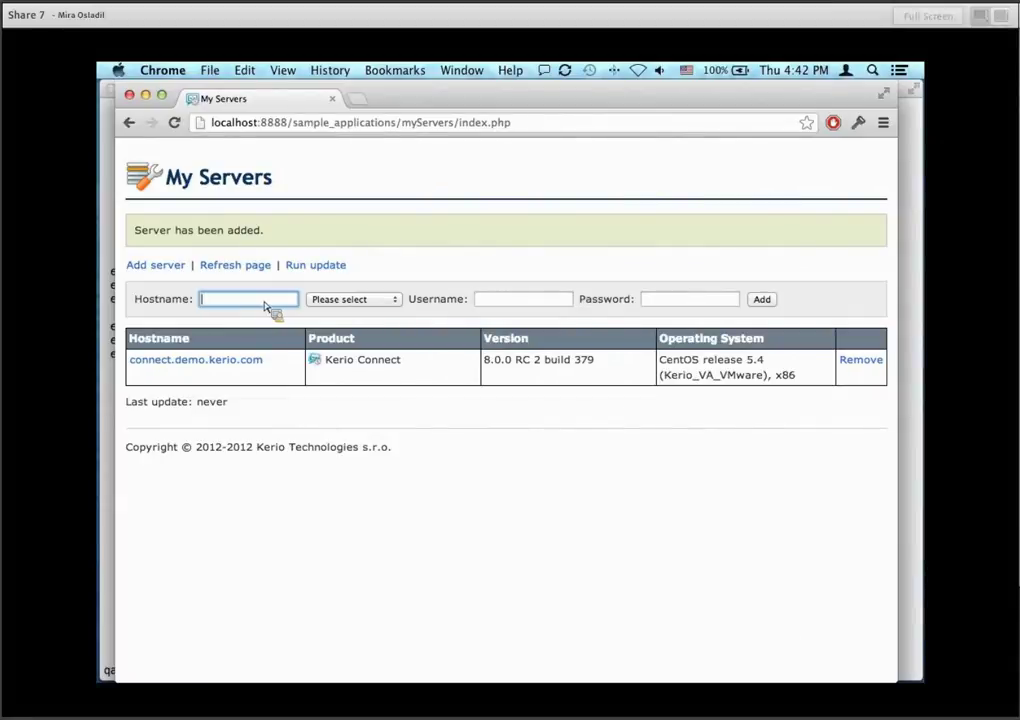
drag(533, 360, 592, 369)
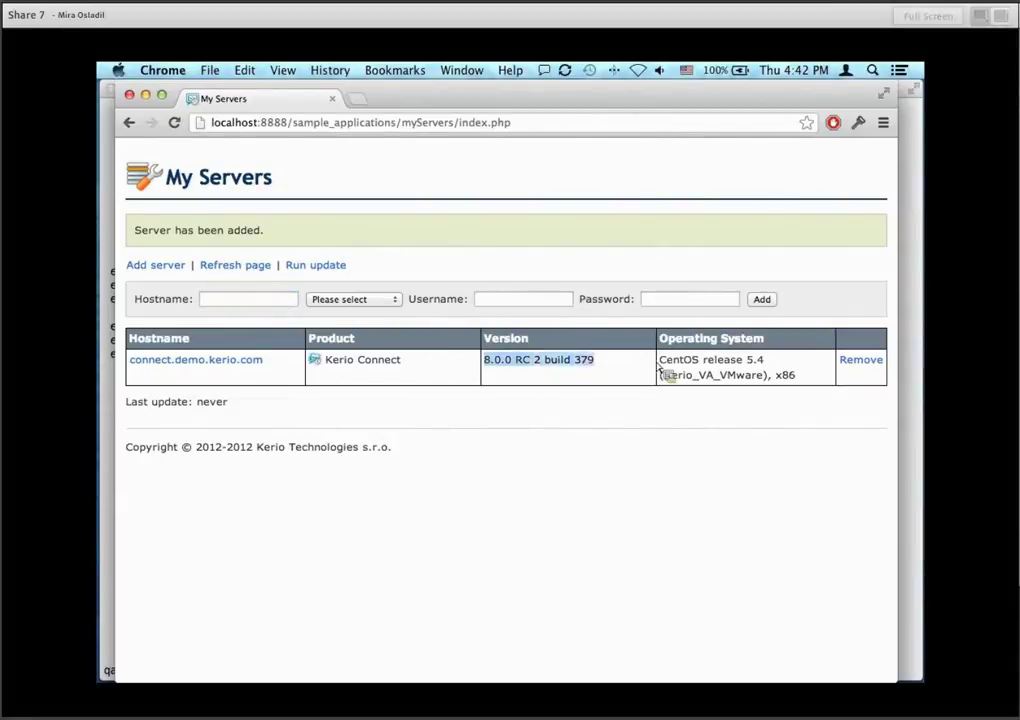
drag(663, 366, 810, 377)
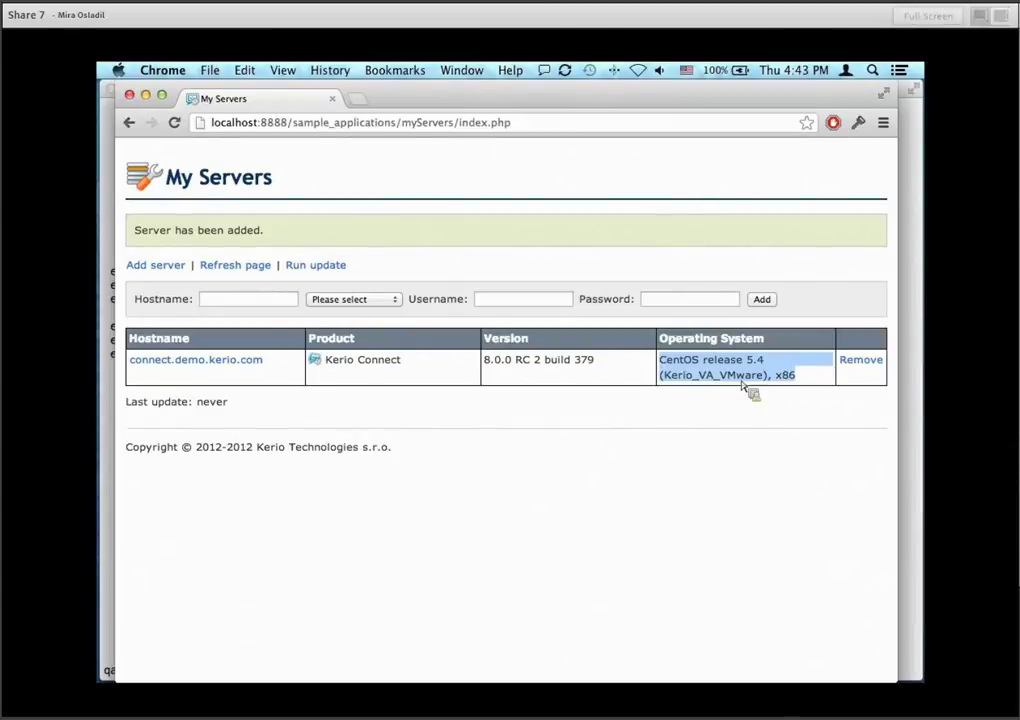
click(258, 299)
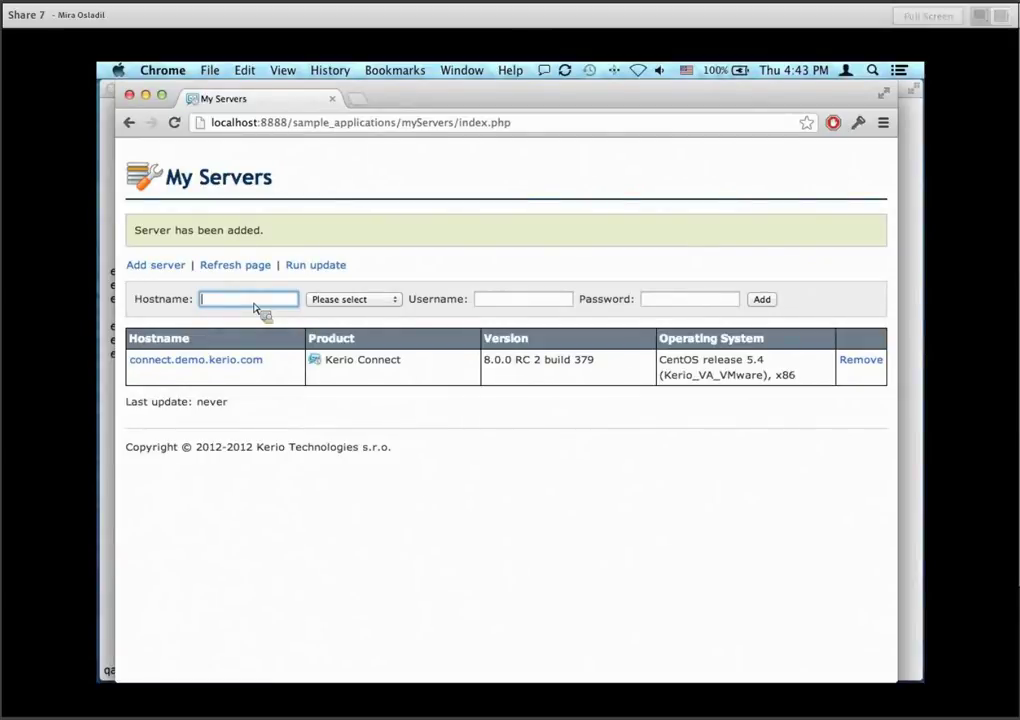
Enter hostname control.demo.kerio.com, choose Kerio Control, and type the demo administrator username.
text(co)
text(ntrol.demo.)
text(kerio.com)
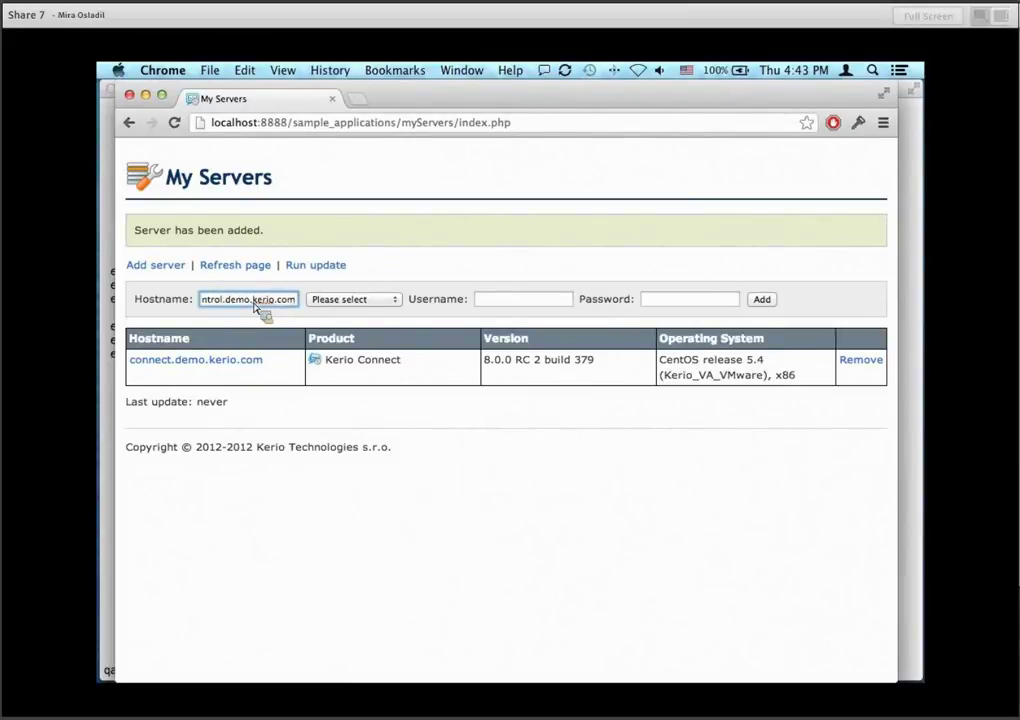
click(352, 299)
click(345, 311)
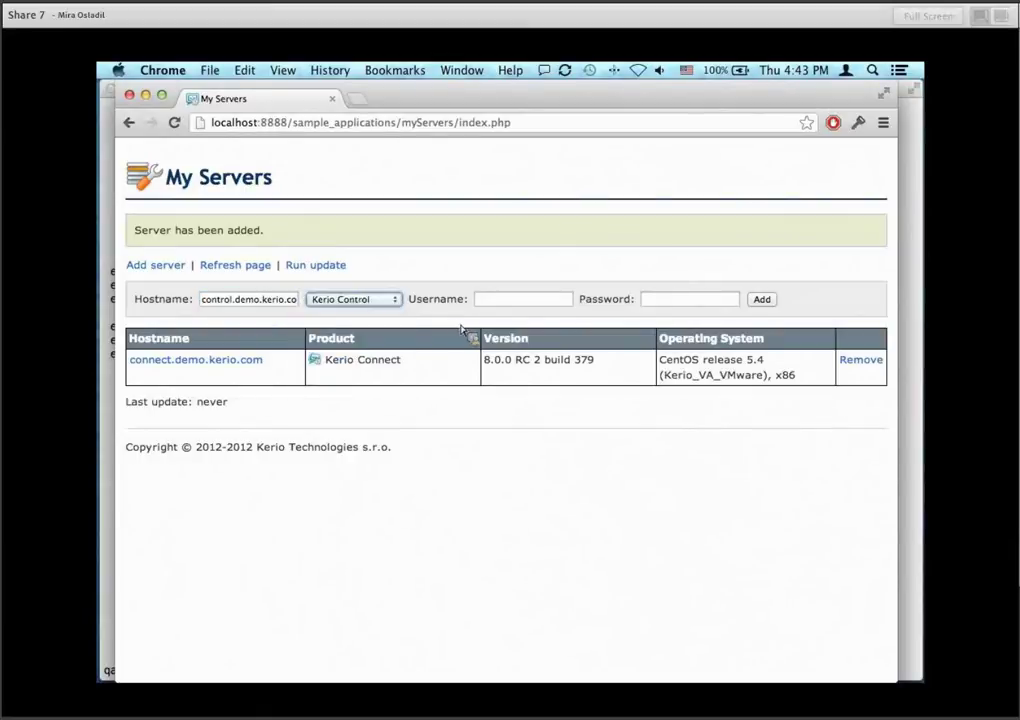
click(522, 300)
text(admindeo)
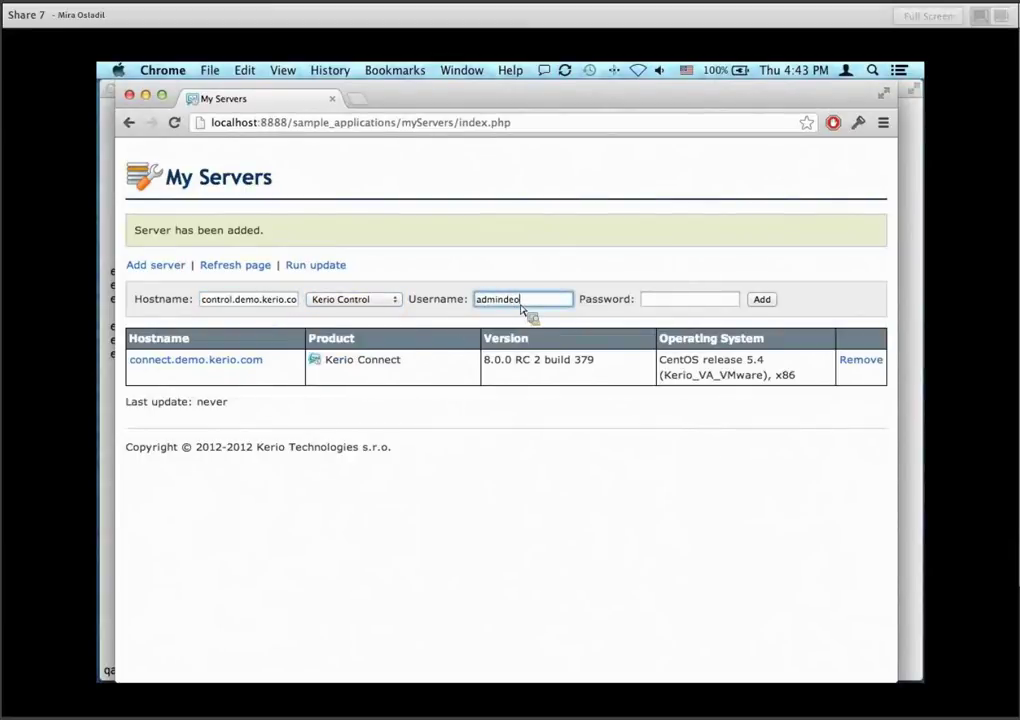
key(BackSpace)
text(mo)
Enter the demo password, double-check the hostname, and add the Kerio Control server.
key(Tab)
text(demo)
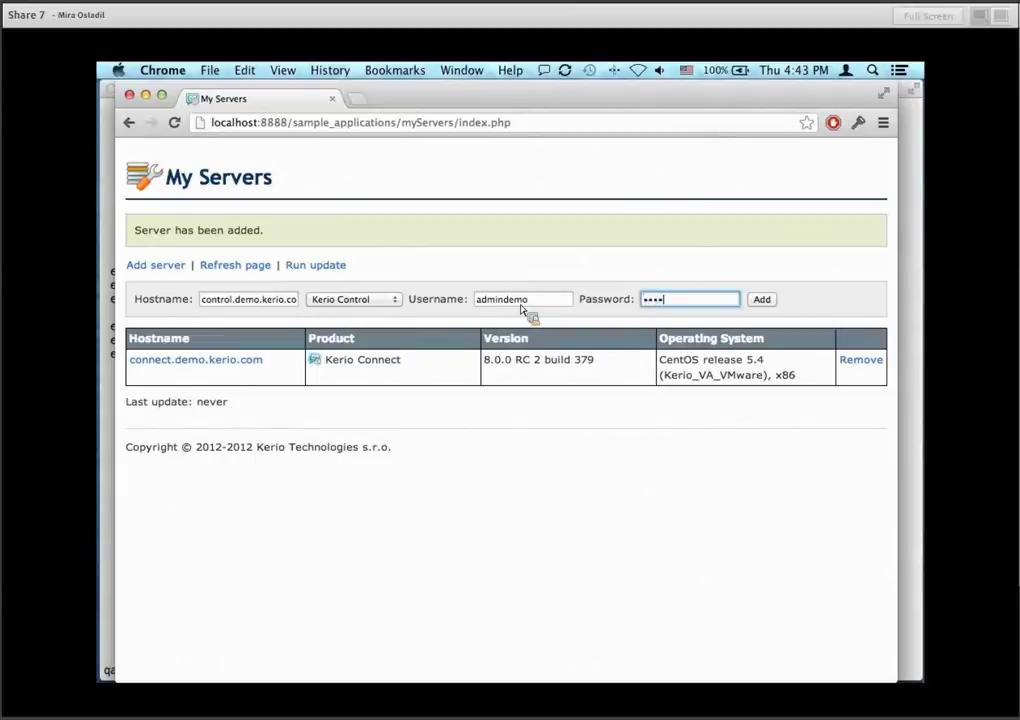
key(BackSpace)
key(BackSpace)
key(BackSpace)
key(BackSpace)
text(demo1234)
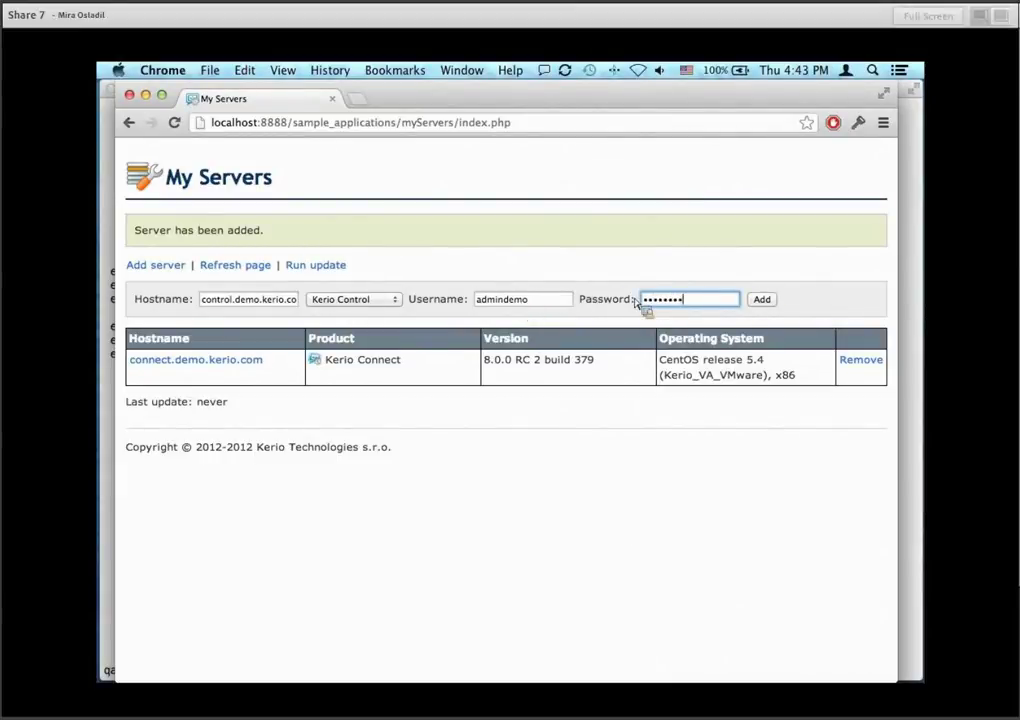
click(219, 302)
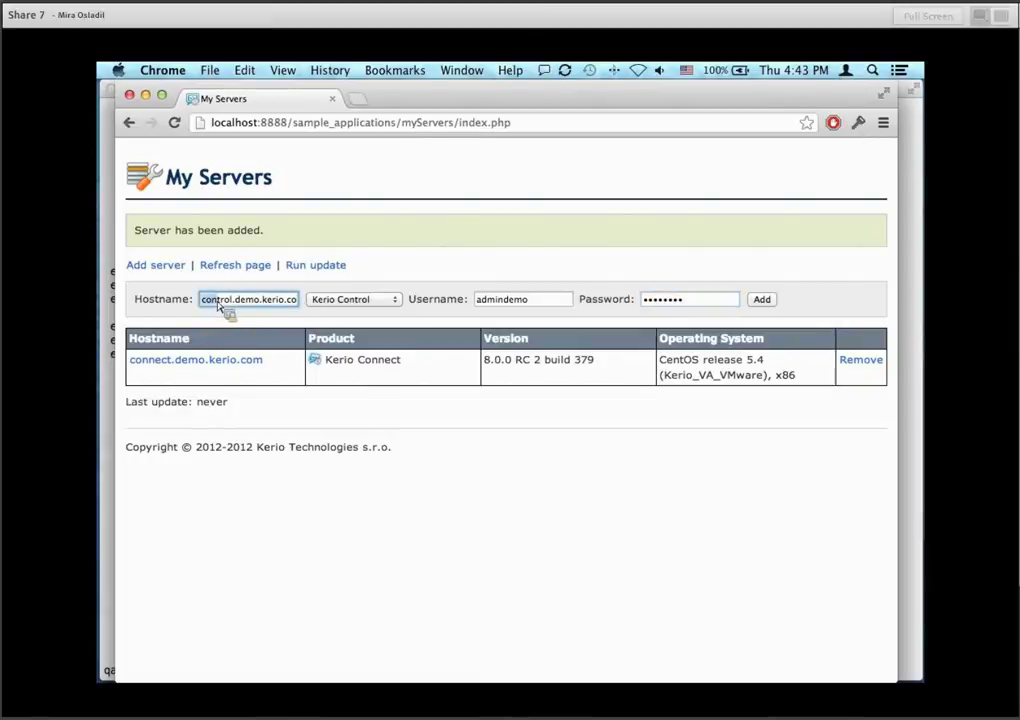
drag(219, 305, 341, 303)
click(762, 300)
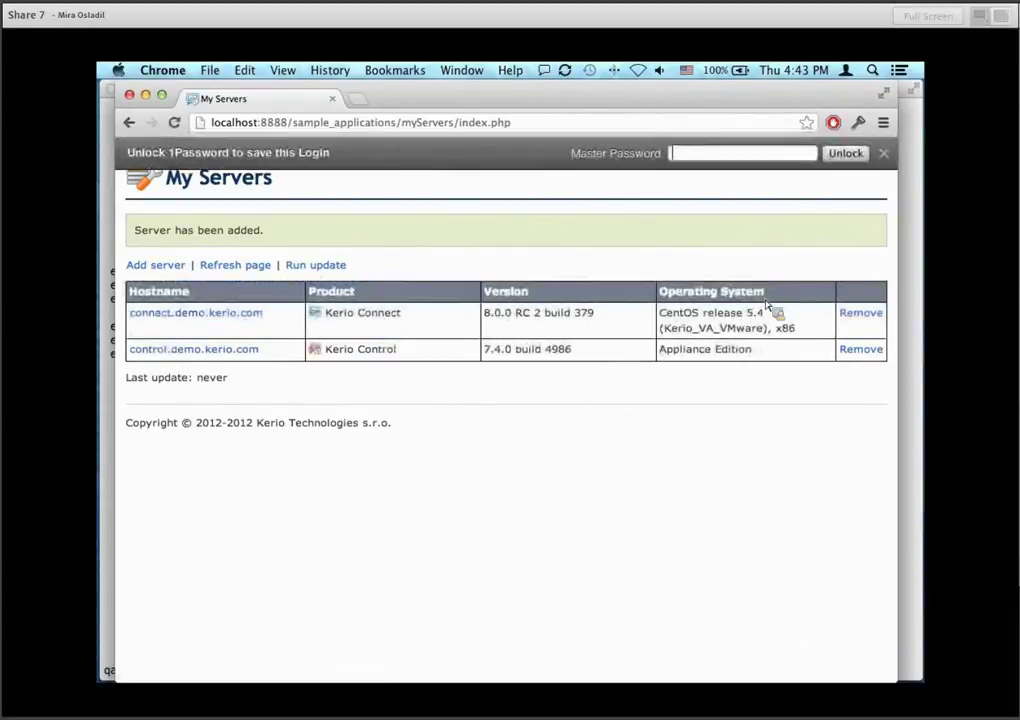
Dismiss the 1Password save prompt and highlight the connect.demo.kerio.com entry and its version.
click(884, 156)
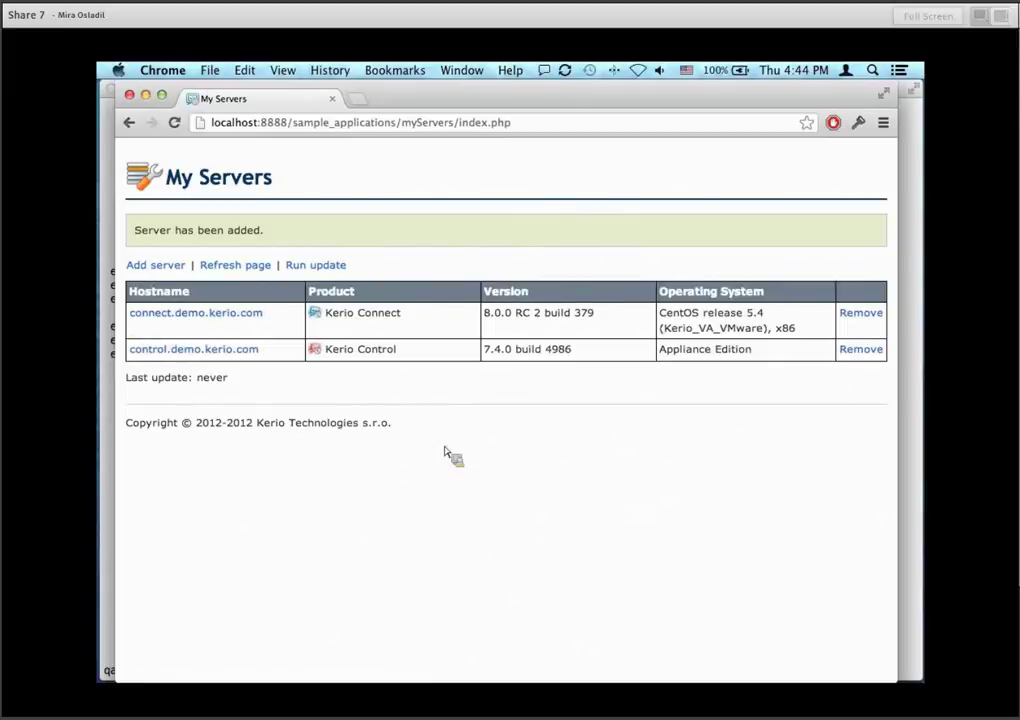
triple_click(243, 338)
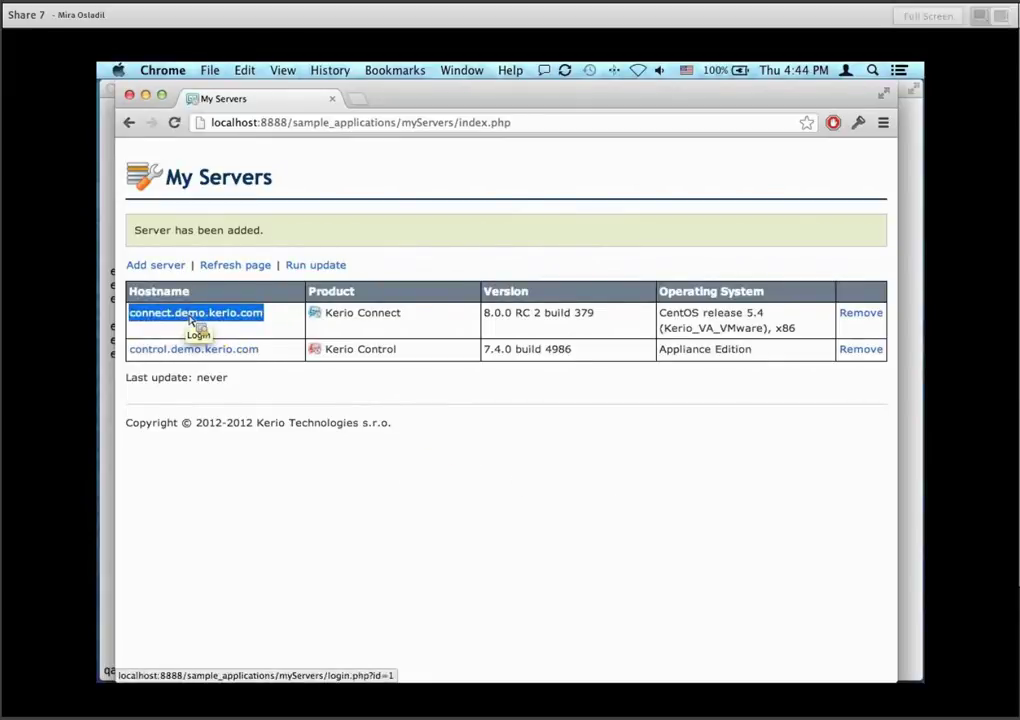
click(478, 397)
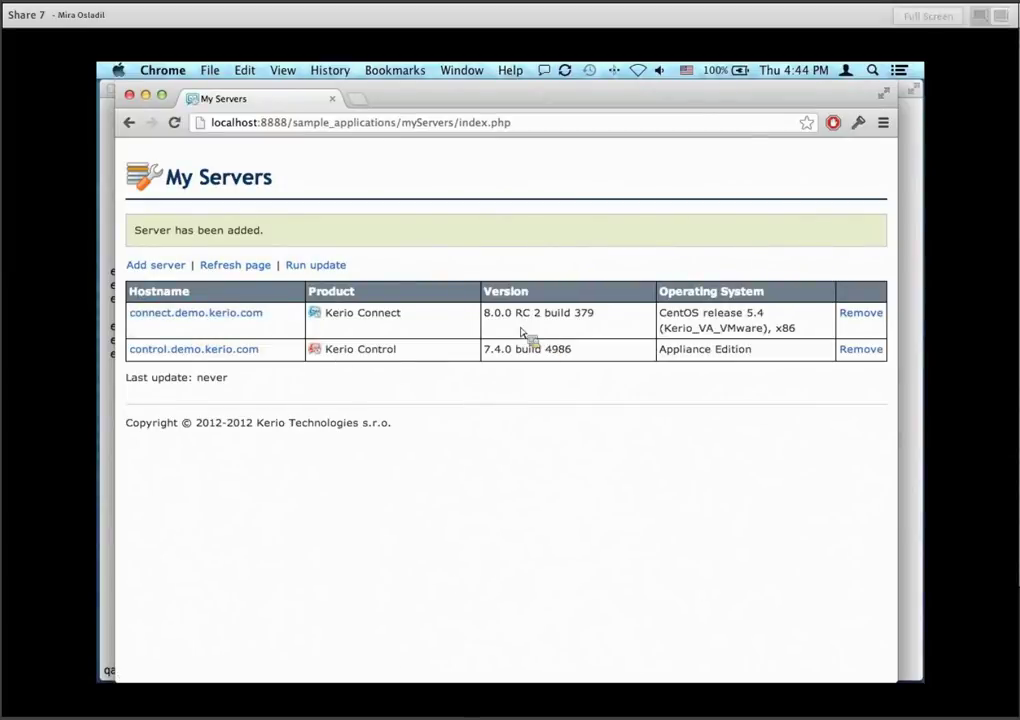
drag(487, 321, 269, 326)
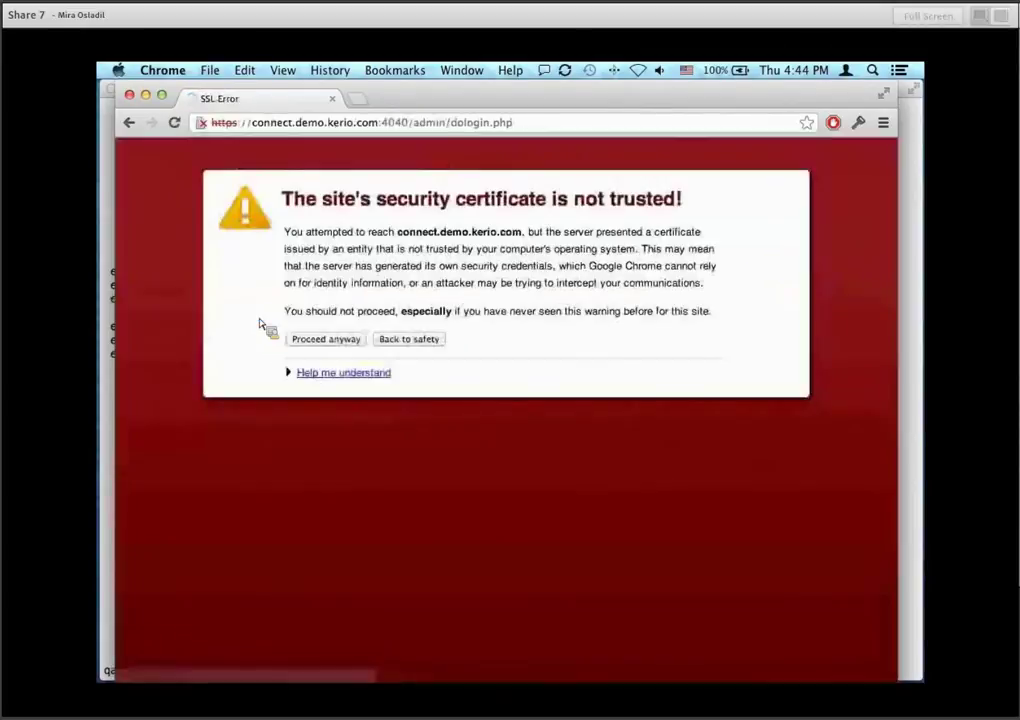
Proceed past both servers' certificate warnings to their 404 login pages, returning to My Servers each time.
click(327, 340)
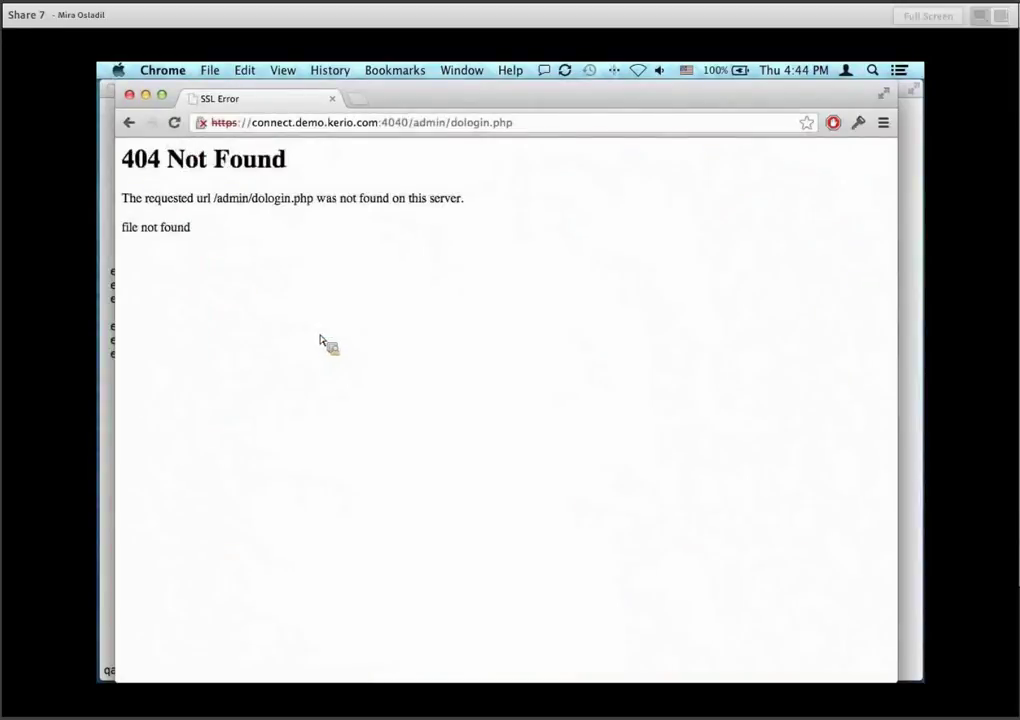
drag(213, 198, 318, 206)
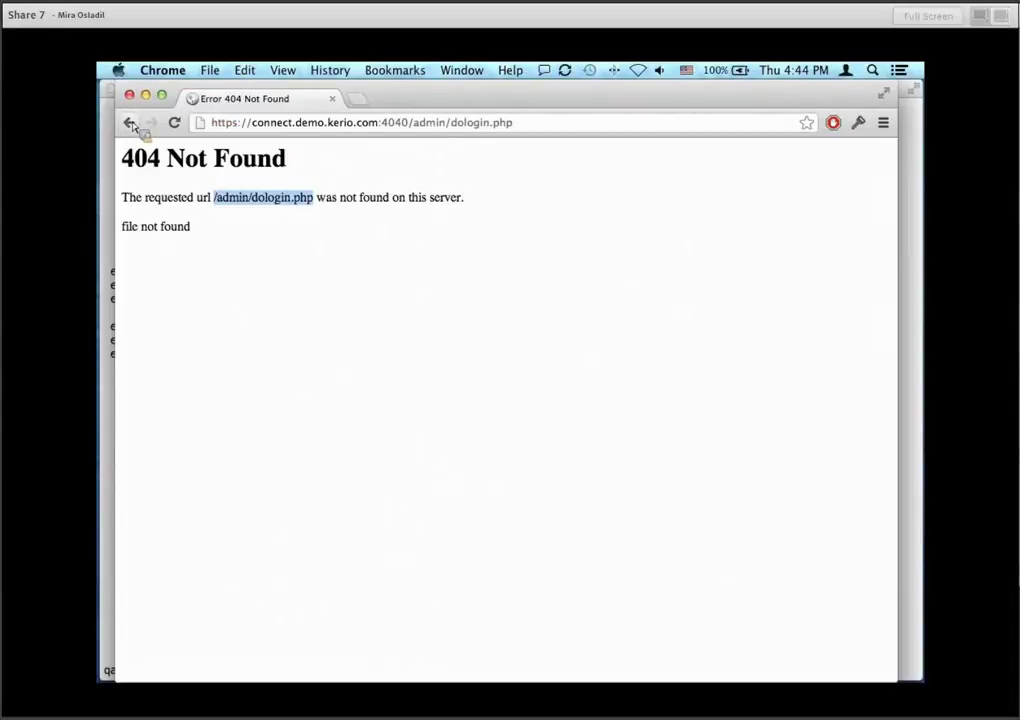
click(129, 123)
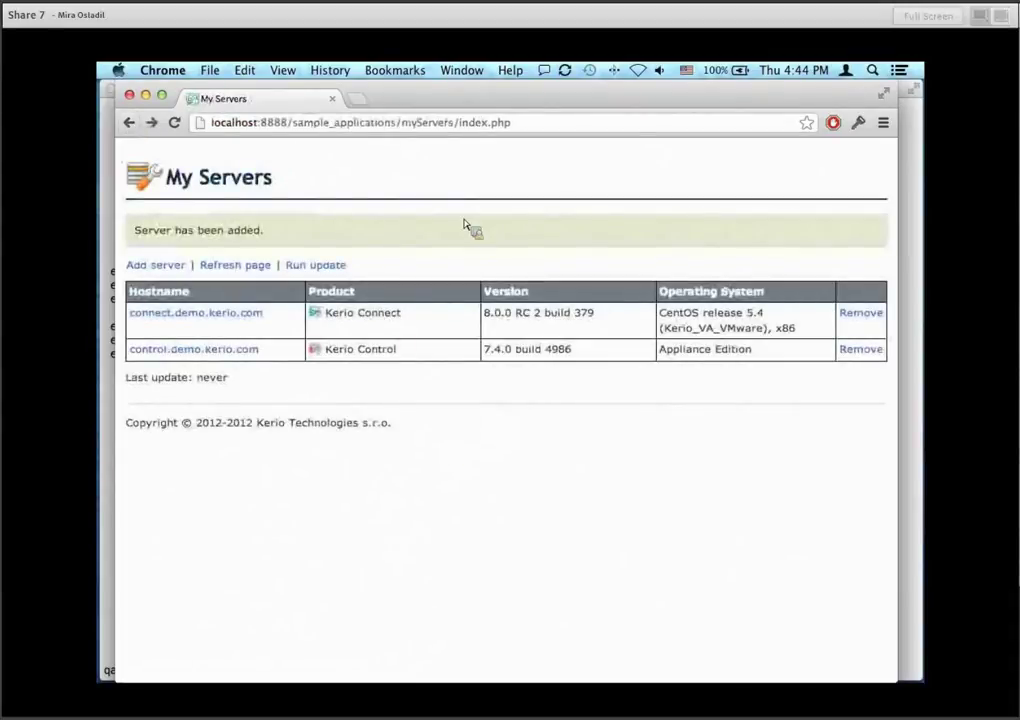
click(250, 349)
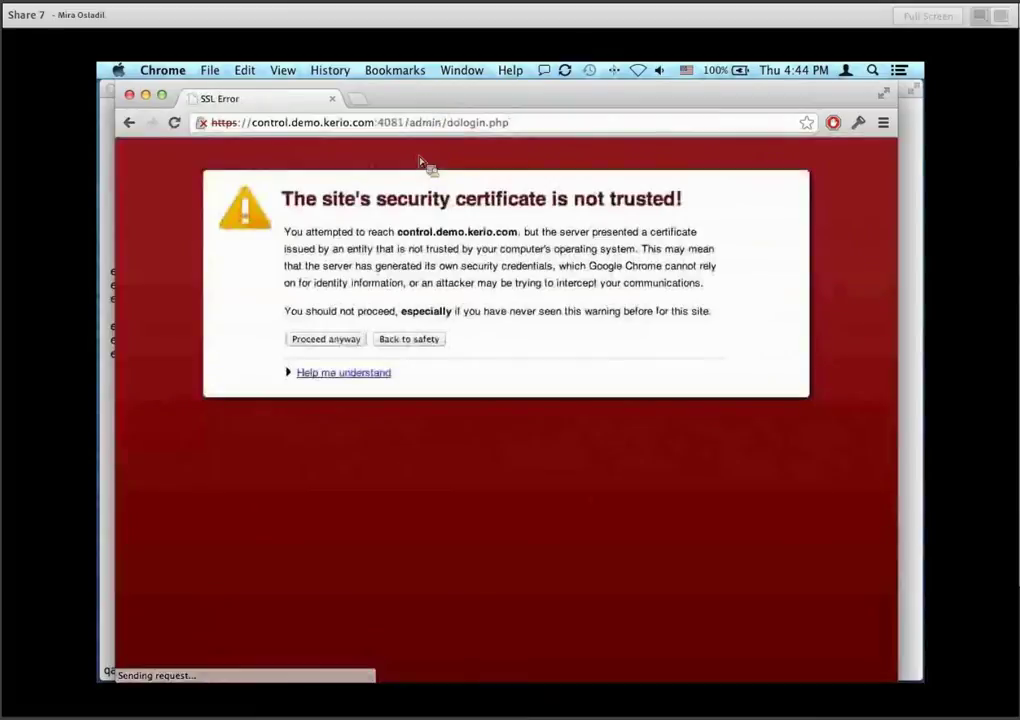
click(350, 340)
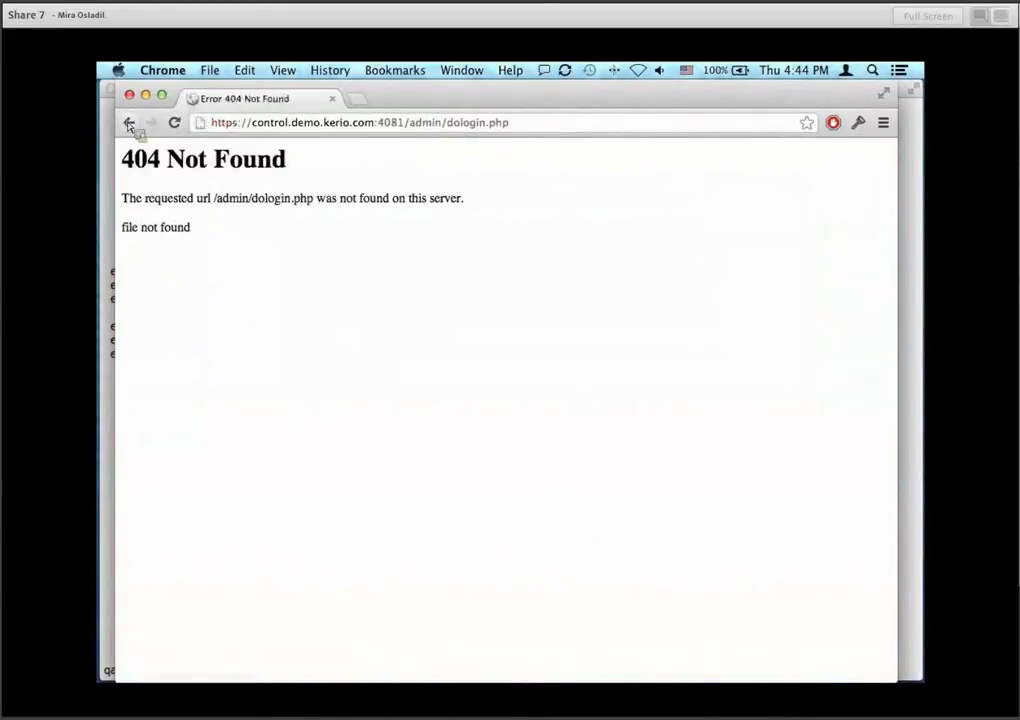
click(129, 123)
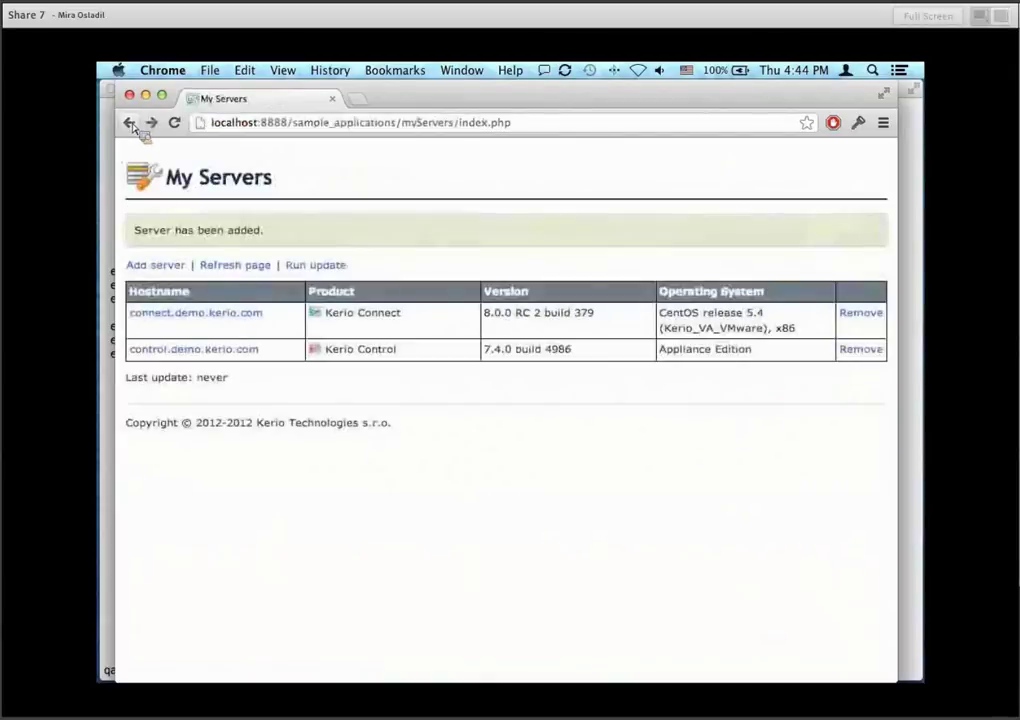
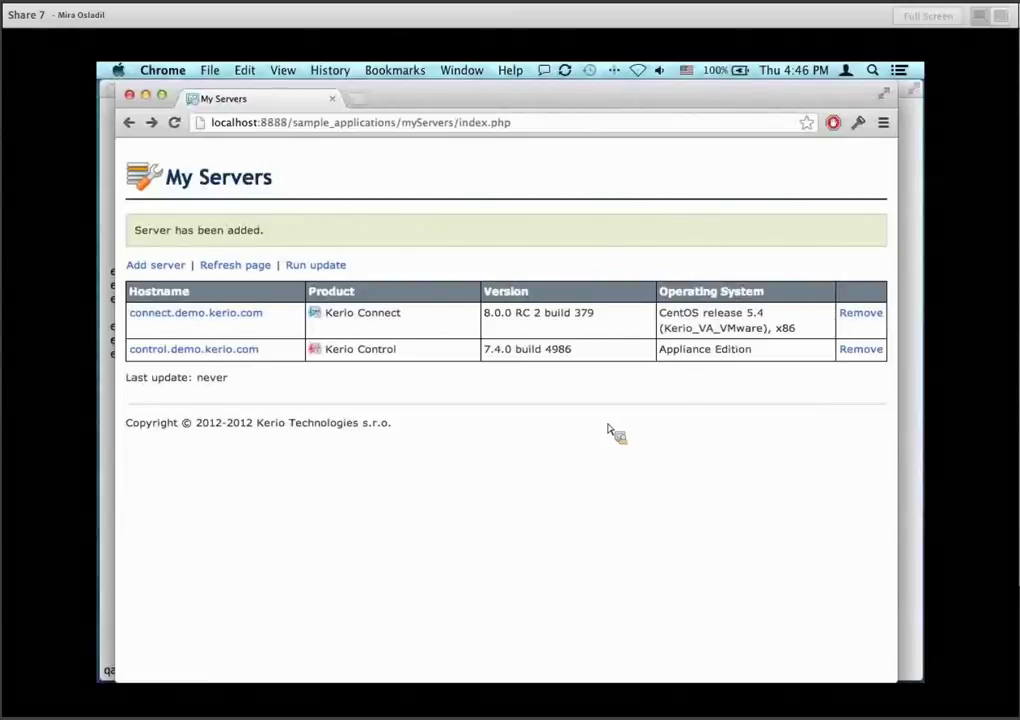
Strip the path from the address to load localhost:8888, then scroll down the page.
drag(298, 129, 565, 137)
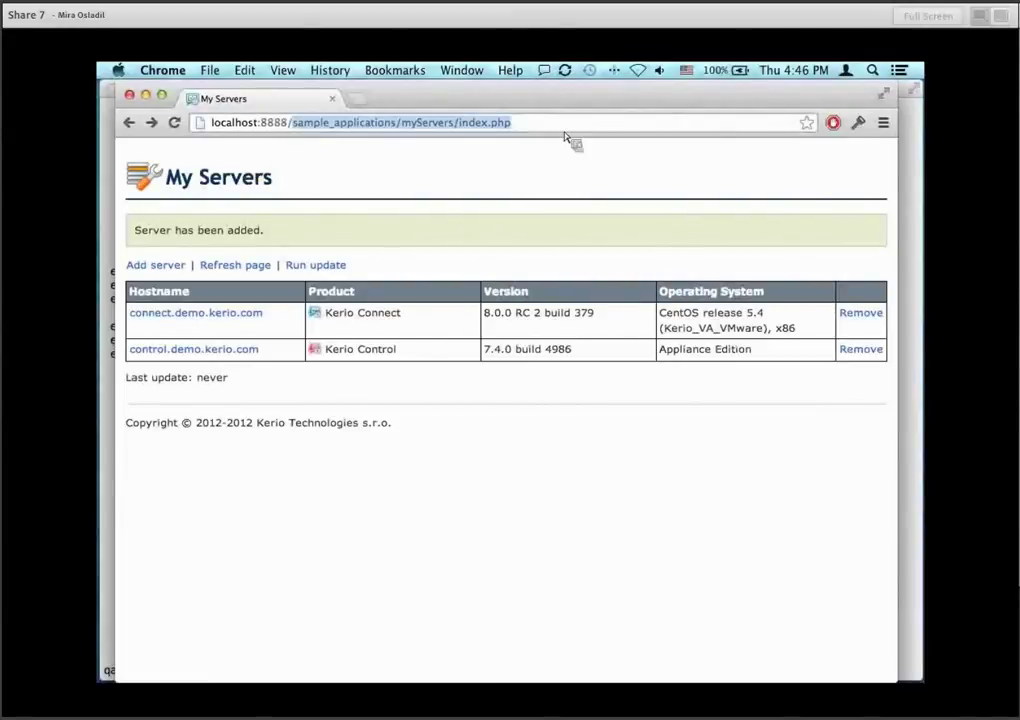
key(BackSpace)
key(Return)
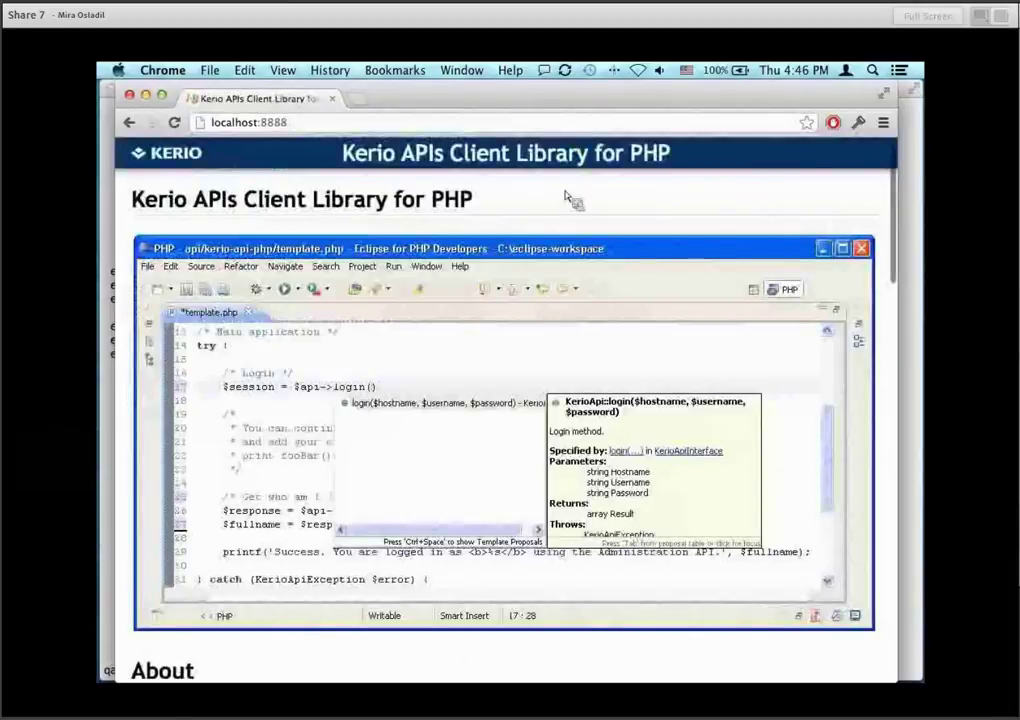
scroll(570, 465, down, 8)
scroll(575, 467, down, 10)
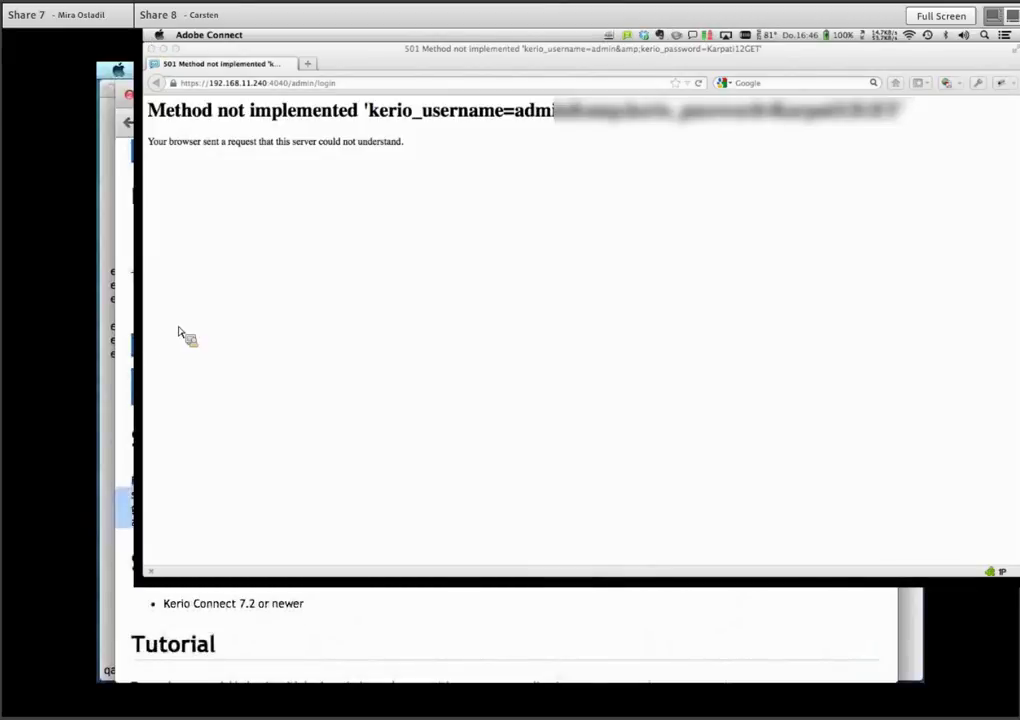
Move the Firefox window left and switch between the error page and My Servers.
click(490, 62)
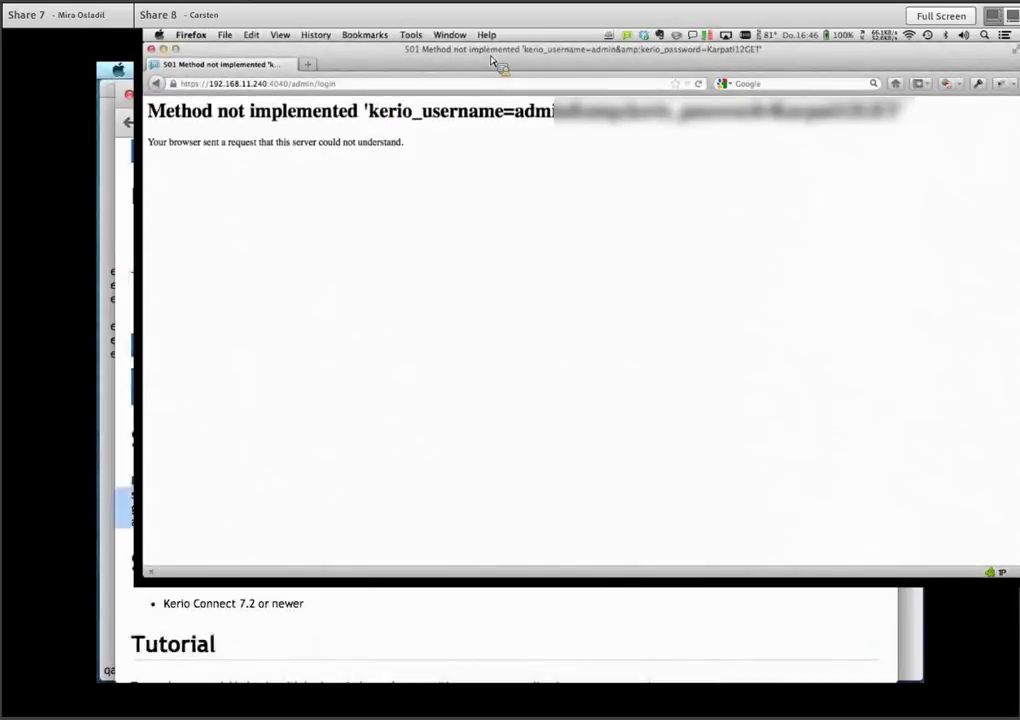
drag(490, 62, 260, 37)
key(super+w)
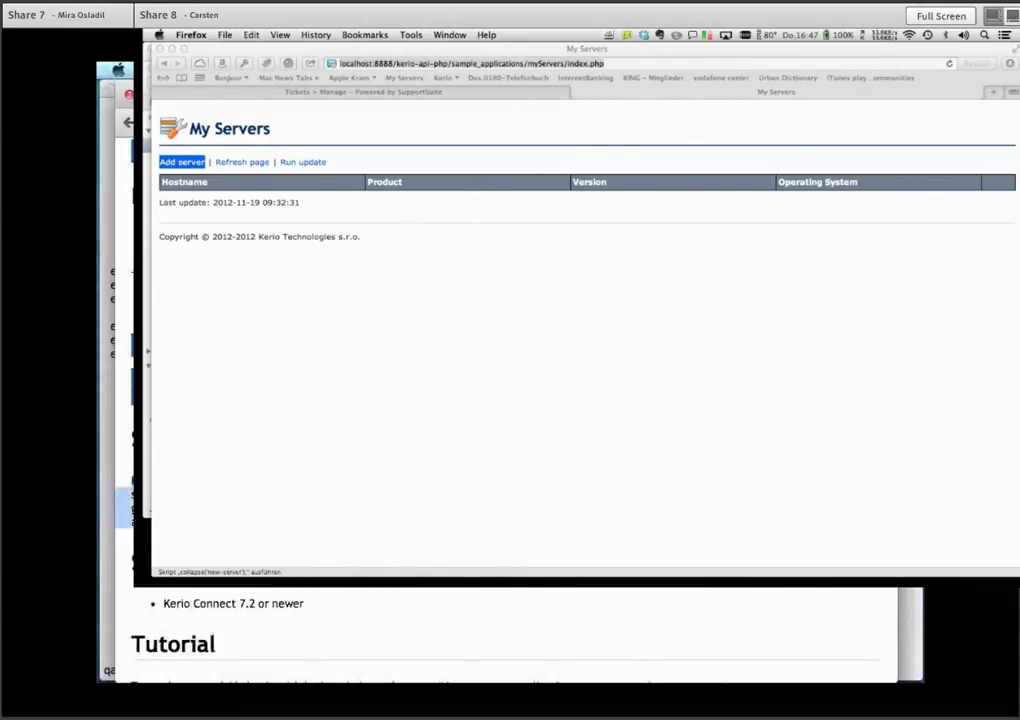
key(super+grave)
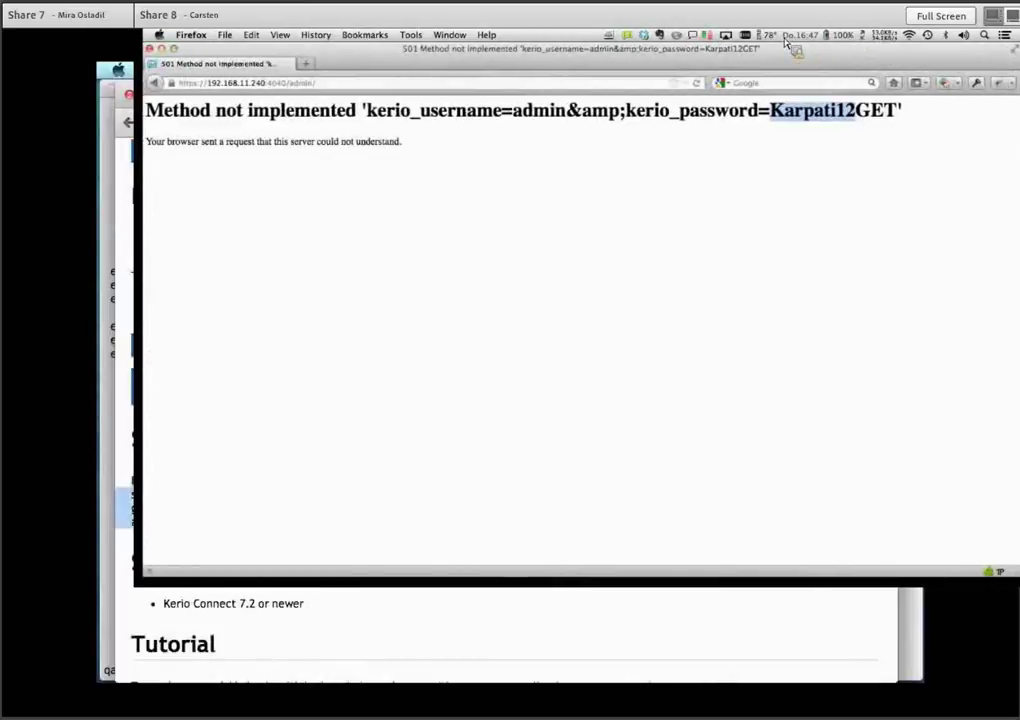
Go back to My Servers and open the 192.168.11.240 server's web administration.
drag(154, 83, 164, 139)
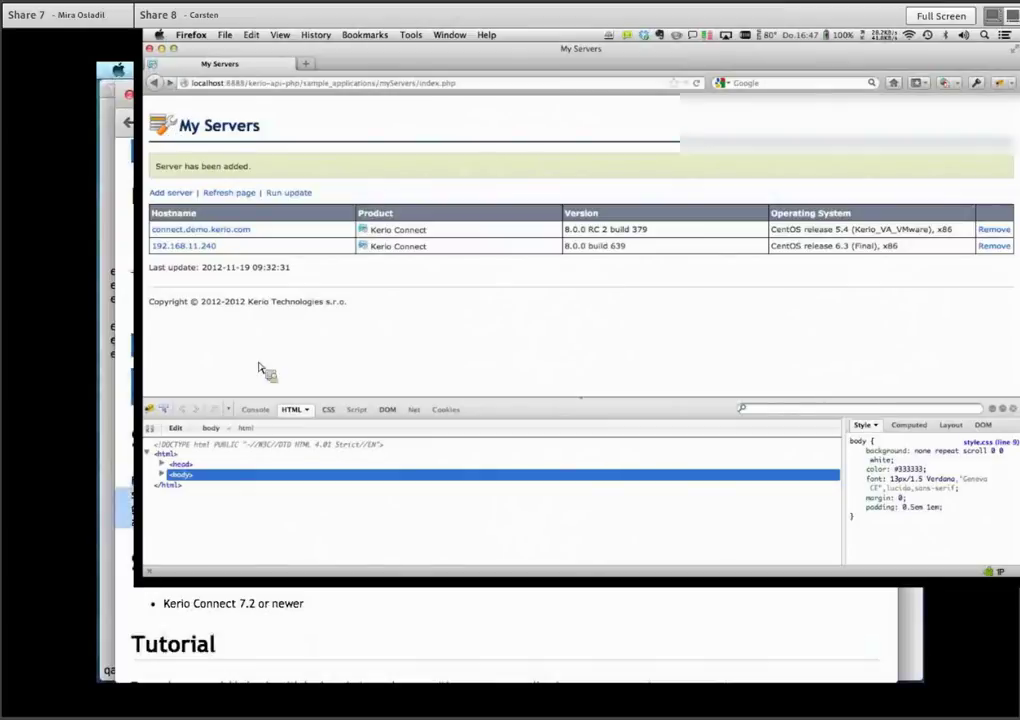
double_click(212, 252)
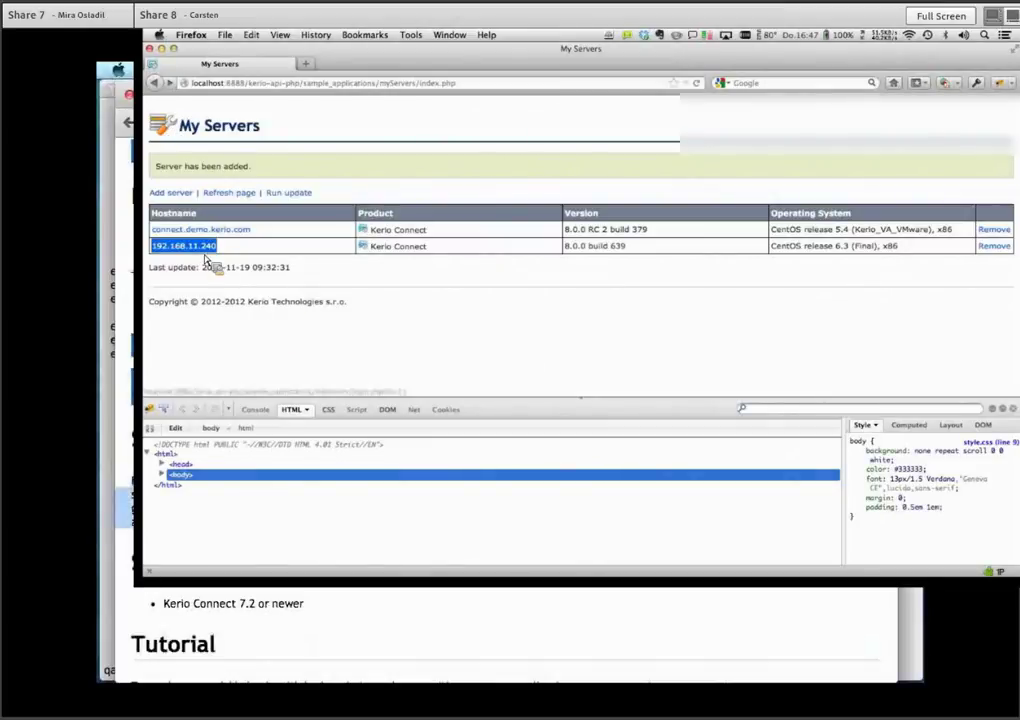
click(204, 253)
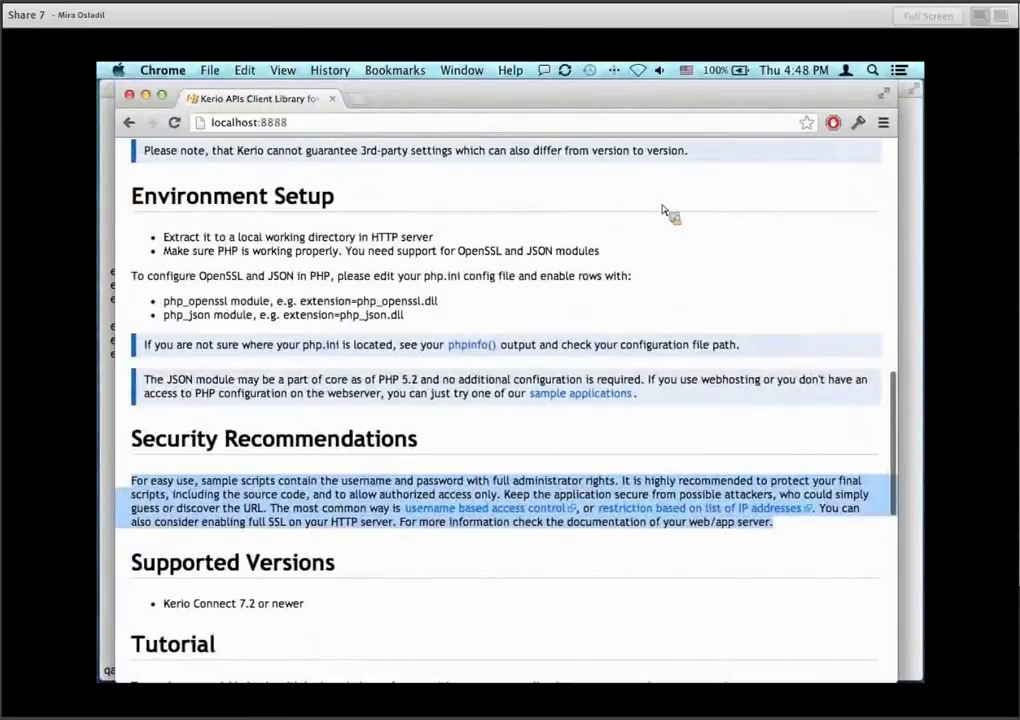
Return Chrome to My Servers and open a Finder window on htdocs.
click(128, 121)
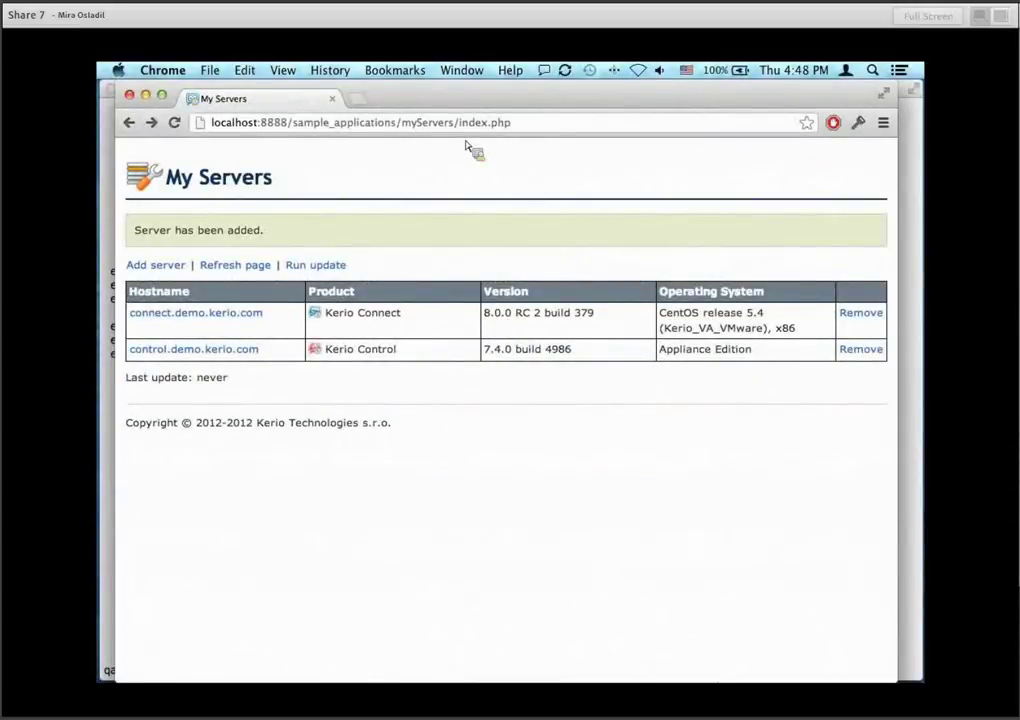
click(118, 125)
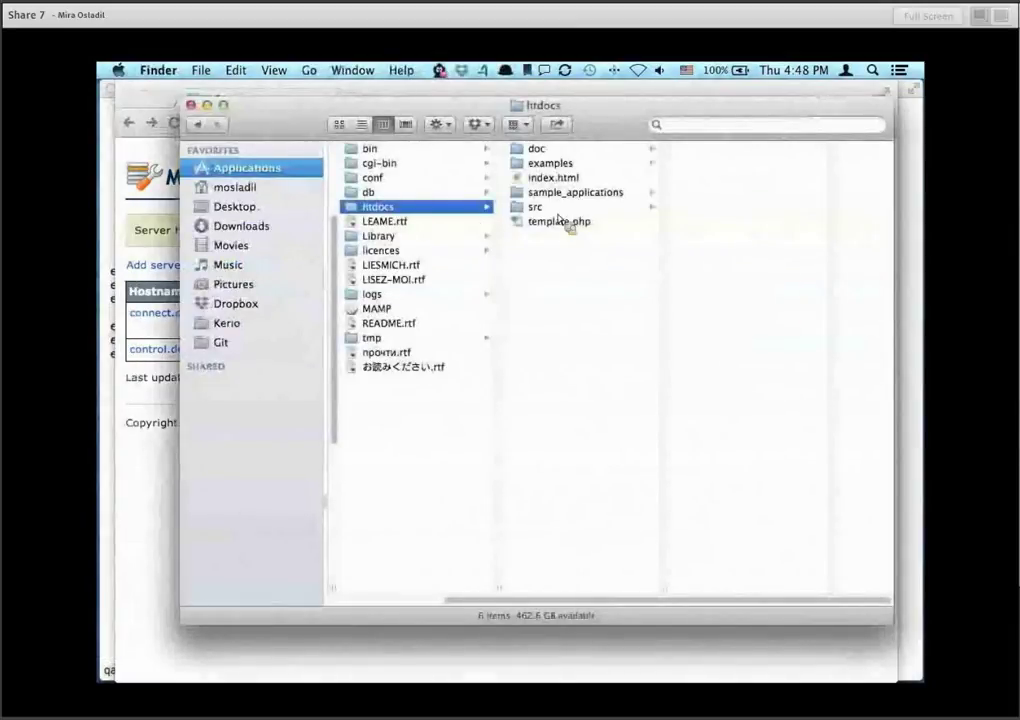
Browse sample_applications > myServers > db, select database.db, and move the Finder window aside.
click(583, 196)
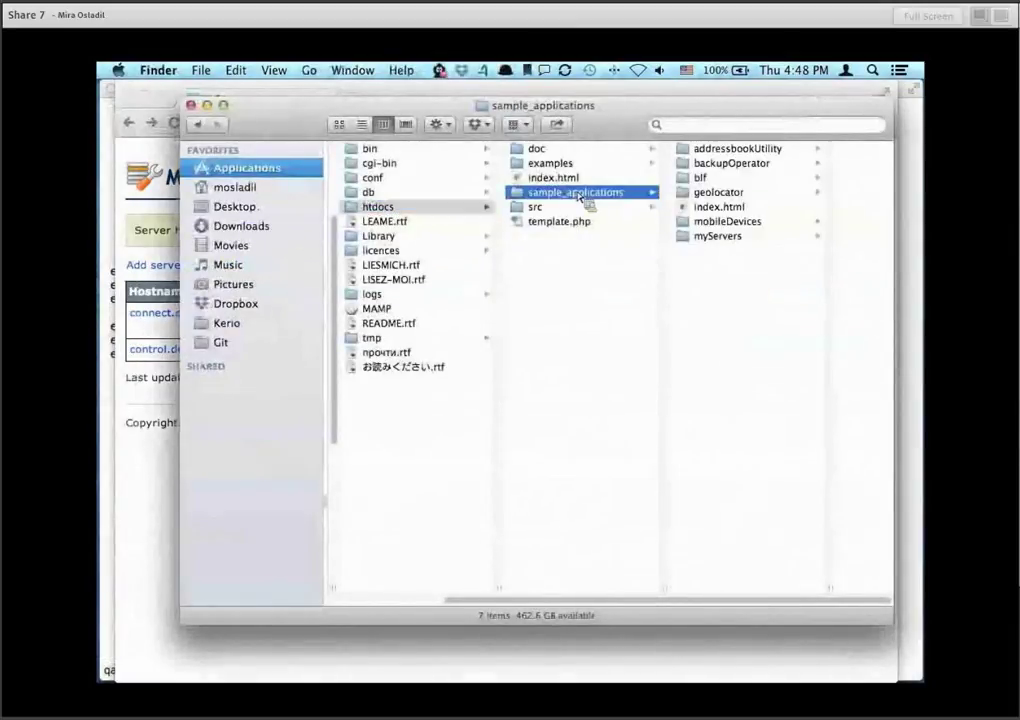
click(731, 239)
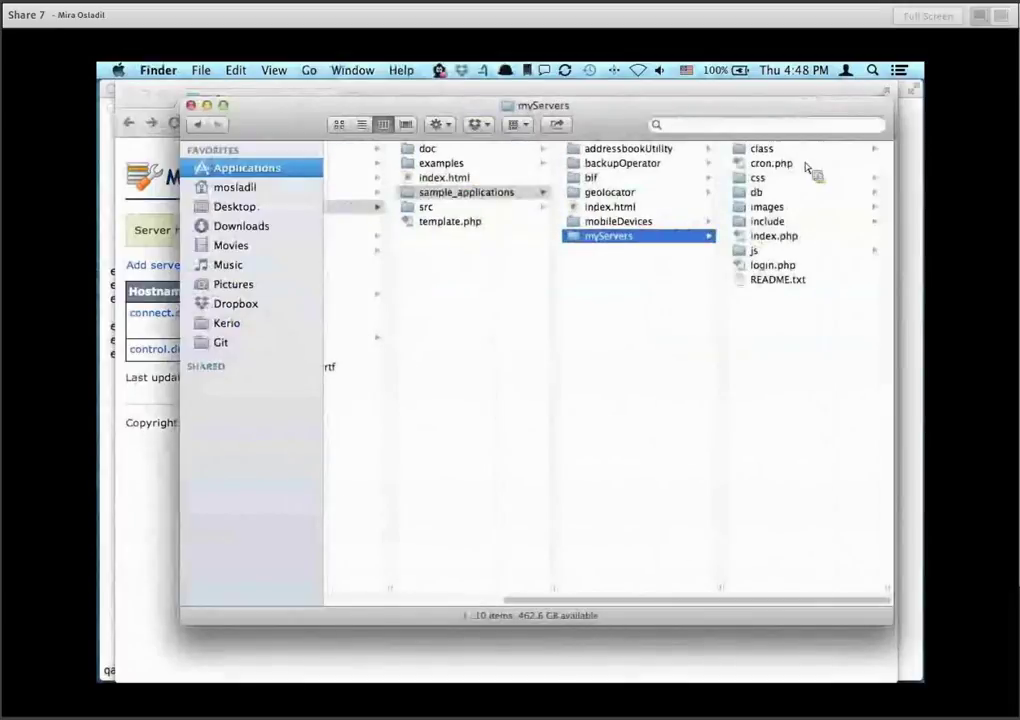
click(782, 199)
click(776, 150)
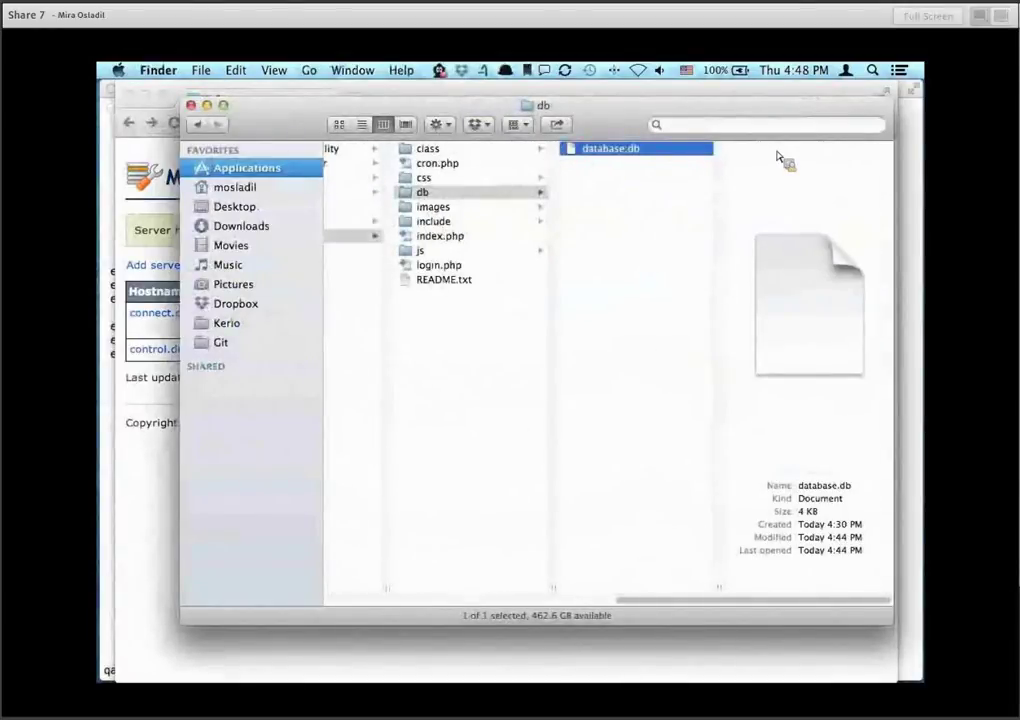
drag(280, 104, 580, 375)
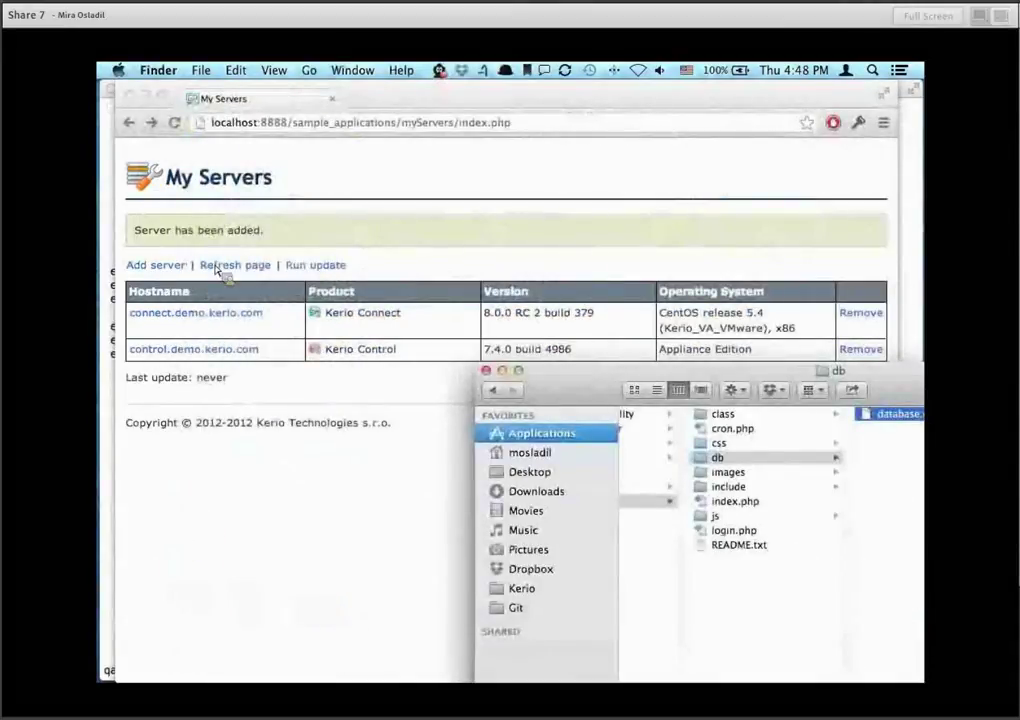
Close the Finder window.
click(486, 371)
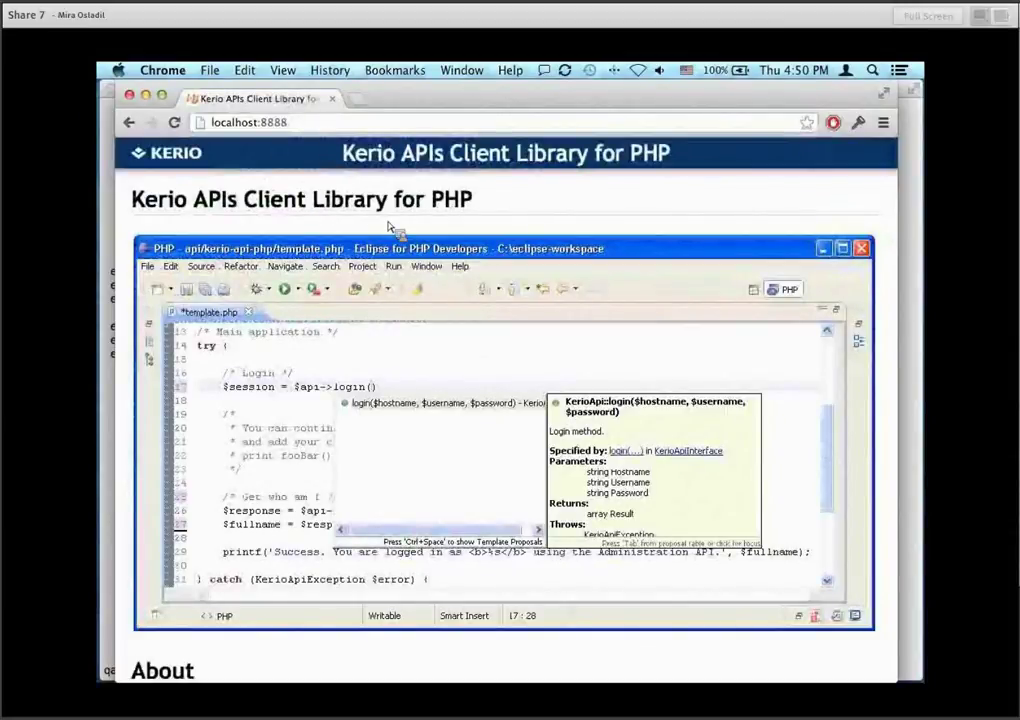
Scroll to the Examples and Sample Applications section and follow the 'examples' link.
scroll(390, 228, down, 10)
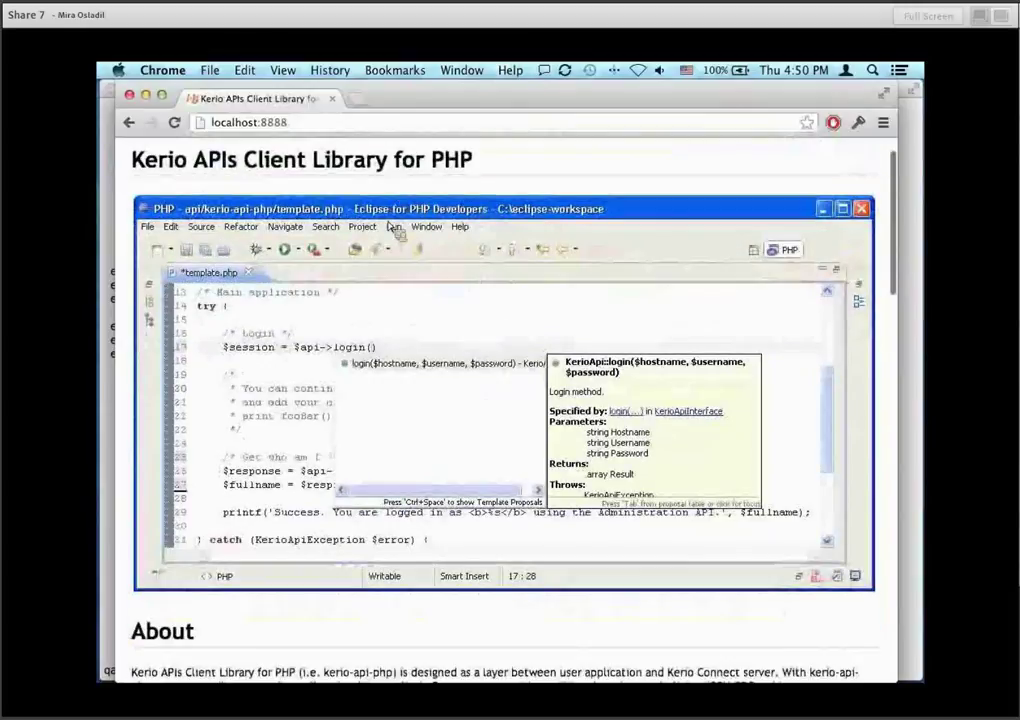
scroll(390, 228, down, 10)
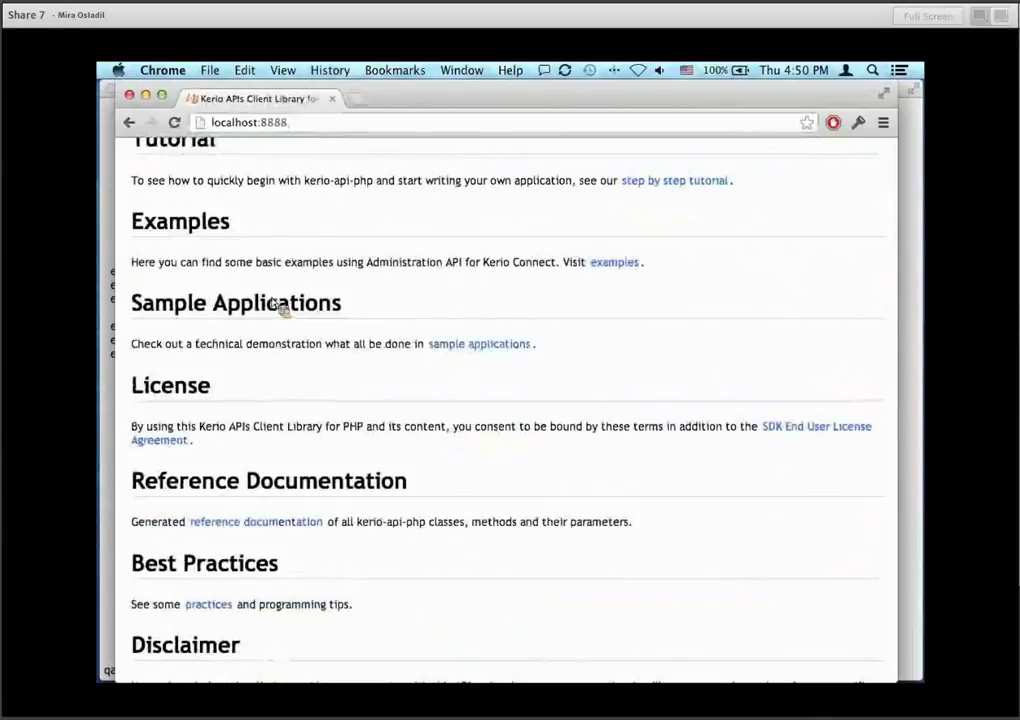
drag(145, 226, 635, 360)
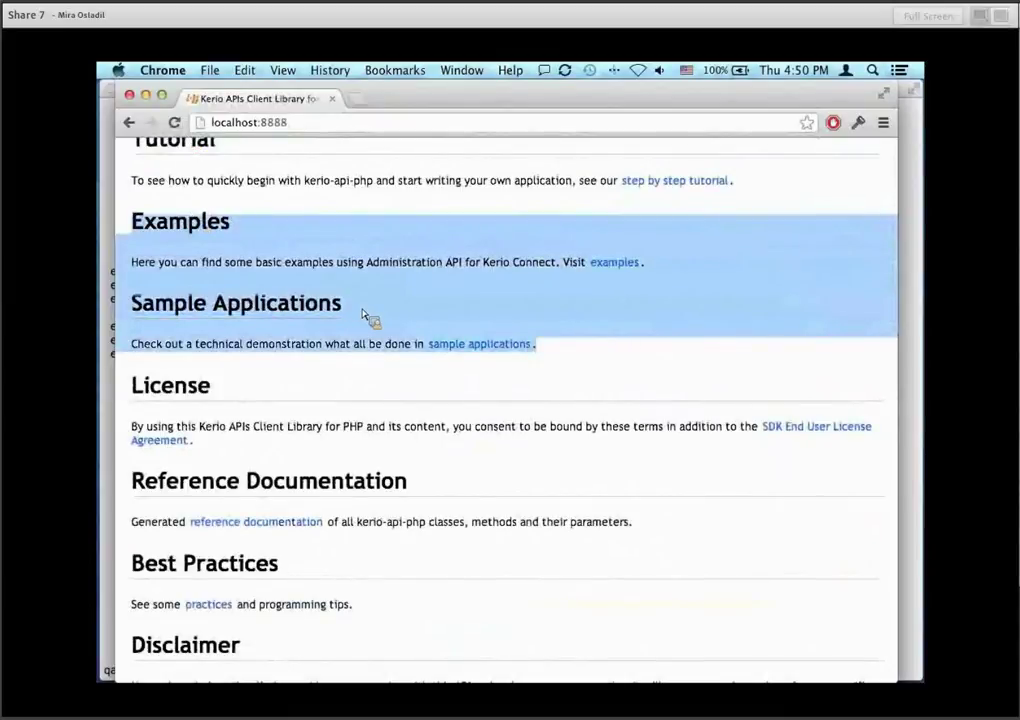
click(423, 298)
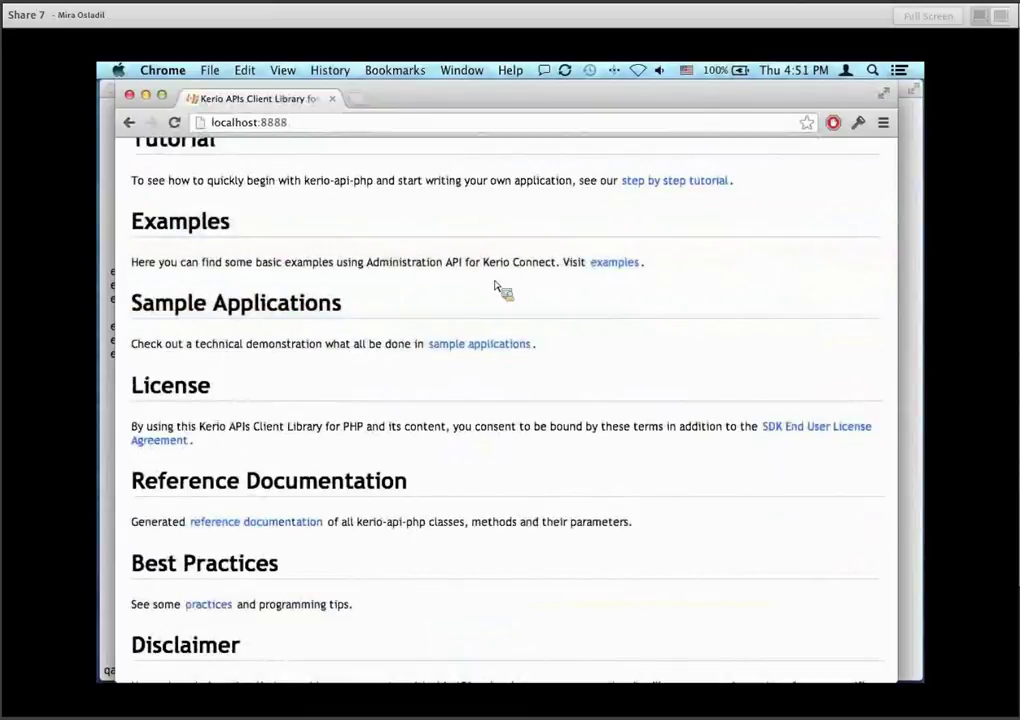
double_click(614, 262)
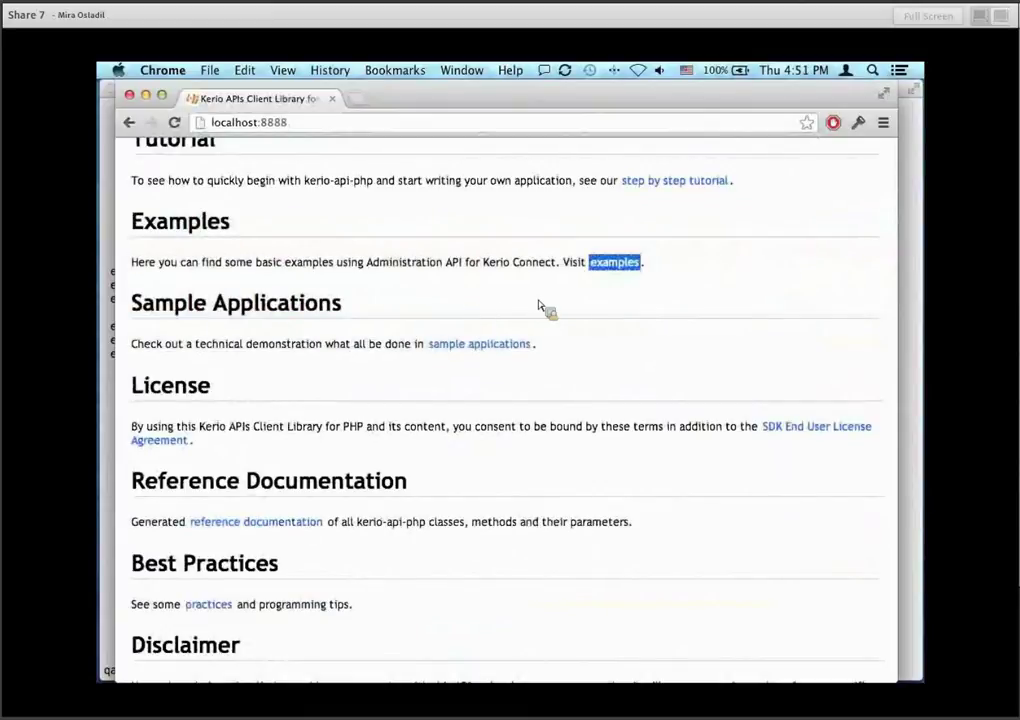
click(617, 268)
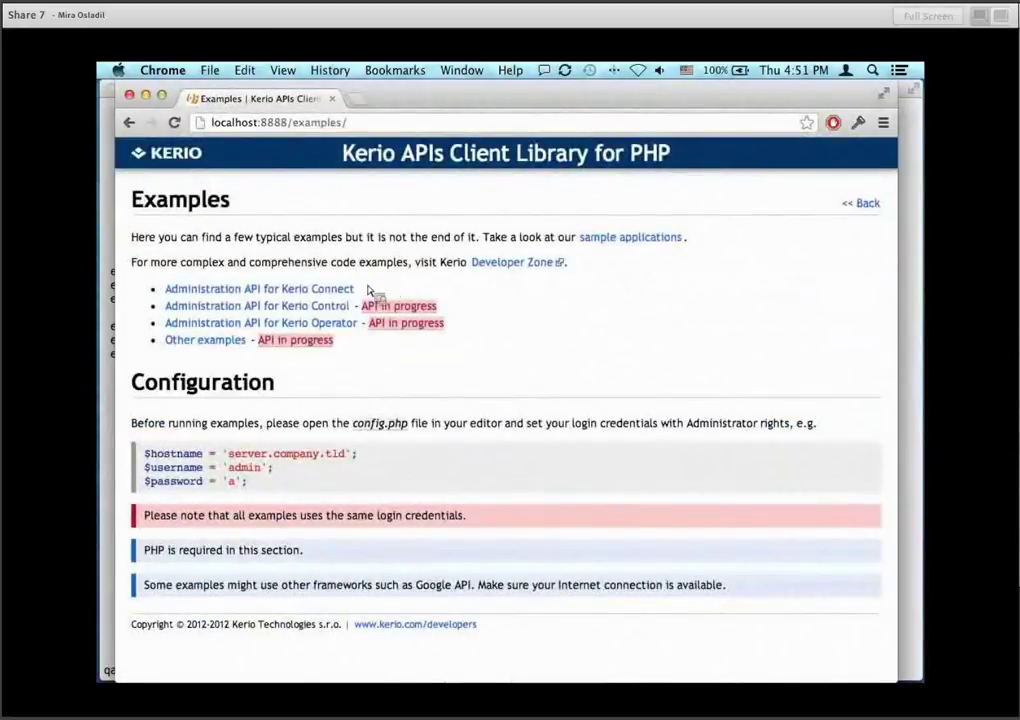
Highlight the Administration API for Kerio Connect and Other examples links, then go back.
drag(362, 290, 170, 297)
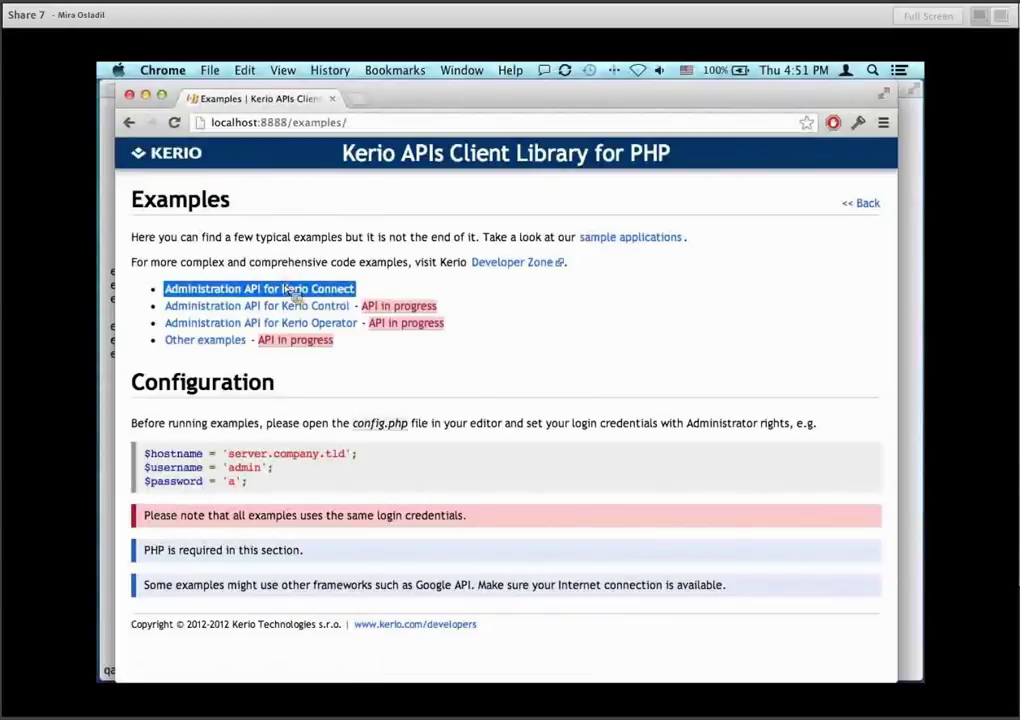
drag(250, 341, 164, 341)
click(398, 369)
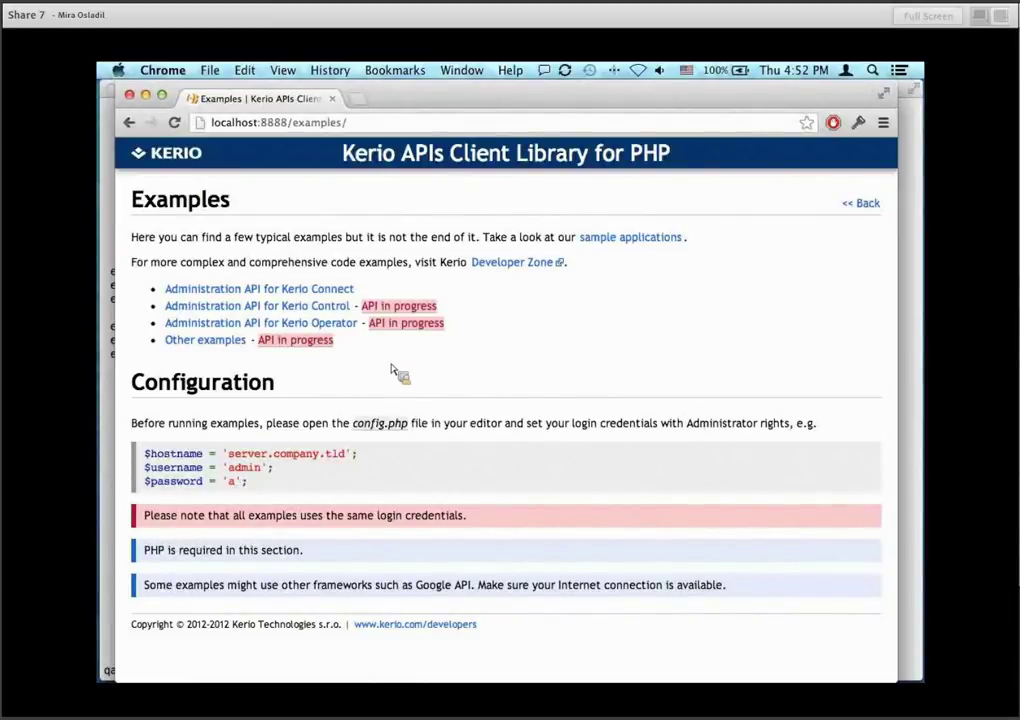
key(super+bracketleft)
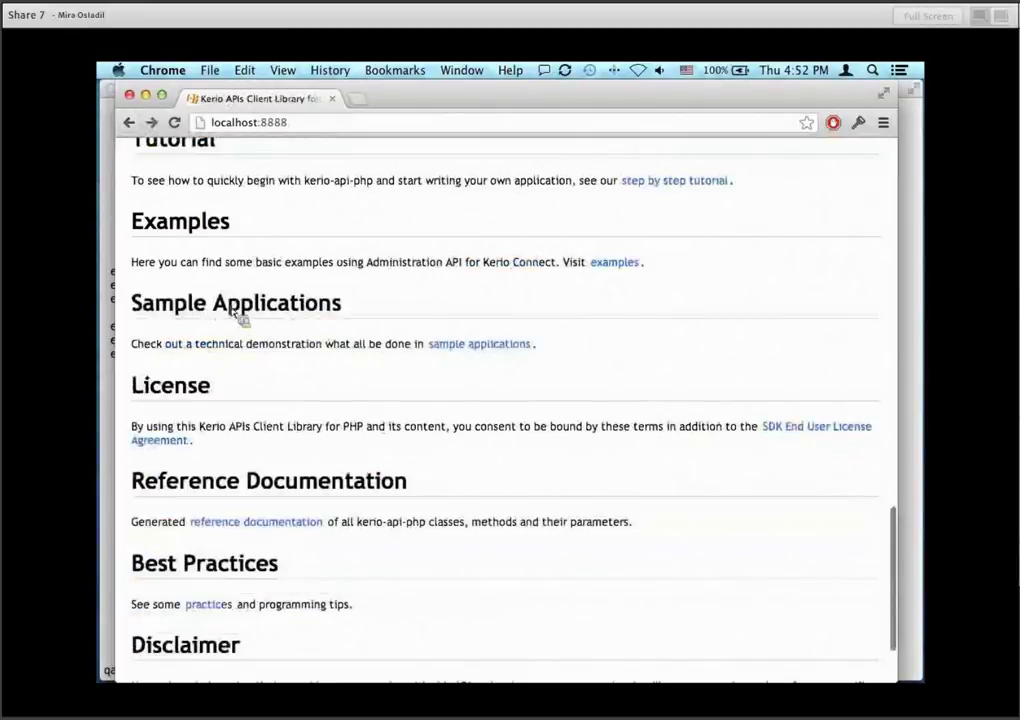
Browse the Sample Applications list past the Busy Lamp entry, then return to localhost:8888.
click(478, 346)
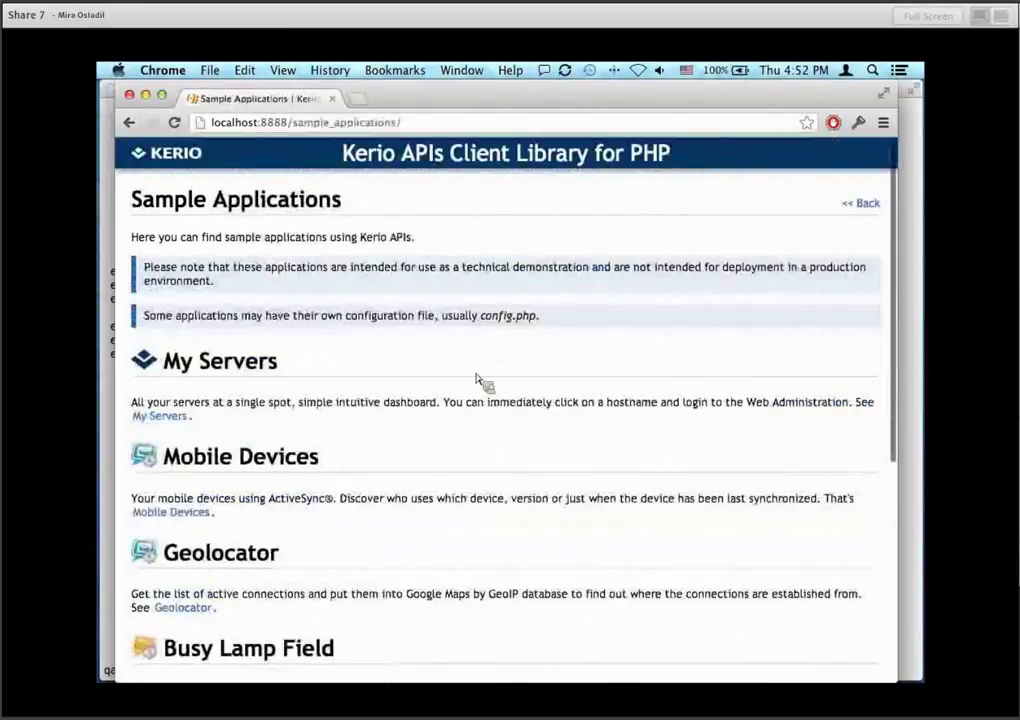
scroll(480, 425, down, 5)
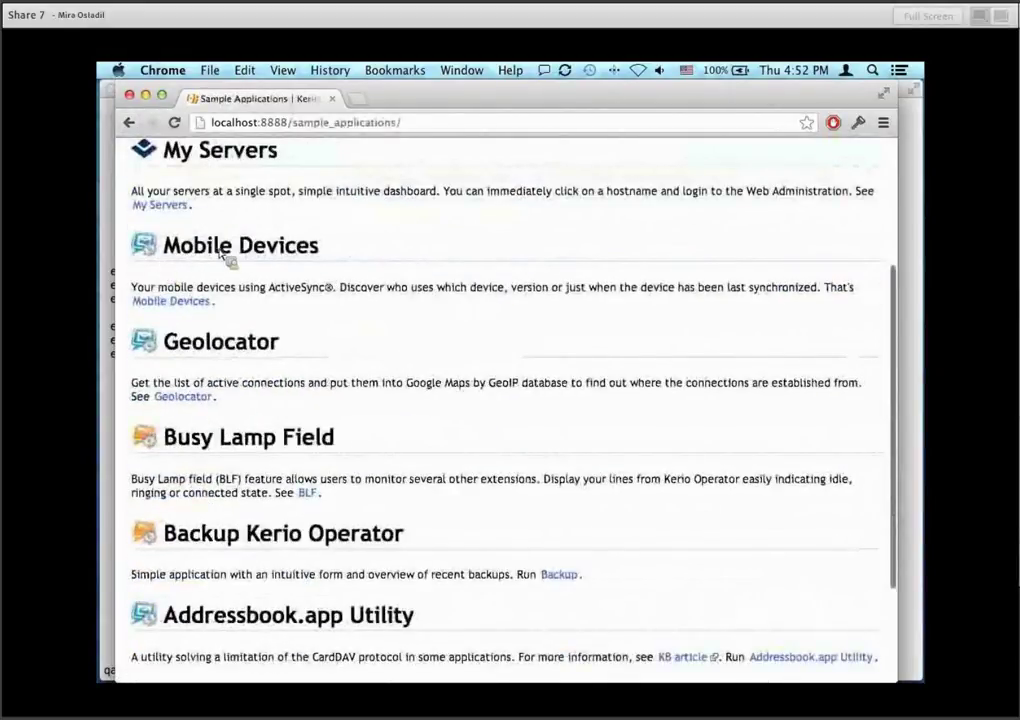
scroll(212, 260, down, 3)
drag(146, 300, 183, 307)
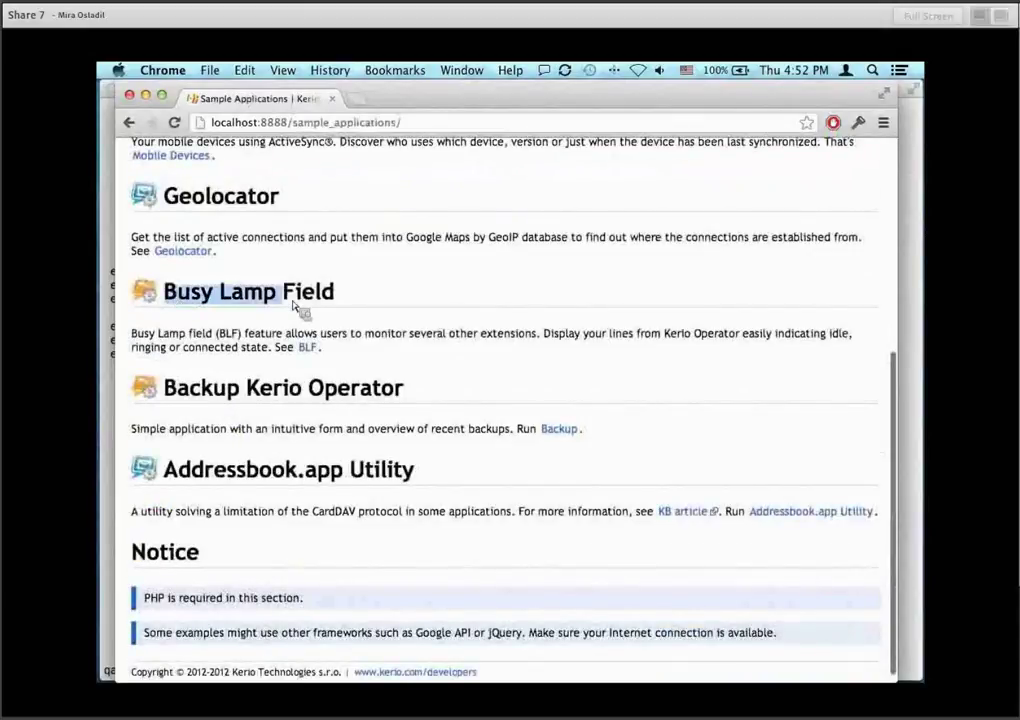
scroll(322, 482, down, 1)
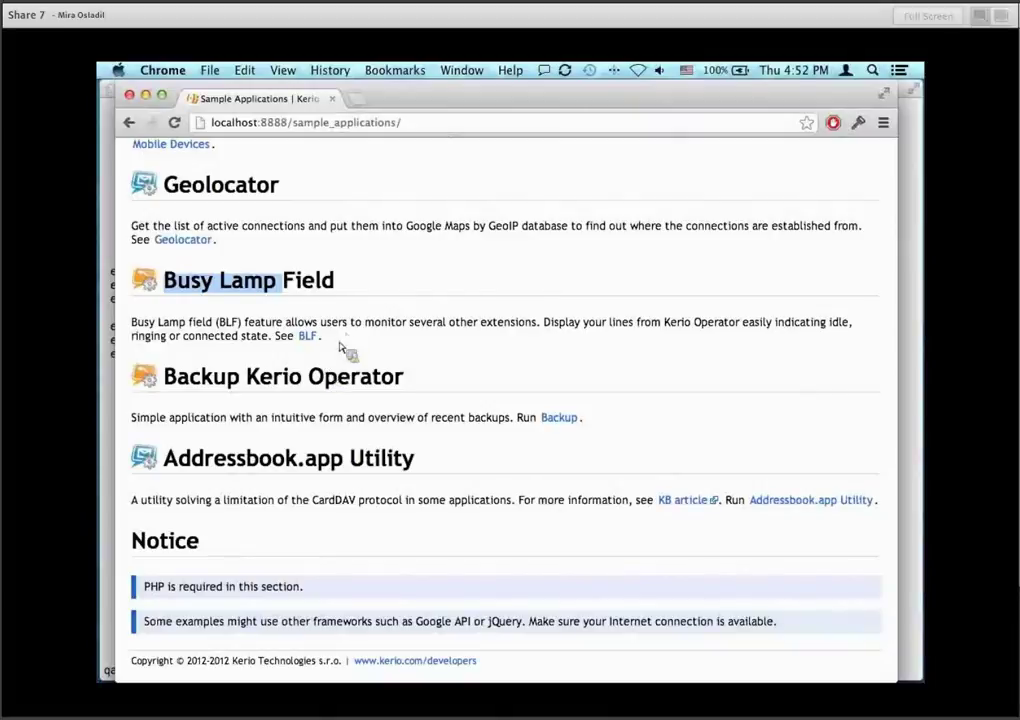
click(423, 462)
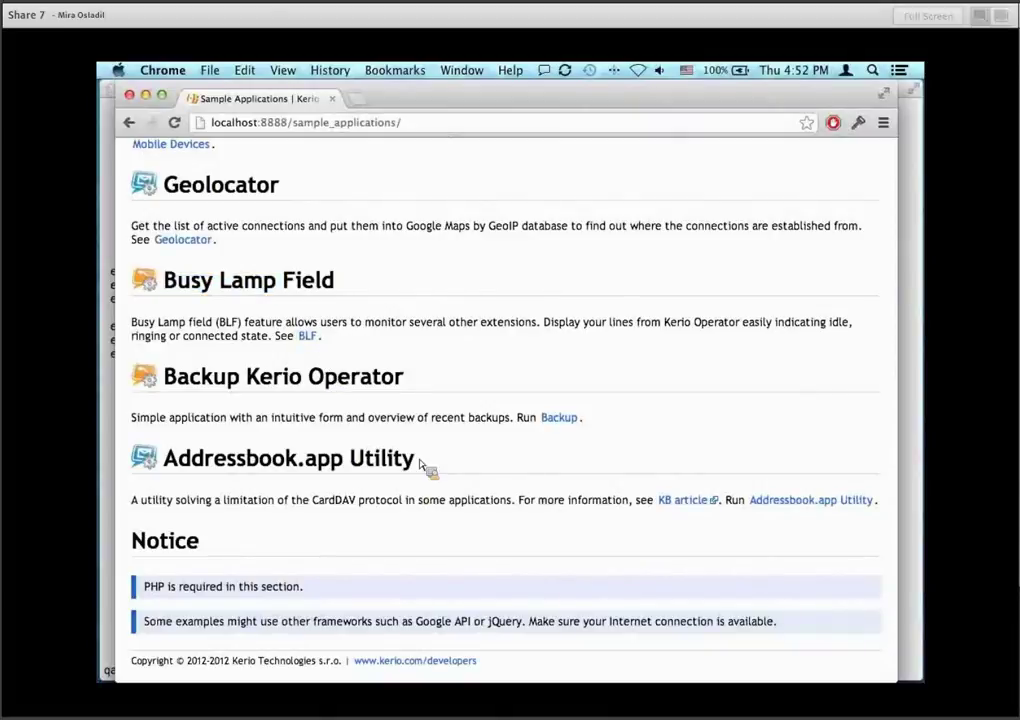
scroll(420, 464, down, 1)
click(128, 122)
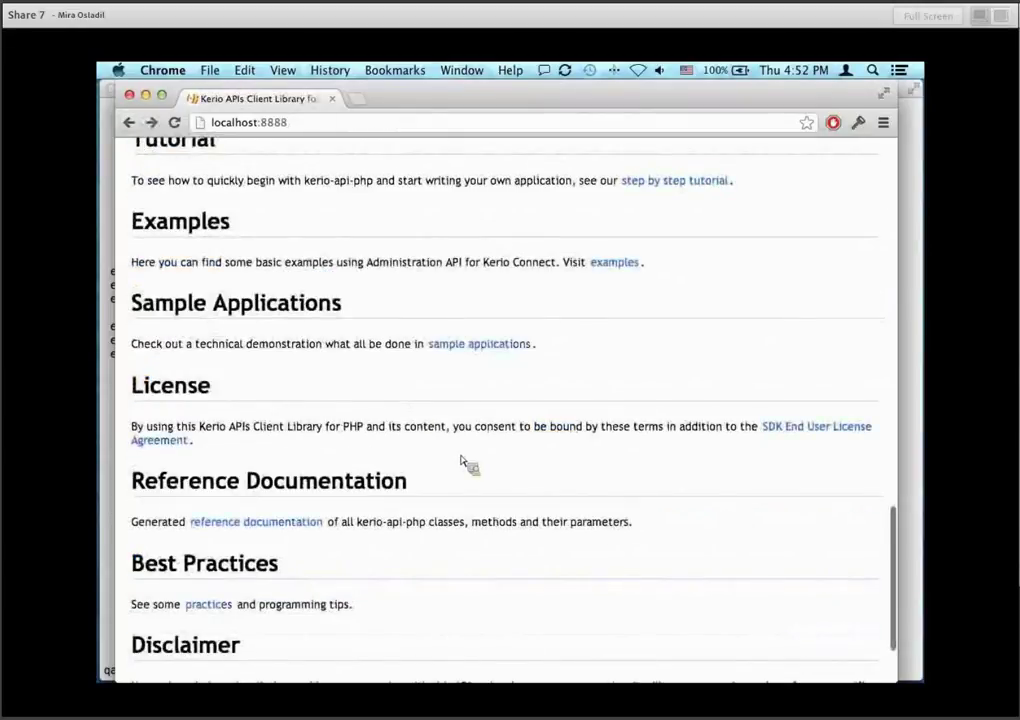
Open the Examples page, then the Administration API for Kerio Connect examples, and bring up Finder.
click(614, 262)
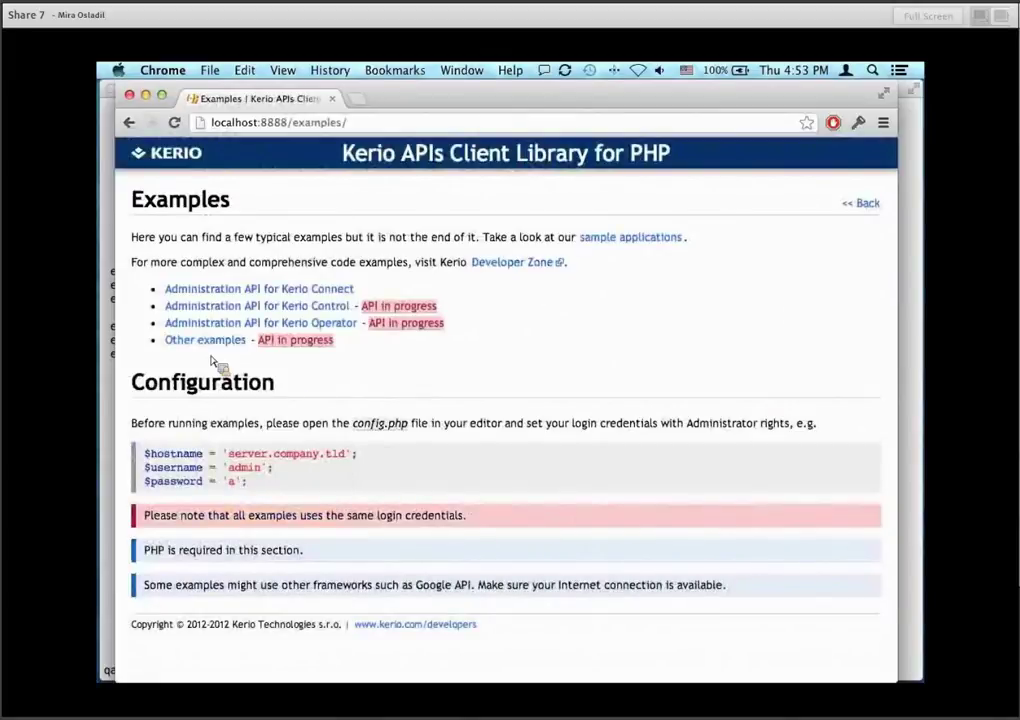
key(shift+Tab)
key(shift+Tab)
key(shift+Tab)
key(shift+Tab)
key(shift+Tab)
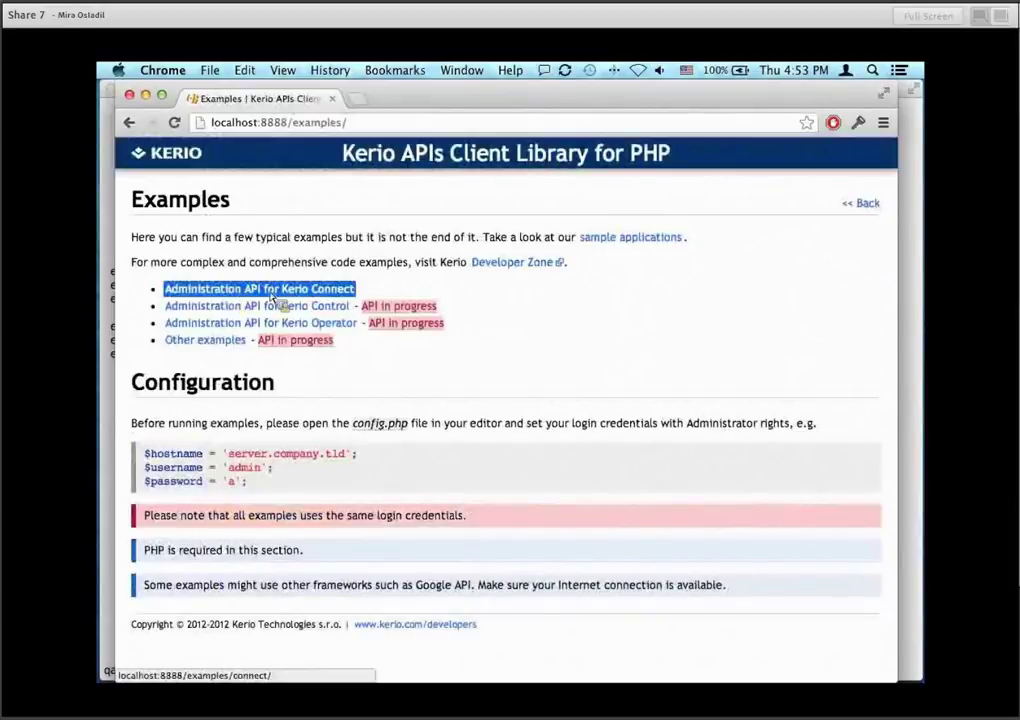
click(313, 291)
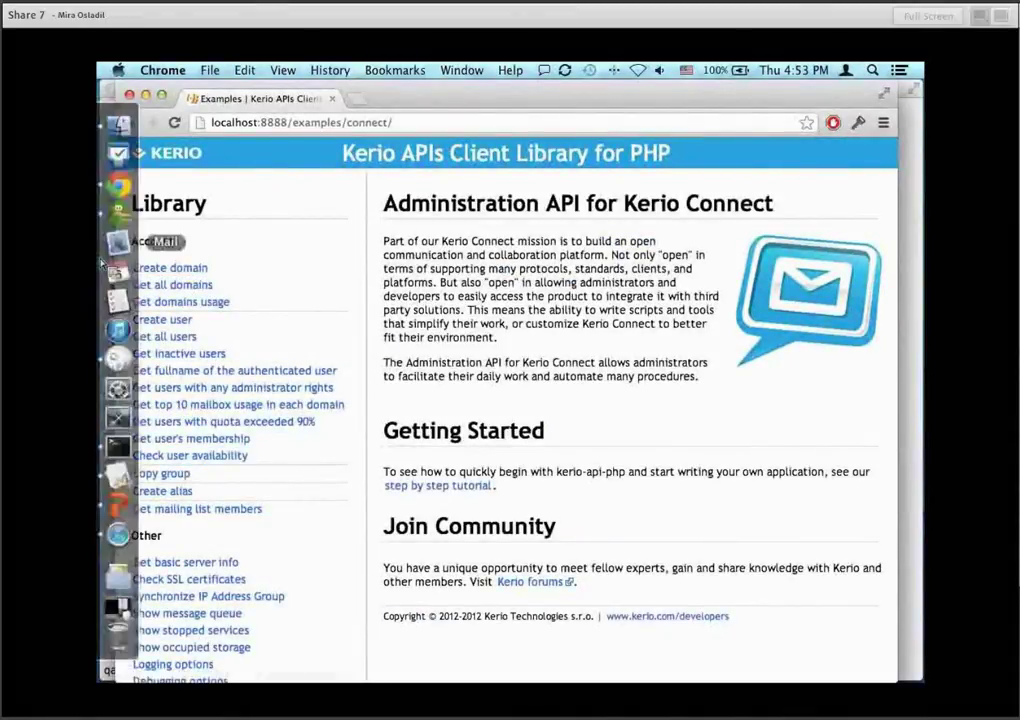
click(120, 126)
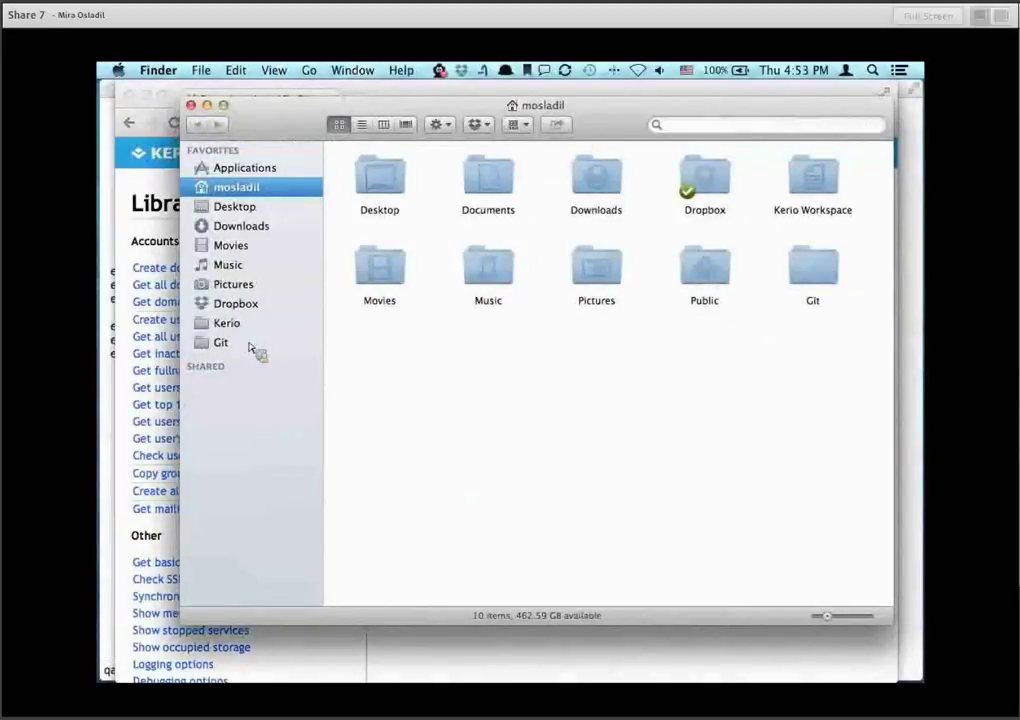
Browse Applications > MAMP > htdocs > examples and open config.php.
click(250, 170)
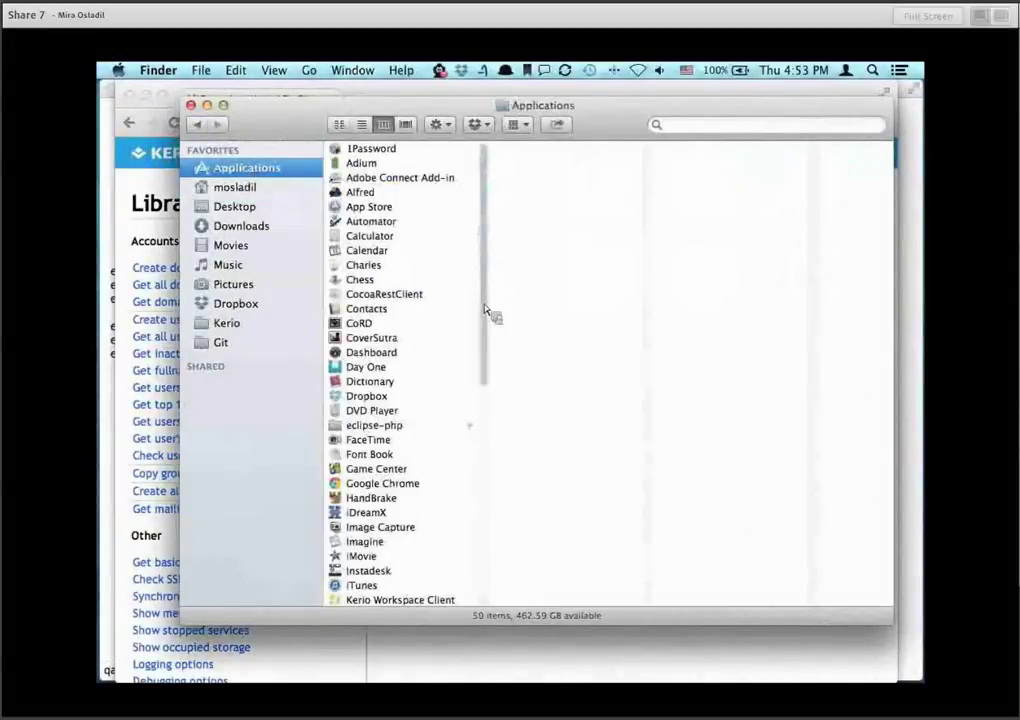
scroll(395, 570, down, 5)
click(385, 515)
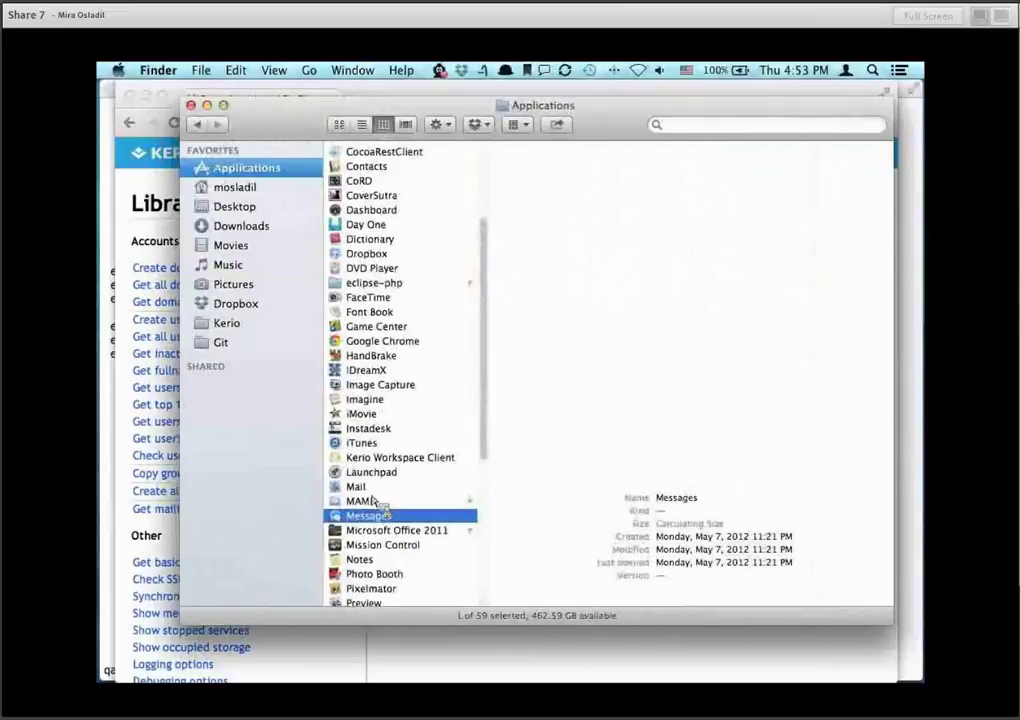
click(372, 500)
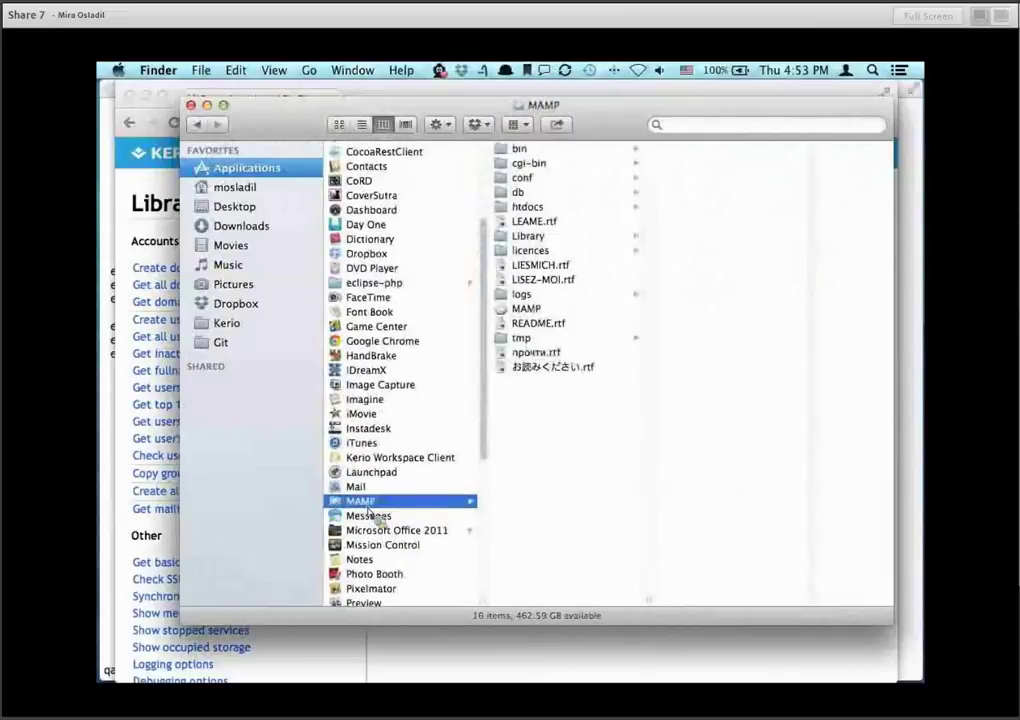
click(540, 207)
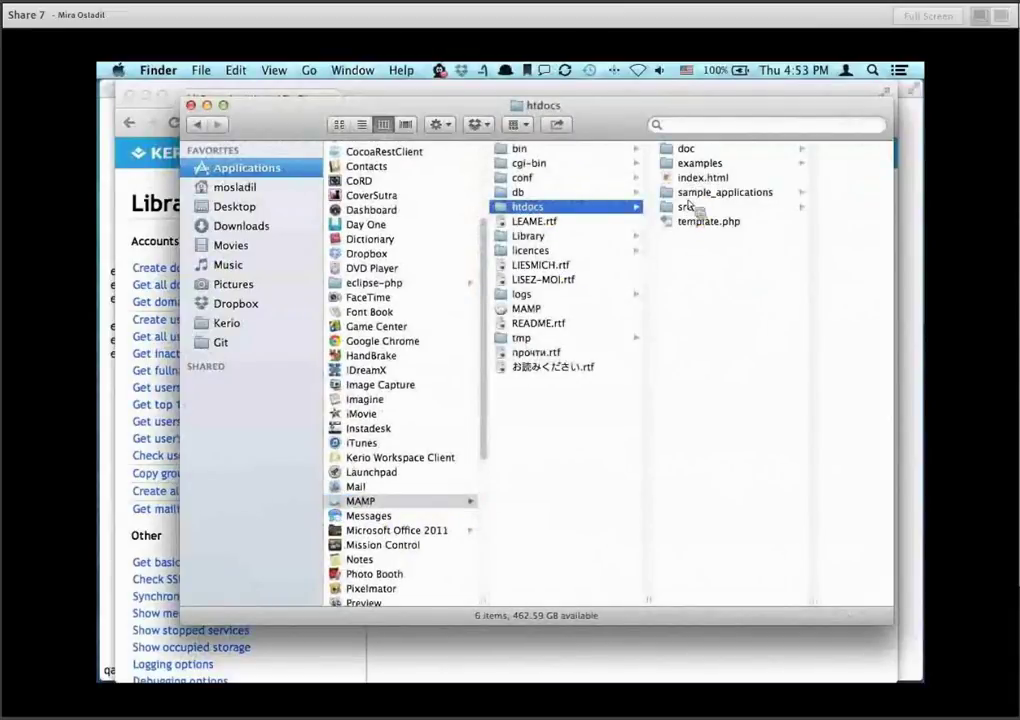
click(704, 164)
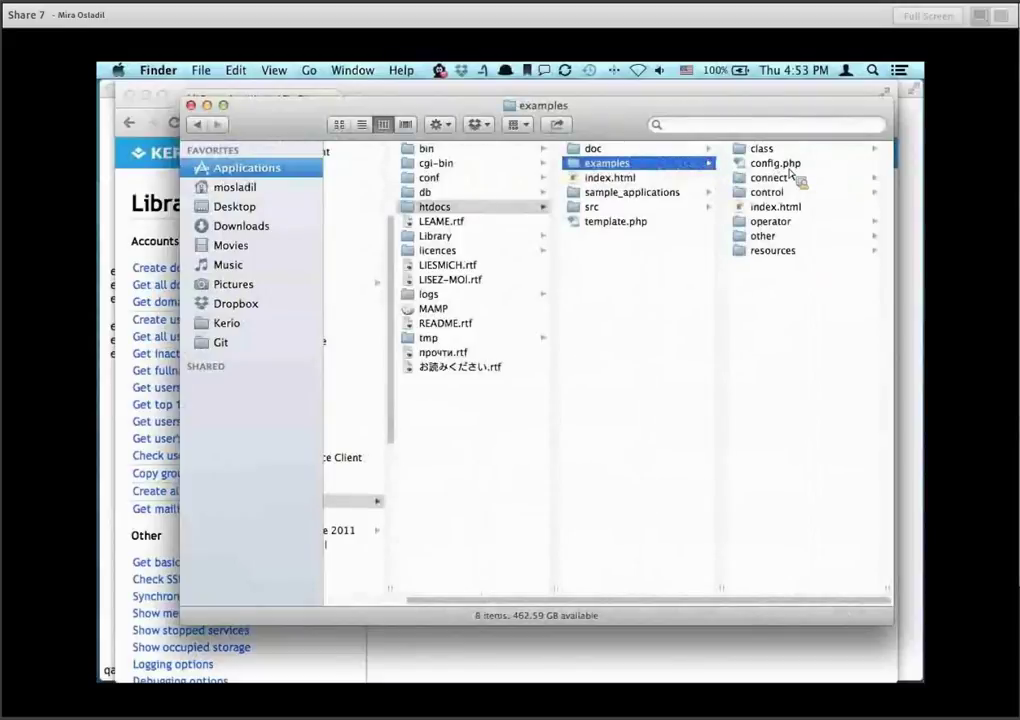
click(782, 168)
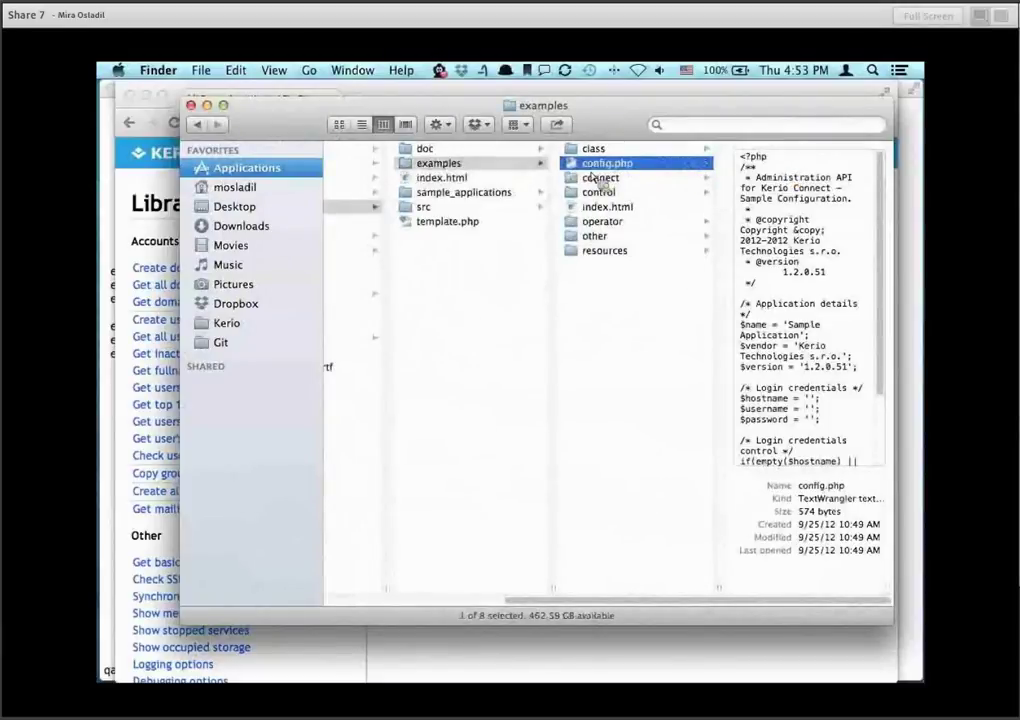
double_click(574, 162)
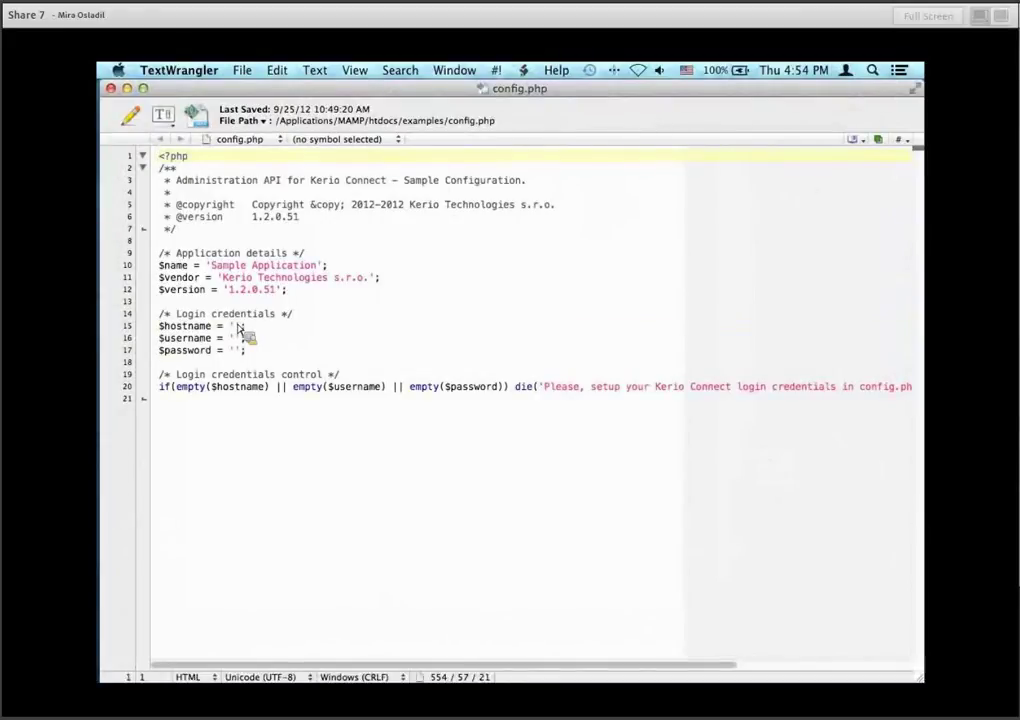
Begin filling the empty $hostname value on line 15 with 'co'.
click(236, 326)
text(co)
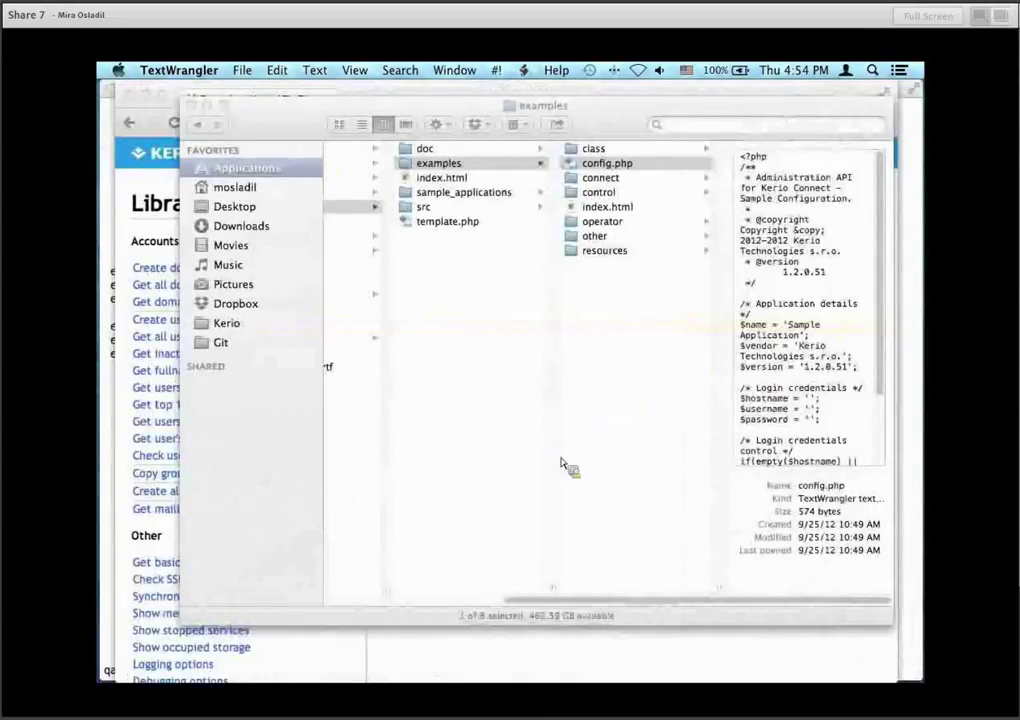
drag(690, 603, 452, 612)
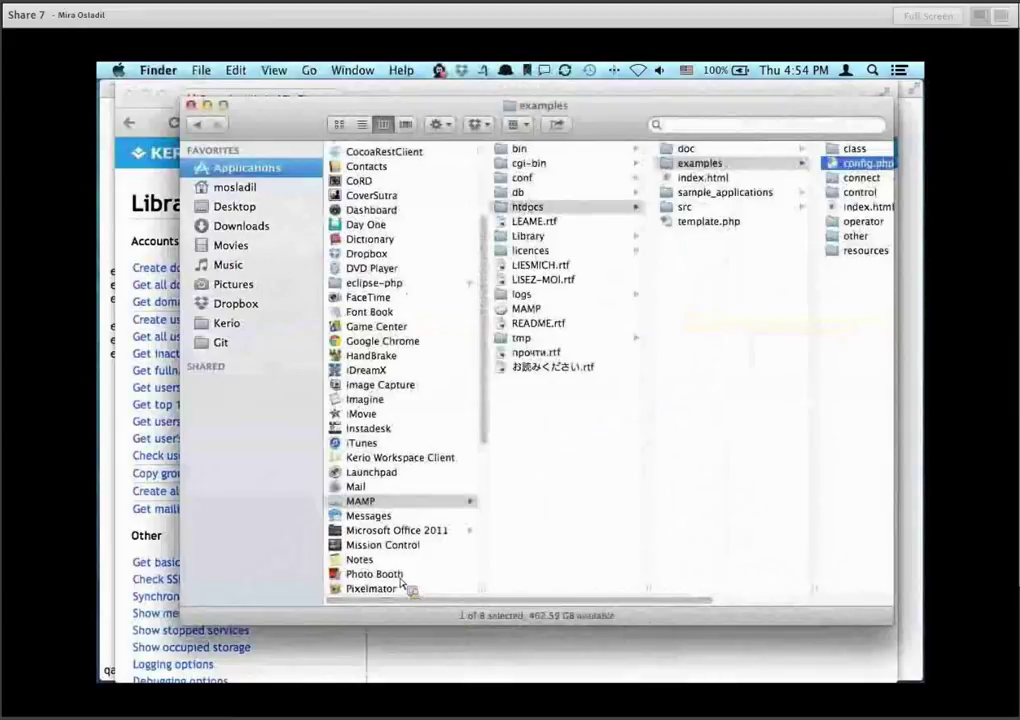
Return to MAMP's htdocs/examples folder and open config.php in TextWrangler.
click(387, 503)
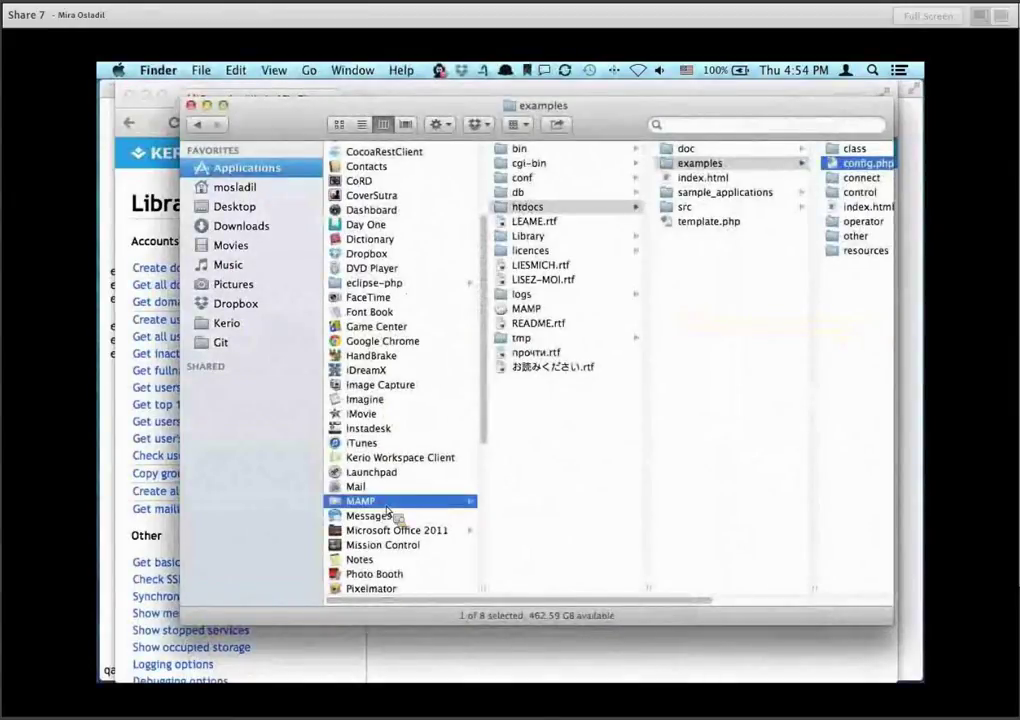
click(545, 207)
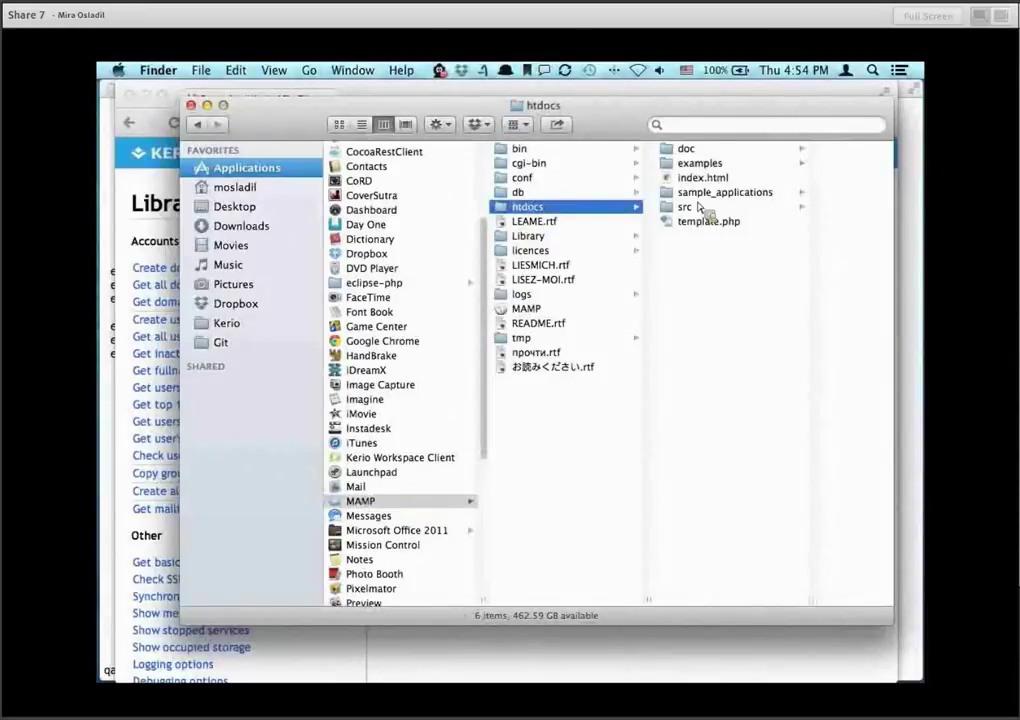
click(700, 164)
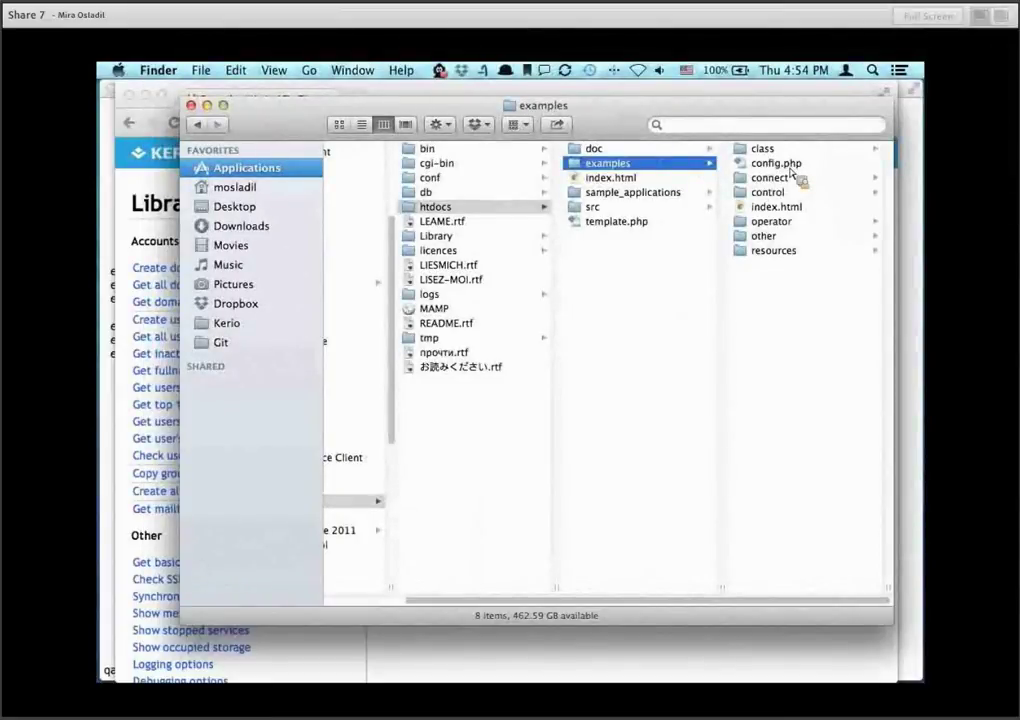
drag(793, 175, 104, 622)
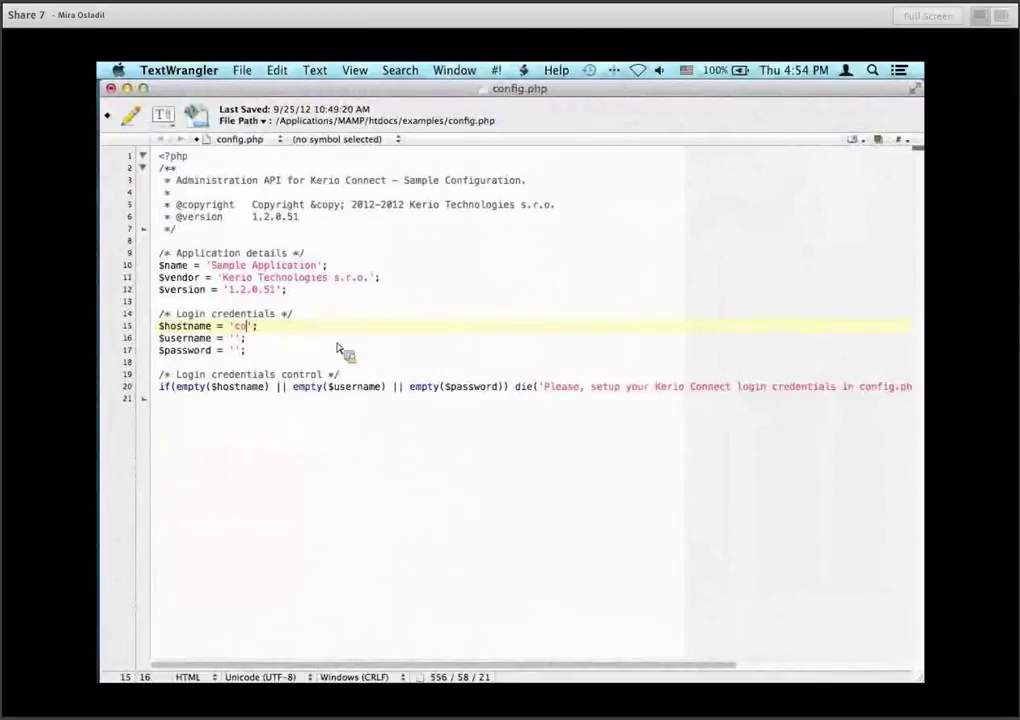
Fill config.php with hostname connect.demo.kerio.com plus the demo administrator's username and password, and save it.
text(nnect.demo.kerio.com)
key(Down)
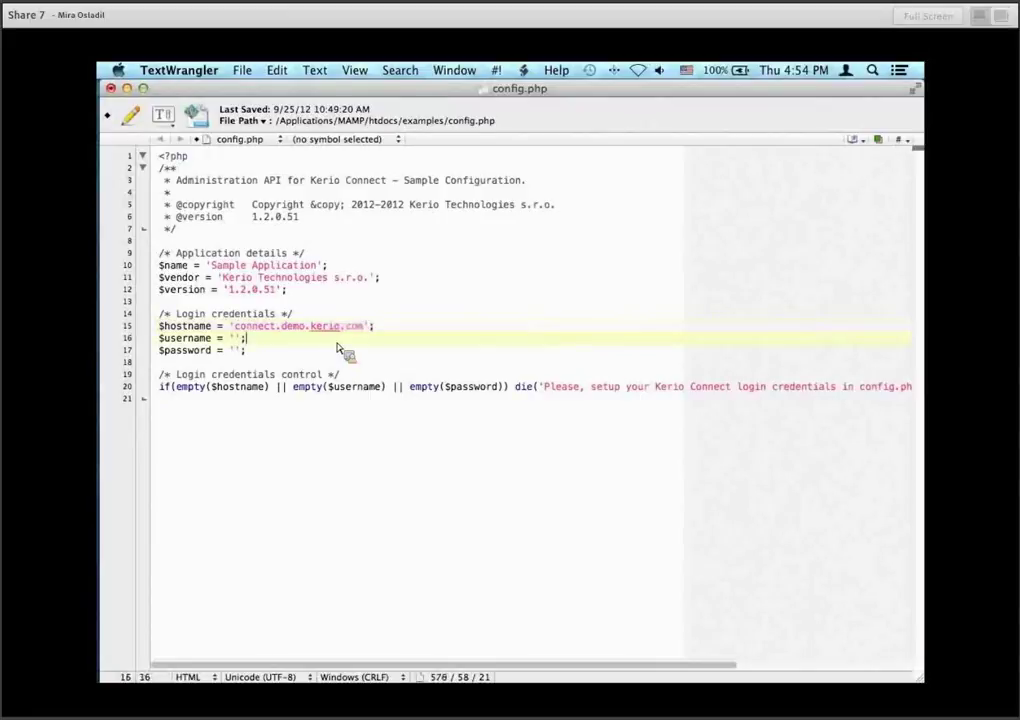
key(Left)
key(Left)
text(admindemo)
key(Down)
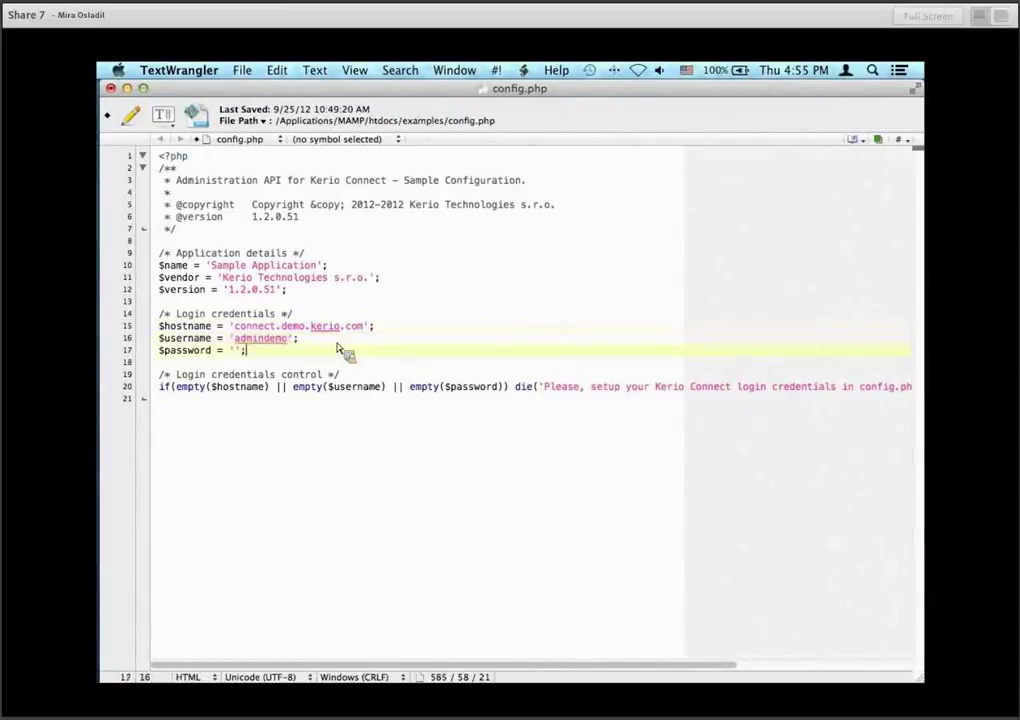
key(Left)
key(Left)
text(readonly)
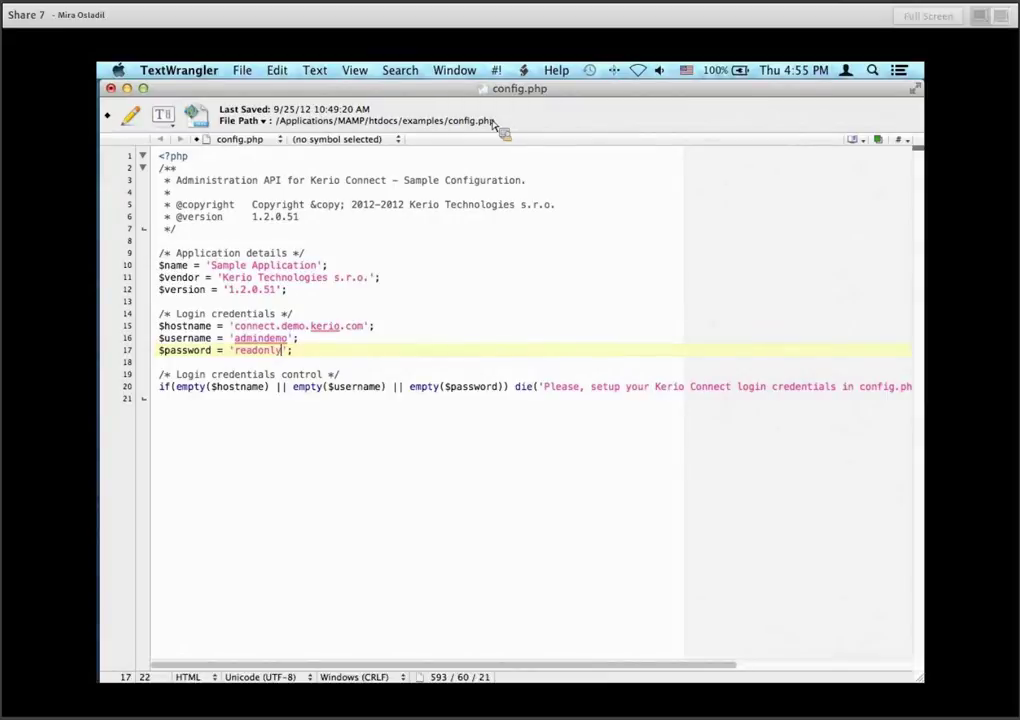
key(super+s)
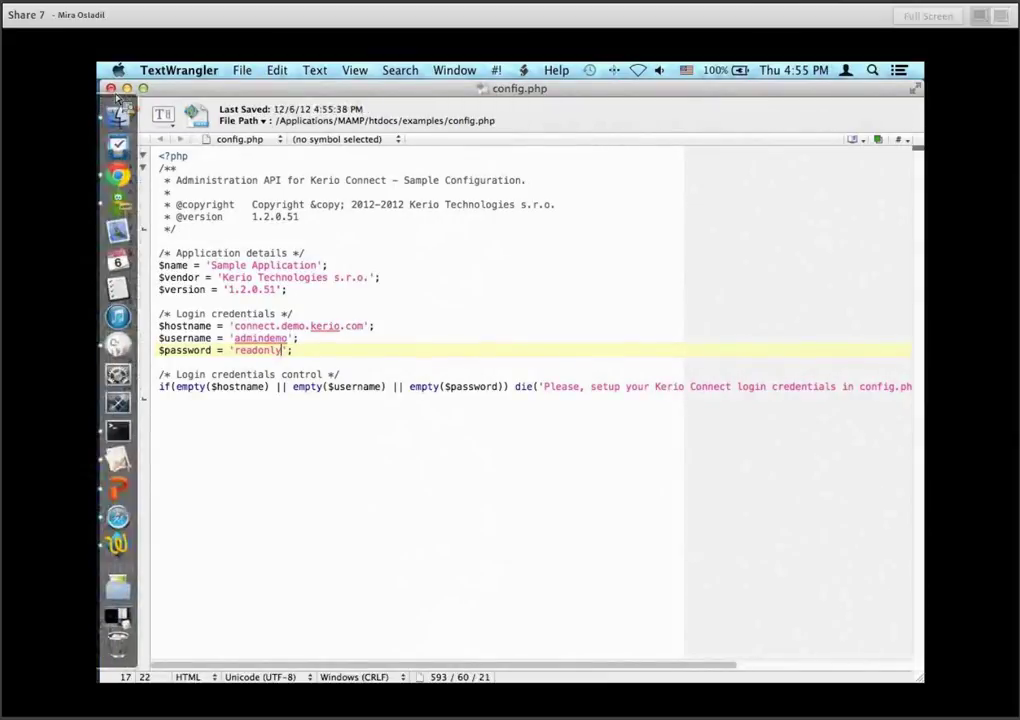
click(97, 80)
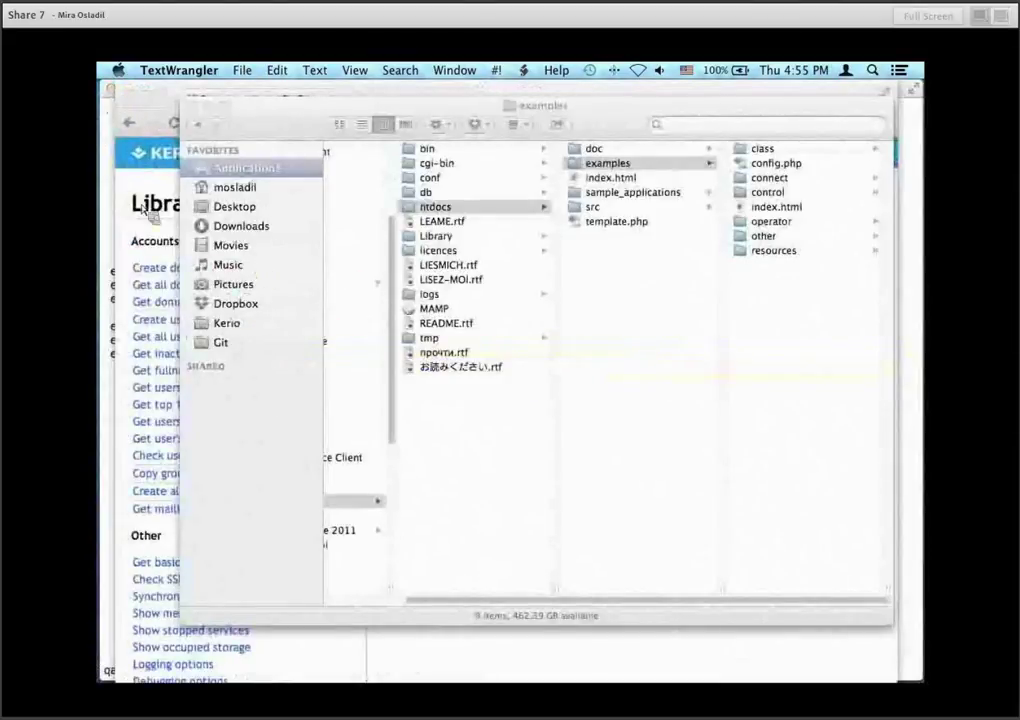
Run Get basic server info, showing Kerio Connect 8.0.0 RC 2 build 379, 13 connections, 42 web sessions.
click(113, 165)
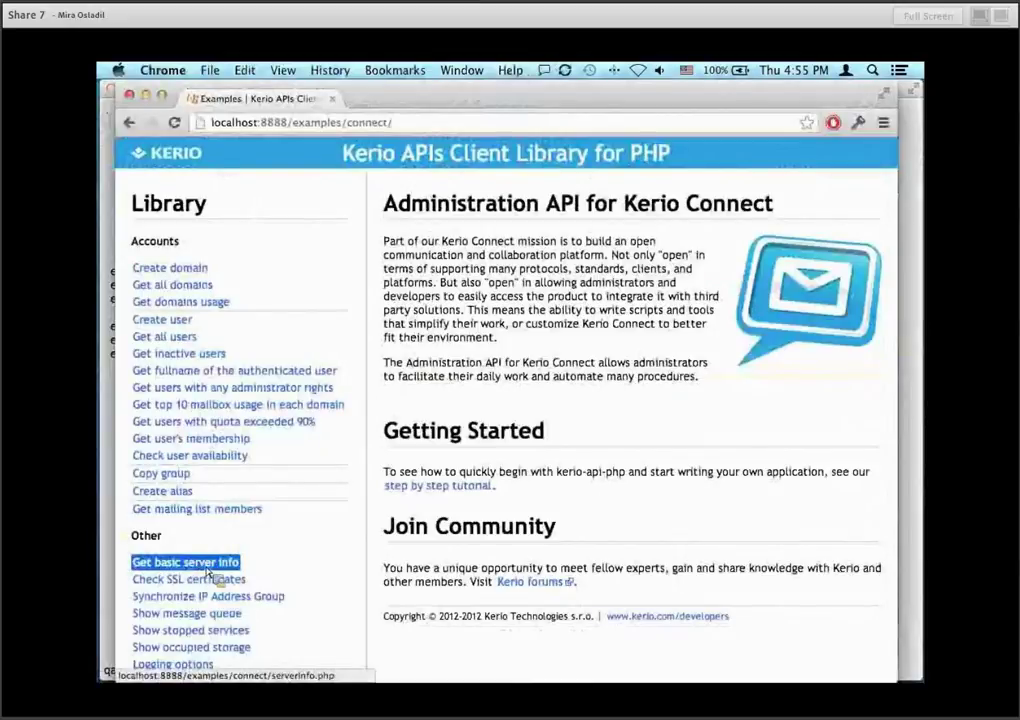
click(205, 572)
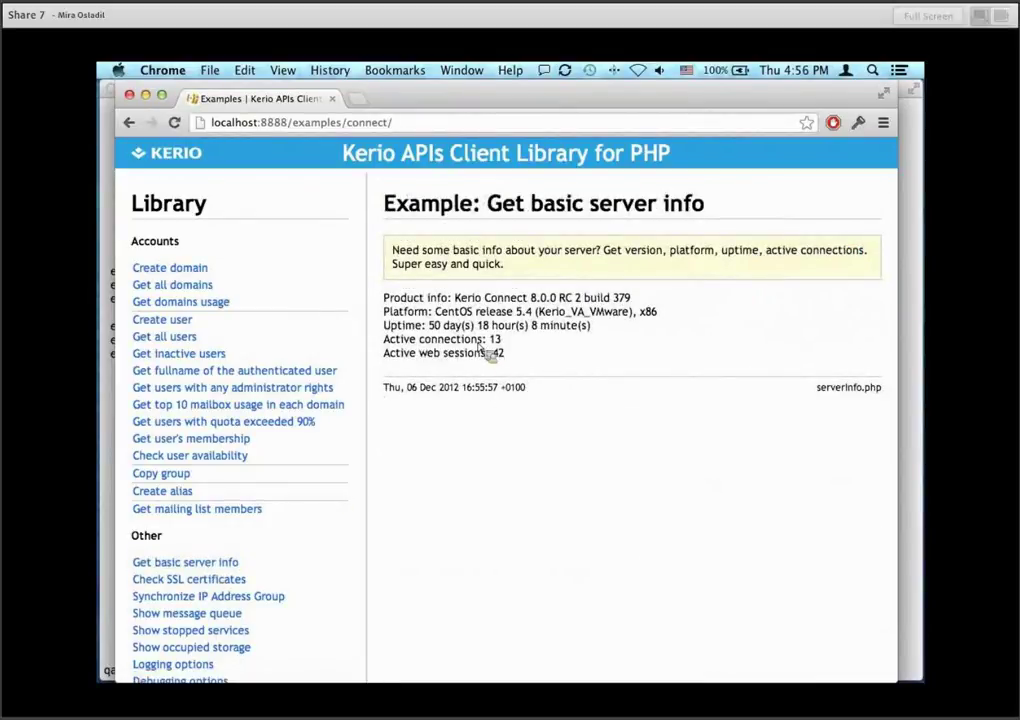
drag(384, 297, 533, 359)
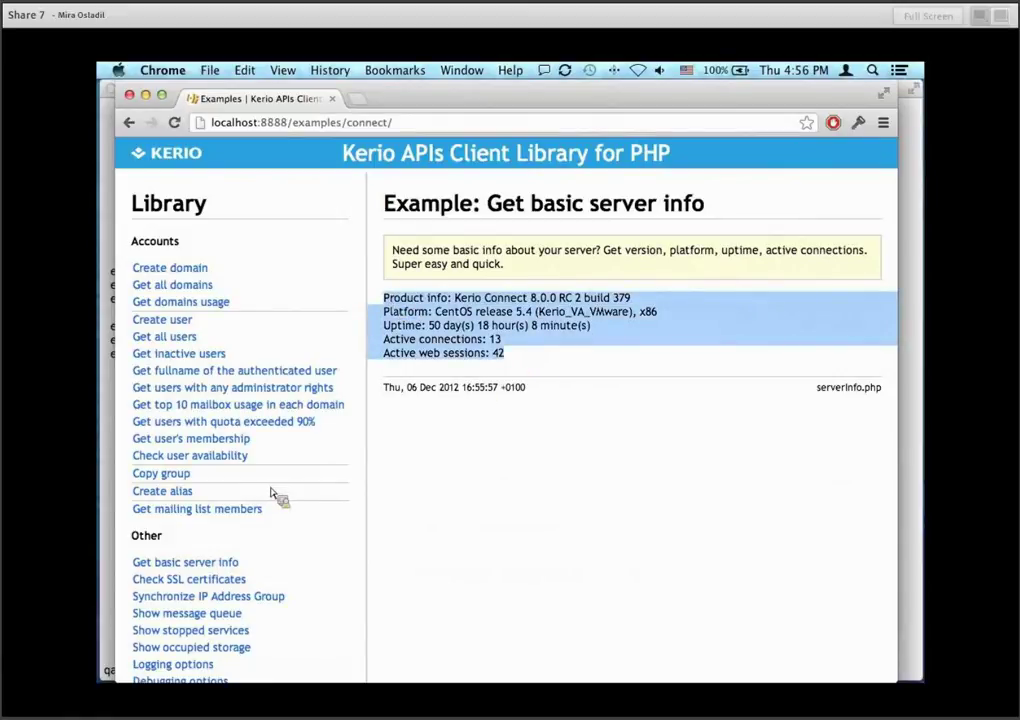
scroll(275, 495, down, 3)
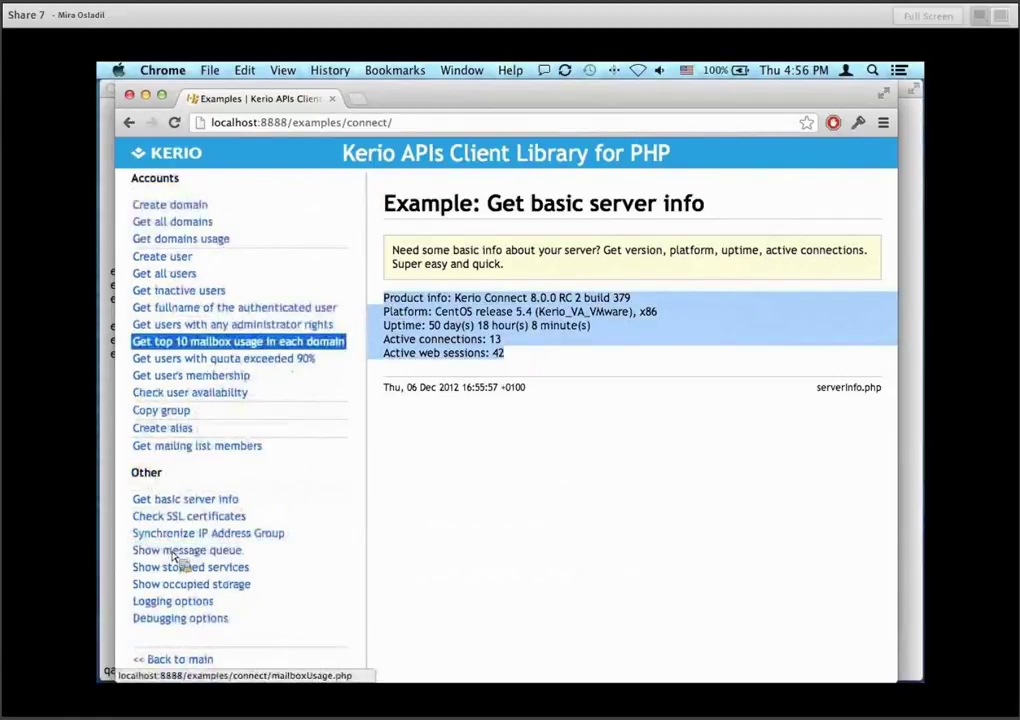
scroll(172, 316, up, 3)
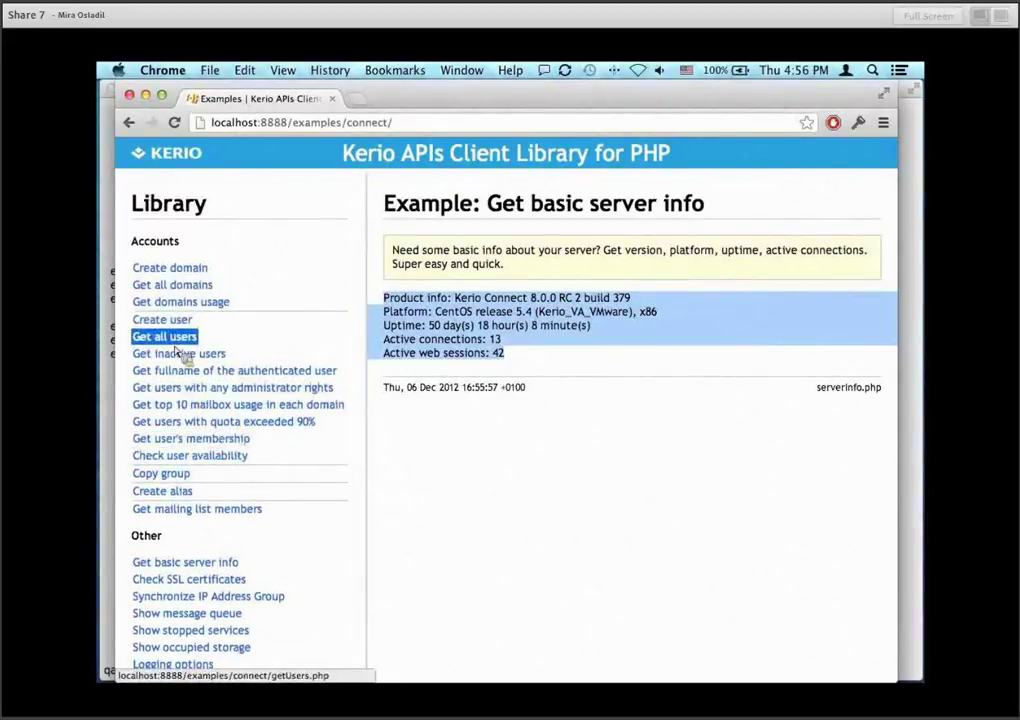
click(170, 268)
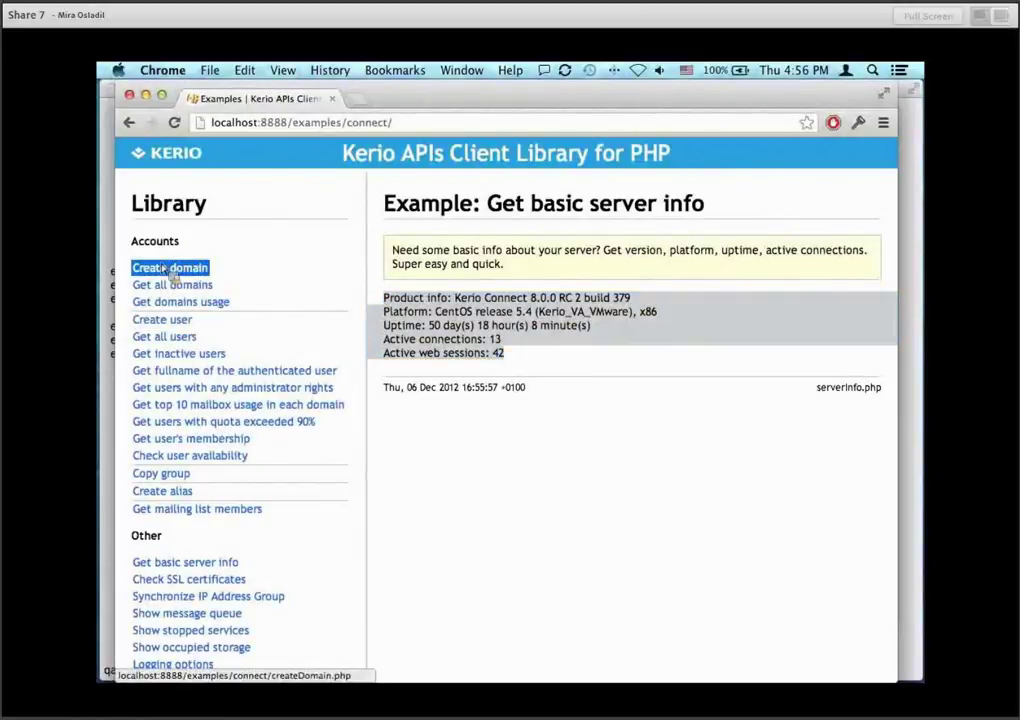
Try to create the domain 'dedscds.demo' and highlight the resulting permission-denied error.
click(465, 291)
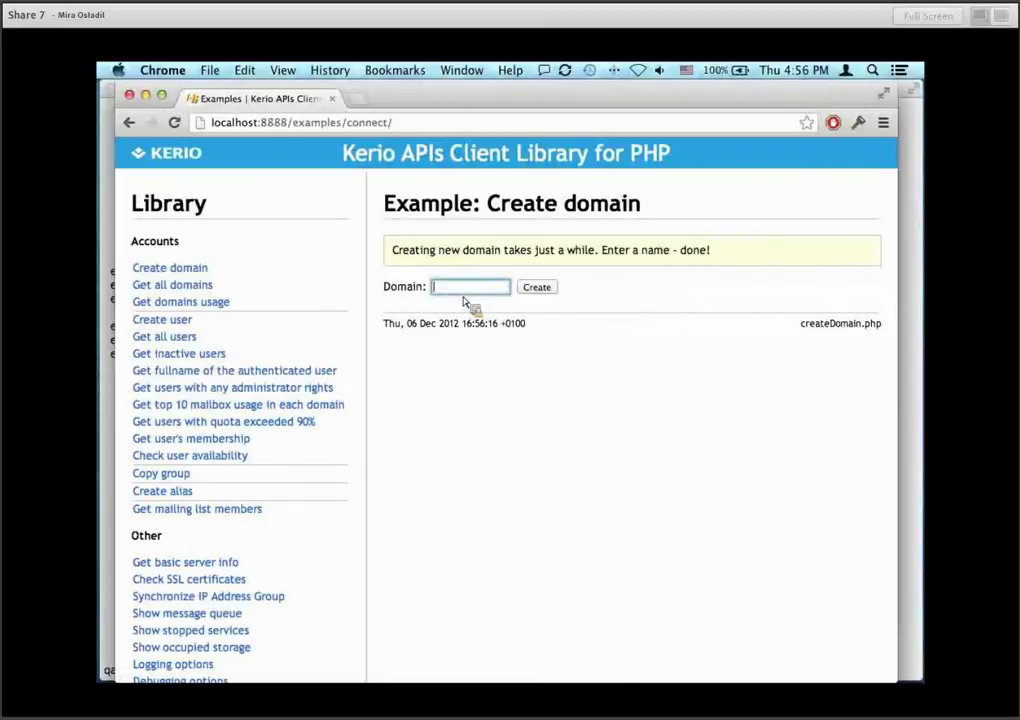
text(dedscds.demo)
click(553, 292)
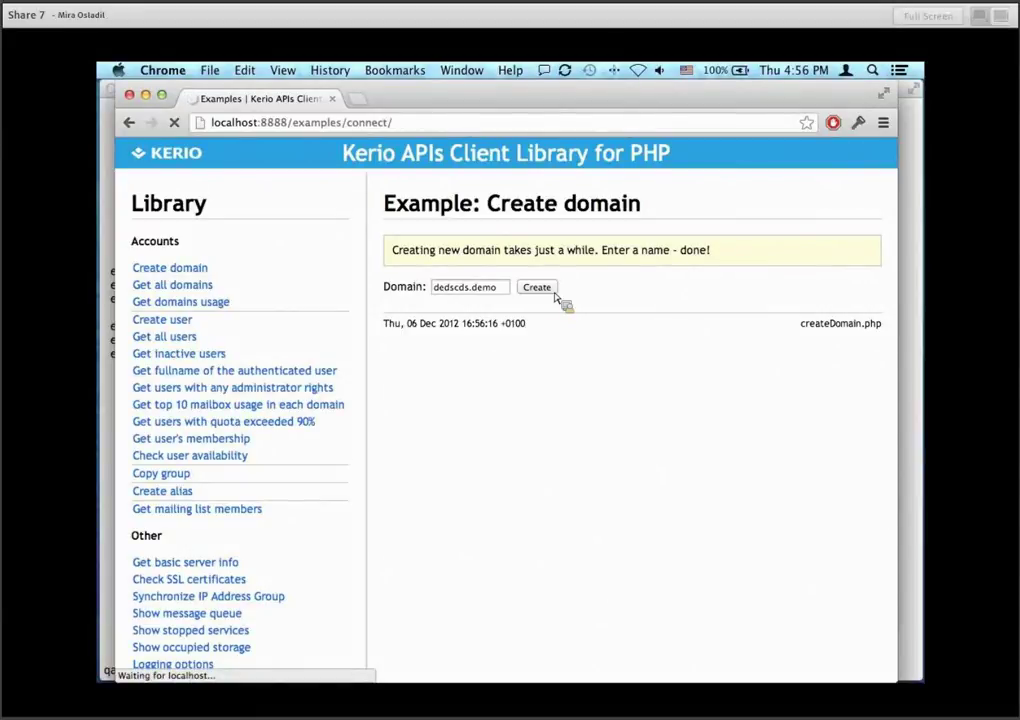
drag(560, 298, 395, 300)
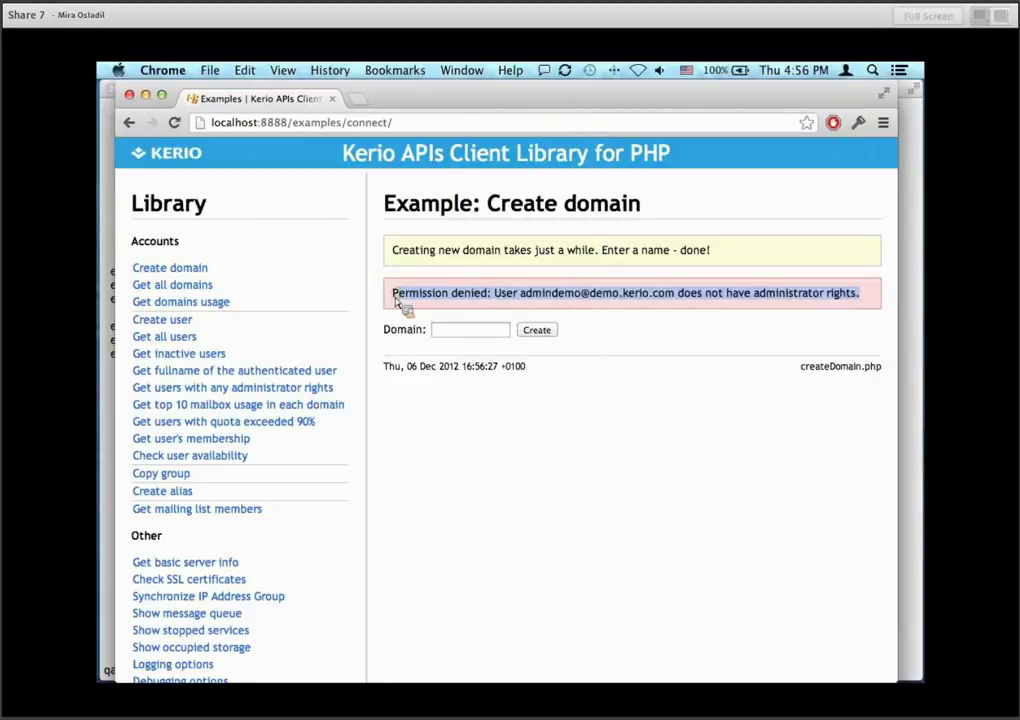
scroll(296, 514, down, 3)
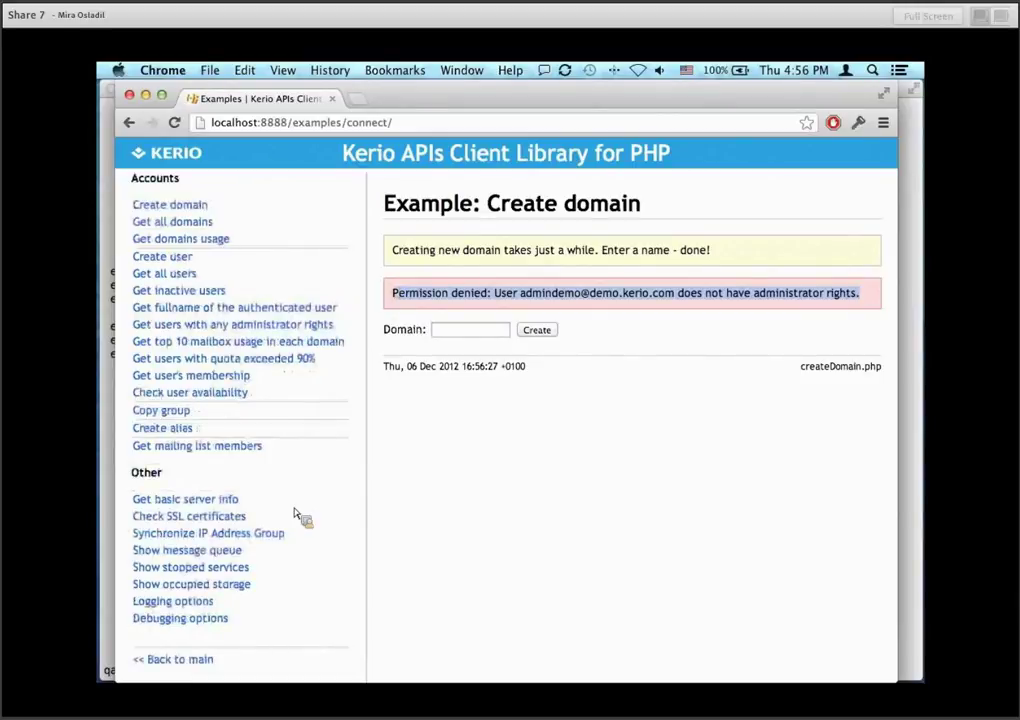
scroll(296, 514, up, 3)
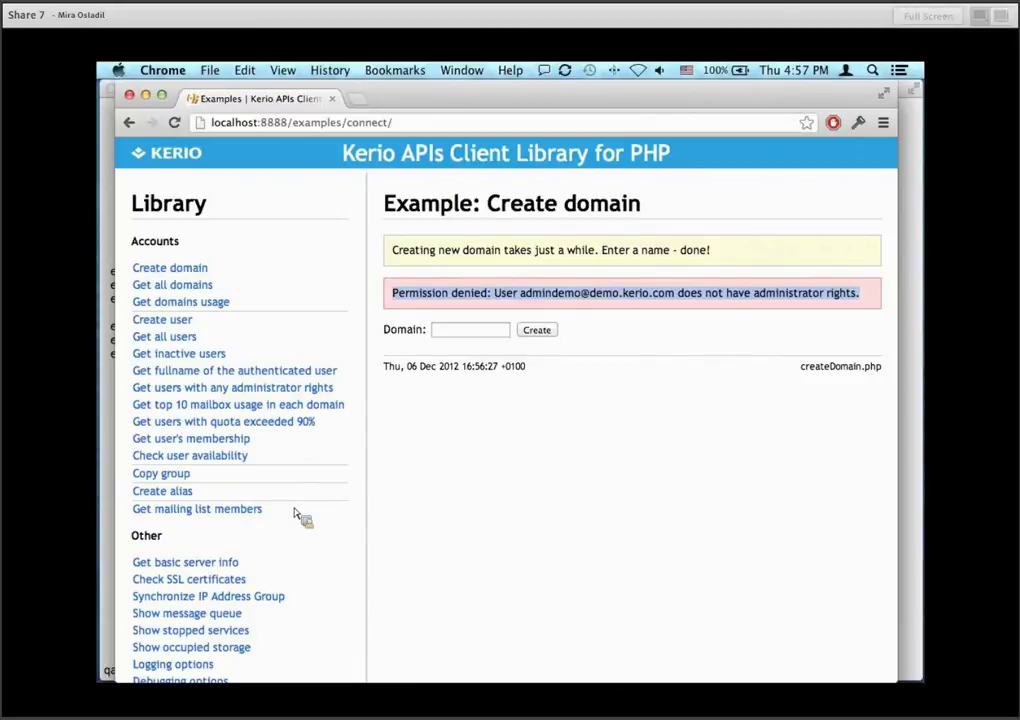
key(XF86AudioRaiseVolume)
click(463, 502)
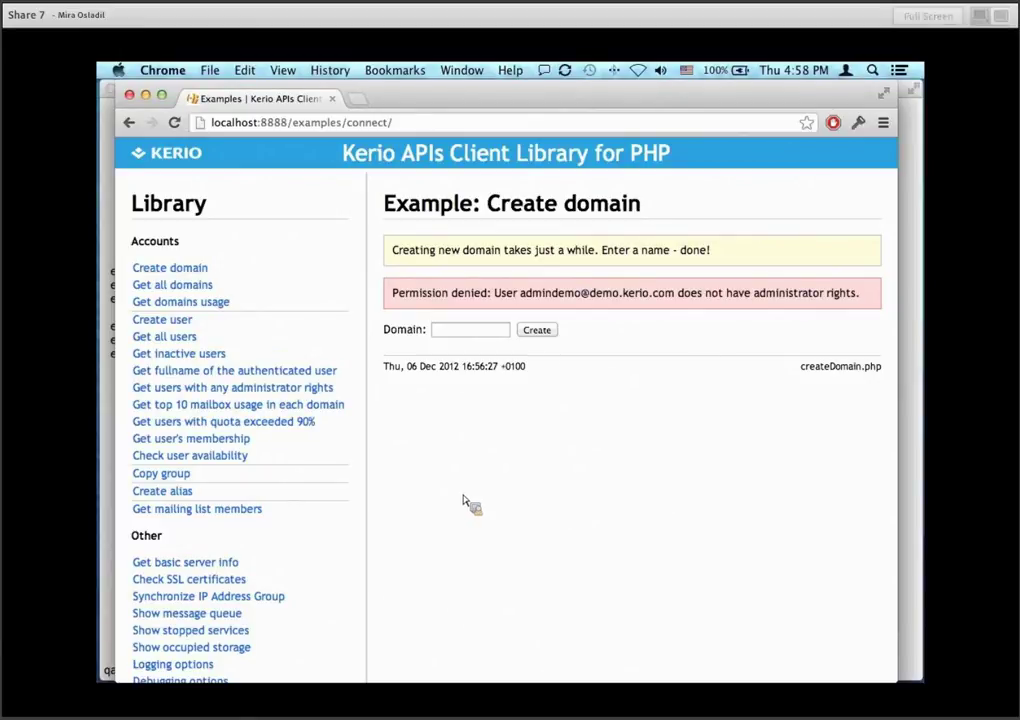
click(186, 450)
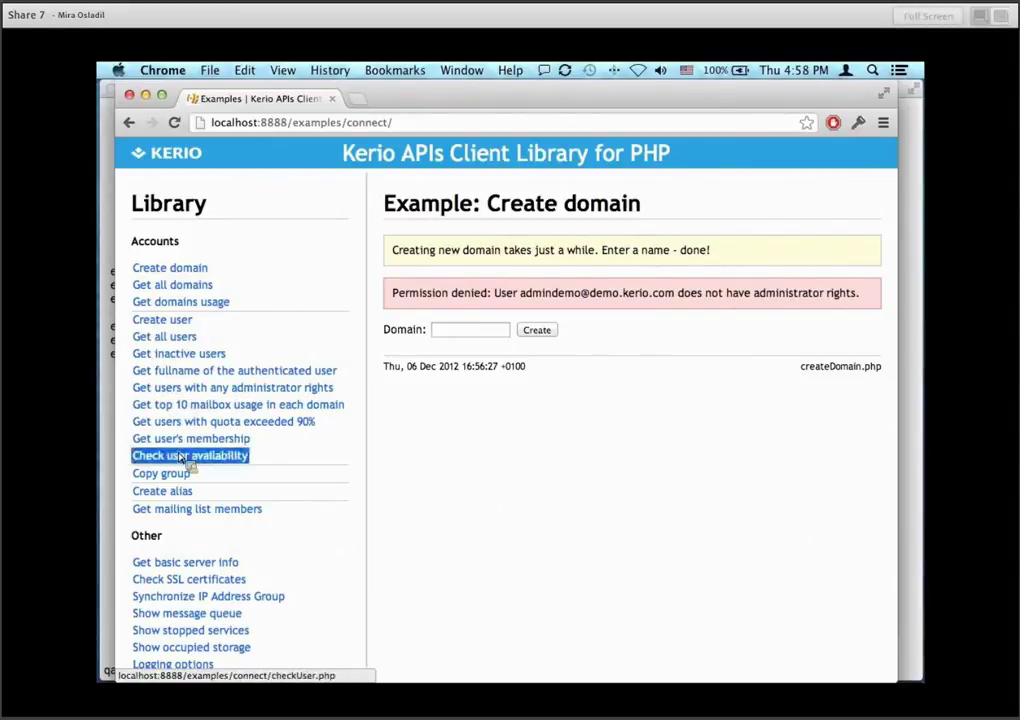
scroll(250, 565, down, 2)
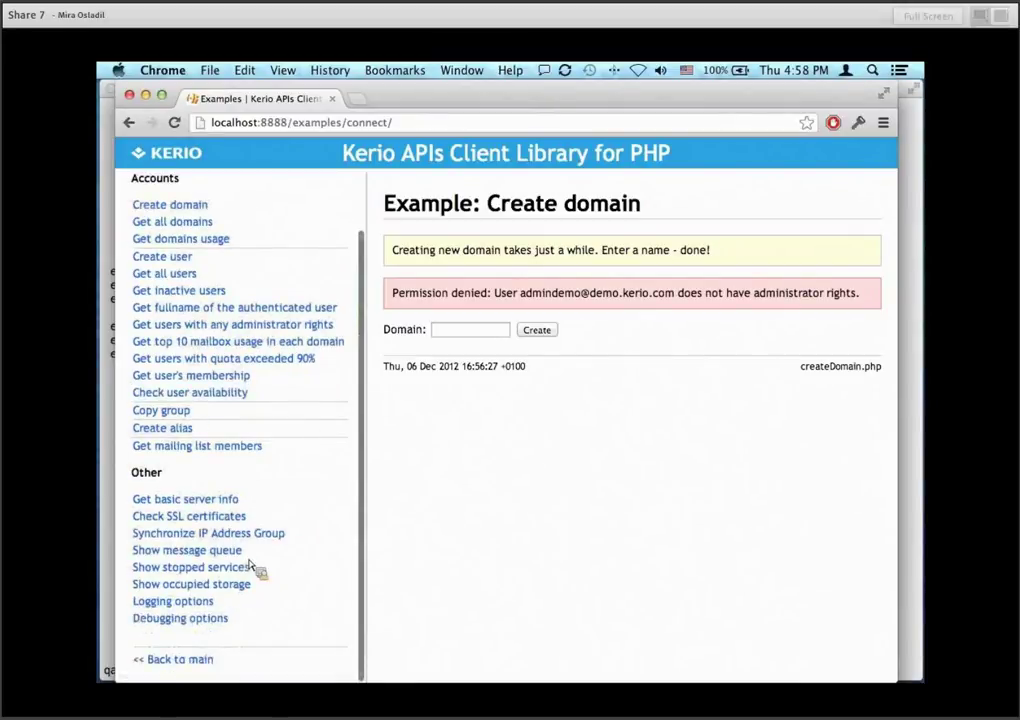
Scroll through the message queue table of senders, recipients, next-try times and sizes.
click(192, 556)
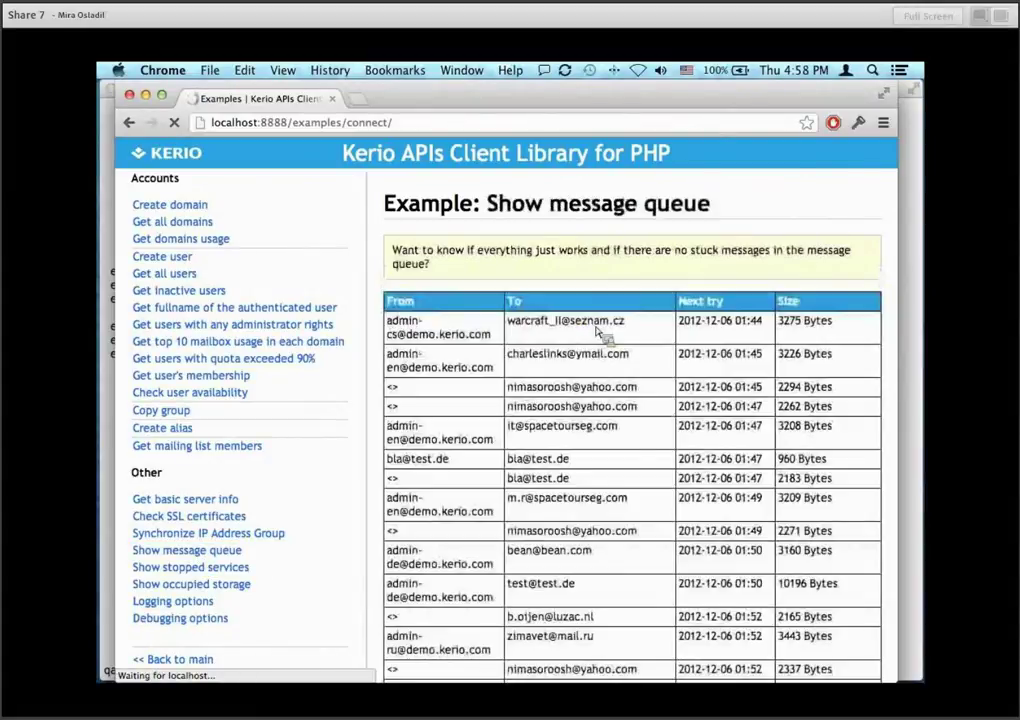
scroll(648, 476, down, 10)
scroll(648, 476, down, 5)
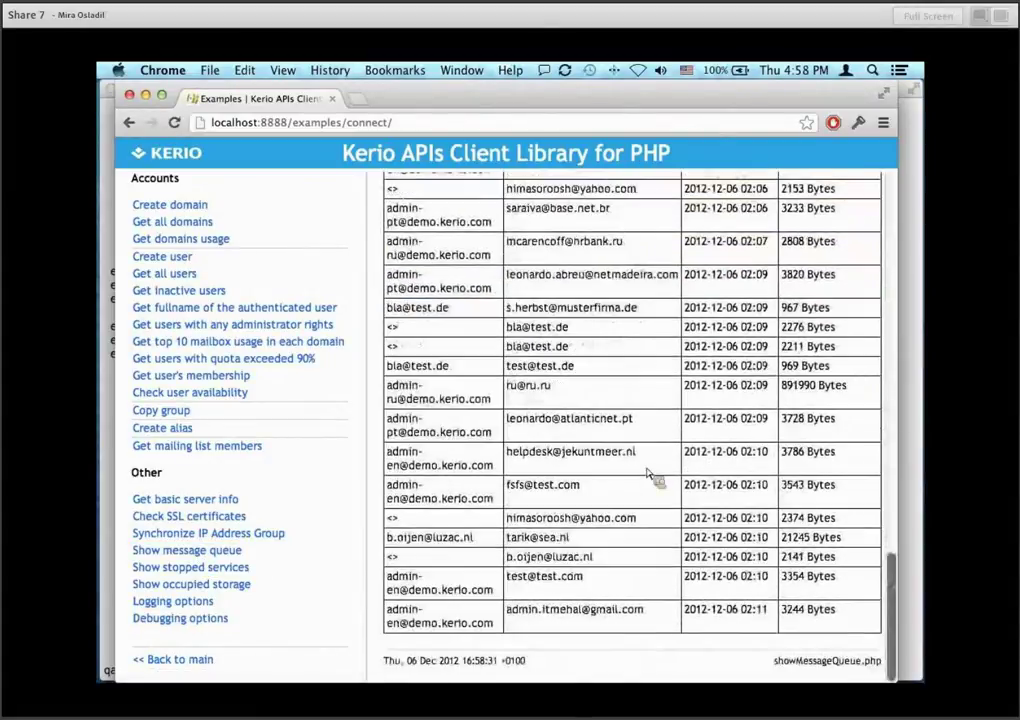
scroll(648, 476, up, 15)
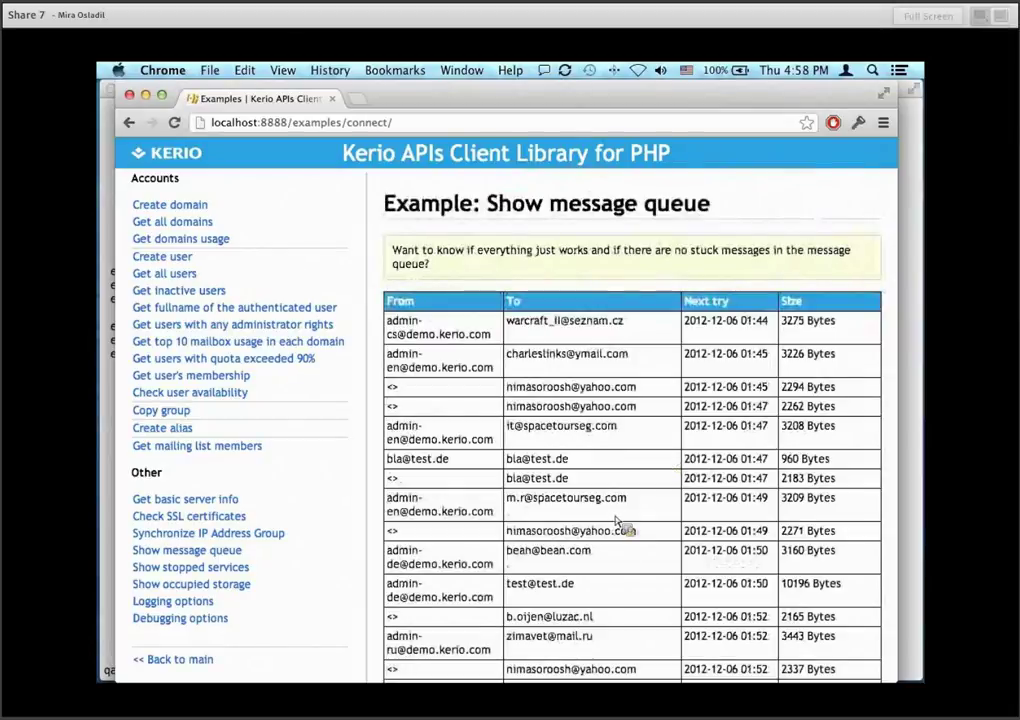
scroll(619, 523, down, 10)
scroll(617, 522, up, 10)
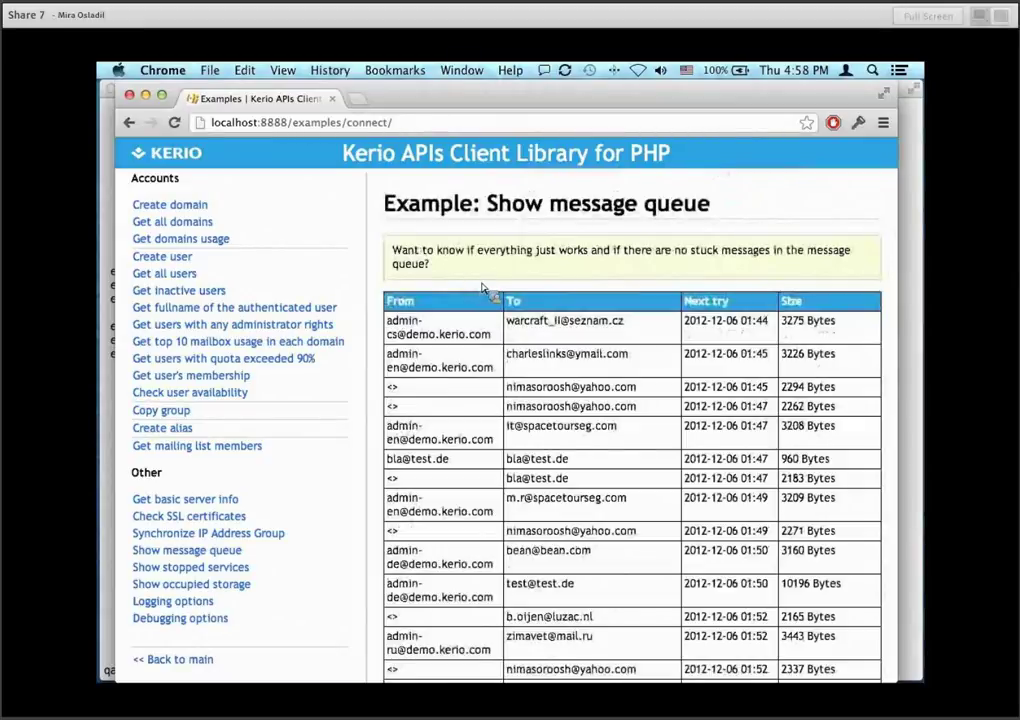
click(248, 447)
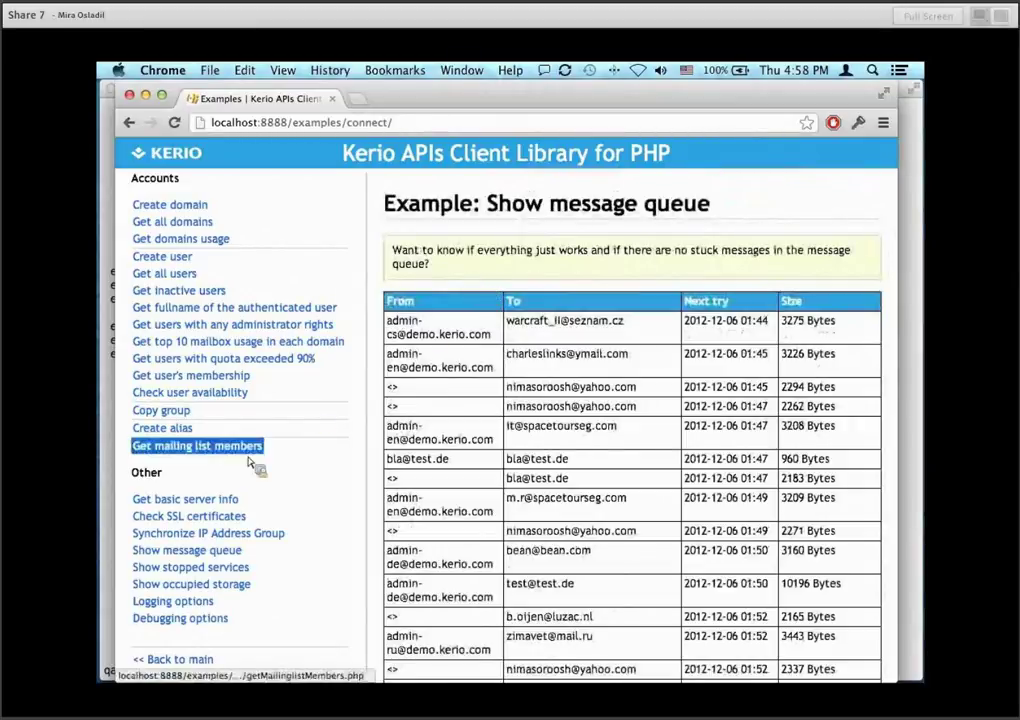
Highlight demo.kerio.com, its WeeklyNews mailing list and that list's three members.
click(194, 450)
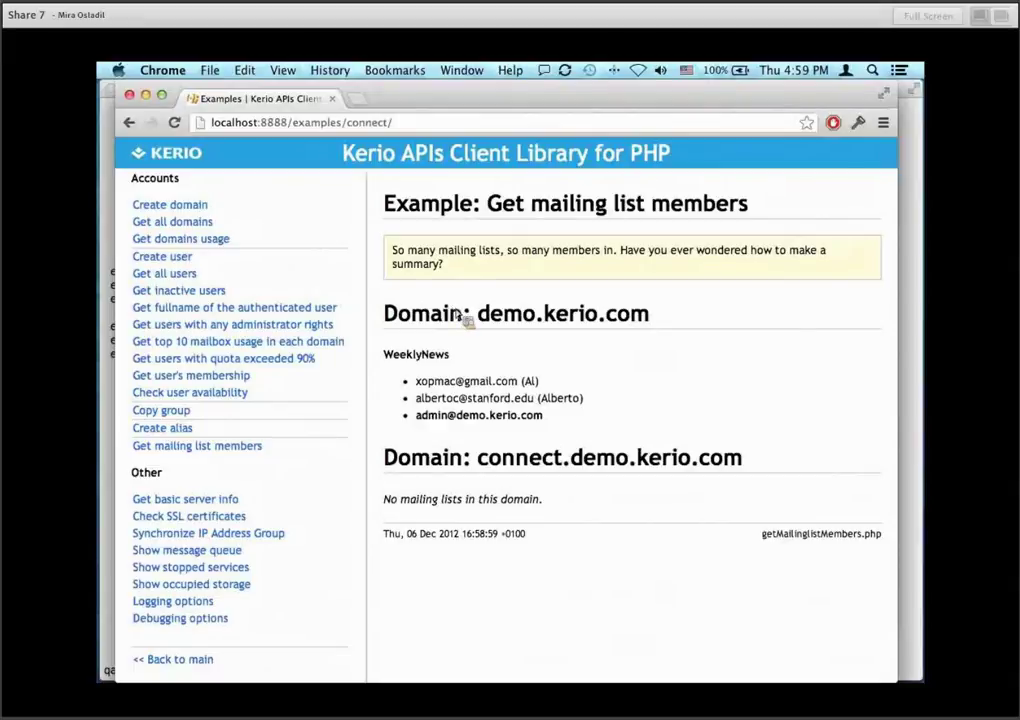
drag(476, 316, 663, 323)
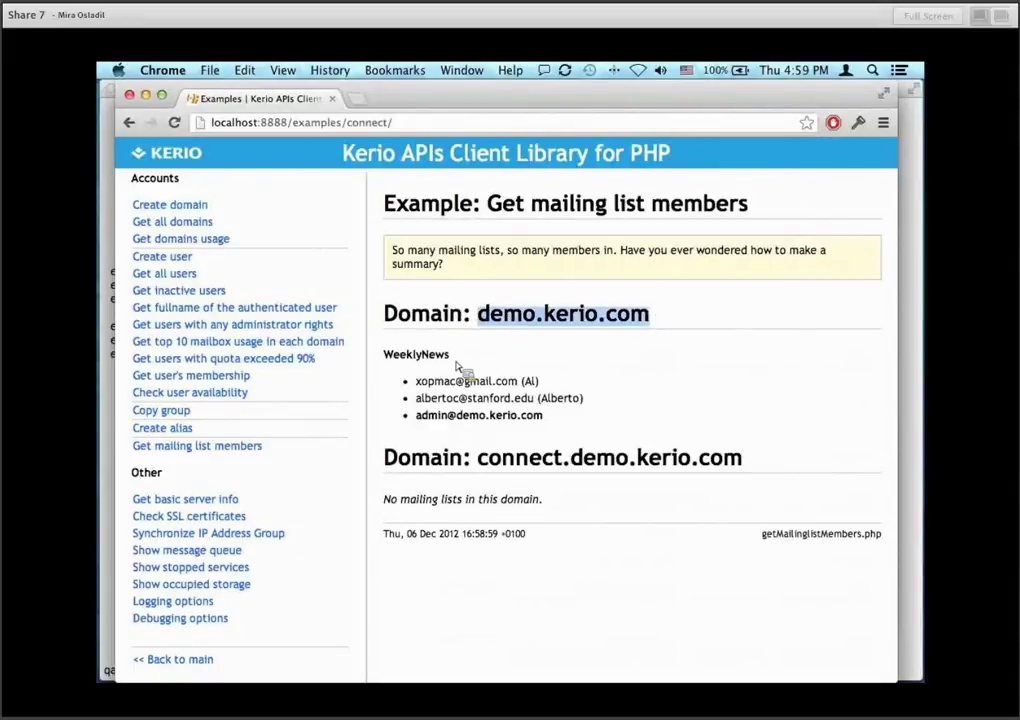
double_click(403, 360)
drag(476, 417, 471, 398)
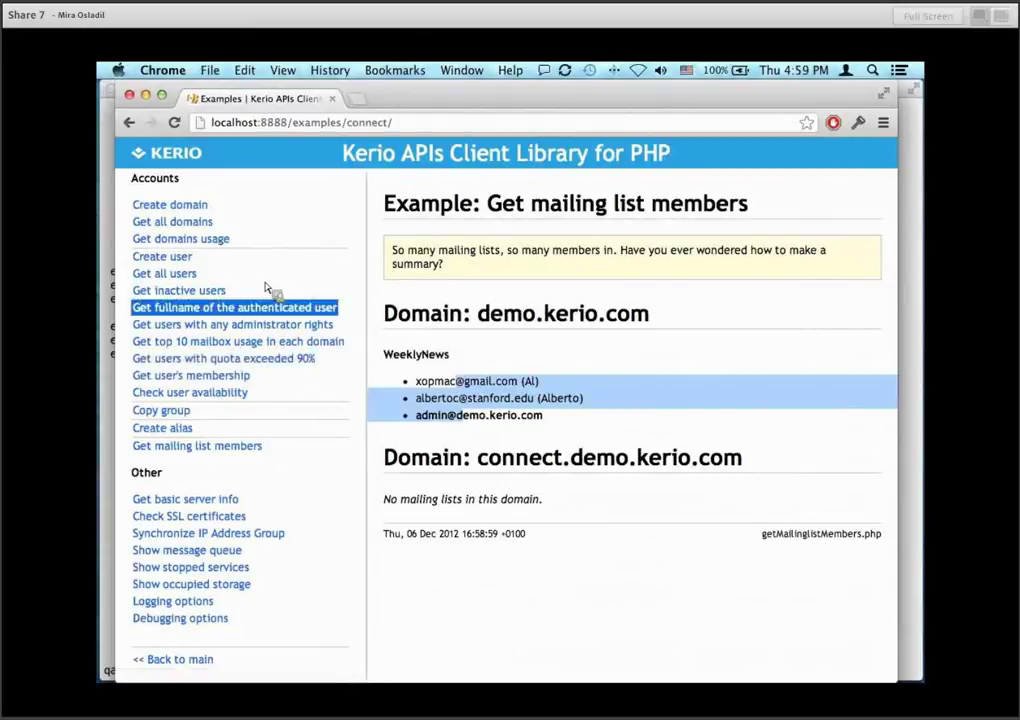
Review users with FullAdmin, AccountAdmin or Auditor rights and widen the browser window.
click(268, 326)
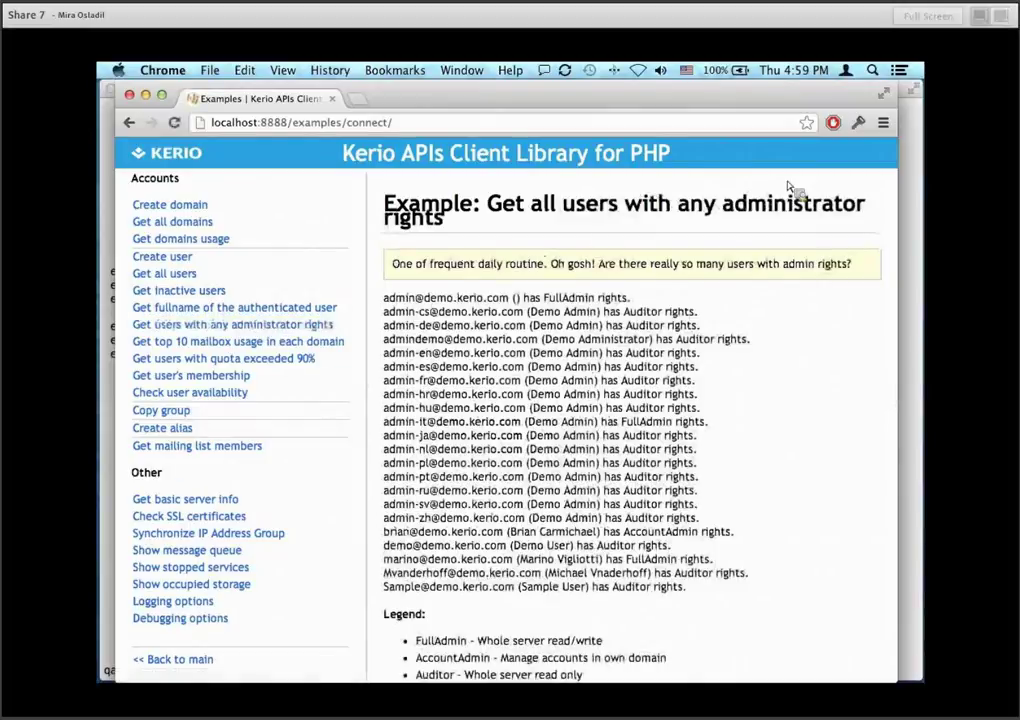
drag(893, 225, 920, 227)
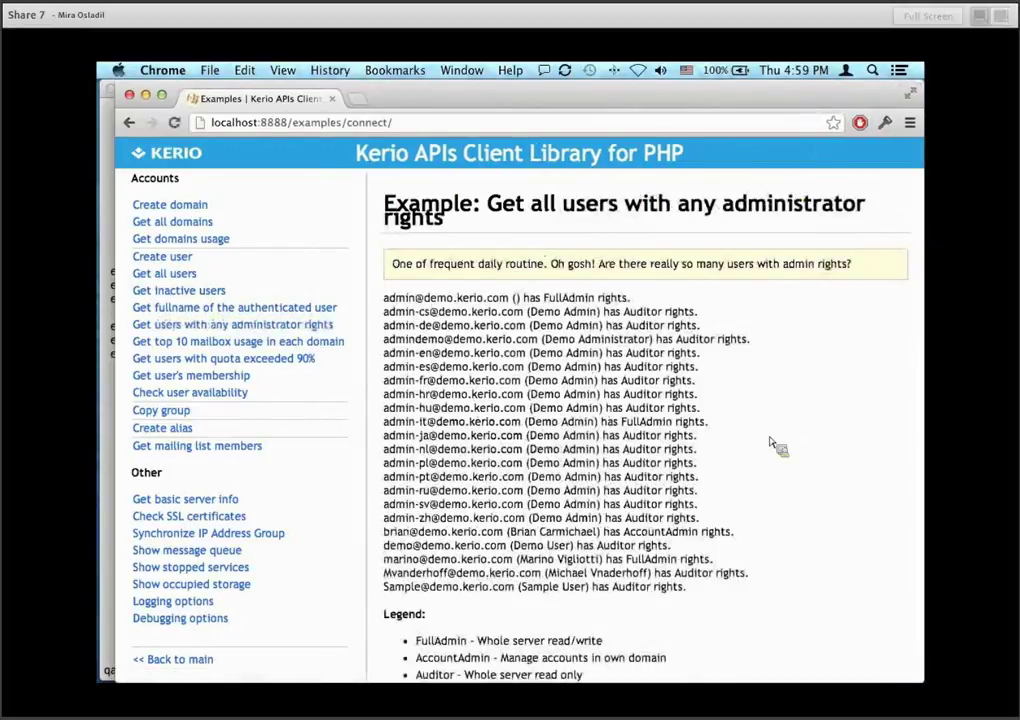
scroll(771, 445, down, 1)
scroll(771, 445, up, 1)
scroll(771, 445, down, 1)
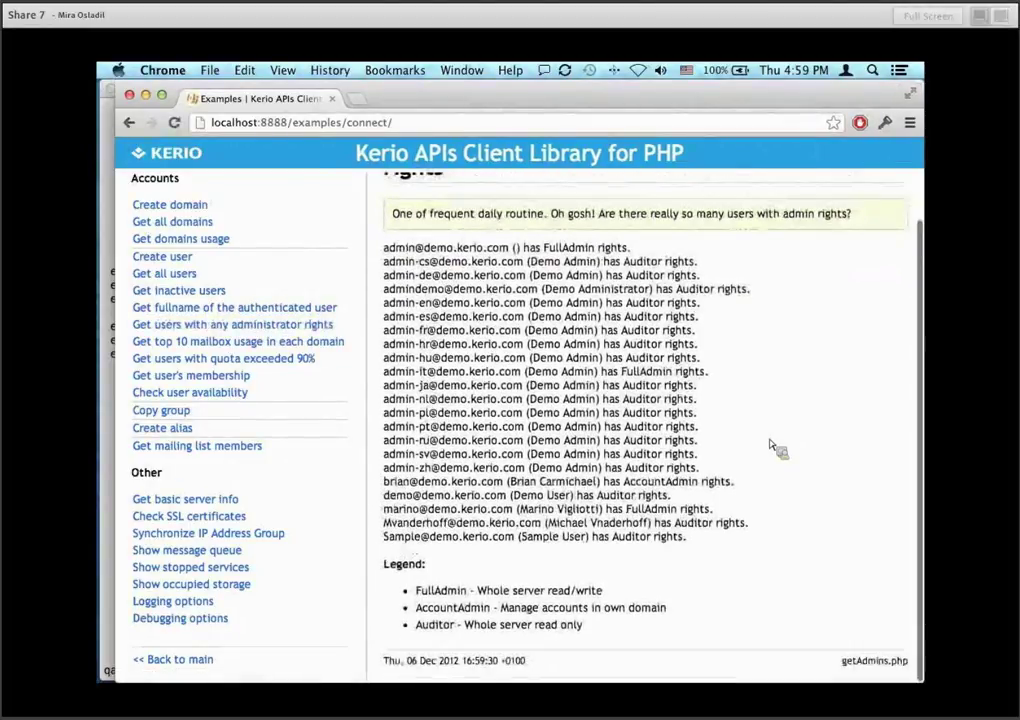
scroll(771, 445, up, 1)
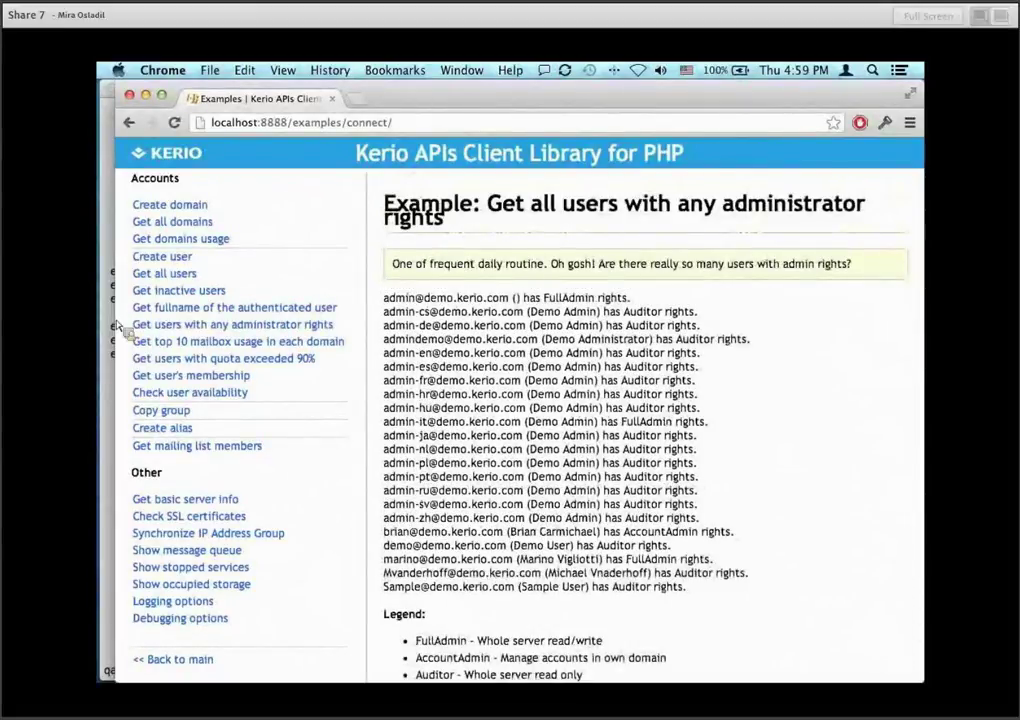
drag(115, 326, 101, 326)
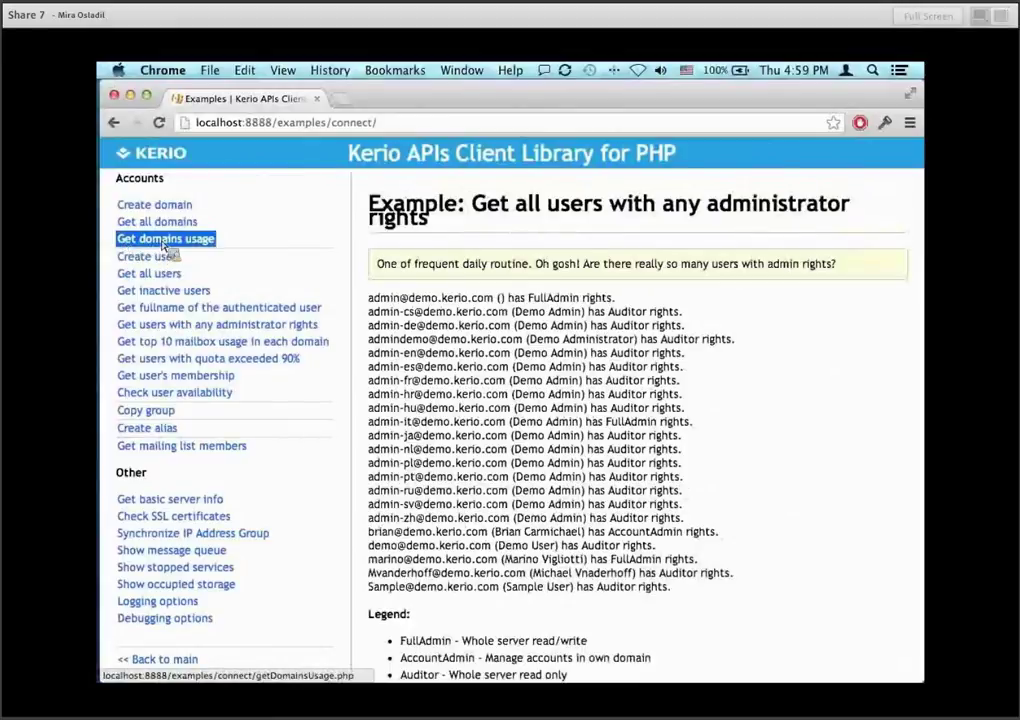
Show domain usage: demo.kerio.com at 1070MB and connect.demo.kerio.com at 9MB.
click(165, 246)
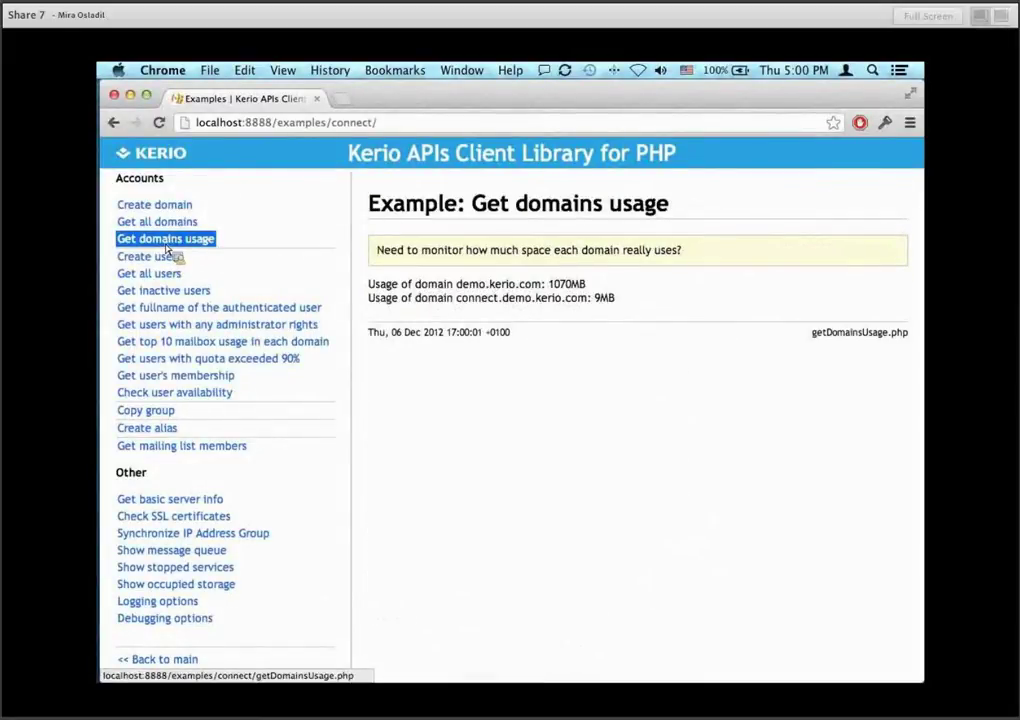
click(393, 338)
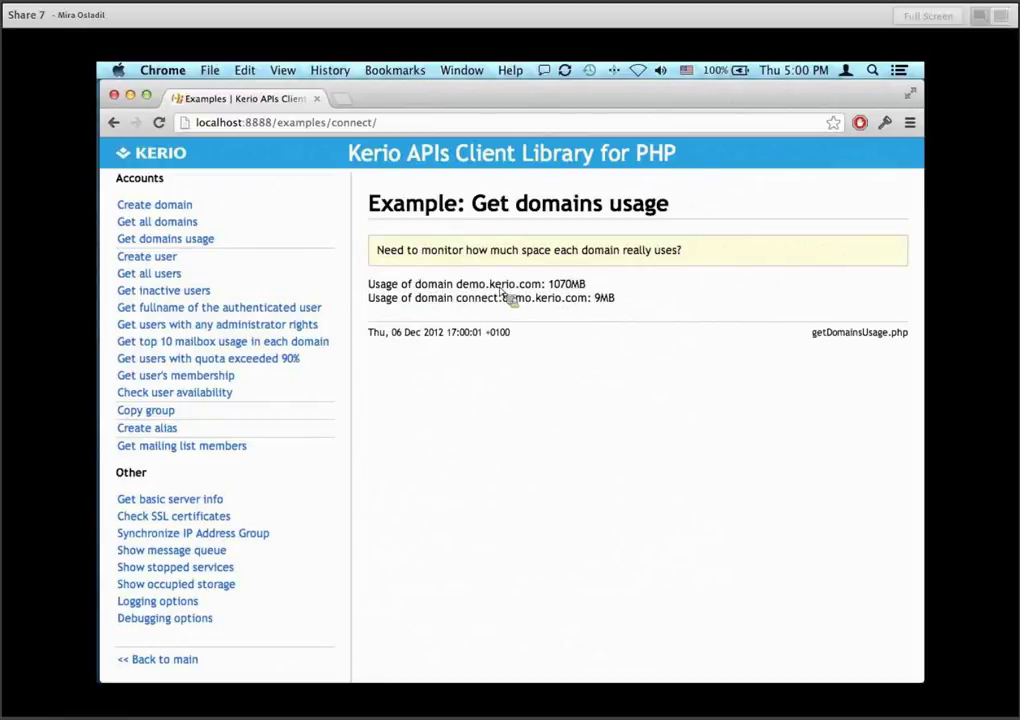